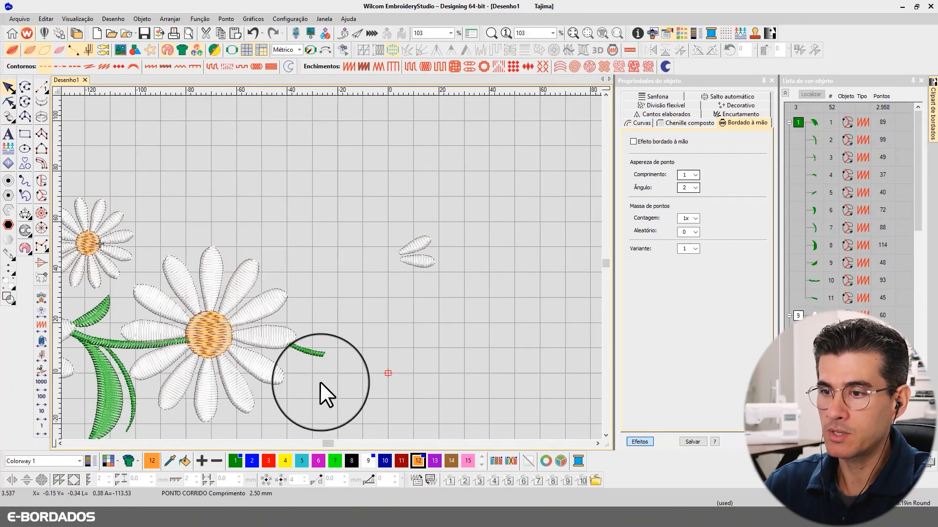
Delete the two loose petals lying apart from the large daisy
{"action": "left_click", "coordinate": [413, 256]}
{"action": "key", "text": "Delete"}
{"action": "left_click", "coordinate": [412, 243]}
{"action": "key", "text": "Delete"}
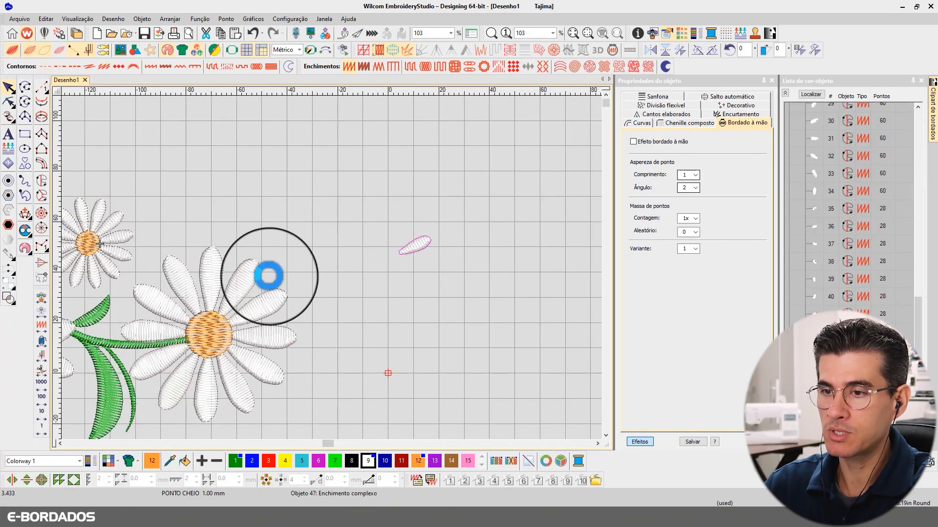
Delete the other daisies, stems and leaves, keeping only one complete daisy, and fit it in the view
{"action": "scroll", "coordinate": [206, 315], "scroll_direction": "down", "scroll_amount": 3}
{"action": "left_click_drag", "start_coordinate": [246, 296], "coordinate": [283, 362]}
{"action": "key", "text": "Delete"}
{"action": "left_click_drag", "start_coordinate": [248, 204], "coordinate": [297, 261]}
{"action": "key", "text": "Delete"}
{"action": "left_click", "coordinate": [268, 280]}
{"action": "key", "text": "Delete"}
{"action": "left_click", "coordinate": [287, 291]}
{"action": "key", "text": "Delete"}
{"action": "left_click", "coordinate": [273, 274]}
{"action": "key", "text": "Delete"}
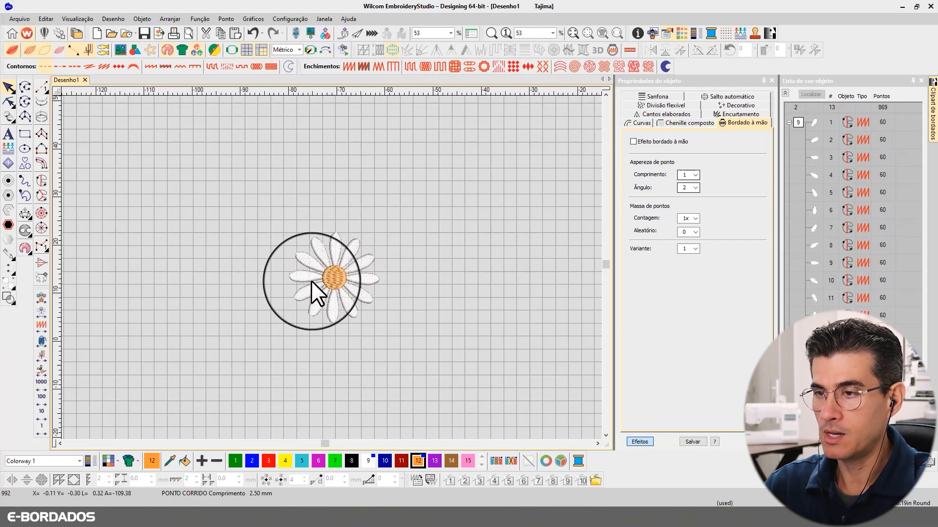
{"action": "key", "text": "0"}
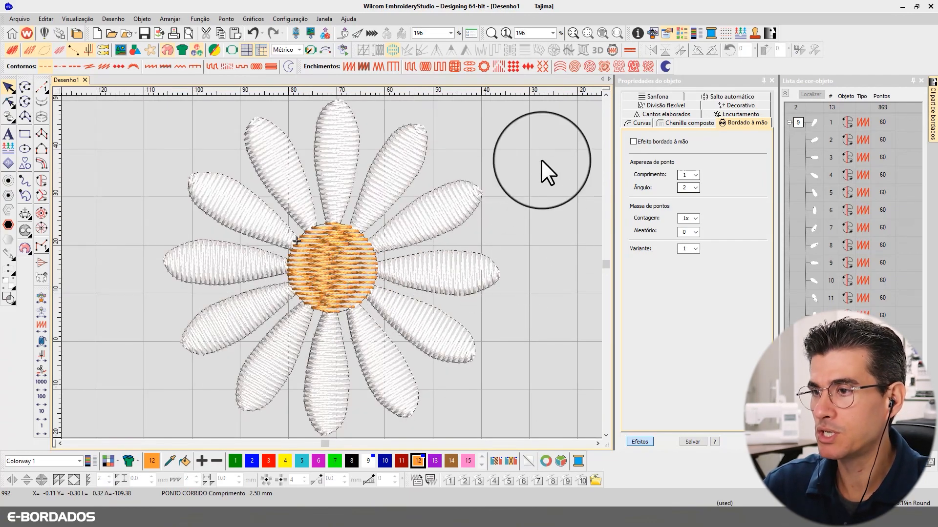
Select all objects of the daisy and set their satin stitch count to 3 in the fill properties
{"action": "key", "text": "ctrl+a"}
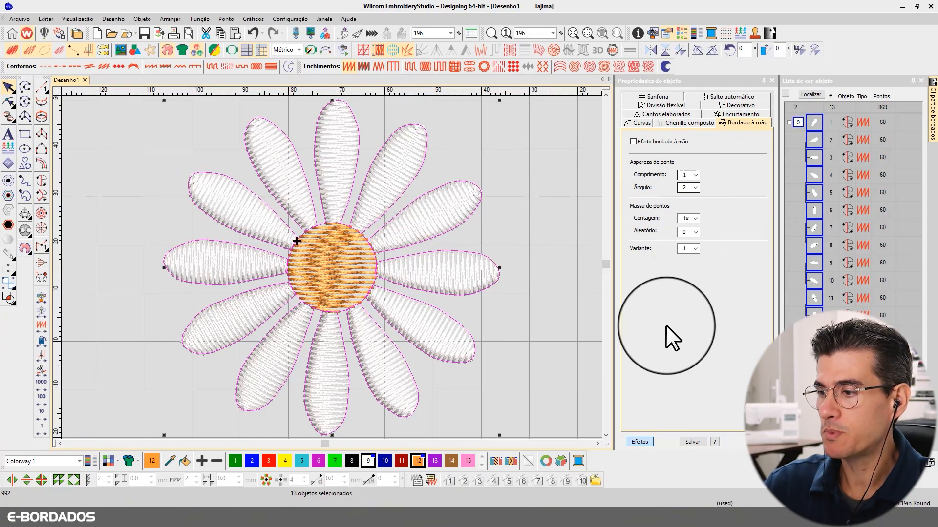
{"action": "left_click", "coordinate": [639, 442]}
{"action": "double_click", "coordinate": [682, 173]}
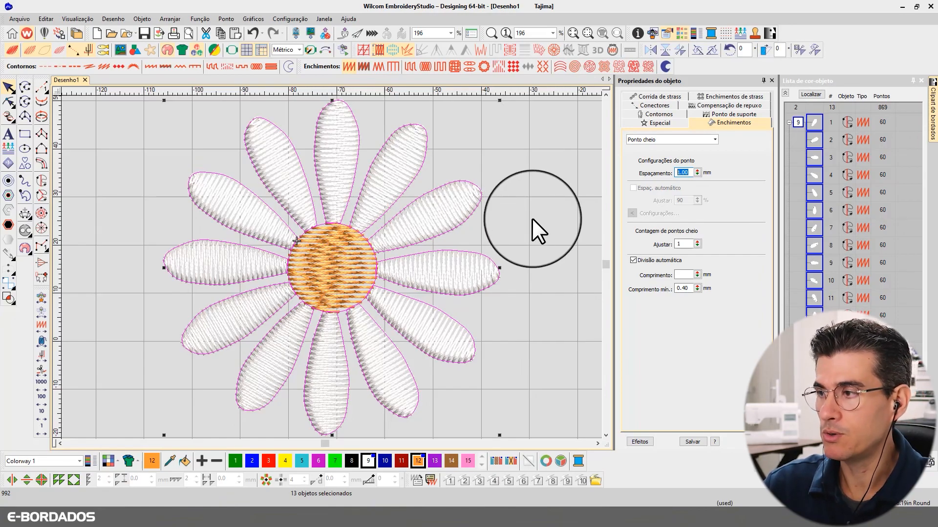
{"action": "double_click", "coordinate": [684, 243]}
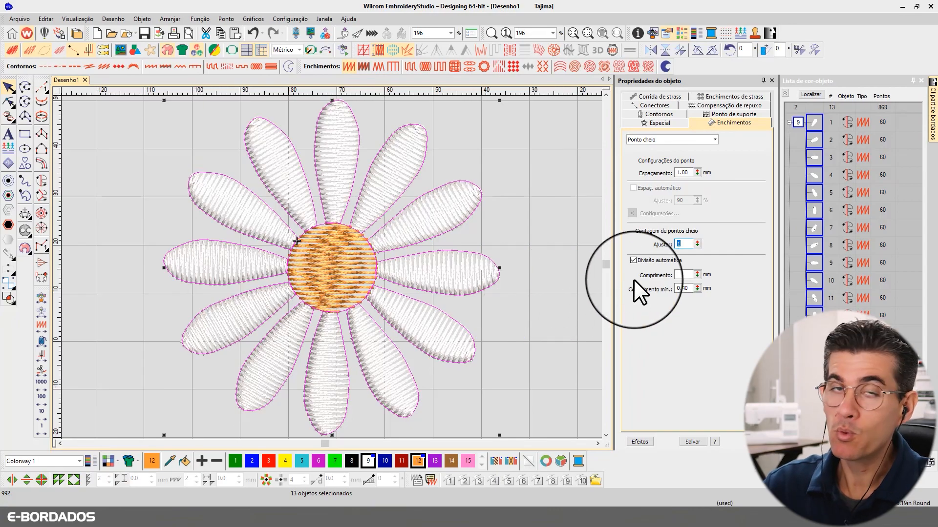
{"action": "type", "text": "3"}
{"action": "key", "text": "Return"}
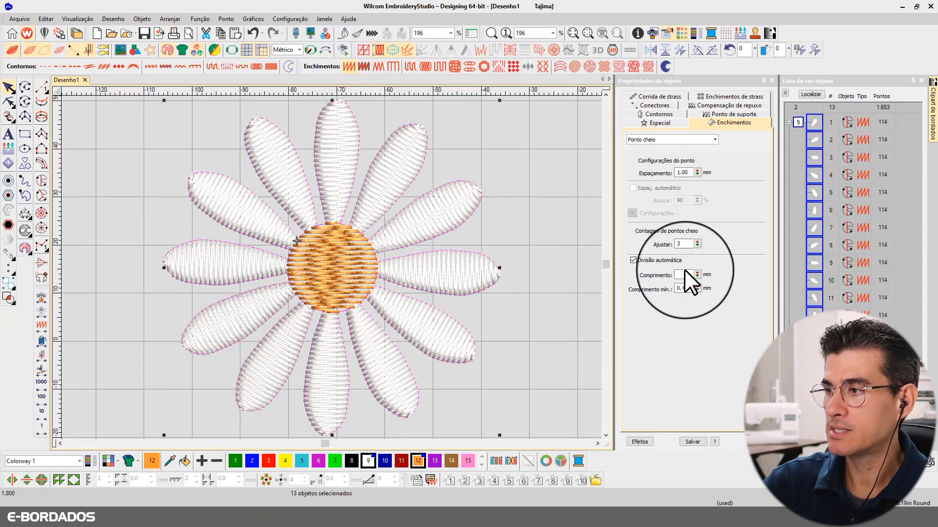
Try satin stitch count values of 5, 2 and 4 on the selected daisy objects
{"action": "type", "text": "5"}
{"action": "key", "text": "Return"}
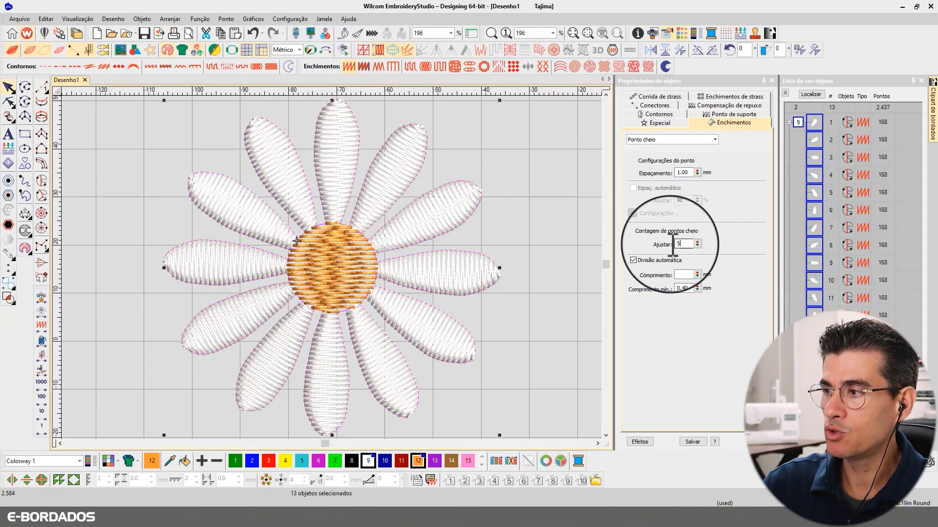
{"action": "type", "text": "2"}
{"action": "key", "text": "Return"}
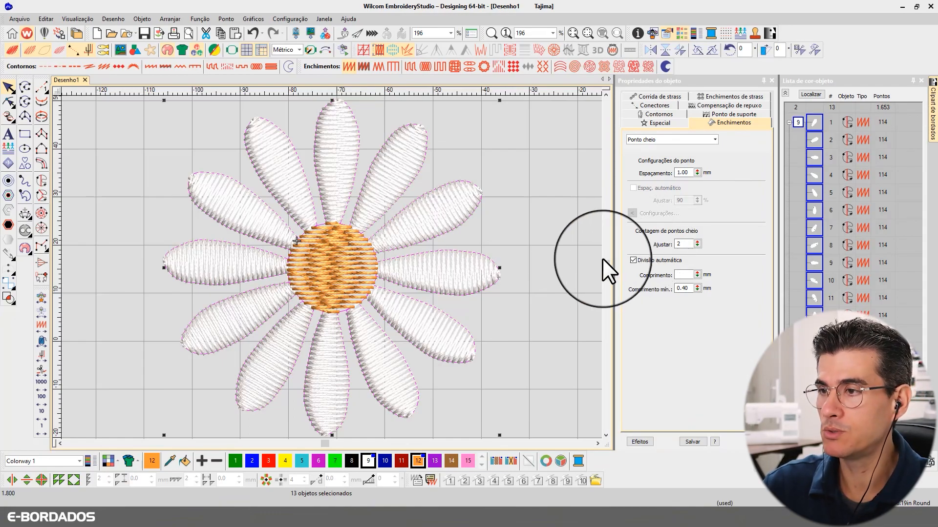
{"action": "left_click_drag", "start_coordinate": [686, 241], "coordinate": [648, 243]}
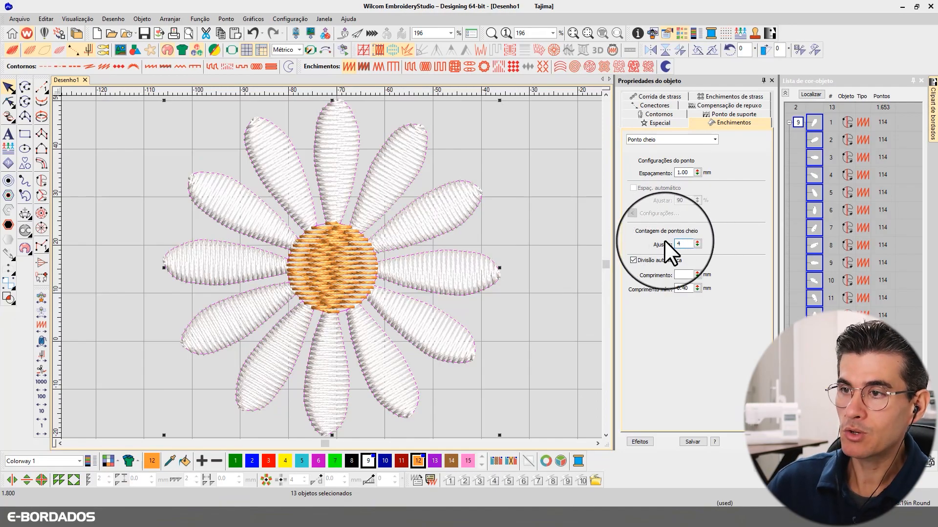
{"action": "type", "text": "4"}
{"action": "key", "text": "Return"}
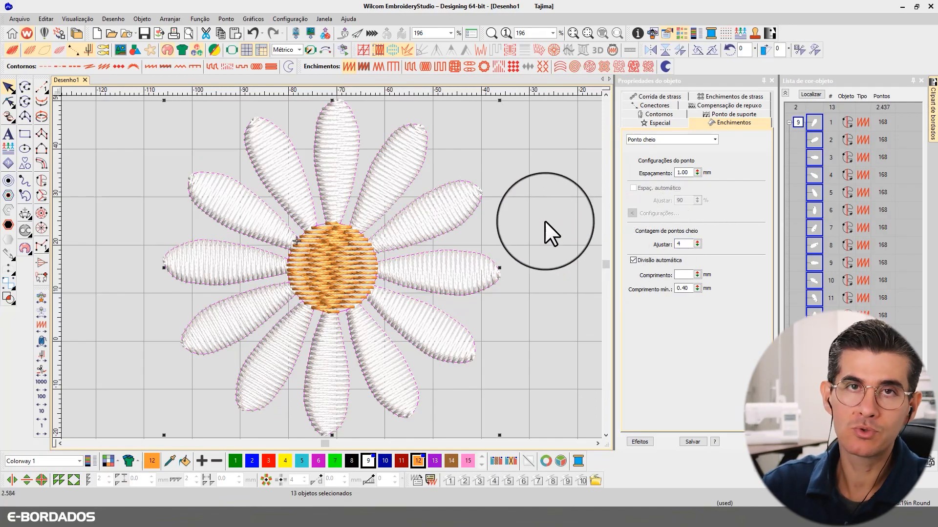
Set the satin stitch count of the selected daisy objects to 7
{"action": "left_click_drag", "start_coordinate": [688, 244], "coordinate": [652, 246]}
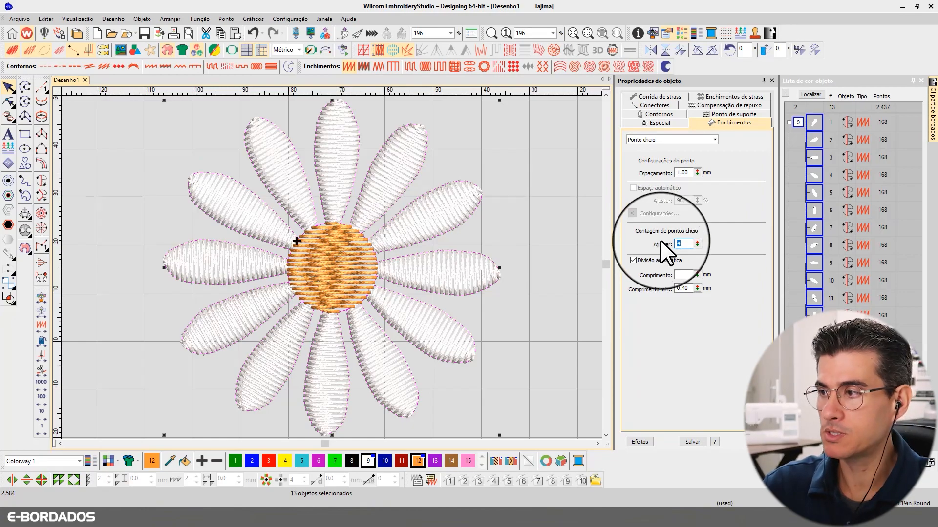
{"action": "left_click", "coordinate": [692, 244]}
{"action": "left_click_drag", "start_coordinate": [695, 244], "coordinate": [654, 272]}
{"action": "left_click_drag", "start_coordinate": [698, 243], "coordinate": [661, 245]}
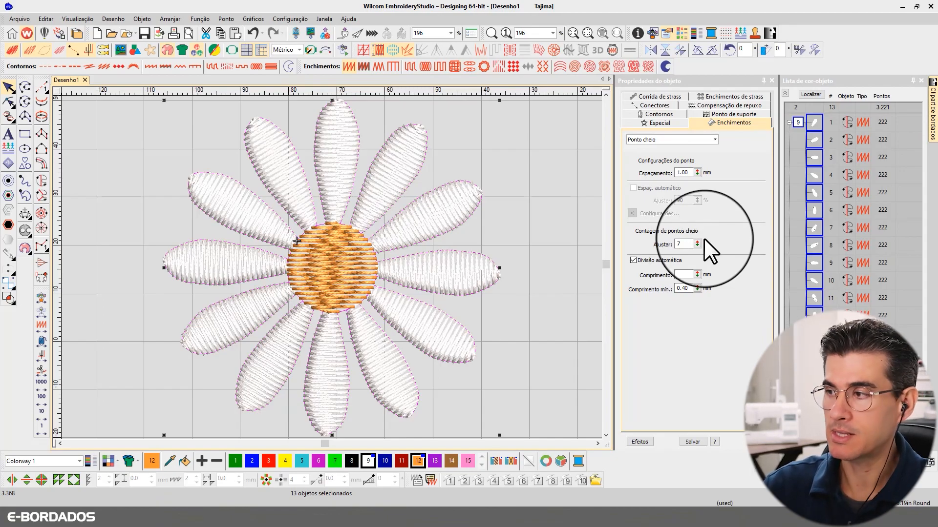
Set the daisy's satin stitch count to 1 and deselect the objects
{"action": "double_click", "coordinate": [690, 244]}
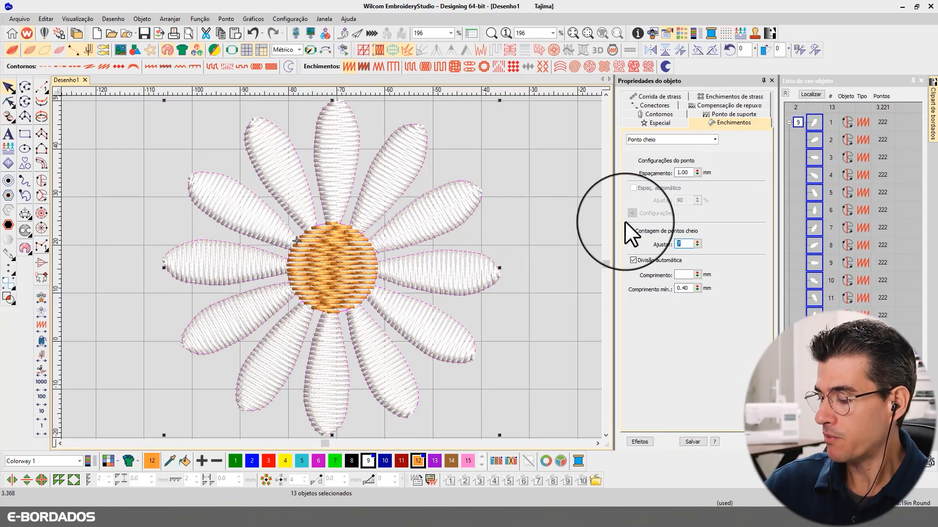
{"action": "type", "text": "1"}
{"action": "key", "text": "Return"}
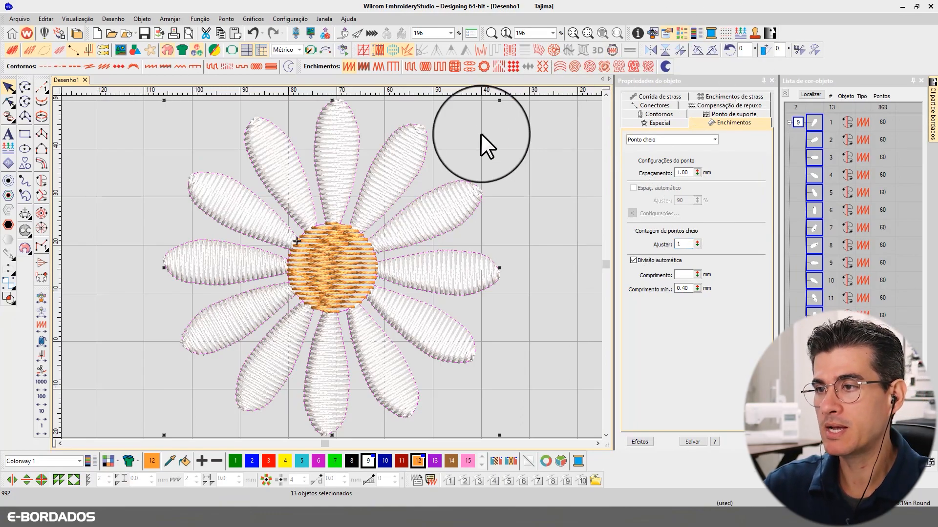
{"action": "left_click", "coordinate": [142, 338]}
Change the design window's background colour to dark grey
{"action": "left_click", "coordinate": [118, 461]}
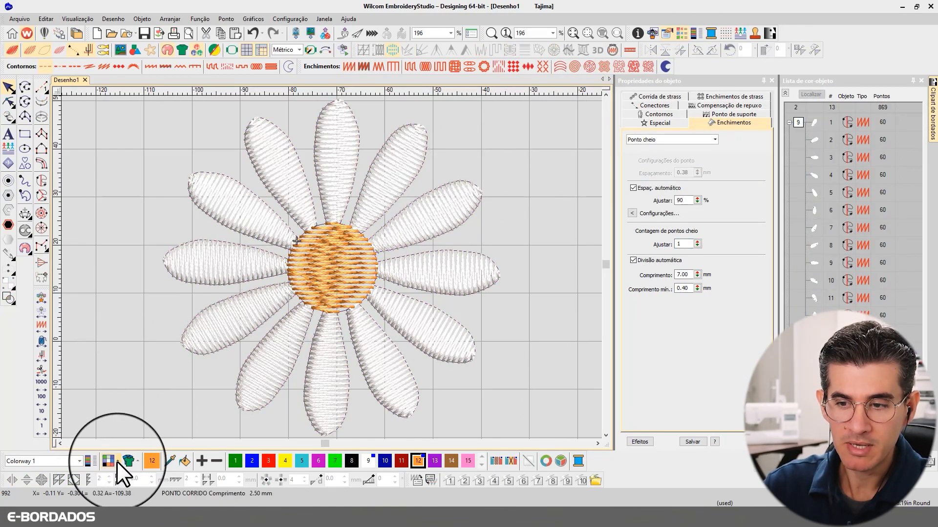
{"action": "mouse_move", "coordinate": [131, 476]}
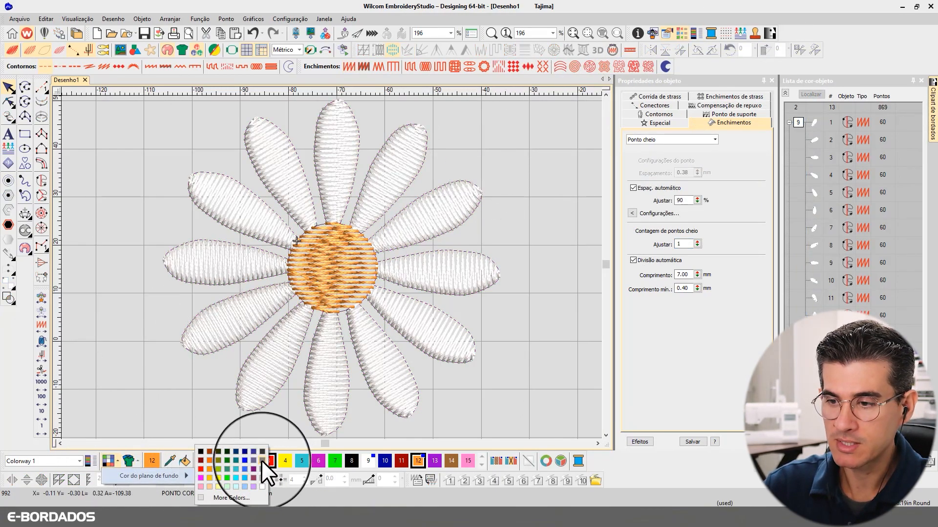
{"action": "left_click", "coordinate": [261, 456]}
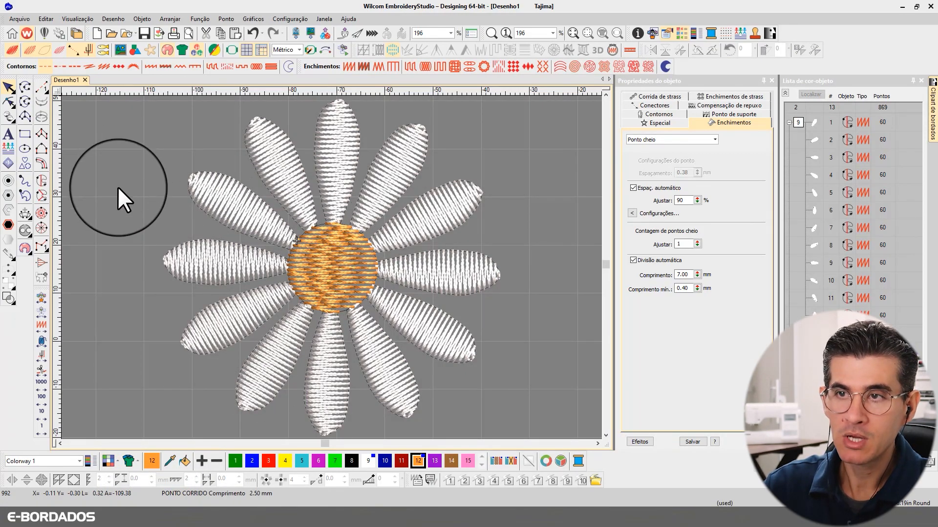
Turn off the realistic thread rendering and examine the individual stitch lines and needle points of the daisy
{"action": "left_click", "coordinate": [13, 51]}
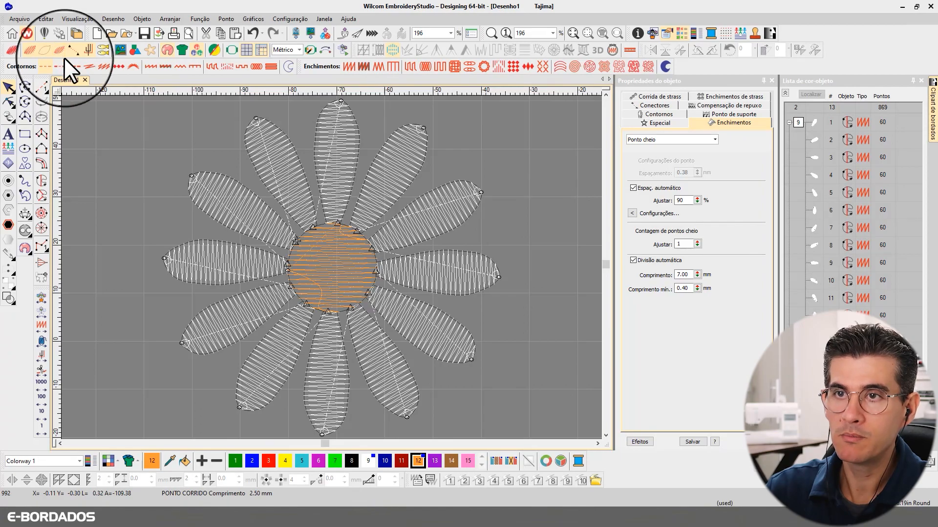
{"action": "scroll", "coordinate": [225, 180], "scroll_direction": "up", "scroll_amount": 3}
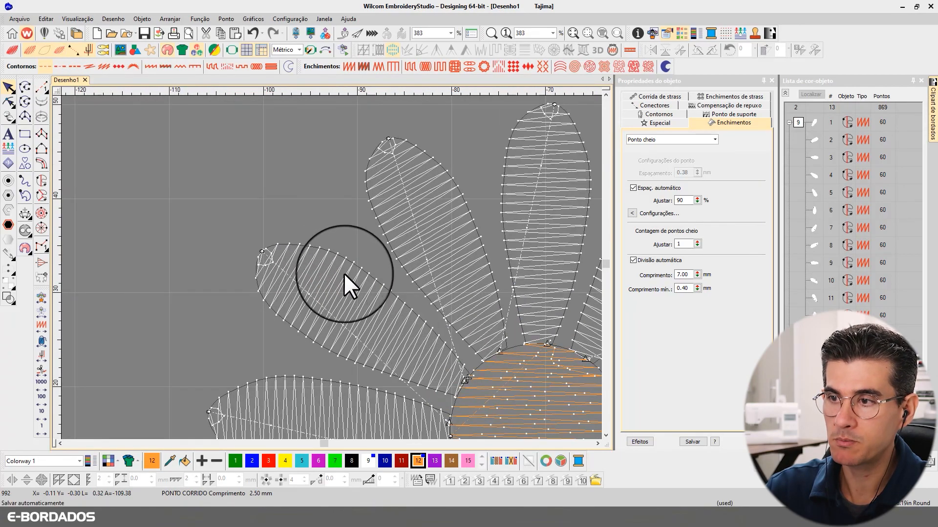
{"action": "scroll", "coordinate": [345, 260], "scroll_direction": "down", "scroll_amount": 3}
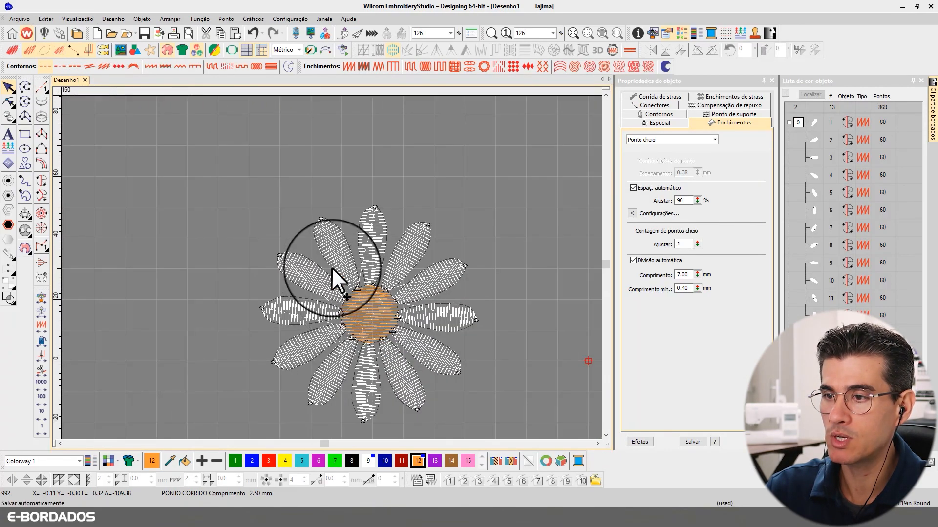
{"action": "scroll", "coordinate": [331, 267], "scroll_direction": "up", "scroll_amount": 2}
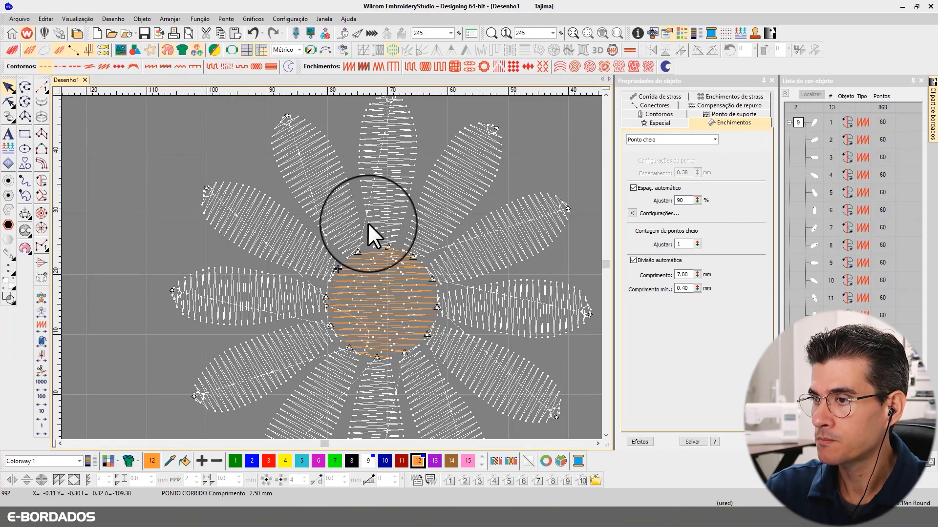
{"action": "scroll", "coordinate": [330, 268], "scroll_direction": "down", "scroll_amount": 2}
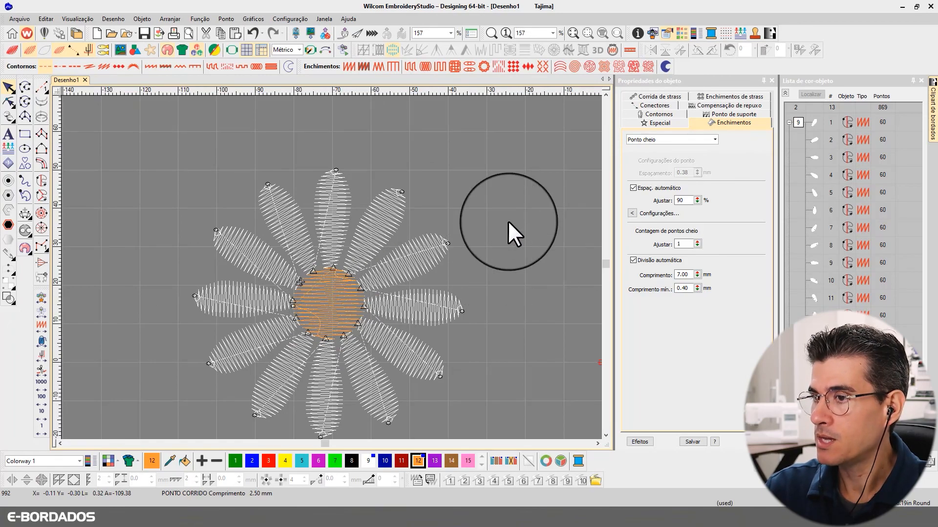
Highlight the first petal in the sewing order, inspect its stitches close up, and clear the selection
{"action": "left_click", "coordinate": [814, 122]}
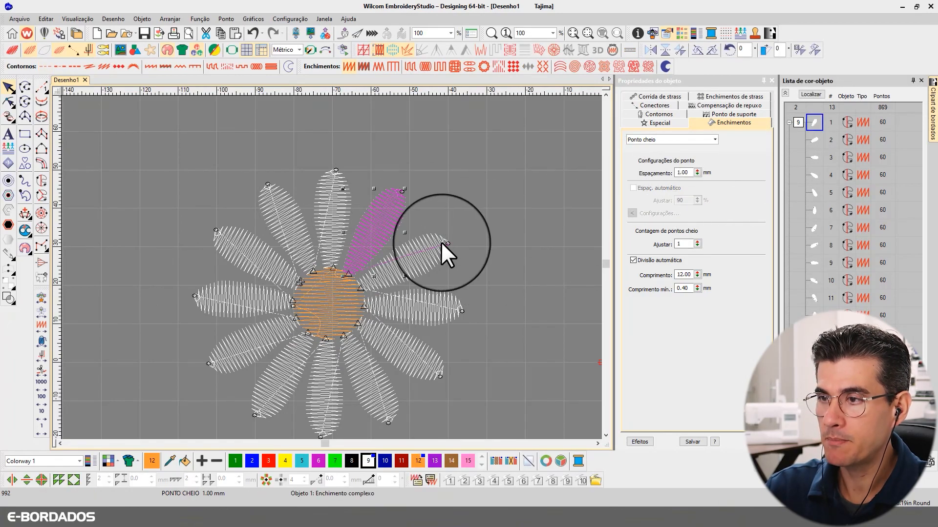
{"action": "key", "text": "1"}
{"action": "scroll", "coordinate": [330, 267], "scroll_direction": "up", "scroll_amount": 7}
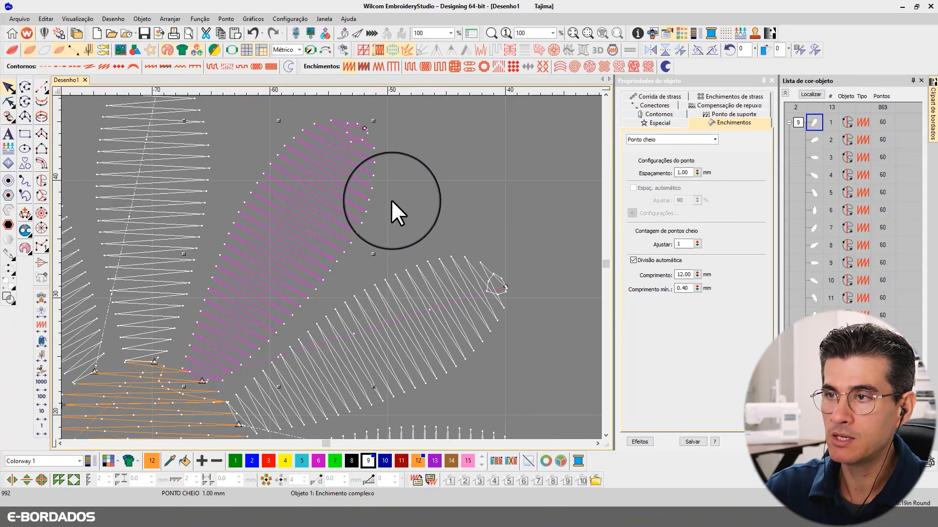
{"action": "key", "text": "Escape"}
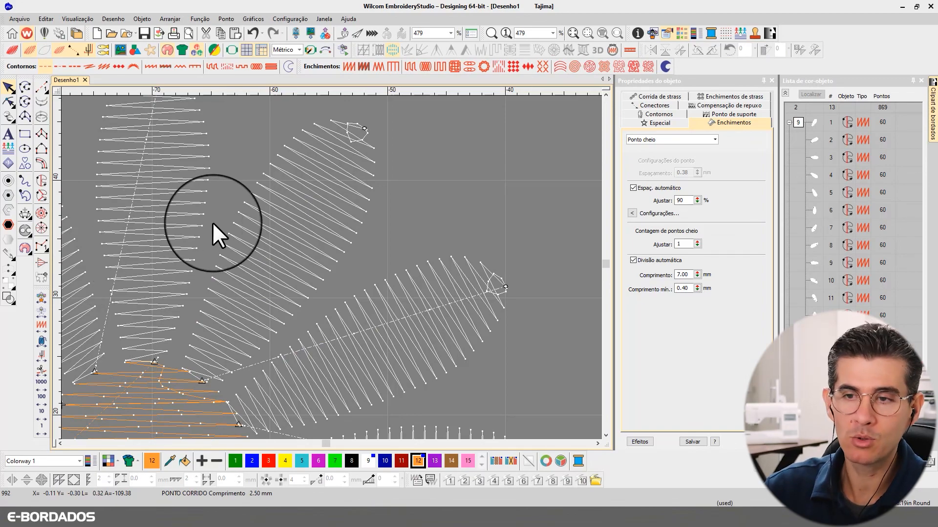
Travel backward one stitch at a time from the end of the design through the orange flower centre
{"action": "left_click", "coordinate": [40, 430]}
{"action": "left_click", "coordinate": [40, 429]}
{"action": "left_click", "coordinate": [40, 429]}
{"action": "left_click", "coordinate": [40, 429]}
{"action": "left_click", "coordinate": [41, 429]}
{"action": "left_click", "coordinate": [40, 429]}
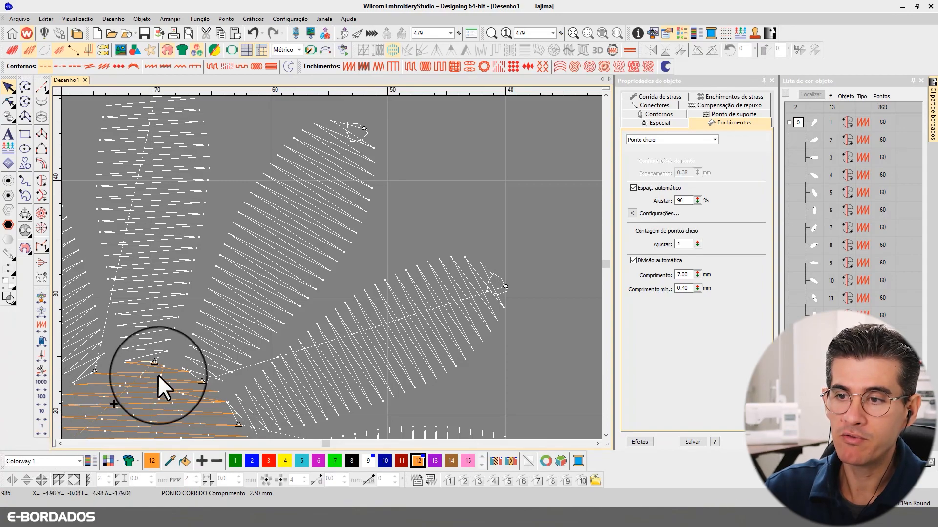
{"action": "scroll", "coordinate": [330, 266], "scroll_direction": "down", "scroll_amount": 3}
{"action": "scroll", "coordinate": [329, 267], "scroll_direction": "down", "scroll_amount": 1}
{"action": "left_click", "coordinate": [41, 429]}
{"action": "left_click", "coordinate": [41, 429]}
{"action": "left_click", "coordinate": [41, 429]}
{"action": "left_click", "coordinate": [41, 429]}
{"action": "left_click", "coordinate": [41, 429]}
{"action": "left_click", "coordinate": [41, 428]}
{"action": "left_click", "coordinate": [41, 429]}
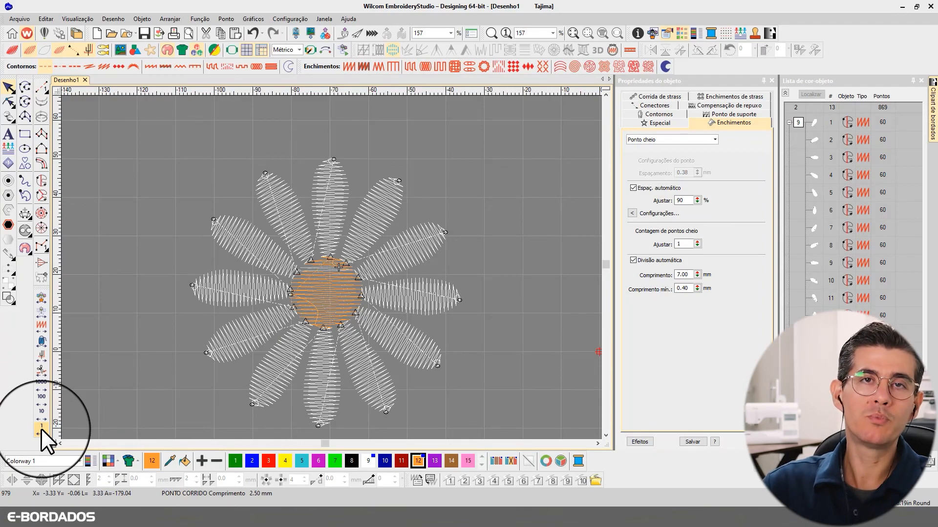
{"action": "left_click", "coordinate": [41, 429]}
{"action": "left_click", "coordinate": [41, 429]}
{"action": "left_click", "coordinate": [41, 428]}
{"action": "left_click", "coordinate": [41, 428]}
{"action": "left_click", "coordinate": [41, 428]}
{"action": "left_click", "coordinate": [41, 429]}
{"action": "left_click", "coordinate": [41, 429]}
{"action": "left_click", "coordinate": [41, 429]}
{"action": "left_click", "coordinate": [41, 429]}
{"action": "left_click", "coordinate": [41, 428]}
{"action": "left_click", "coordinate": [41, 429]}
{"action": "left_click", "coordinate": [41, 429]}
{"action": "left_click", "coordinate": [41, 428]}
{"action": "left_click", "coordinate": [41, 428]}
{"action": "left_click", "coordinate": [41, 429]}
{"action": "left_click", "coordinate": [41, 429]}
{"action": "left_click", "coordinate": [41, 429]}
{"action": "left_click", "coordinate": [41, 428]}
{"action": "left_click", "coordinate": [41, 428]}
{"action": "left_click", "coordinate": [41, 429]}
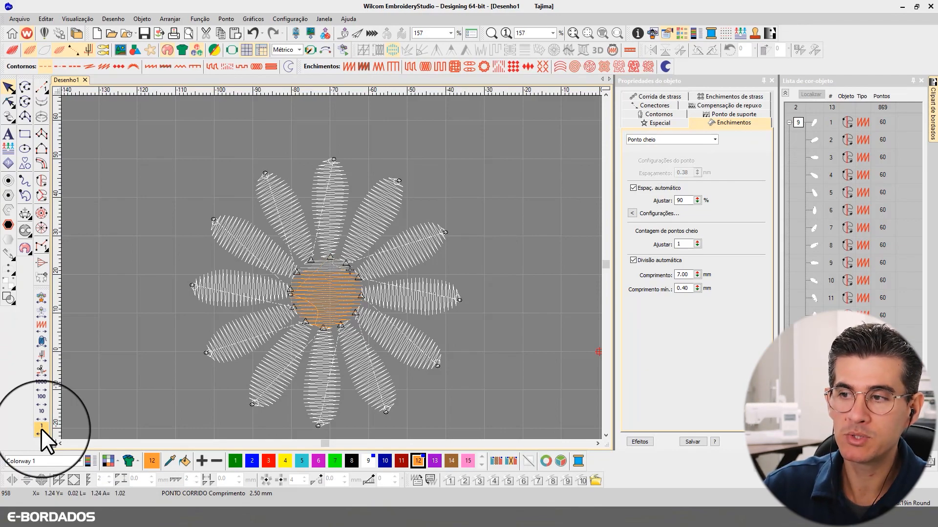
{"action": "left_click", "coordinate": [41, 428]}
{"action": "left_click", "coordinate": [41, 428]}
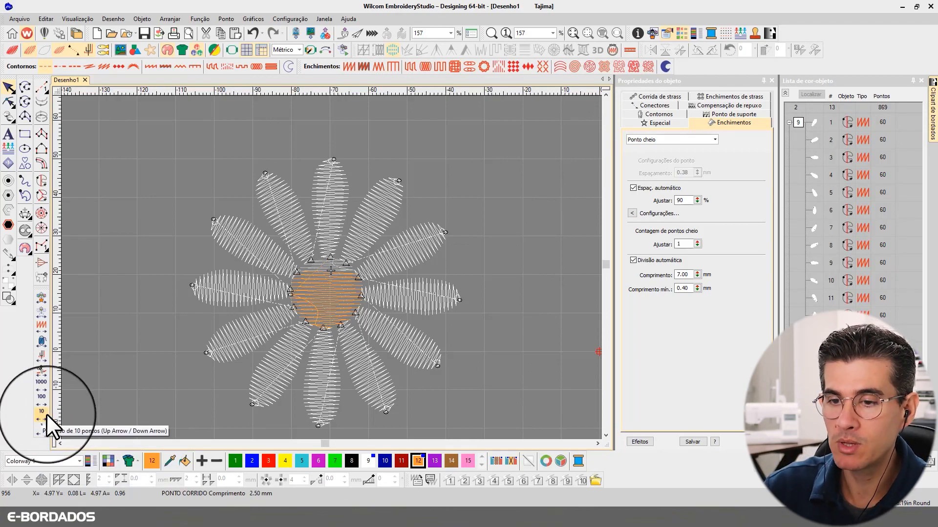
Travel backward in two 10-stitch jumps, and by 1000 stitches to the start of the design
{"action": "left_click", "coordinate": [39, 417]}
{"action": "left_click", "coordinate": [39, 417]}
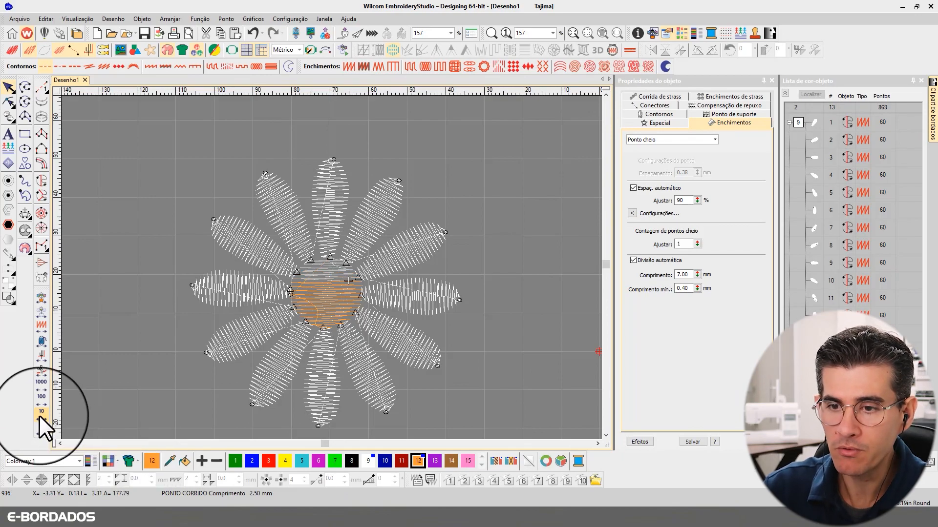
{"action": "left_click", "coordinate": [42, 387]}
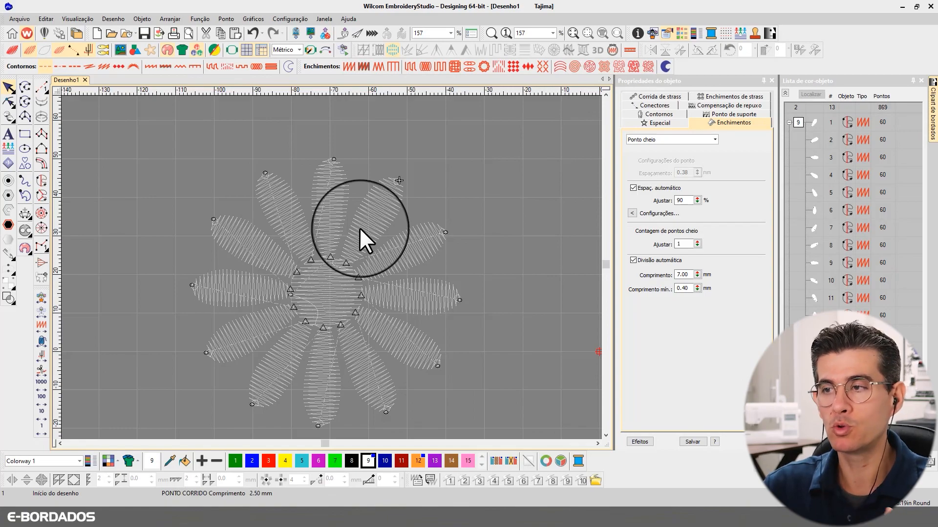
Travel forward one stitch at a time from the design start to stitch 38, following the stitch path down the first petal
{"action": "key", "text": "b"}
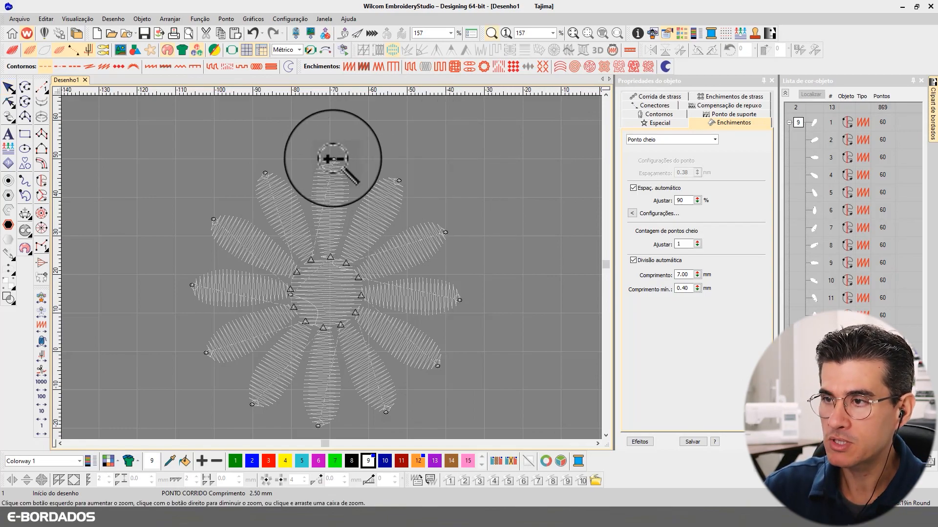
{"action": "left_click", "coordinate": [421, 277]}
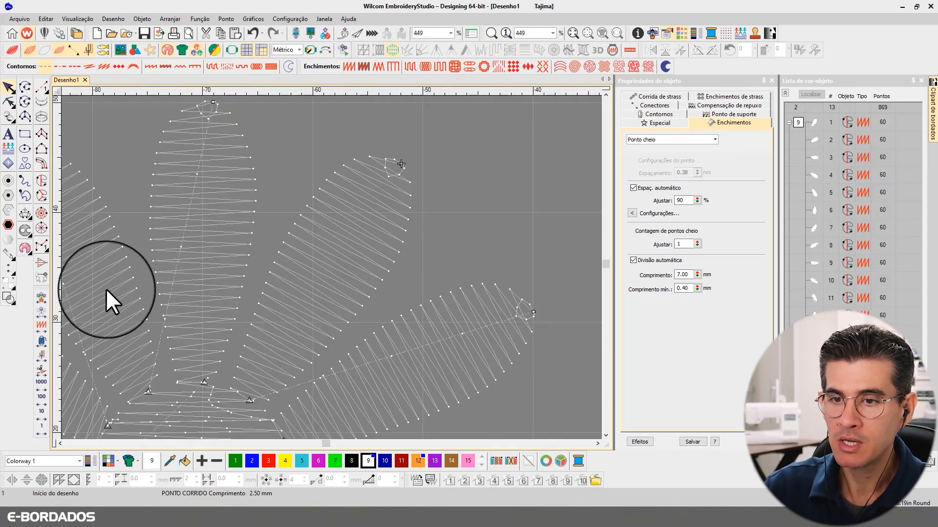
{"action": "left_click", "coordinate": [41, 432]}
{"action": "left_click", "coordinate": [41, 431]}
{"action": "left_click", "coordinate": [41, 431]}
{"action": "left_click", "coordinate": [41, 431]}
{"action": "left_click", "coordinate": [41, 430]}
{"action": "left_click", "coordinate": [41, 431]}
{"action": "left_click", "coordinate": [41, 431]}
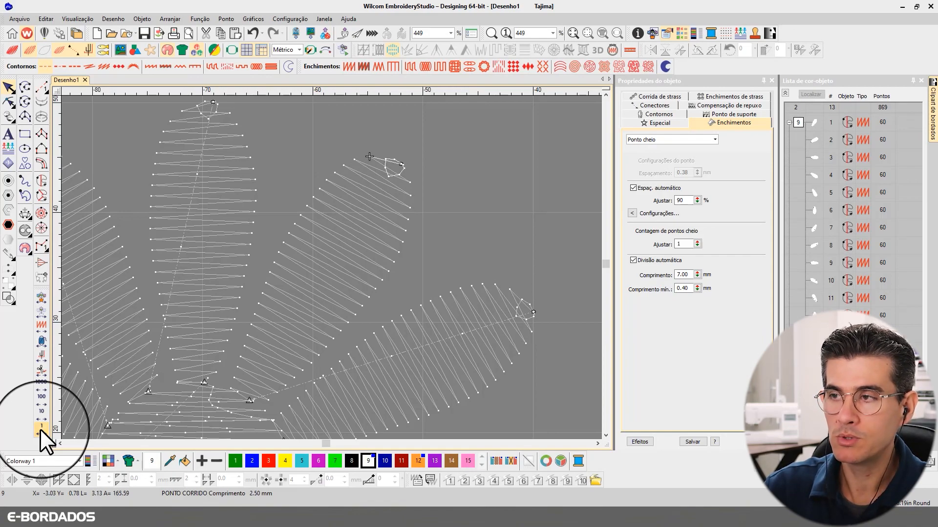
{"action": "left_click", "coordinate": [41, 430]}
{"action": "left_click", "coordinate": [41, 431]}
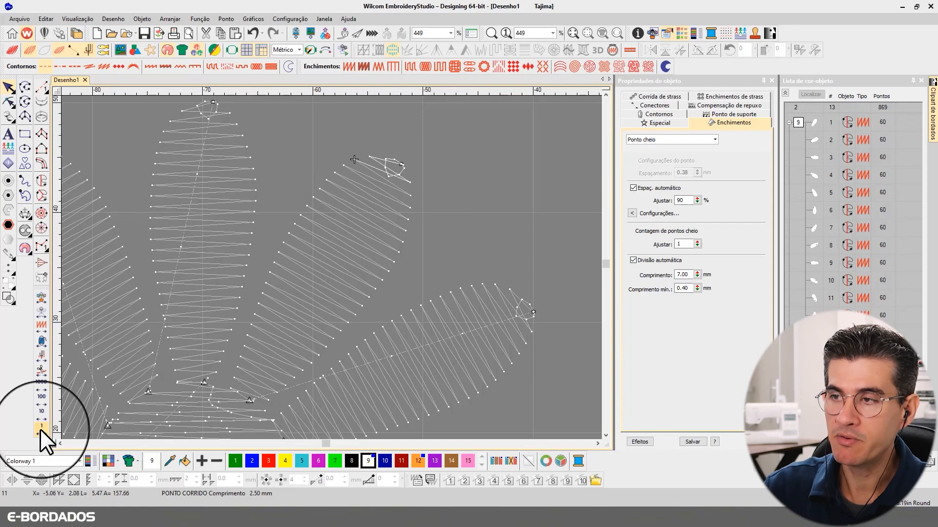
{"action": "left_click", "coordinate": [41, 431]}
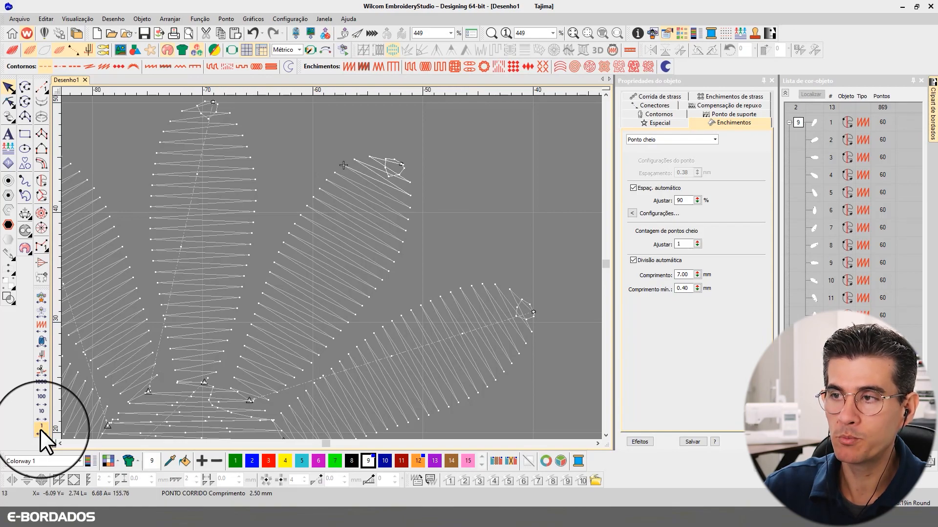
{"action": "left_click", "coordinate": [41, 430]}
{"action": "left_click", "coordinate": [41, 429]}
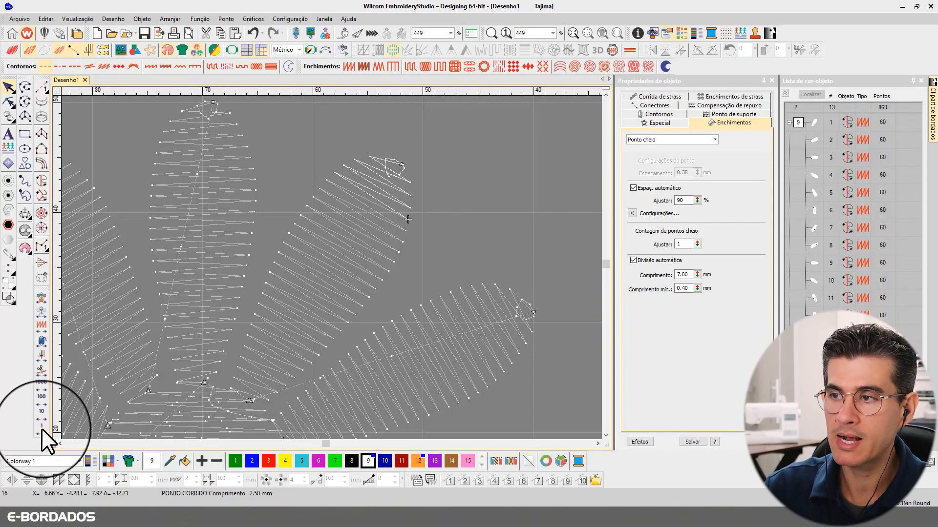
{"action": "left_click", "coordinate": [42, 430]}
{"action": "left_click", "coordinate": [41, 430]}
{"action": "left_click", "coordinate": [41, 430]}
{"action": "left_click", "coordinate": [41, 430]}
{"action": "left_click", "coordinate": [41, 430]}
{"action": "left_click", "coordinate": [41, 430]}
{"action": "left_click", "coordinate": [41, 430]}
{"action": "left_click", "coordinate": [41, 430]}
{"action": "left_click", "coordinate": [41, 430]}
{"action": "left_click", "coordinate": [41, 431]}
{"action": "left_click", "coordinate": [41, 430]}
{"action": "left_click", "coordinate": [41, 430]}
{"action": "left_click", "coordinate": [41, 430]}
{"action": "left_click", "coordinate": [41, 430]}
{"action": "left_click", "coordinate": [41, 430]}
{"action": "left_click", "coordinate": [41, 430]}
{"action": "left_click", "coordinate": [41, 430]}
{"action": "left_click", "coordinate": [41, 431]}
{"action": "left_click", "coordinate": [42, 430]}
{"action": "left_click", "coordinate": [43, 429]}
{"action": "left_click", "coordinate": [43, 430]}
{"action": "left_click", "coordinate": [42, 430]}
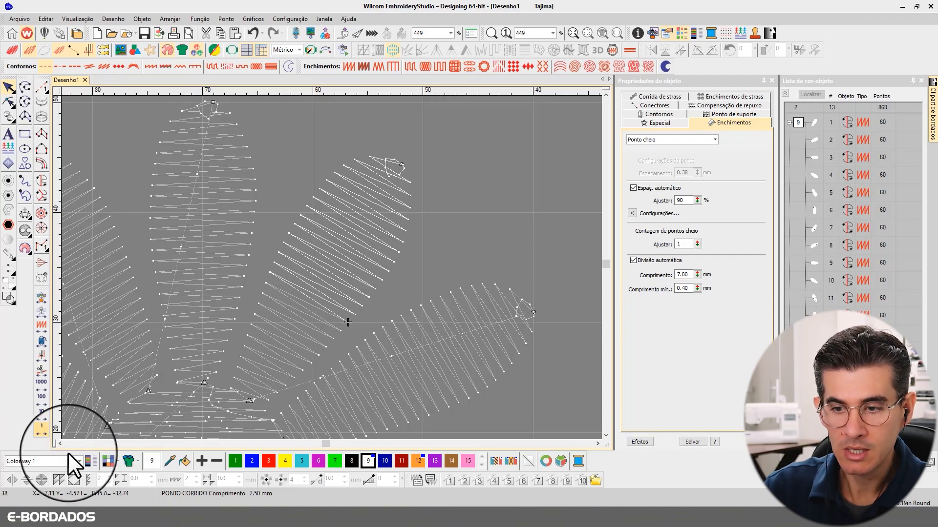
Set the display colour of unsewn stitches (Não bordado) to a grey in the background and display colour settings
{"action": "left_click", "coordinate": [118, 462]}
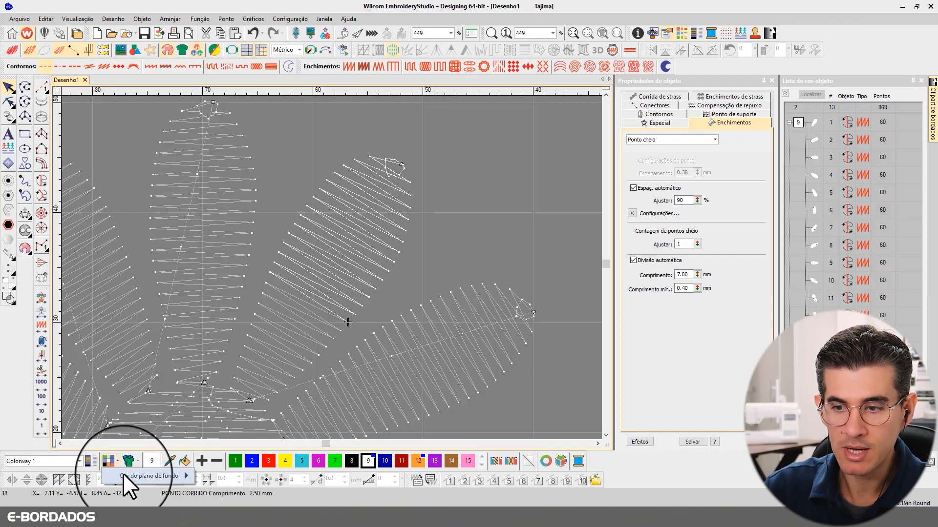
{"action": "mouse_move", "coordinate": [123, 474]}
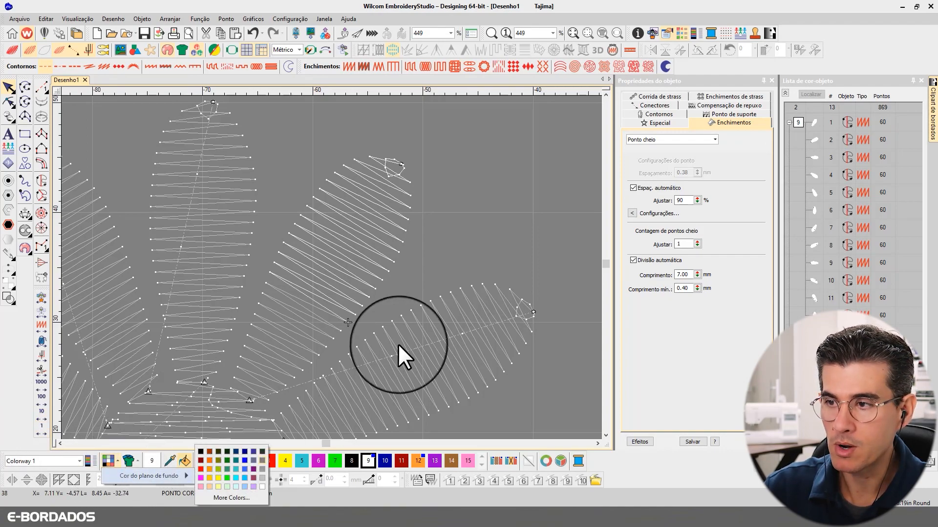
{"action": "left_click", "coordinate": [110, 461]}
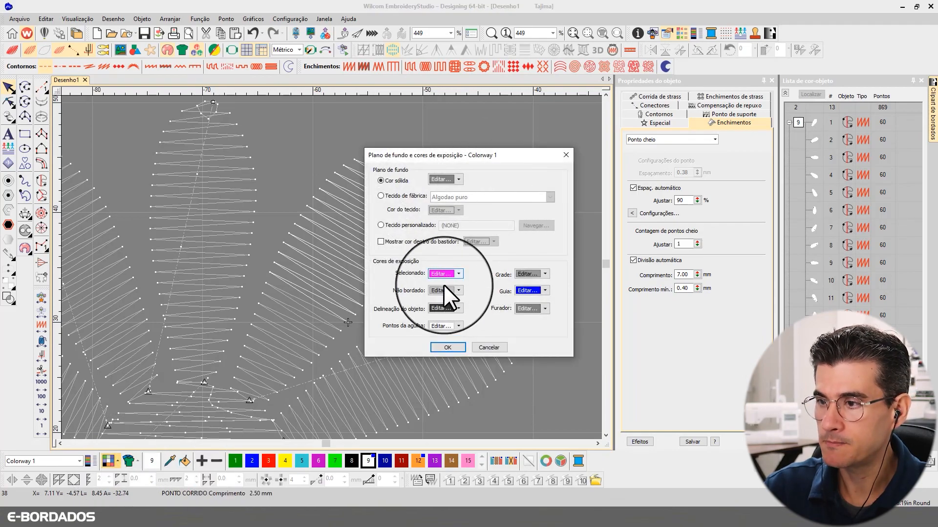
{"action": "left_click", "coordinate": [444, 291]}
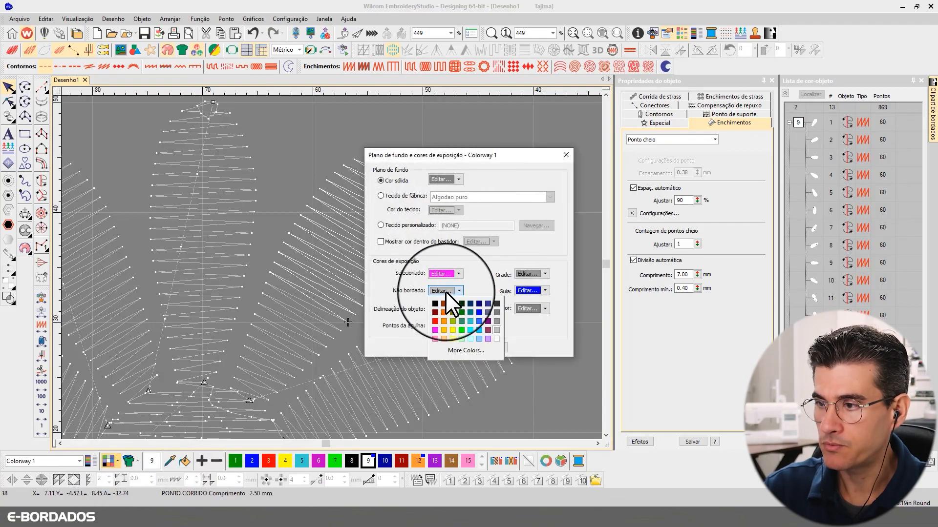
{"action": "left_click", "coordinate": [497, 320]}
{"action": "left_click", "coordinate": [456, 348]}
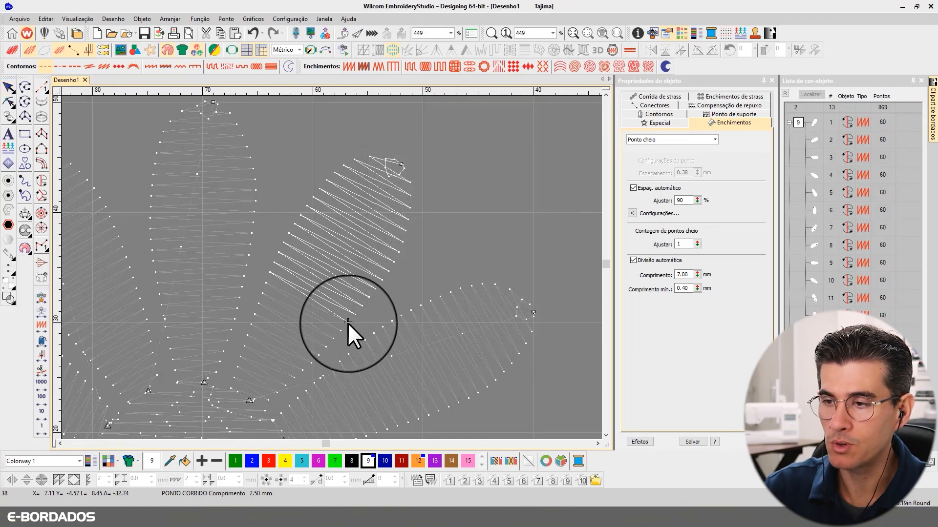
Travel backward one stitch at a time through the first petal from stitch 38 to stitch 18
{"action": "left_click", "coordinate": [42, 430]}
{"action": "left_click", "coordinate": [42, 430]}
{"action": "left_click", "coordinate": [42, 429]}
{"action": "left_click", "coordinate": [44, 429]}
{"action": "left_click", "coordinate": [44, 429]}
{"action": "left_click", "coordinate": [45, 429]}
{"action": "left_click", "coordinate": [44, 428]}
{"action": "left_click", "coordinate": [44, 428]}
{"action": "left_click", "coordinate": [44, 429]}
{"action": "left_click", "coordinate": [44, 429]}
{"action": "left_click", "coordinate": [44, 428]}
{"action": "left_click", "coordinate": [44, 429]}
{"action": "left_click", "coordinate": [44, 429]}
{"action": "left_click", "coordinate": [44, 429]}
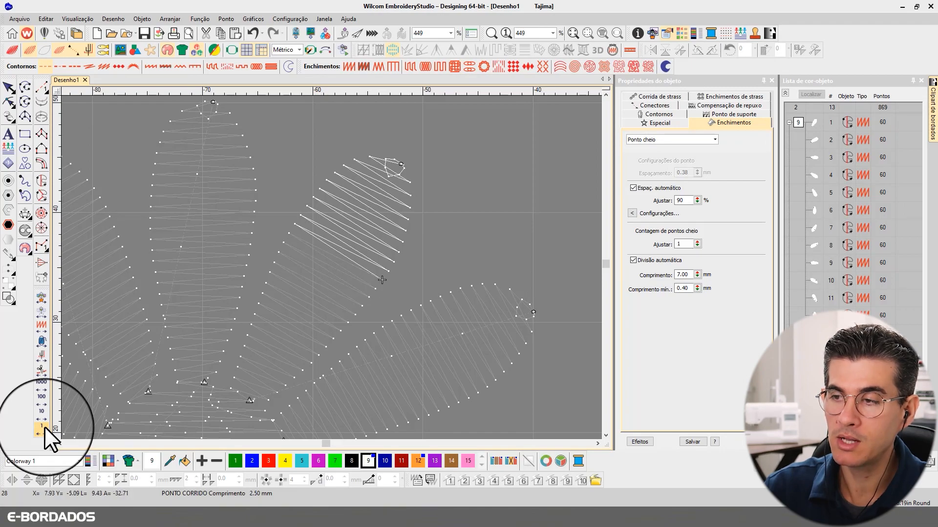
{"action": "left_click", "coordinate": [44, 429]}
{"action": "left_click", "coordinate": [43, 428]}
{"action": "left_click", "coordinate": [44, 429]}
{"action": "left_click", "coordinate": [44, 429]}
{"action": "left_click", "coordinate": [44, 428]}
{"action": "left_click", "coordinate": [44, 429]}
{"action": "left_click", "coordinate": [44, 429]}
{"action": "left_click", "coordinate": [44, 428]}
{"action": "left_click", "coordinate": [44, 429]}
{"action": "left_click", "coordinate": [44, 428]}
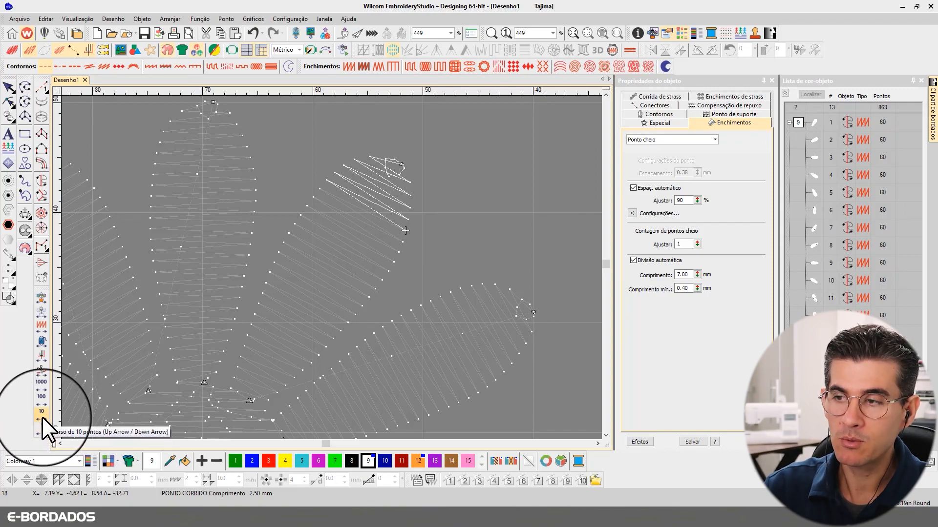
Travel forward by three 10-stitch jumps along the petal and backward by two to stitch 28
{"action": "left_click", "coordinate": [43, 416]}
{"action": "left_click", "coordinate": [43, 416]}
{"action": "left_click", "coordinate": [43, 416]}
{"action": "right_click", "coordinate": [42, 415]}
{"action": "right_click", "coordinate": [42, 415]}
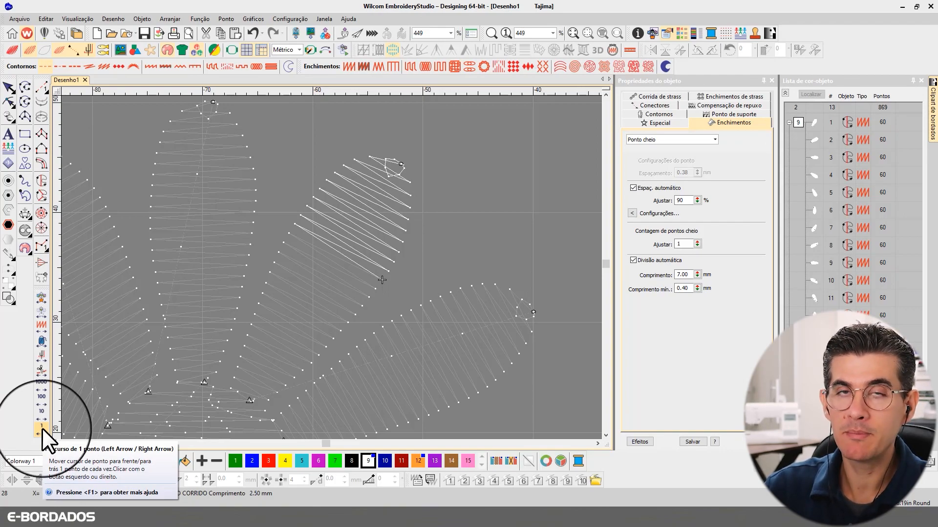
Travel forward and backward one stitch at a time around stitch 28 to examine the petal's single satin pass
{"action": "left_click", "coordinate": [43, 430]}
{"action": "left_click", "coordinate": [42, 429]}
{"action": "left_click", "coordinate": [42, 429]}
{"action": "left_click", "coordinate": [43, 429]}
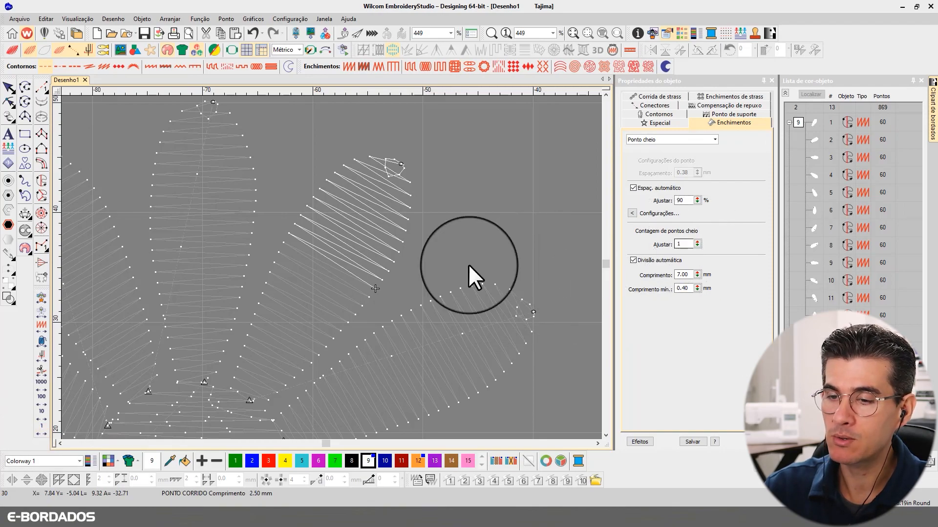
{"action": "right_click", "coordinate": [42, 428]}
{"action": "right_click", "coordinate": [42, 428]}
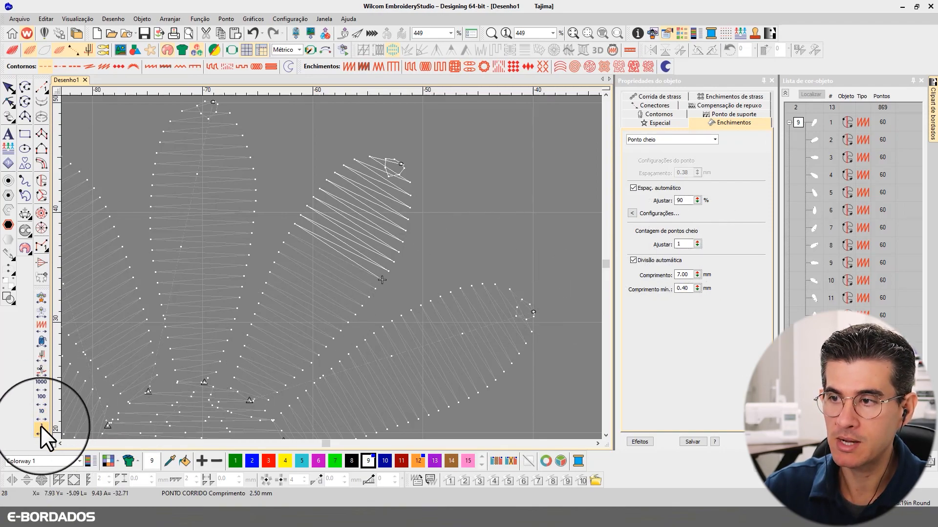
{"action": "right_click", "coordinate": [42, 428]}
{"action": "right_click", "coordinate": [42, 428]}
{"action": "right_click", "coordinate": [41, 428]}
{"action": "right_click", "coordinate": [42, 428]}
{"action": "right_click", "coordinate": [42, 428]}
{"action": "right_click", "coordinate": [41, 428]}
{"action": "right_click", "coordinate": [41, 428]}
{"action": "right_click", "coordinate": [41, 427]}
{"action": "right_click", "coordinate": [42, 428]}
{"action": "right_click", "coordinate": [42, 428]}
{"action": "right_click", "coordinate": [42, 428]}
{"action": "left_click", "coordinate": [42, 428]}
{"action": "left_click", "coordinate": [42, 428]}
{"action": "left_click", "coordinate": [41, 427]}
{"action": "left_click", "coordinate": [41, 428]}
{"action": "left_click", "coordinate": [42, 427]}
{"action": "left_click", "coordinate": [42, 428]}
{"action": "left_click", "coordinate": [42, 428]}
{"action": "left_click", "coordinate": [42, 428]}
{"action": "left_click", "coordinate": [41, 427]}
{"action": "left_click", "coordinate": [42, 428]}
{"action": "left_click", "coordinate": [42, 428]}
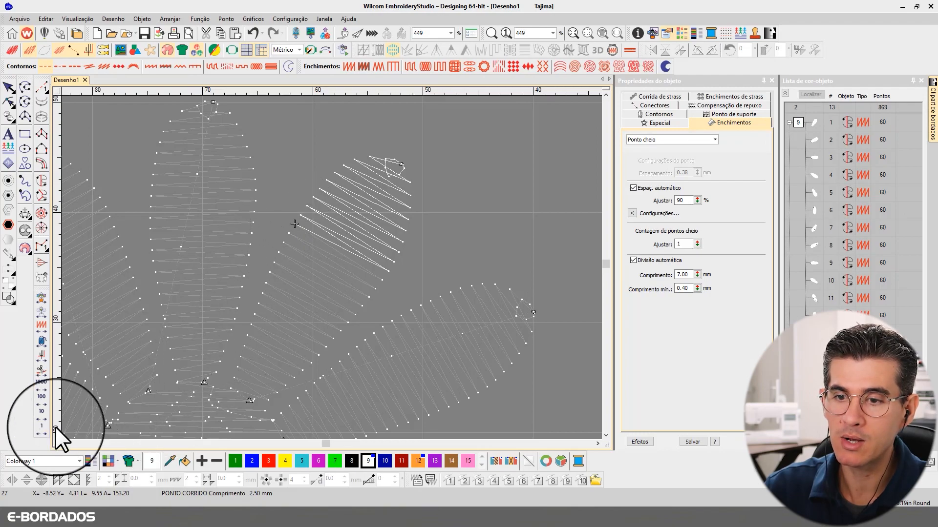
Travel forward one stitch at a time down the first petal to stitch 38
{"action": "left_click", "coordinate": [41, 433]}
{"action": "left_click", "coordinate": [41, 432]}
{"action": "left_click", "coordinate": [42, 432]}
{"action": "left_click", "coordinate": [42, 432]}
{"action": "left_click", "coordinate": [41, 433]}
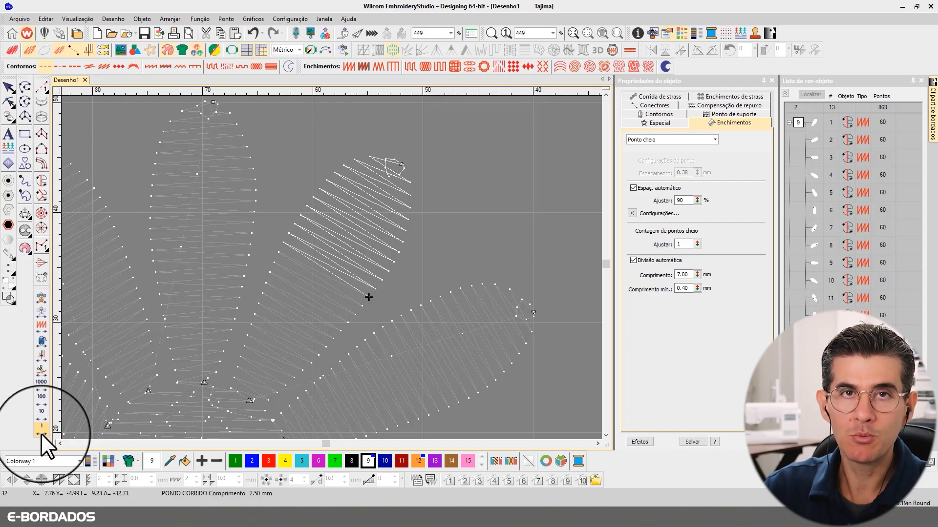
{"action": "left_click", "coordinate": [42, 432]}
{"action": "left_click", "coordinate": [41, 433]}
{"action": "left_click", "coordinate": [41, 432]}
{"action": "left_click", "coordinate": [42, 432]}
{"action": "left_click", "coordinate": [41, 432]}
{"action": "left_click", "coordinate": [42, 432]}
{"action": "left_click", "coordinate": [41, 432]}
{"action": "left_click", "coordinate": [42, 432]}
{"action": "left_click", "coordinate": [43, 434]}
{"action": "left_click", "coordinate": [42, 433]}
{"action": "left_click", "coordinate": [42, 434]}
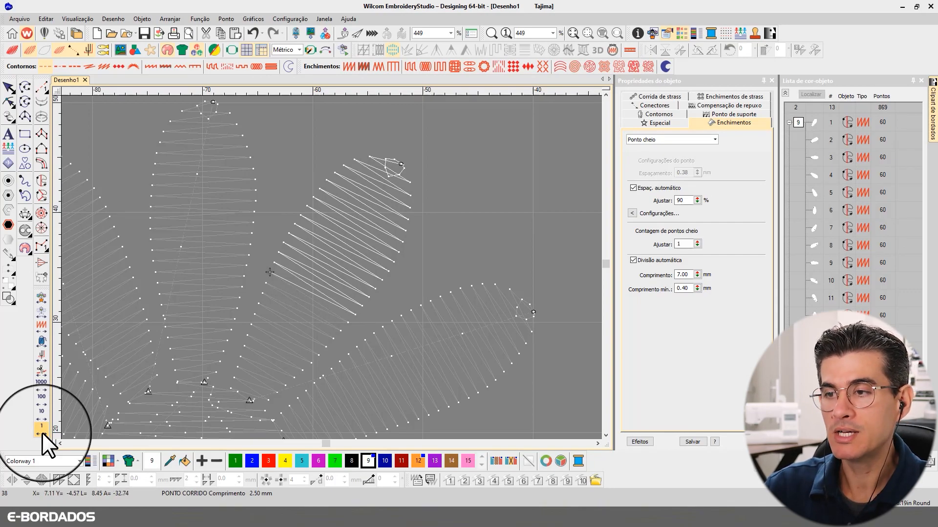
{"action": "left_click", "coordinate": [42, 433]}
Set the first petal's satin stitch count to 3 and clear the selection
{"action": "left_click", "coordinate": [362, 248]}
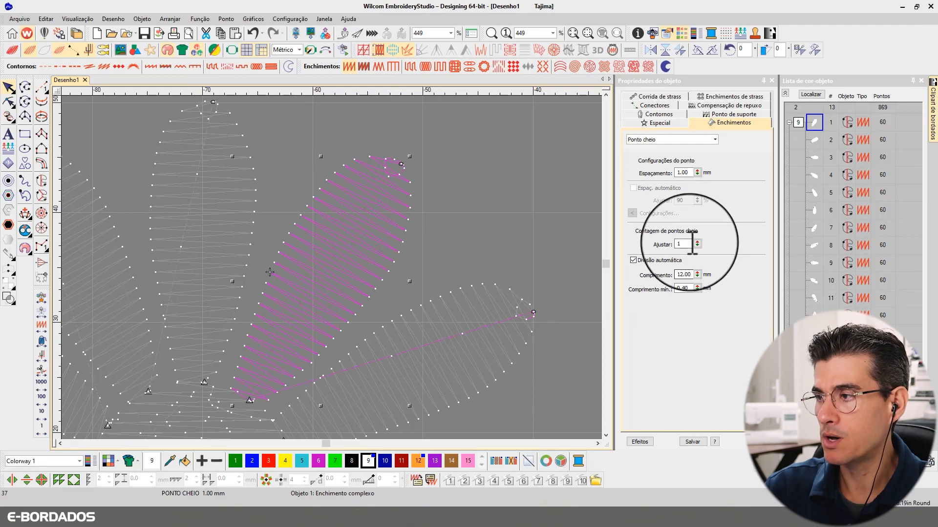
{"action": "left_click_drag", "start_coordinate": [689, 243], "coordinate": [645, 239]}
{"action": "key", "text": "Return"}
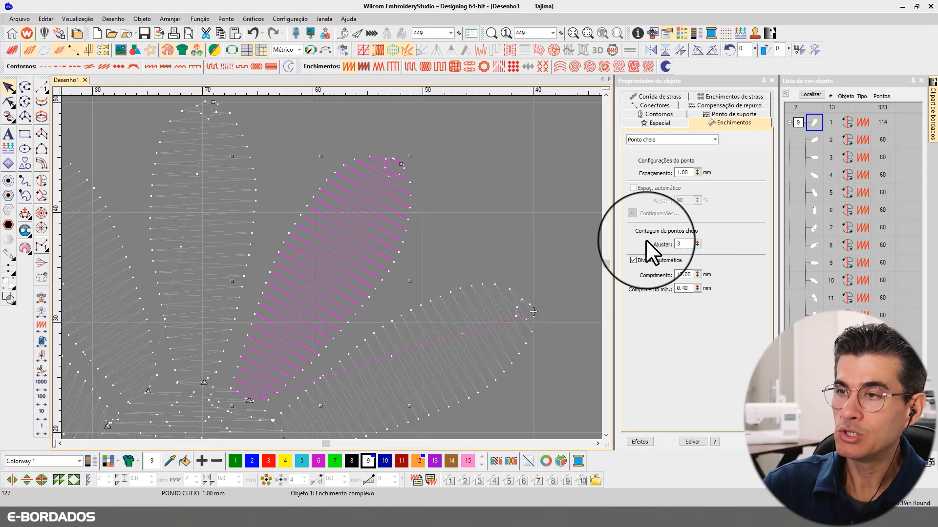
{"action": "left_click", "coordinate": [497, 185]}
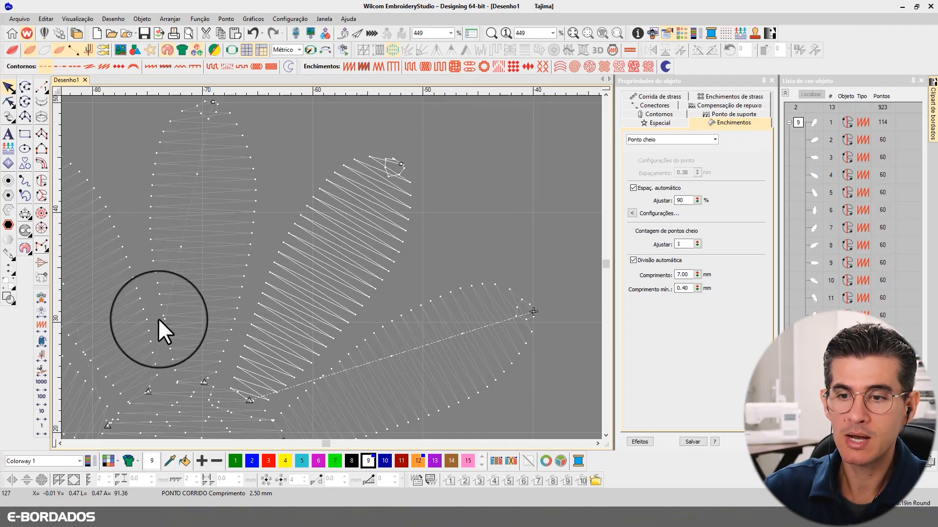
Travel back 1000 stitches to the design start, and forward one stitch at a time to stitch 12 in the first petal
{"action": "left_click", "coordinate": [42, 383]}
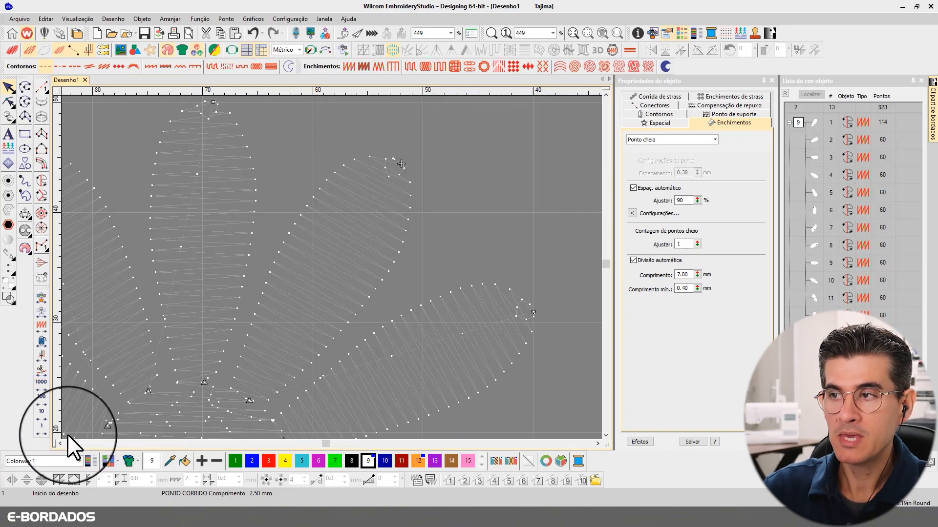
{"action": "left_click", "coordinate": [43, 432]}
{"action": "left_click", "coordinate": [42, 432]}
{"action": "left_click", "coordinate": [43, 432]}
{"action": "left_click", "coordinate": [42, 432]}
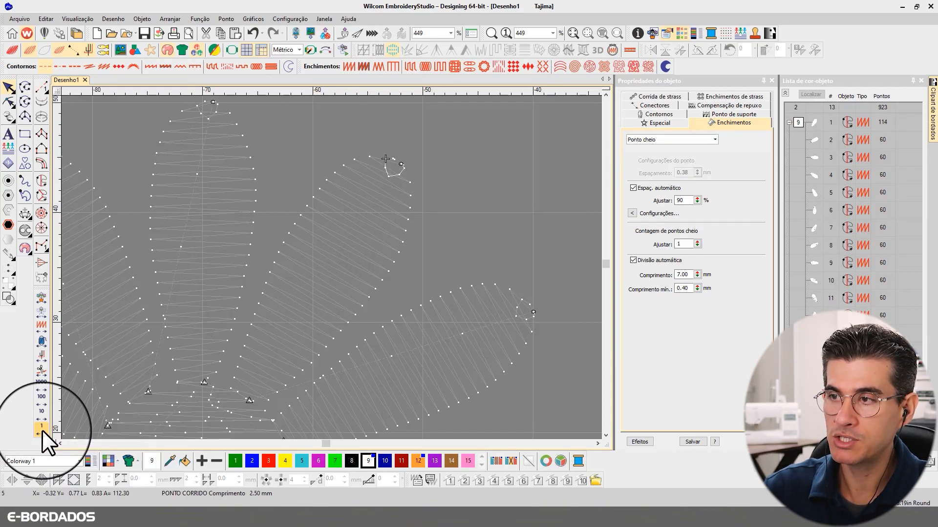
{"action": "left_click", "coordinate": [42, 431]}
{"action": "left_click", "coordinate": [43, 431]}
{"action": "left_click", "coordinate": [43, 432]}
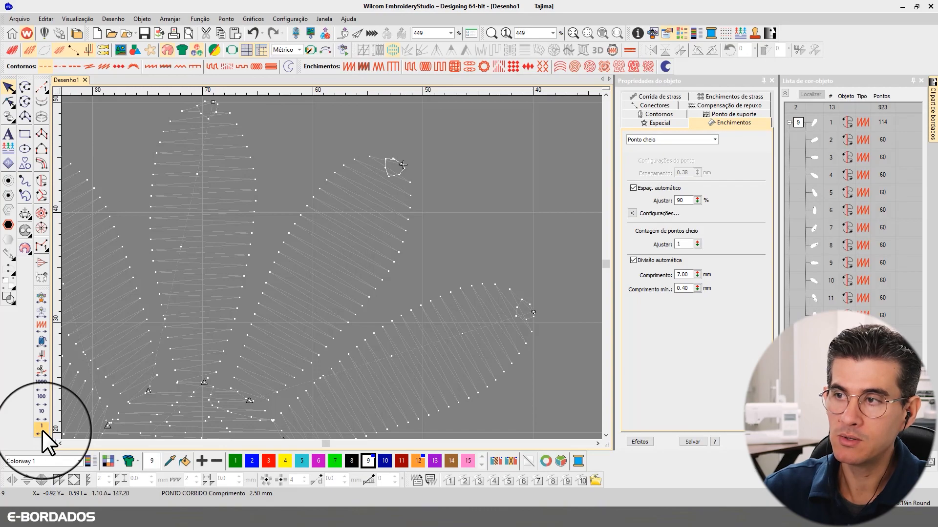
{"action": "left_click", "coordinate": [43, 432]}
{"action": "left_click", "coordinate": [42, 432]}
{"action": "left_click", "coordinate": [43, 431]}
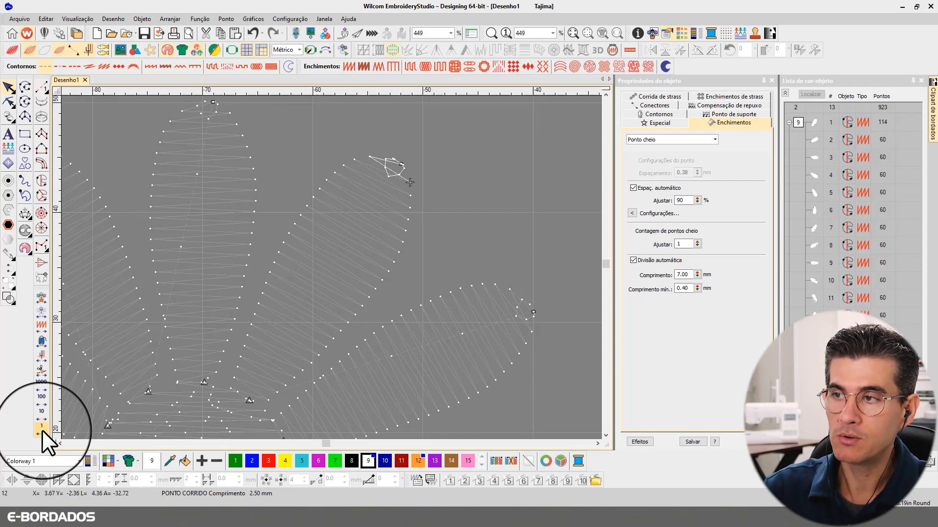
Travel back and forth one stitch at a time between stitches 11 and 13 to examine the first repeated satin stitch
{"action": "right_click", "coordinate": [43, 432]}
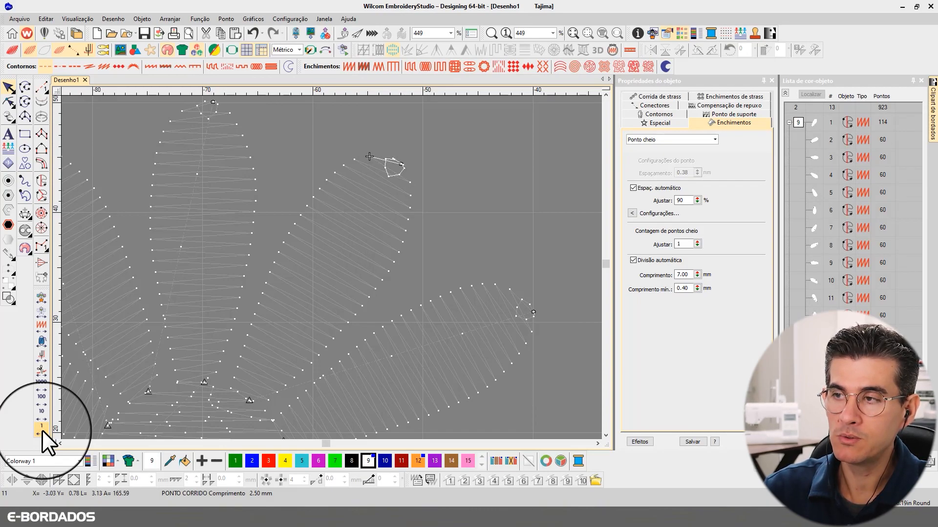
{"action": "left_click", "coordinate": [42, 431]}
{"action": "left_click", "coordinate": [42, 432]}
{"action": "right_click", "coordinate": [42, 432]}
{"action": "right_click", "coordinate": [42, 432]}
{"action": "right_click", "coordinate": [43, 432]}
{"action": "left_click", "coordinate": [43, 432]}
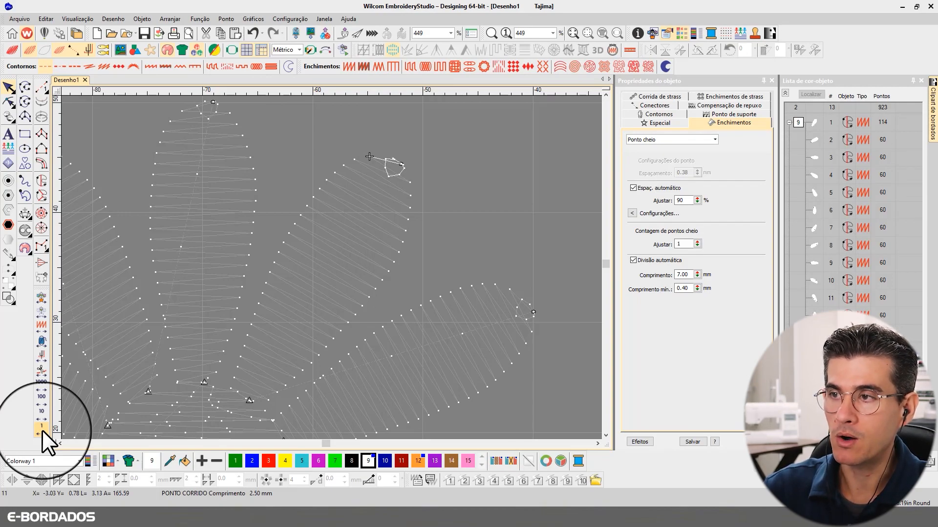
{"action": "left_click", "coordinate": [42, 432]}
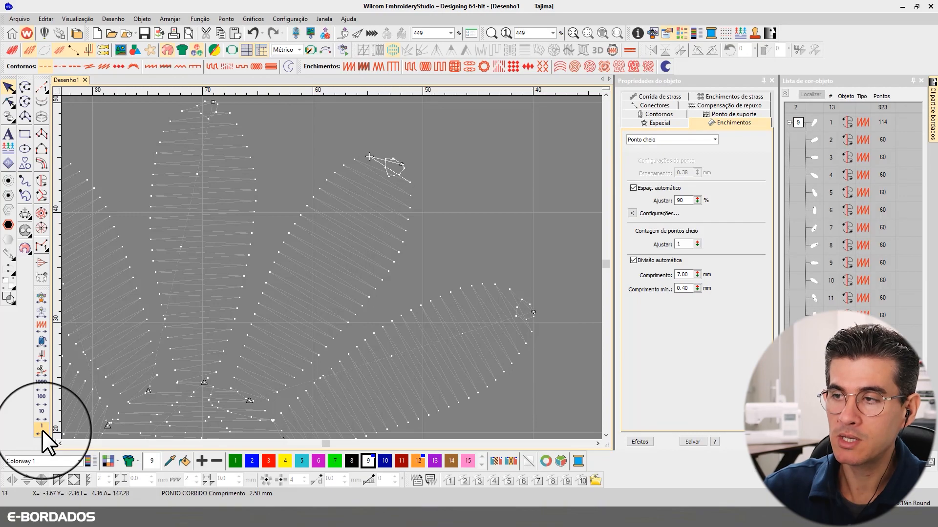
Travel one stitch at a time to stitch 22, retracing some stitches to examine how each satin line repeats in the petal
{"action": "left_click", "coordinate": [409, 182]}
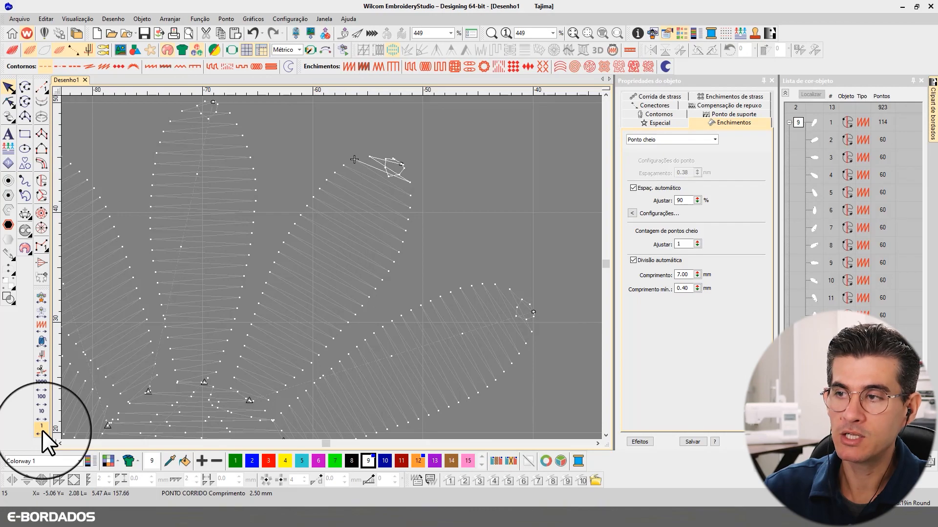
{"action": "left_click", "coordinate": [354, 159]}
{"action": "left_click", "coordinate": [410, 195]}
{"action": "left_click", "coordinate": [42, 431]}
{"action": "left_click", "coordinate": [43, 431]}
{"action": "left_click", "coordinate": [42, 431]}
{"action": "right_click", "coordinate": [43, 433]}
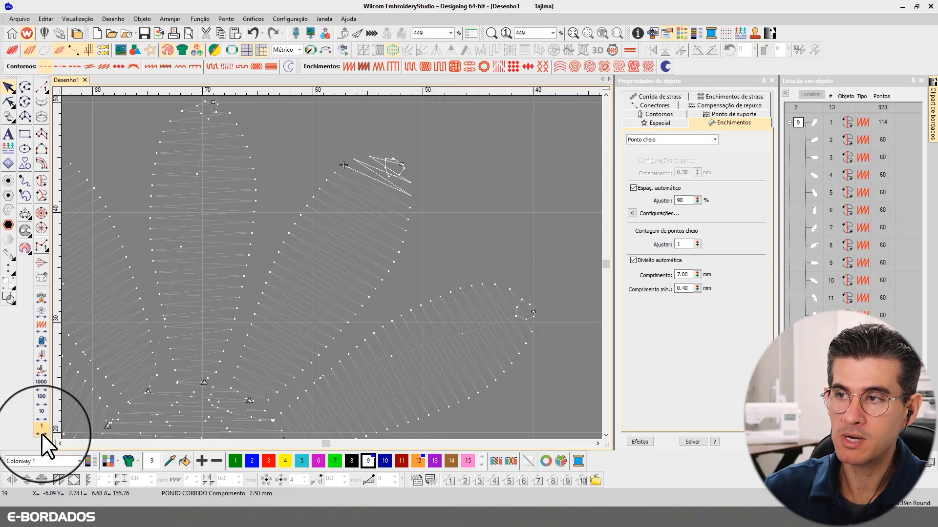
{"action": "right_click", "coordinate": [43, 434]}
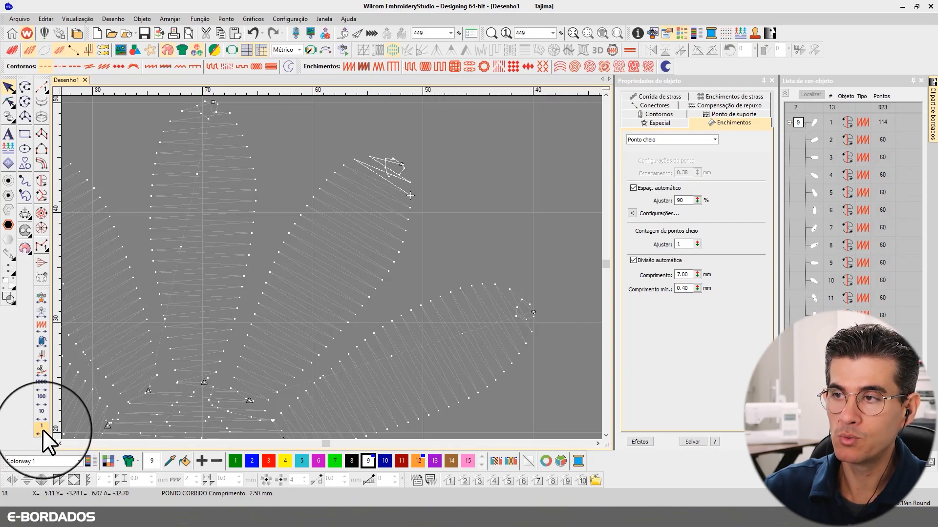
{"action": "left_click", "coordinate": [42, 431]}
{"action": "left_click", "coordinate": [43, 431]}
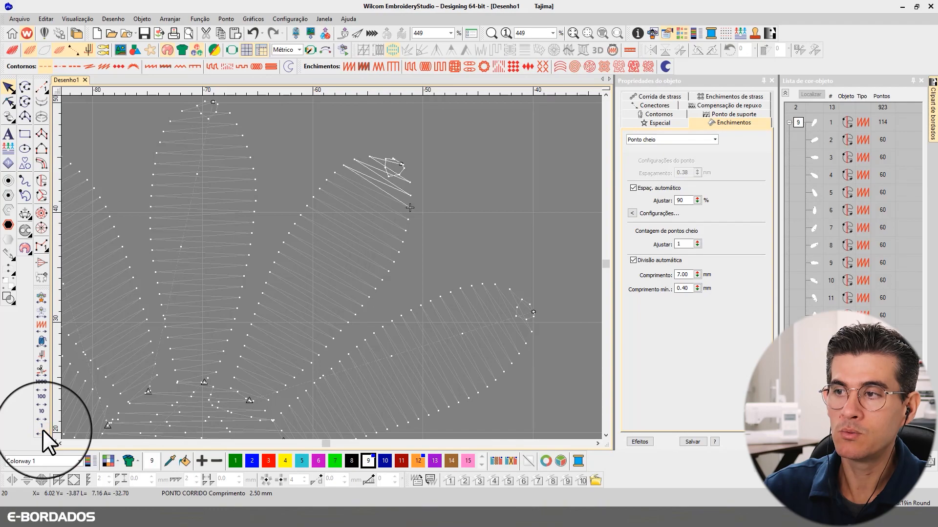
{"action": "left_click", "coordinate": [43, 432]}
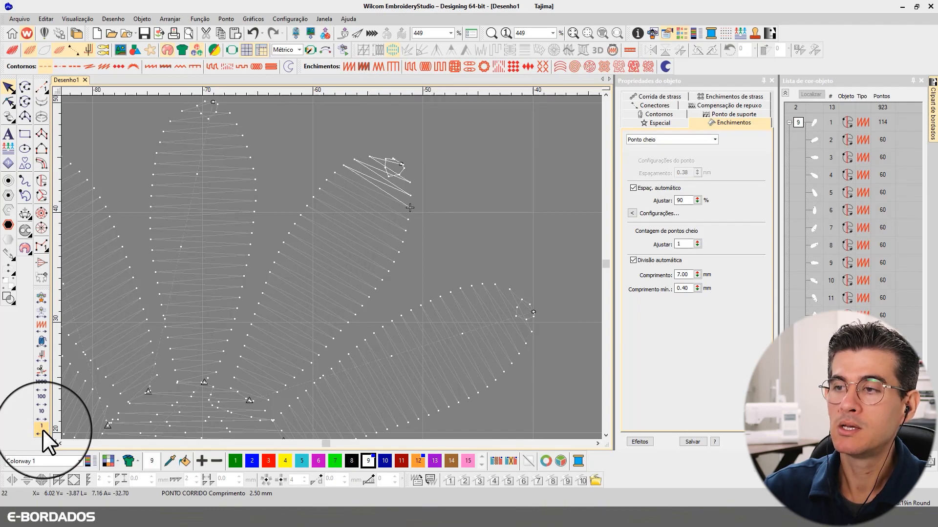
Travel forward one stitch at a time to stitch 29 to examine the repeated satin lines in the first petal
{"action": "left_click", "coordinate": [42, 431]}
{"action": "left_click", "coordinate": [42, 430]}
{"action": "left_click", "coordinate": [42, 431]}
{"action": "left_click", "coordinate": [41, 430]}
{"action": "left_click", "coordinate": [42, 431]}
{"action": "left_click", "coordinate": [42, 430]}
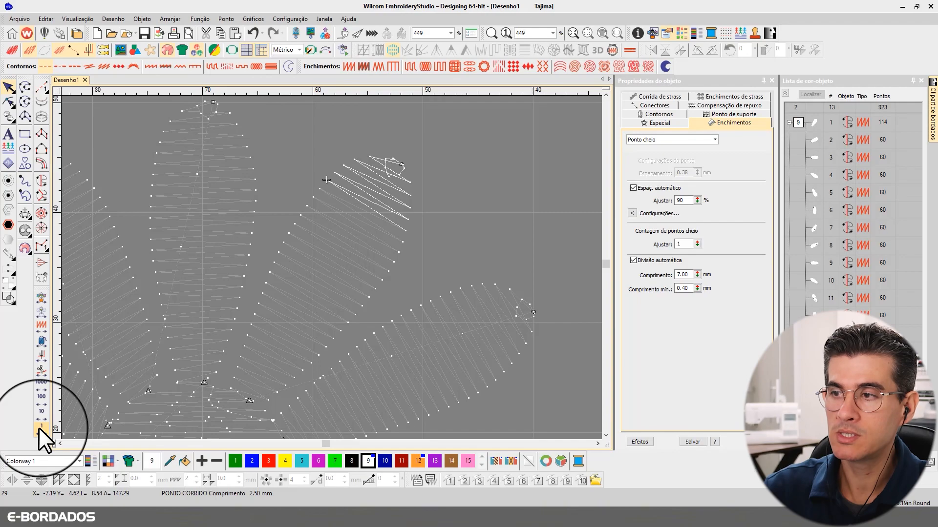
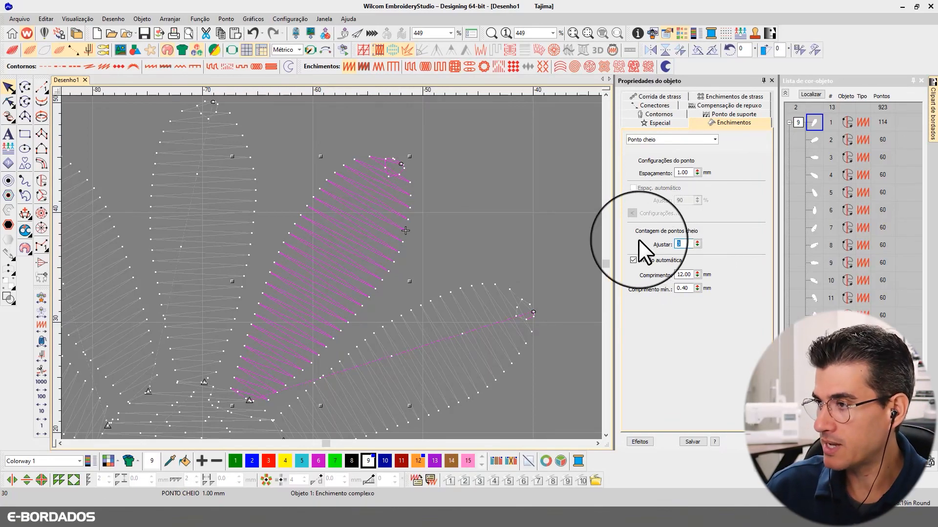
Set the first petal's satin stitch count to 5 and clear the selection
{"action": "type", "text": "5"}
{"action": "key", "text": "Return"}
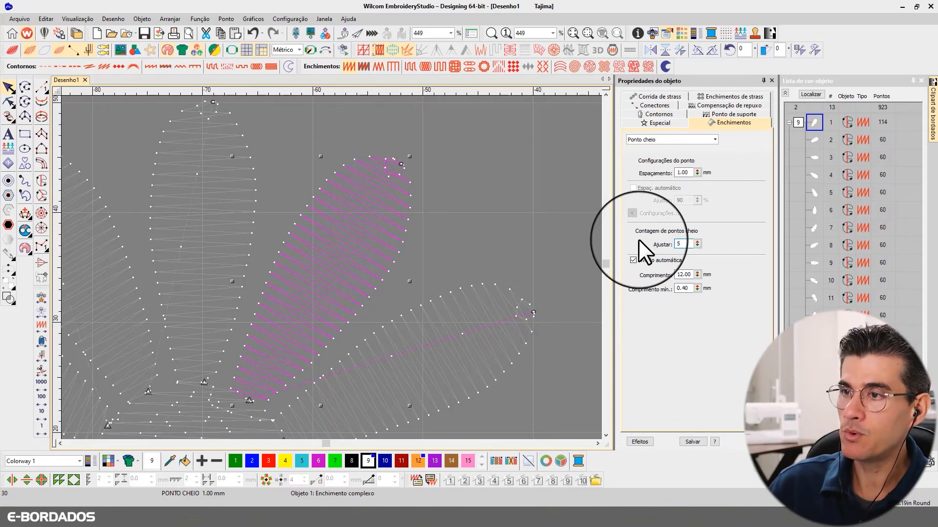
{"action": "left_click", "coordinate": [515, 289]}
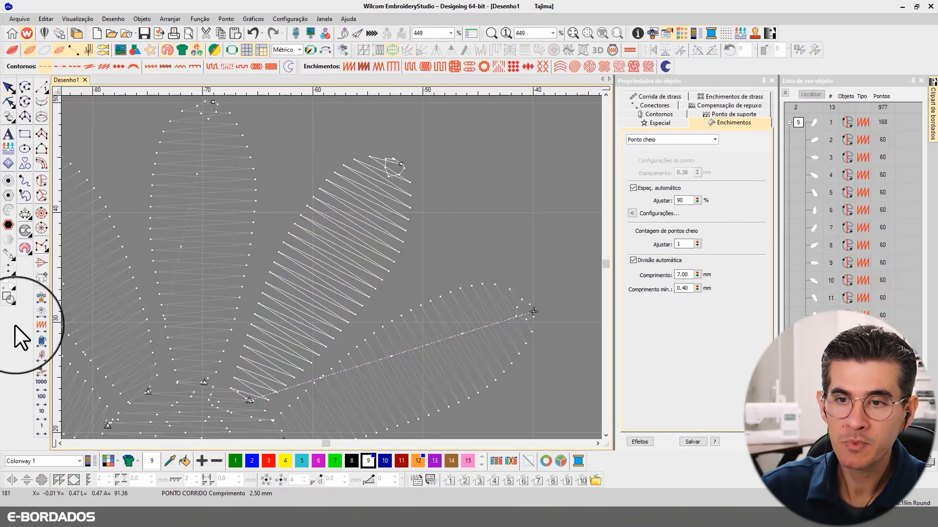
Travel back 1000 stitches to the design start, and forward one stitch at a time to stitch 13 at the petal's tip
{"action": "left_click", "coordinate": [39, 384]}
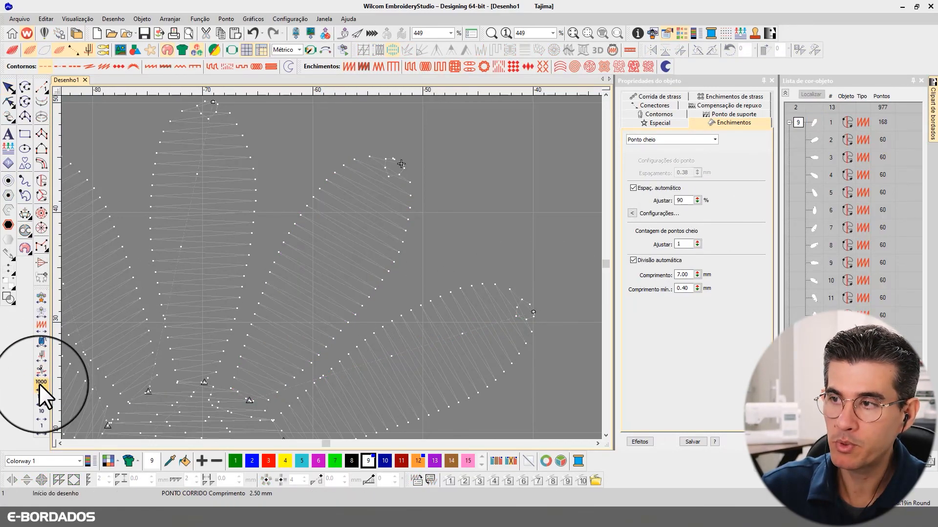
{"action": "left_click", "coordinate": [41, 428]}
{"action": "left_click", "coordinate": [41, 428]}
{"action": "left_click", "coordinate": [41, 428]}
{"action": "left_click", "coordinate": [41, 427]}
{"action": "left_click", "coordinate": [41, 428]}
{"action": "left_click", "coordinate": [41, 427]}
{"action": "left_click", "coordinate": [41, 428]}
{"action": "left_click", "coordinate": [41, 427]}
{"action": "left_click", "coordinate": [41, 428]}
{"action": "left_click", "coordinate": [41, 428]}
{"action": "left_click", "coordinate": [41, 428]}
{"action": "left_click", "coordinate": [41, 428]}
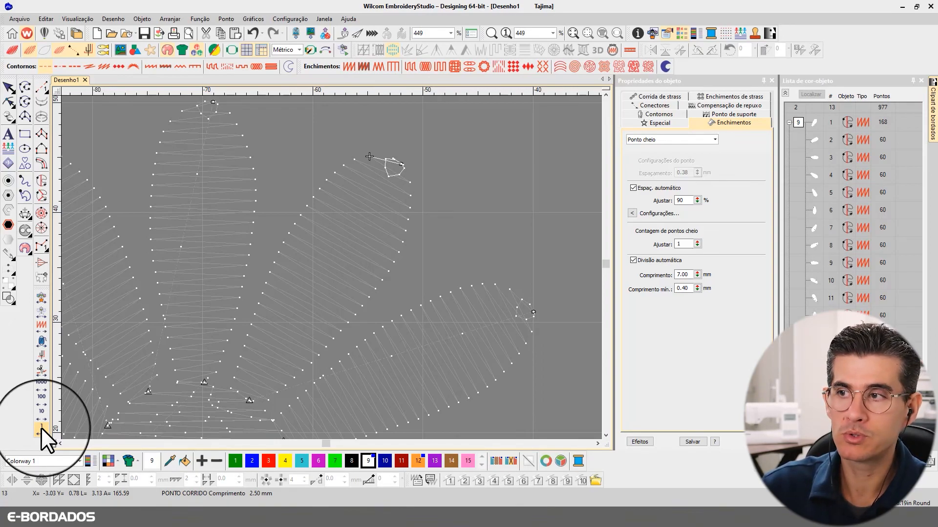
Travel one stitch at a time to stitch 18 to examine the repeated passes over the petal's first satin line
{"action": "left_click", "coordinate": [41, 427]}
{"action": "left_click", "coordinate": [41, 428]}
{"action": "left_click", "coordinate": [41, 428]}
{"action": "left_click", "coordinate": [46, 429]}
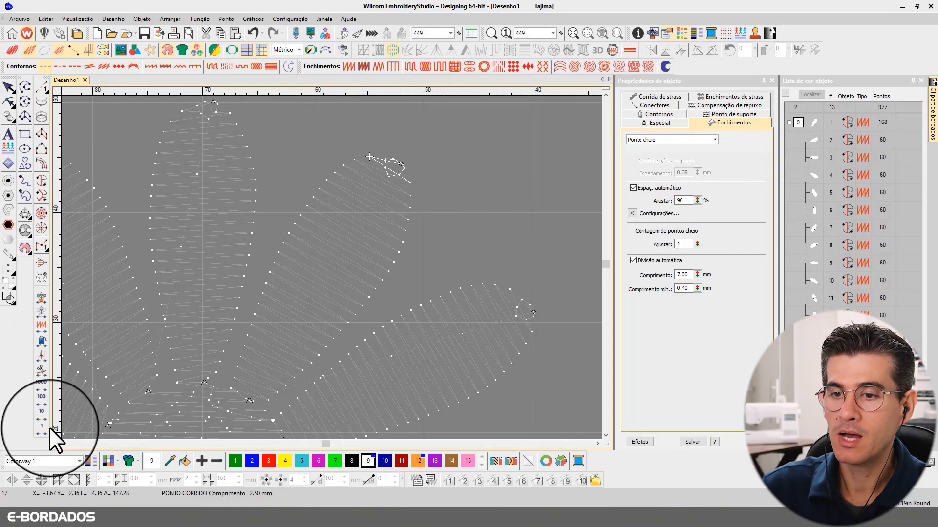
{"action": "left_click", "coordinate": [40, 428]}
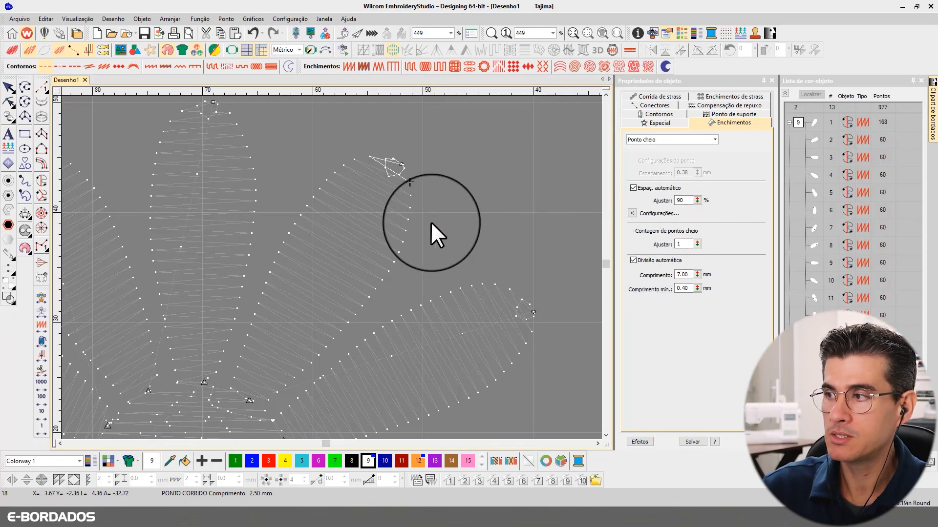
Travel forward one stitch at a time to stitch 26 to examine how the following satin lines repeat
{"action": "left_click", "coordinate": [43, 429]}
{"action": "left_click", "coordinate": [43, 429]}
{"action": "left_click", "coordinate": [43, 429]}
{"action": "left_click", "coordinate": [43, 430]}
{"action": "left_click", "coordinate": [43, 429]}
{"action": "left_click", "coordinate": [43, 429]}
{"action": "left_click", "coordinate": [43, 430]}
{"action": "left_click", "coordinate": [43, 429]}
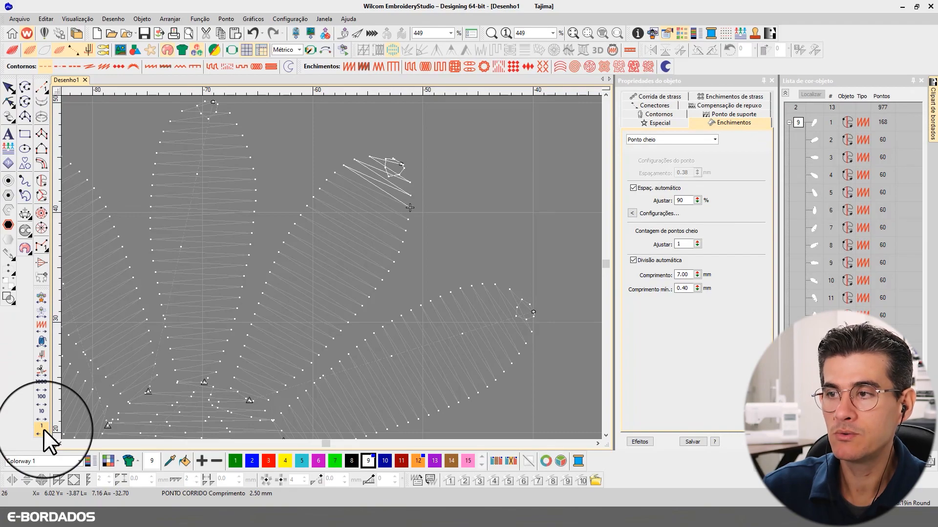
Travel further through the petal one stitch at a time to stitch 45, following the repeated satin lines
{"action": "left_click", "coordinate": [43, 429]}
{"action": "left_click", "coordinate": [43, 430]}
{"action": "left_click", "coordinate": [43, 430]}
{"action": "left_click", "coordinate": [43, 429]}
{"action": "left_click", "coordinate": [43, 430]}
{"action": "left_click", "coordinate": [43, 429]}
{"action": "left_click", "coordinate": [43, 429]}
{"action": "left_click", "coordinate": [43, 429]}
{"action": "left_click", "coordinate": [43, 429]}
{"action": "left_click", "coordinate": [43, 429]}
{"action": "left_click", "coordinate": [43, 429]}
{"action": "left_click", "coordinate": [43, 430]}
{"action": "left_click", "coordinate": [43, 429]}
{"action": "left_click", "coordinate": [43, 429]}
{"action": "left_click", "coordinate": [43, 429]}
{"action": "left_click", "coordinate": [43, 429]}
{"action": "left_click", "coordinate": [43, 429]}
{"action": "left_click", "coordinate": [43, 430]}
{"action": "left_click", "coordinate": [43, 429]}
Set the first petal's satin stitch count to 9 and clear the selection
{"action": "left_click", "coordinate": [9, 87]}
{"action": "left_click", "coordinate": [368, 207]}
{"action": "double_click", "coordinate": [688, 245]}
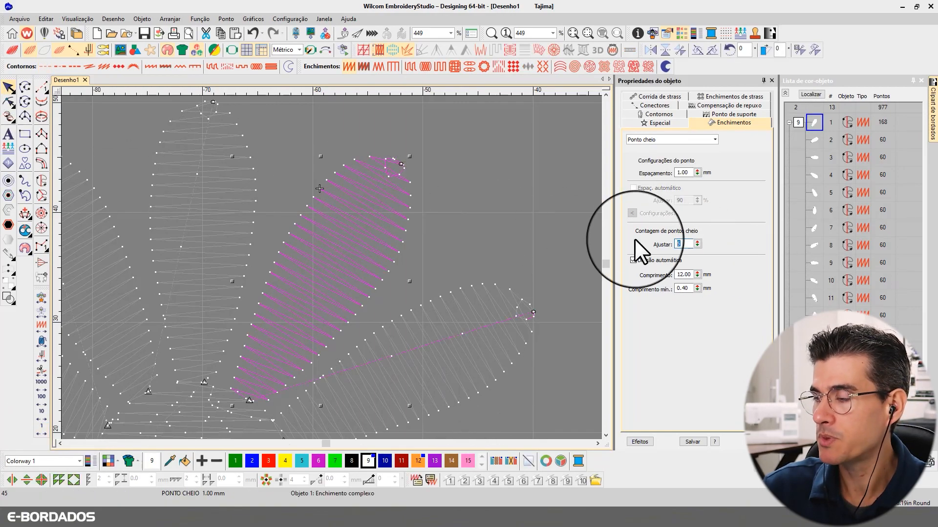
{"action": "type", "text": "9"}
{"action": "key", "text": "Return"}
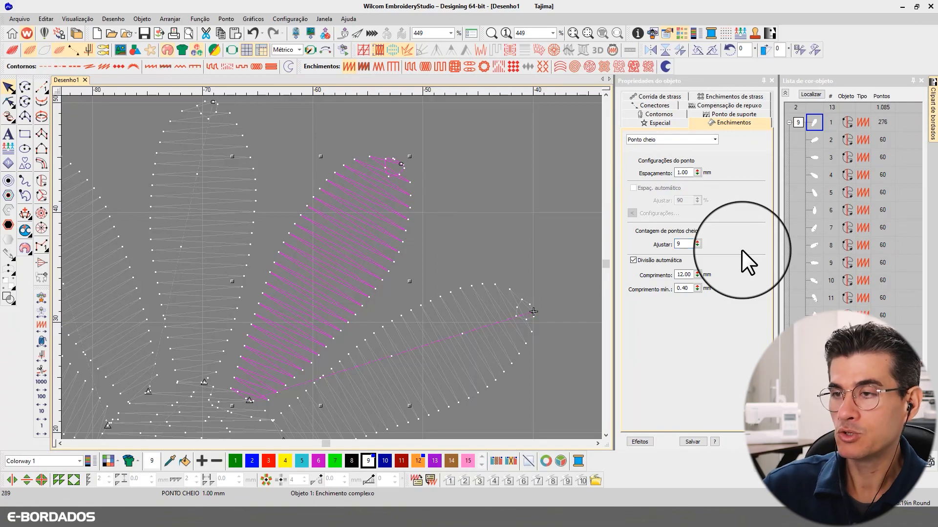
{"action": "left_click_drag", "start_coordinate": [690, 243], "coordinate": [636, 241]}
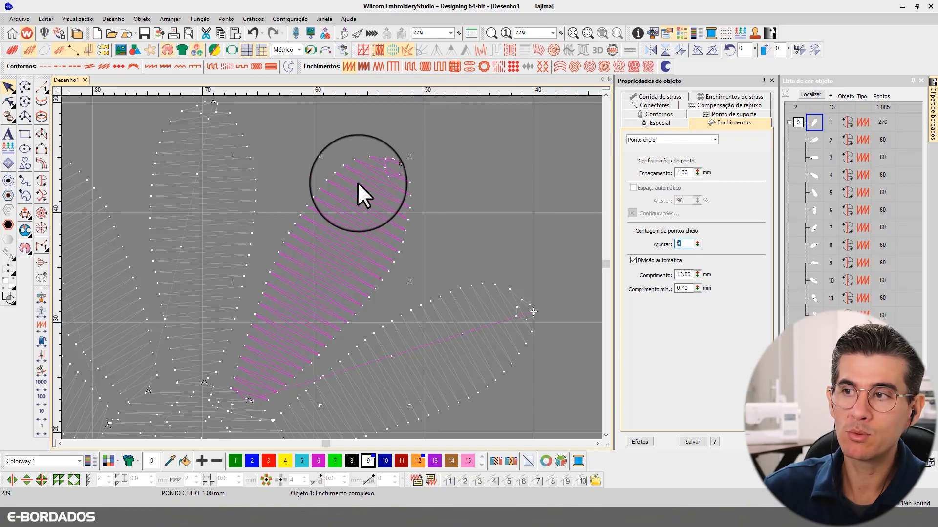
{"action": "left_click", "coordinate": [429, 191]}
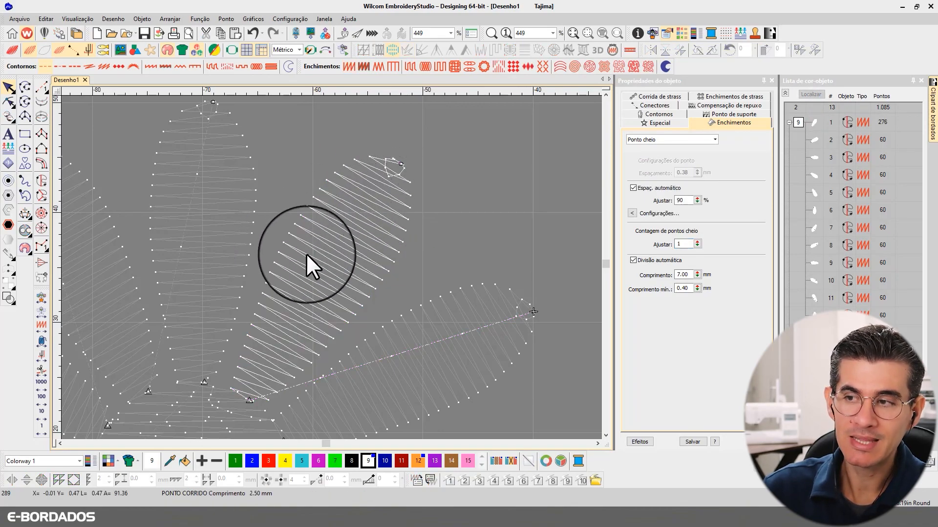
Set the first petal's satin stitch count to 1, and raise it to 13
{"action": "left_click", "coordinate": [347, 236]}
{"action": "double_click", "coordinate": [683, 244]}
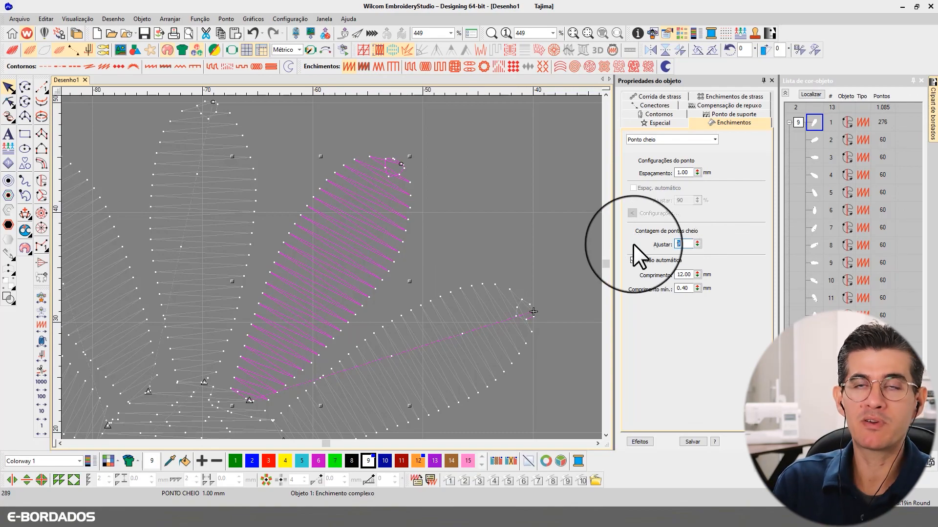
{"action": "type", "text": "1"}
{"action": "key", "text": "Return"}
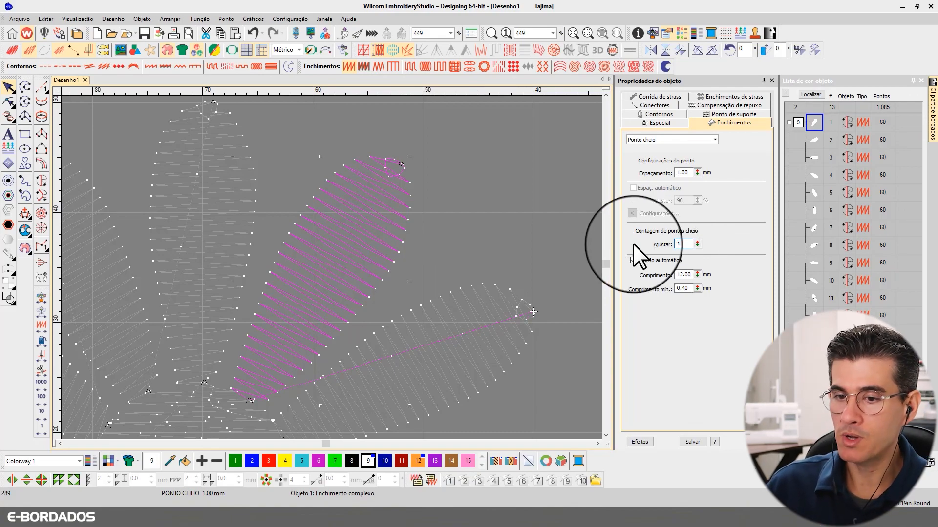
{"action": "left_click", "coordinate": [381, 189]}
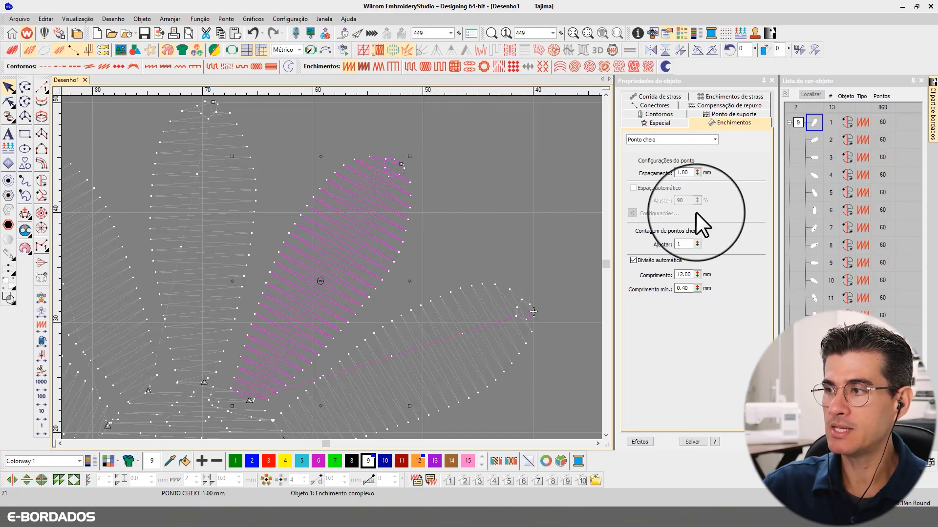
{"action": "double_click", "coordinate": [684, 244]}
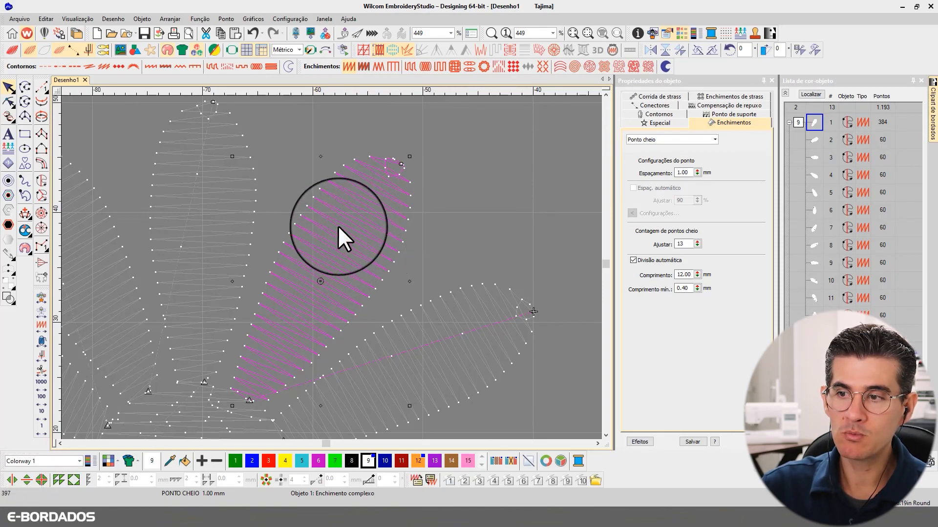
Select the whole daisy and set its satin stitch count to 10, showing the entire design
{"action": "key", "text": "1"}
{"action": "key", "text": "ctrl+a"}
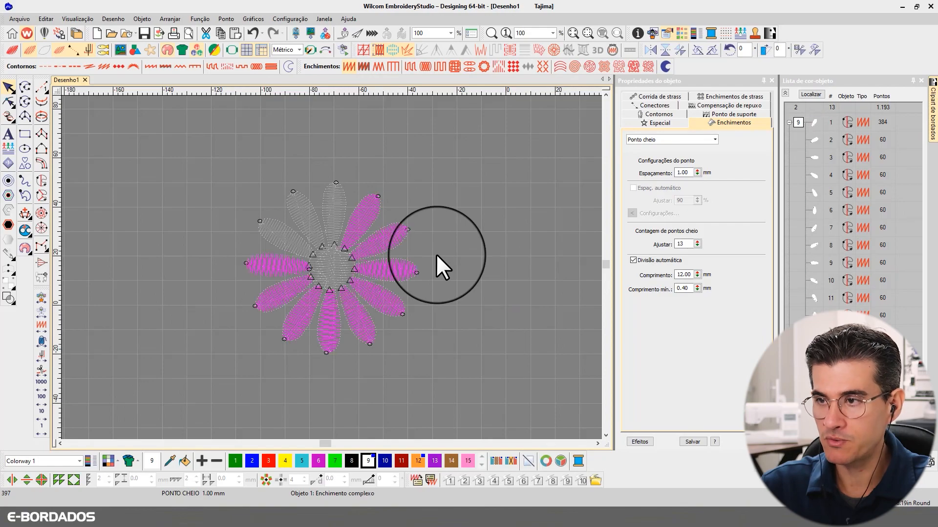
{"action": "left_click", "coordinate": [683, 242]}
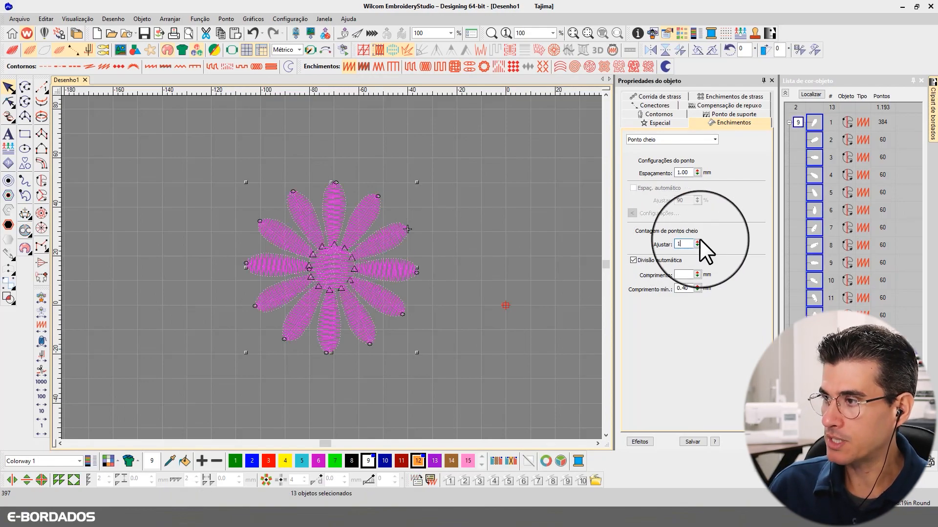
{"action": "key", "text": "Return"}
{"action": "key", "text": "0"}
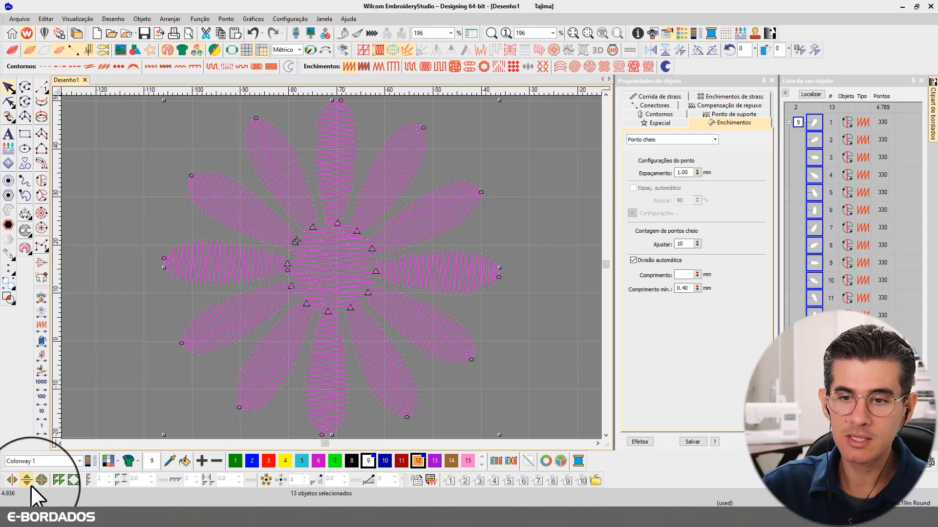
Set the satin stitch count of the whole daisy to 1
{"action": "double_click", "coordinate": [681, 244]}
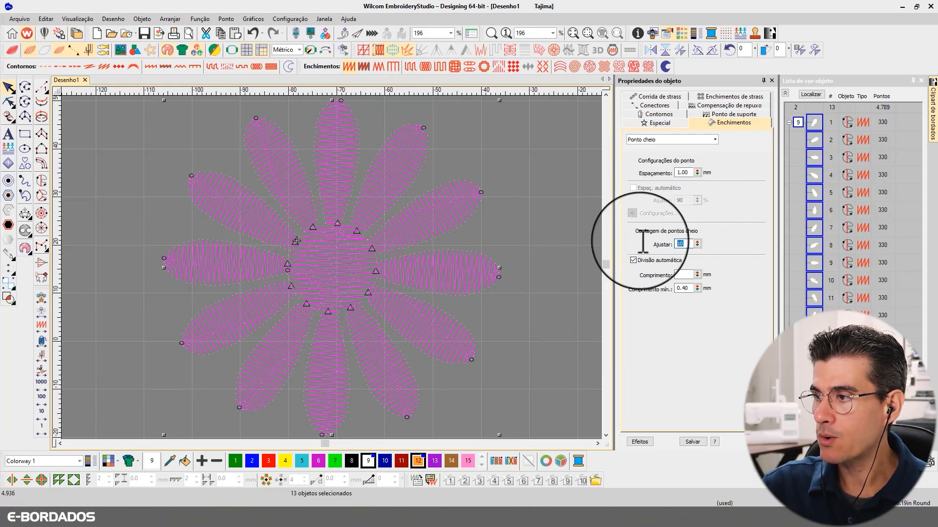
{"action": "type", "text": "1"}
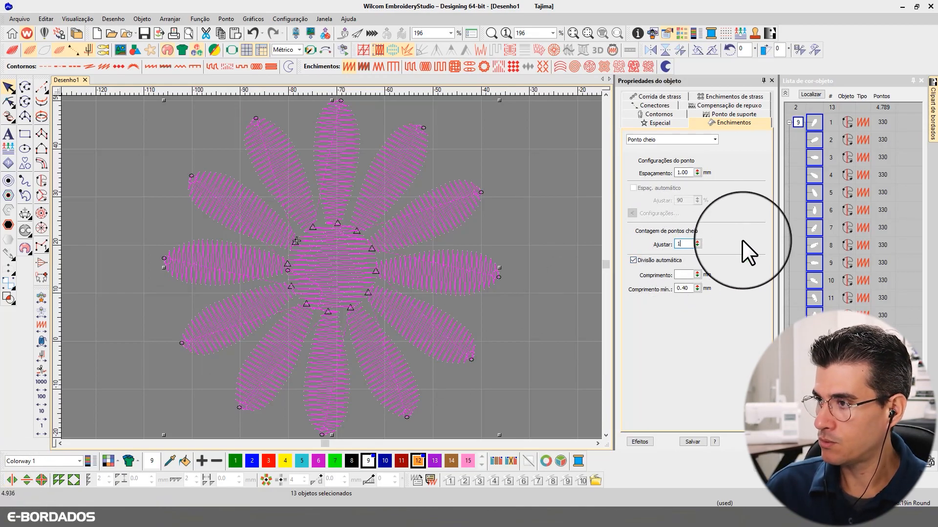
{"action": "key", "text": "Return"}
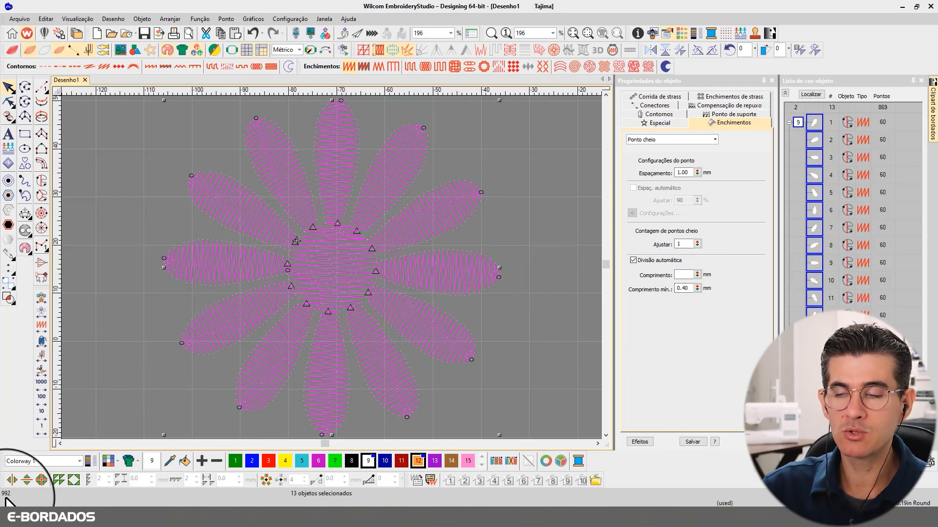
Set the satin stitch count of all the daisy's objects to 13
{"action": "left_click_drag", "start_coordinate": [681, 245], "coordinate": [624, 241]}
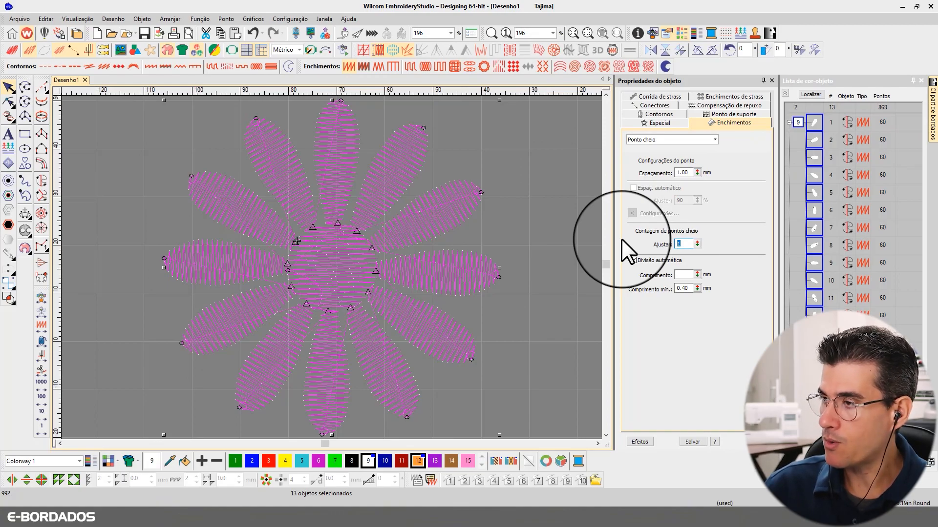
{"action": "type", "text": "13"}
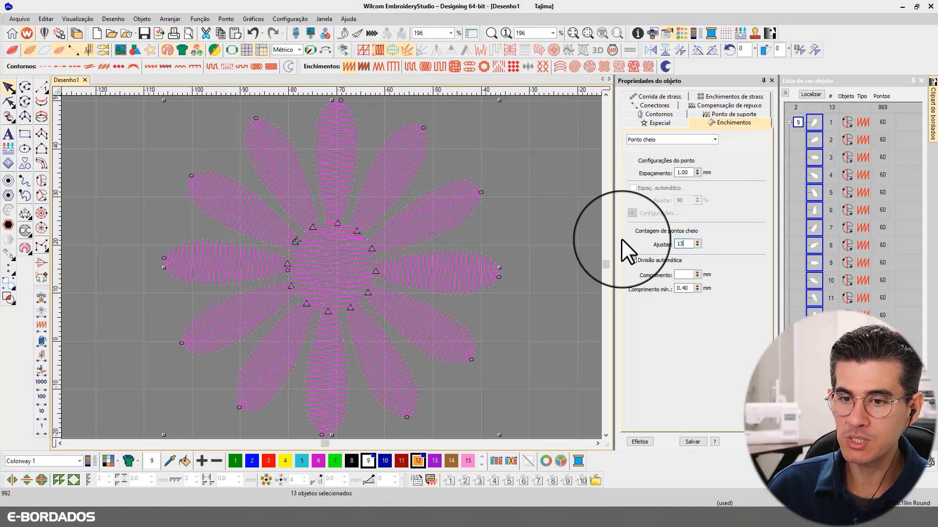
{"action": "key", "text": "Return"}
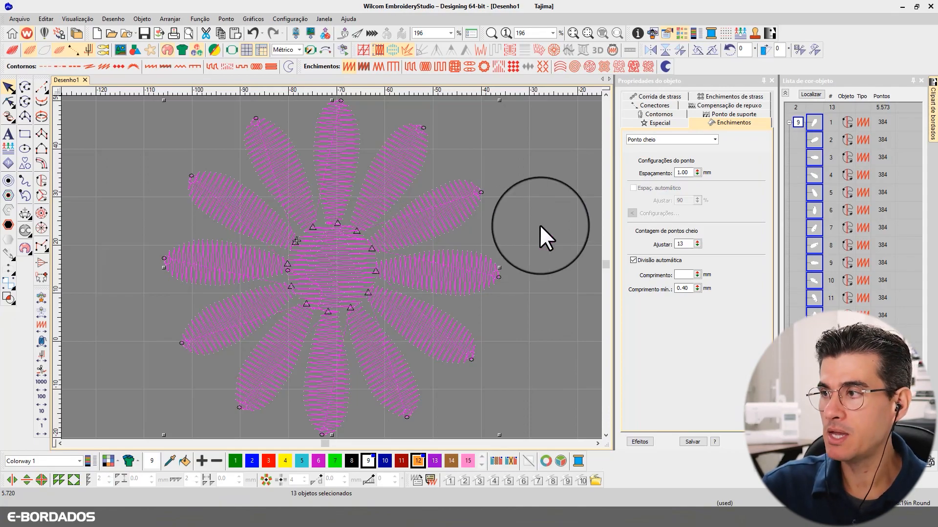
Set the stitch spacing of the whole daisy to 1.80 mm, and display the deselected design with realistic thread
{"action": "double_click", "coordinate": [682, 173]}
{"action": "type", "text": "1."}
{"action": "key", "text": "Return"}
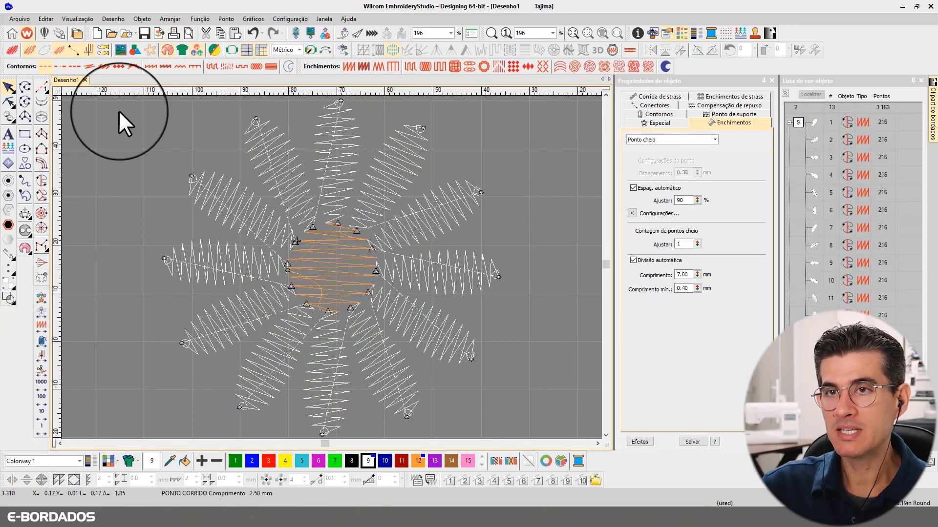
{"action": "left_click", "coordinate": [11, 49]}
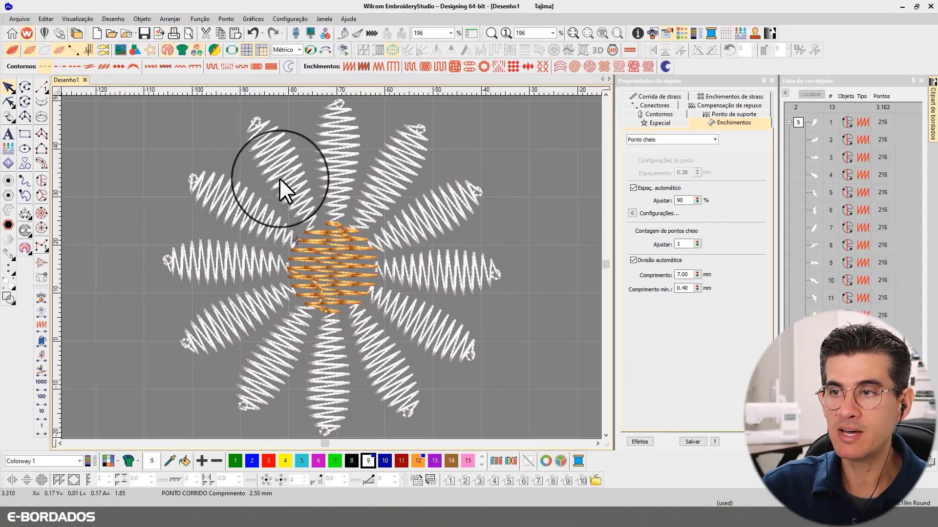
Check the stitch spacing of the petal just counterclockwise of the uppermost one, and clear the selection
{"action": "left_click", "coordinate": [291, 177]}
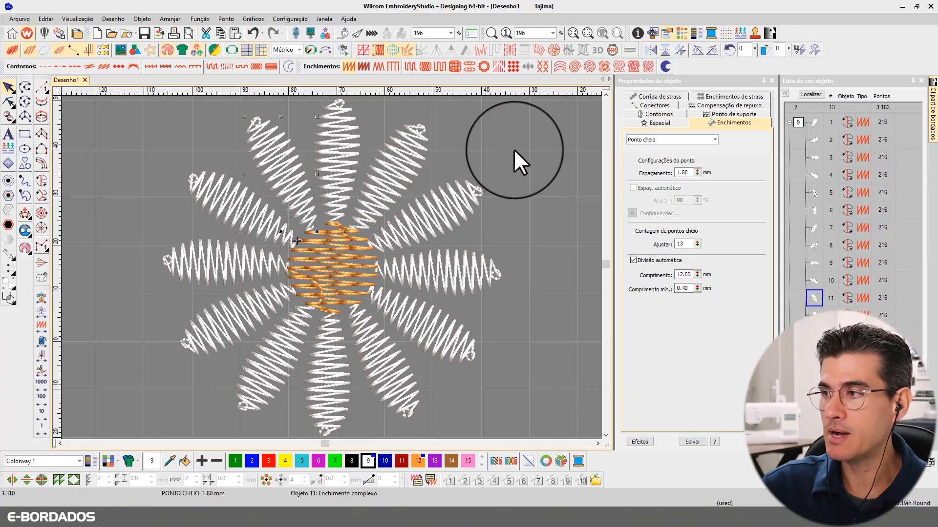
{"action": "left_click_drag", "start_coordinate": [693, 173], "coordinate": [627, 174]}
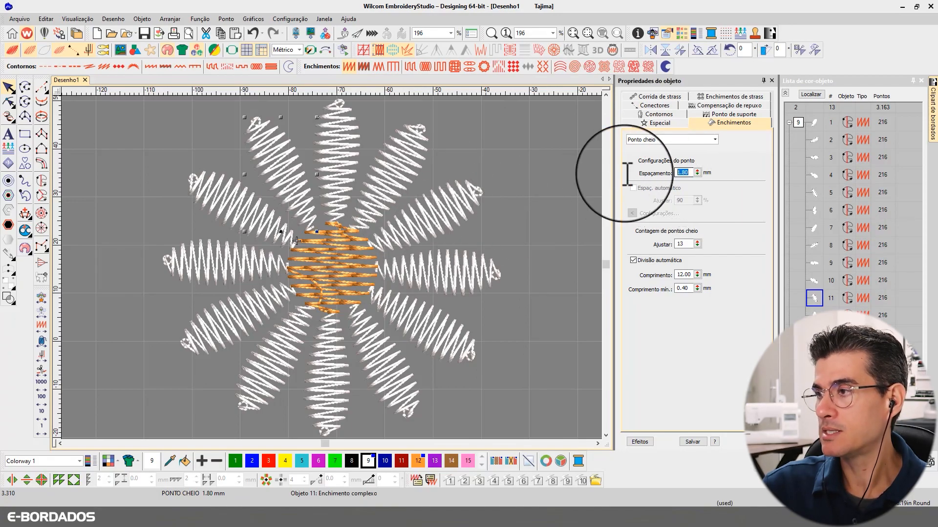
{"action": "left_click", "coordinate": [510, 200]}
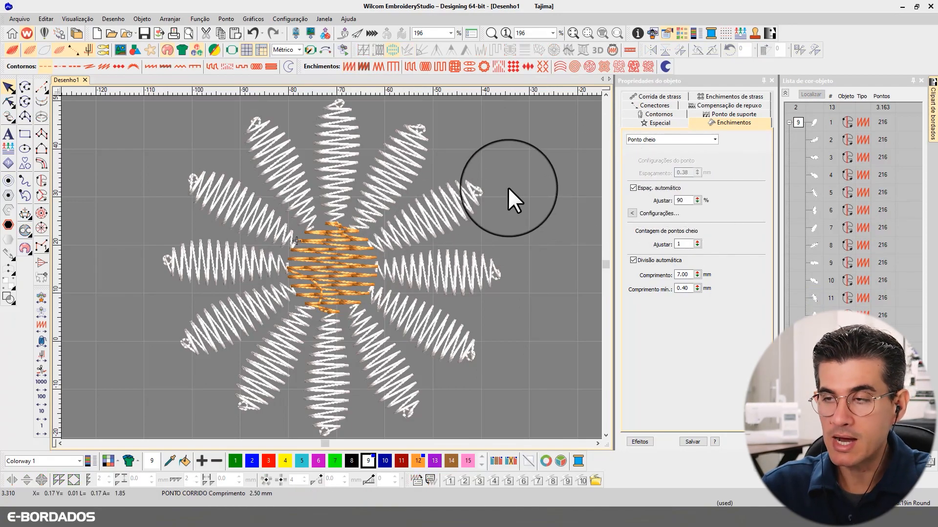
Select the whole daisy and set its satin stitch count to 9, and reduce it to 7
{"action": "key", "text": "ctrl+a"}
{"action": "left_click_drag", "start_coordinate": [690, 244], "coordinate": [644, 244]}
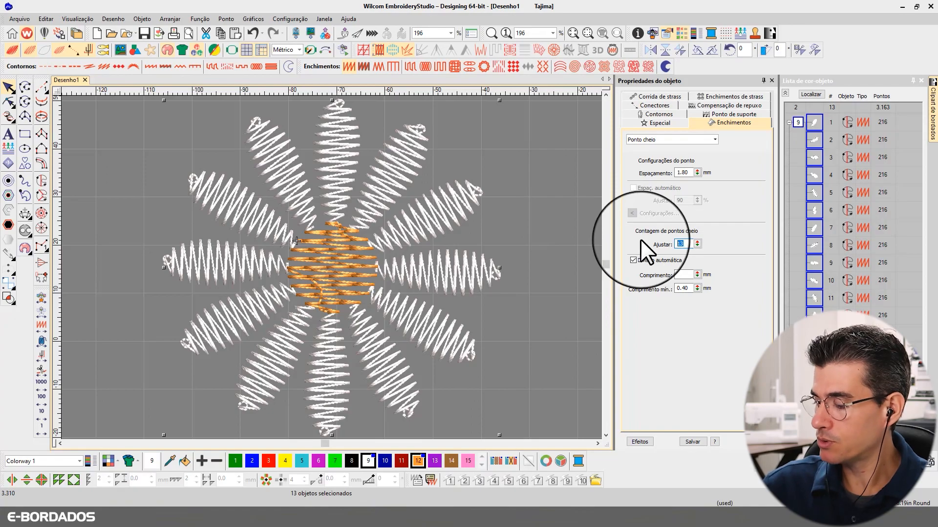
{"action": "type", "text": "9"}
{"action": "key", "text": "Return"}
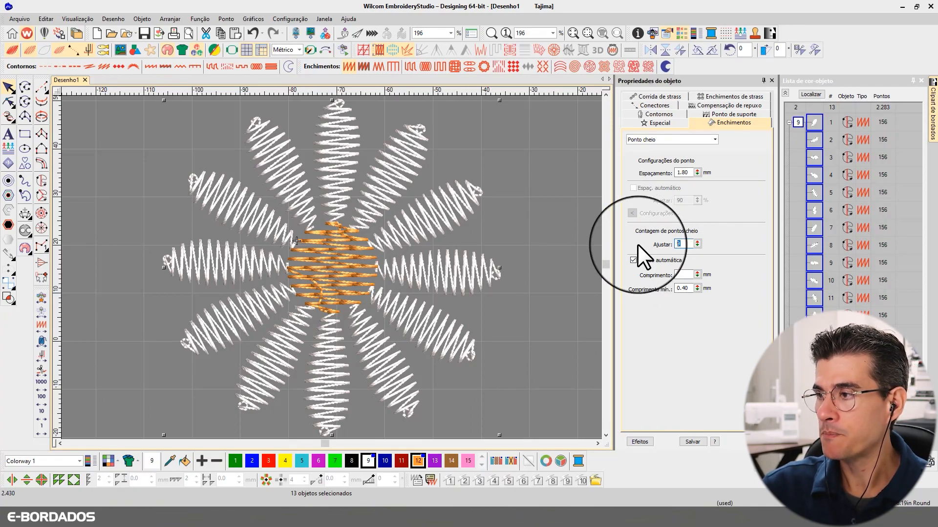
{"action": "type", "text": "7"}
{"action": "key", "text": "Return"}
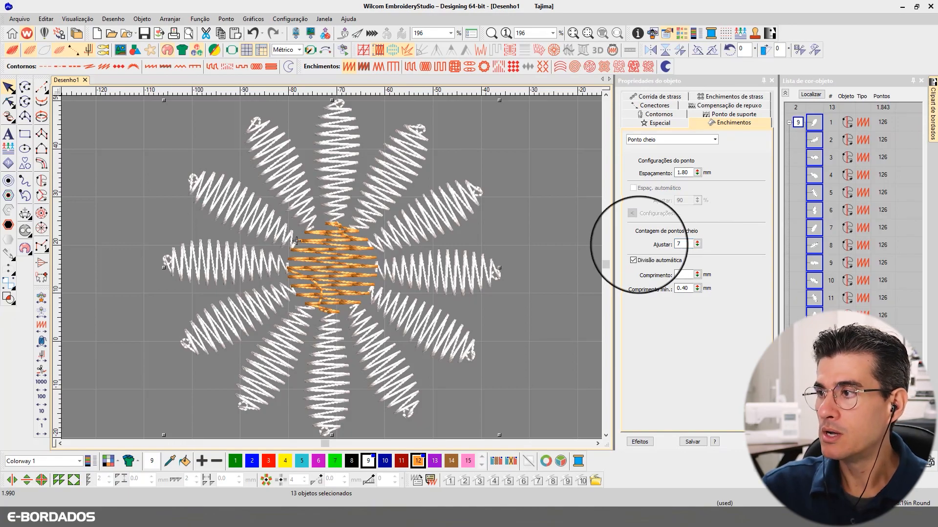
Set the whole daisy's stitch spacing to 1.00 mm and its satin stitch count to 3
{"action": "double_click", "coordinate": [682, 173]}
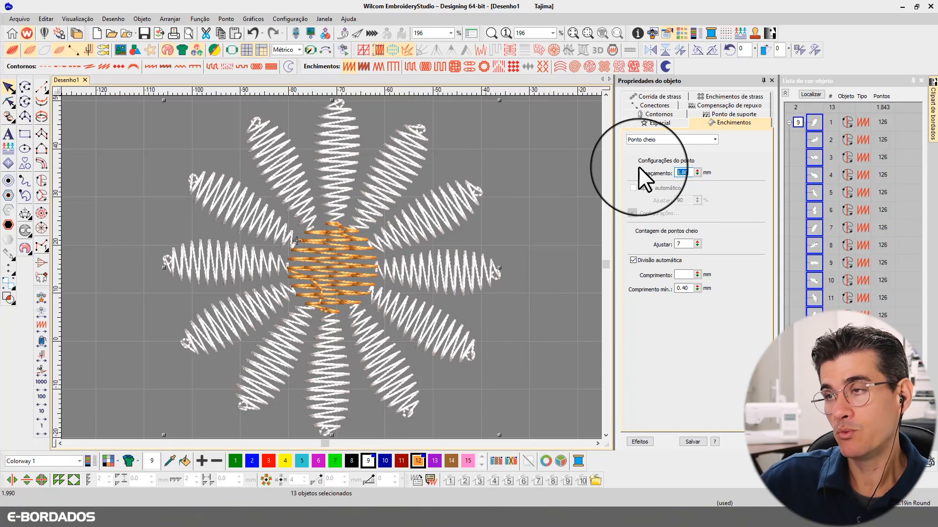
{"action": "type", "text": "1"}
{"action": "key", "text": "Return"}
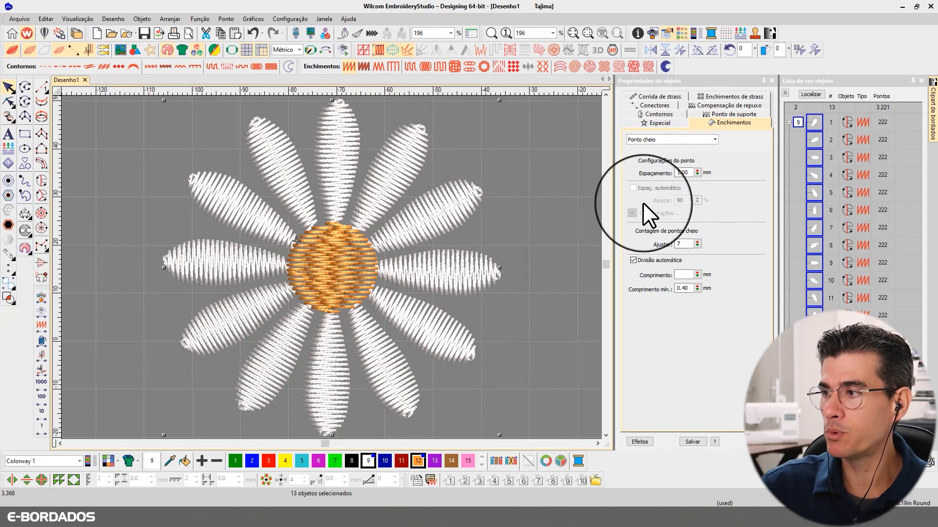
{"action": "double_click", "coordinate": [683, 244]}
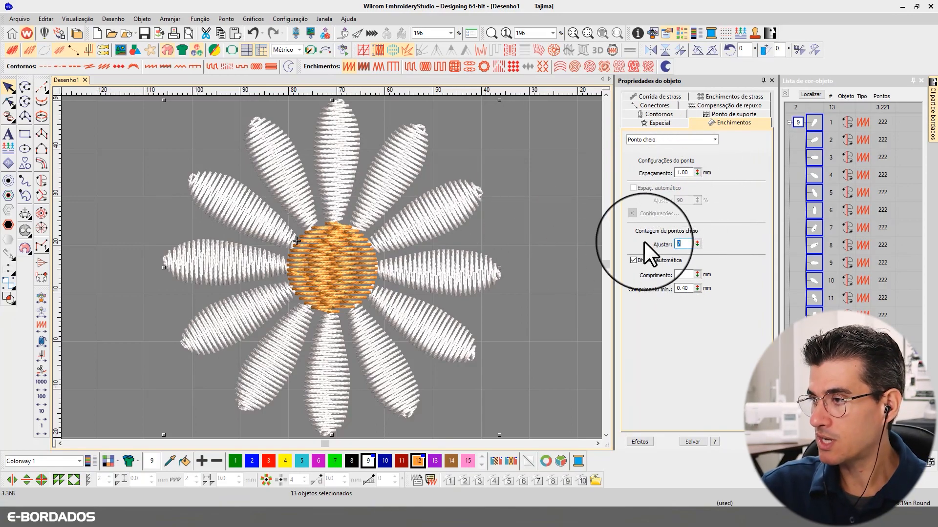
{"action": "type", "text": "3"}
{"action": "key", "text": "Return"}
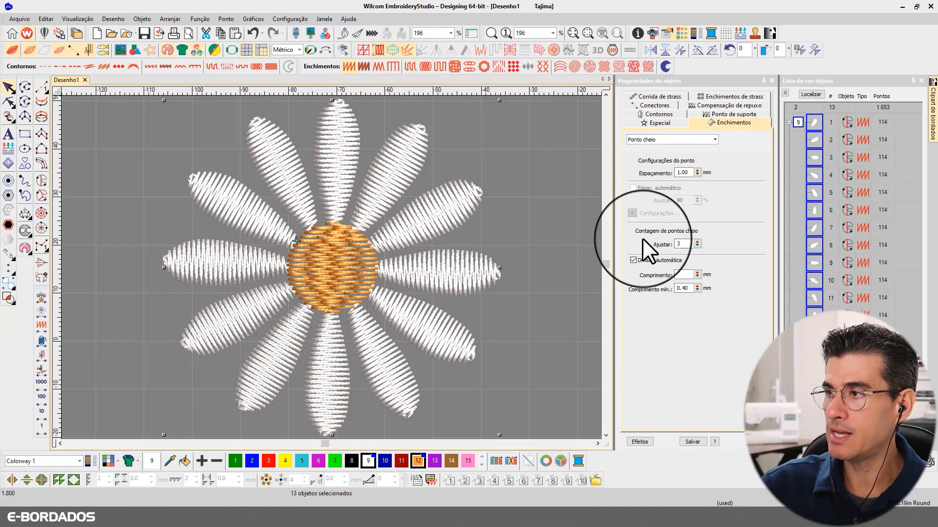
Try a stitch spacing of 5 on the whole daisy, and change the spacing to 1.50 mm
{"action": "left_click_drag", "start_coordinate": [693, 172], "coordinate": [632, 172]}
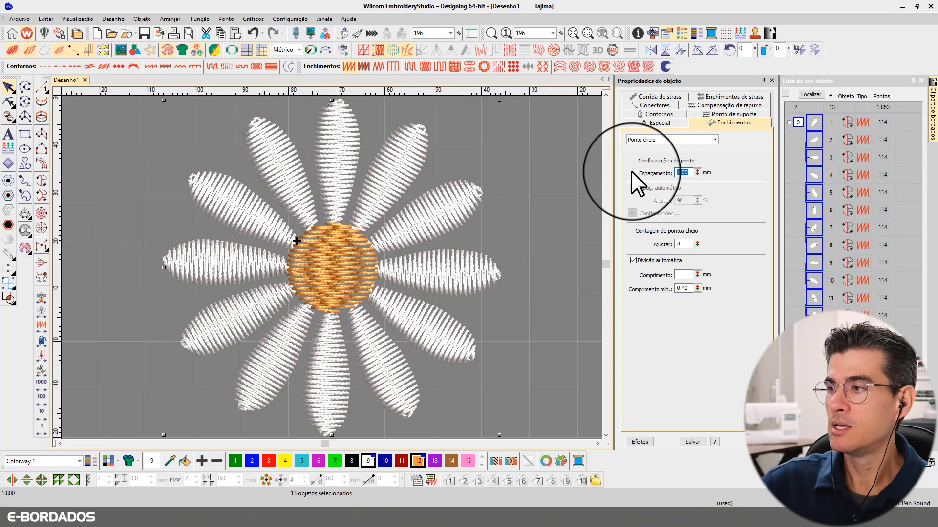
{"action": "type", "text": "5"}
{"action": "key", "text": "Return"}
{"action": "left_click_drag", "start_coordinate": [693, 172], "coordinate": [665, 153]}
{"action": "type", "text": "1.5"}
{"action": "key", "text": "Return"}
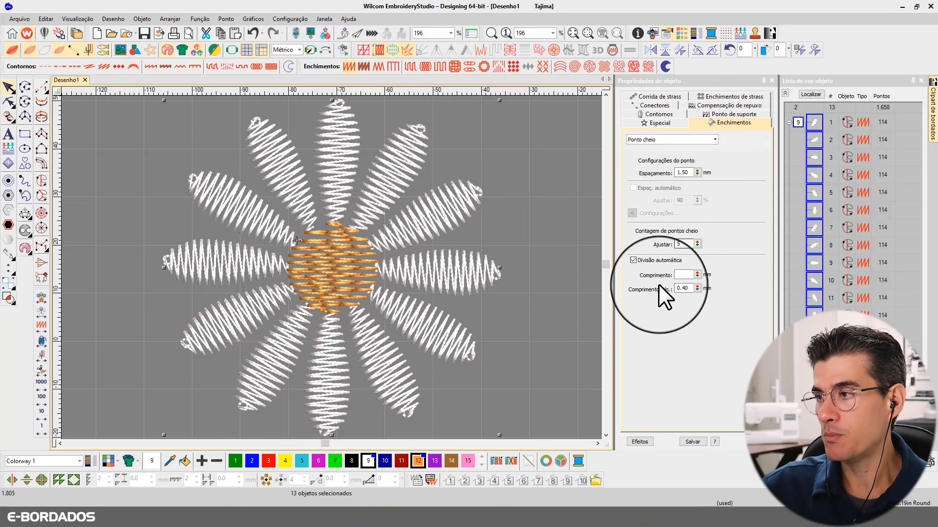
Set the satin stitch count of the whole daisy to 9
{"action": "left_click_drag", "start_coordinate": [684, 243], "coordinate": [654, 237]}
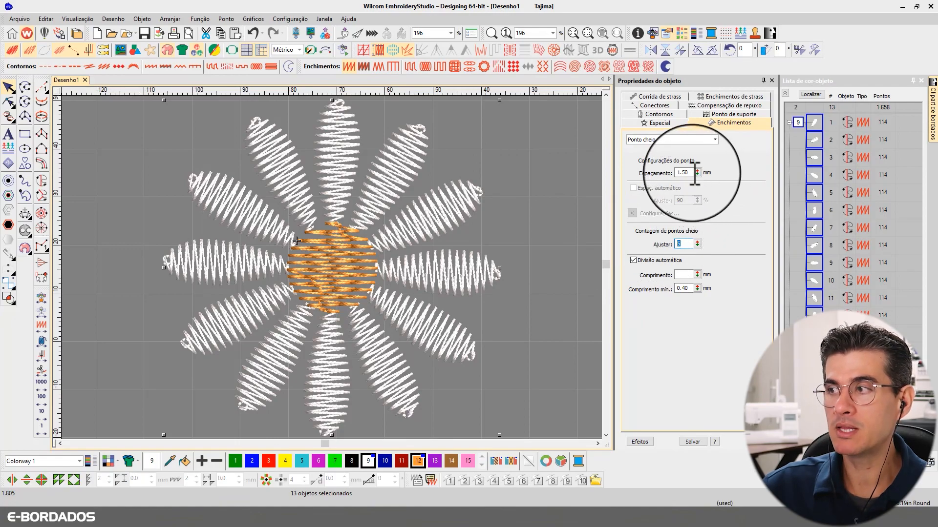
{"action": "left_click_drag", "start_coordinate": [691, 173], "coordinate": [633, 172]}
{"action": "left_click_drag", "start_coordinate": [684, 243], "coordinate": [665, 247]}
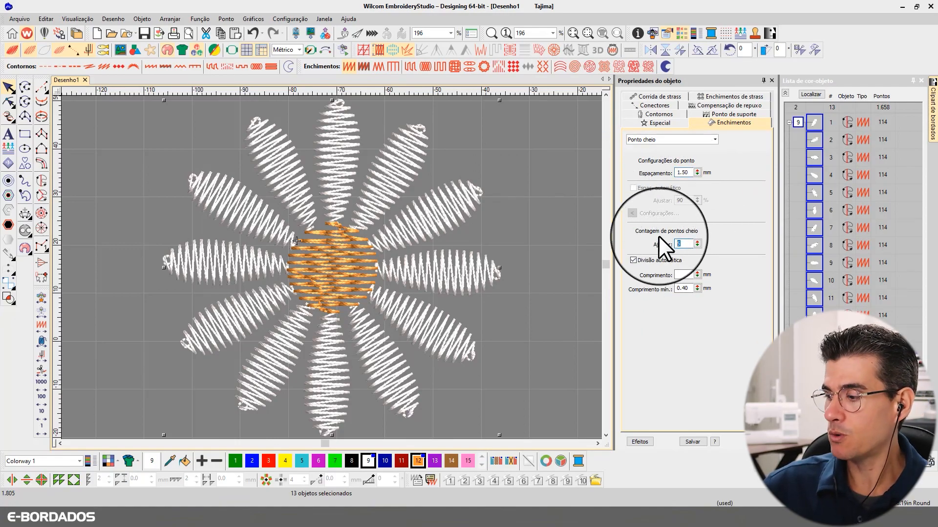
{"action": "type", "text": "9"}
{"action": "key", "text": "Return"}
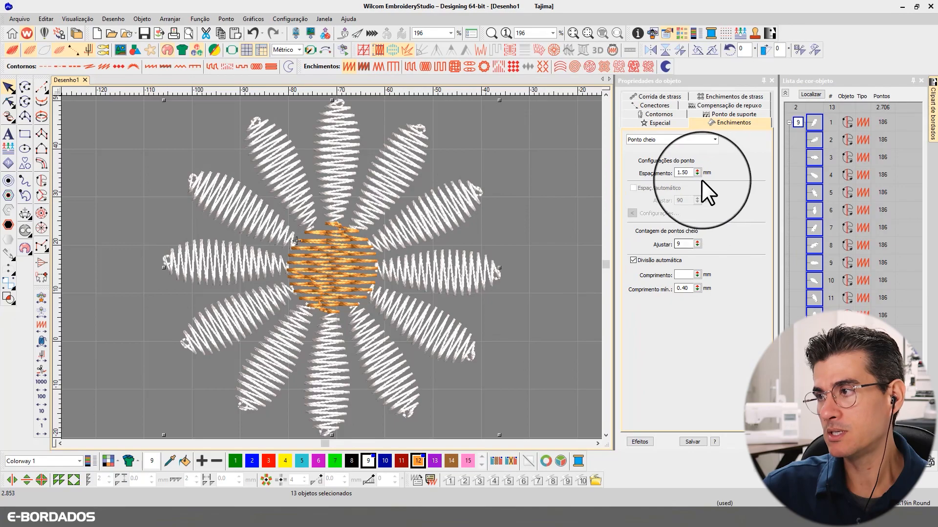
Try a 2.50 mm stitch spacing on the whole daisy, and restore it to 1.50 mm
{"action": "left_click_drag", "start_coordinate": [690, 172], "coordinate": [649, 165]}
{"action": "type", "text": "2.5"}
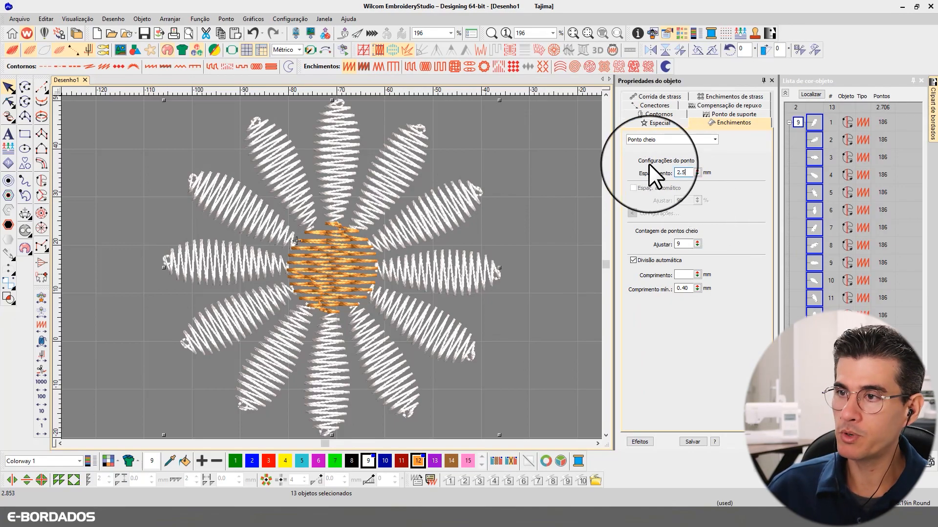
{"action": "key", "text": "Return"}
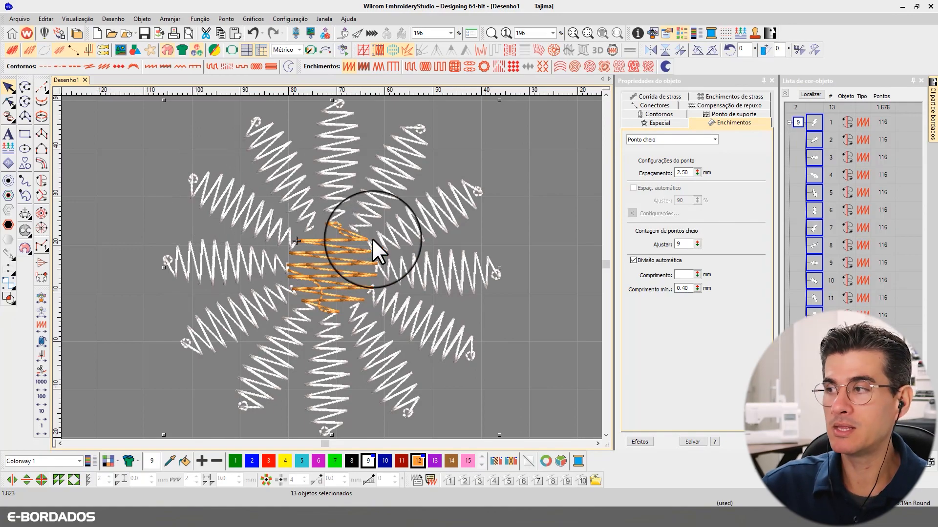
{"action": "left_click_drag", "start_coordinate": [691, 172], "coordinate": [642, 169]}
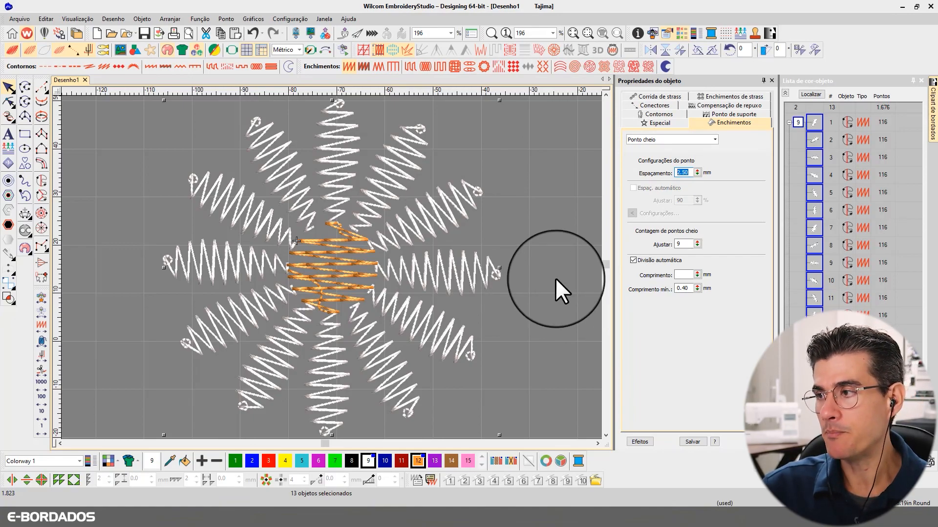
{"action": "type", "text": "1.5"}
{"action": "key", "text": "Return"}
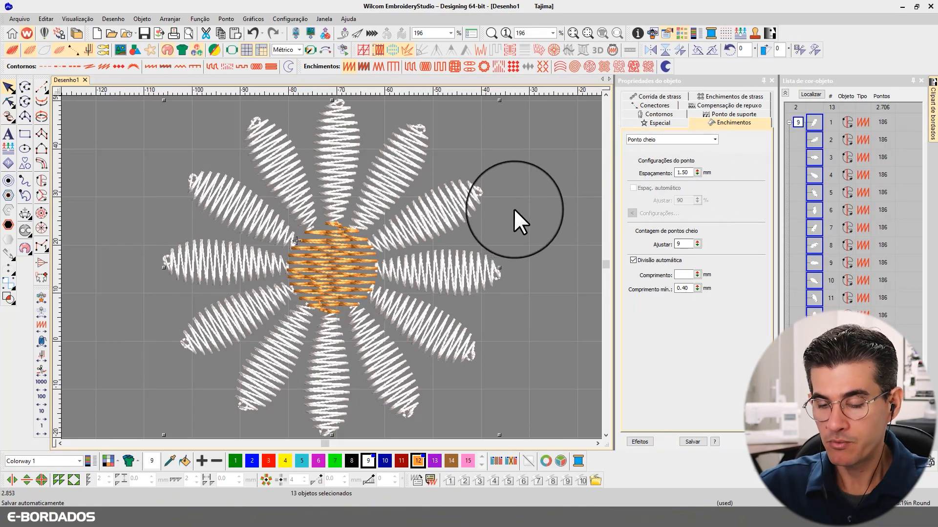
Turn off the realistic thread view, set the whole daisy's satin stitch count to 1, and clear the selection
{"action": "key", "text": "t"}
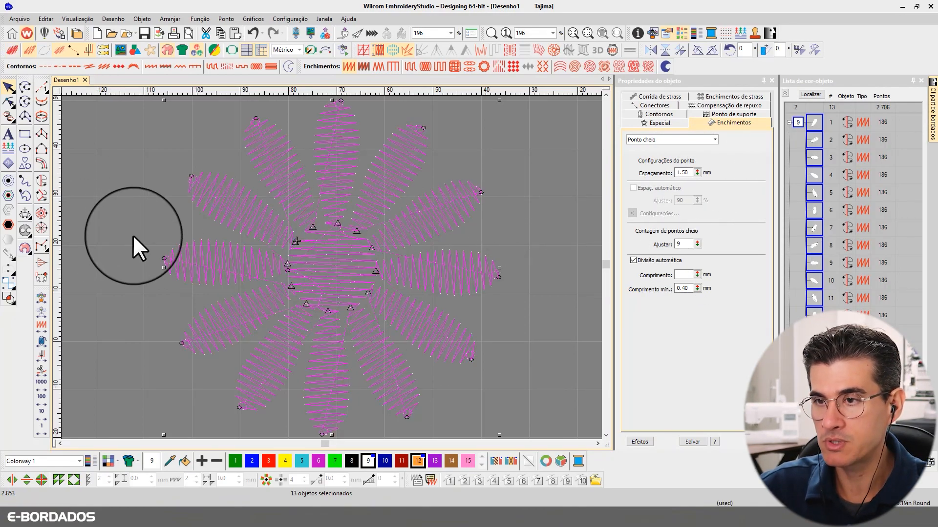
{"action": "double_click", "coordinate": [682, 244]}
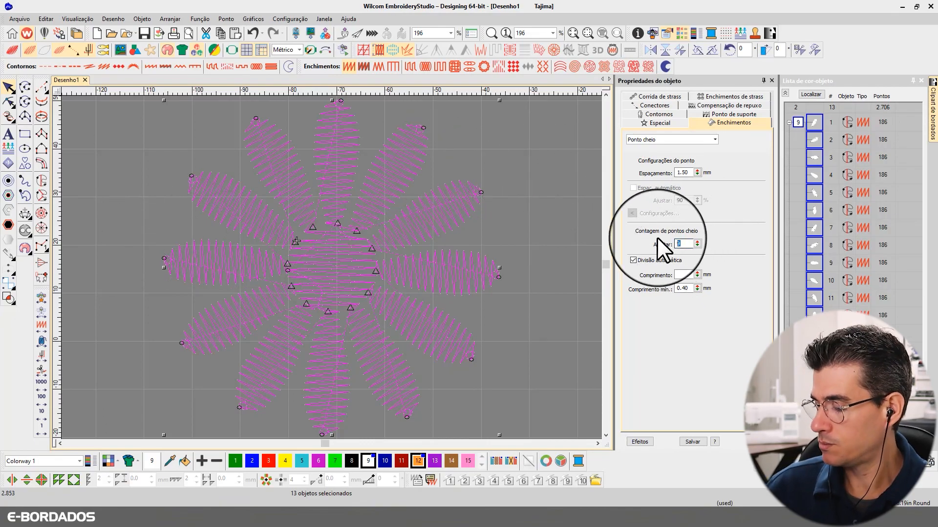
{"action": "type", "text": "1"}
{"action": "key", "text": "Return"}
{"action": "left_click", "coordinate": [458, 168]}
Travel through the stitch sequence back to the start of the design
{"action": "left_click", "coordinate": [40, 378]}
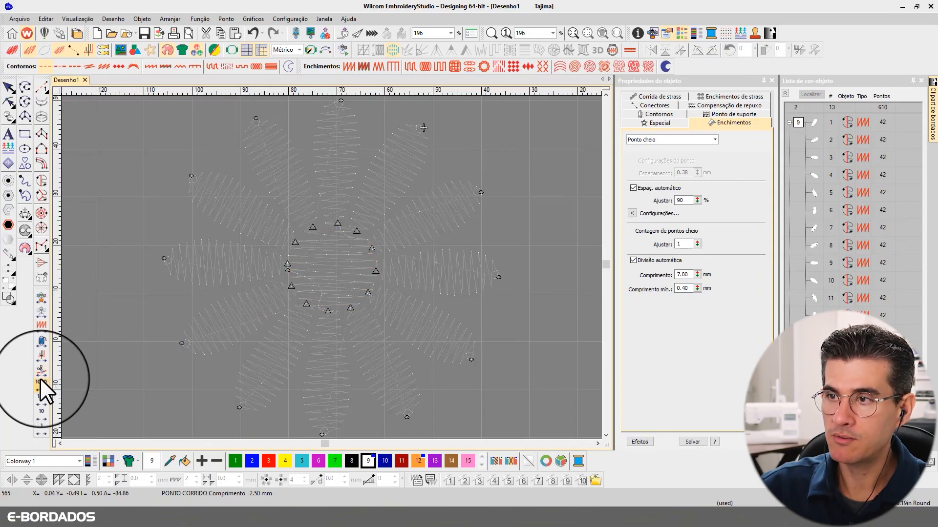
{"action": "right_click", "coordinate": [39, 397]}
{"action": "left_click", "coordinate": [39, 397]}
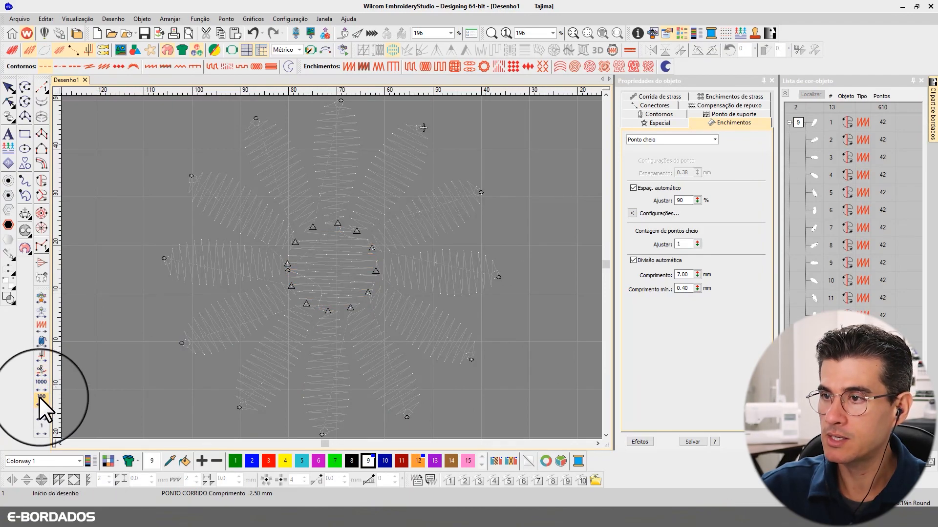
Set the satin stitch count of the petal just clockwise of the uppermost one to 4, and deselect it
{"action": "left_click", "coordinate": [403, 162]}
{"action": "key", "text": "b"}
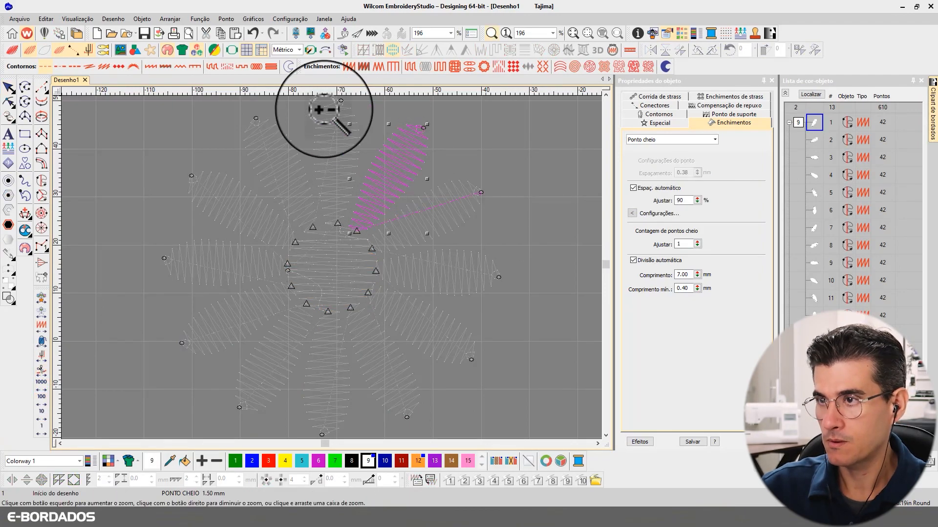
{"action": "left_click", "coordinate": [390, 186]}
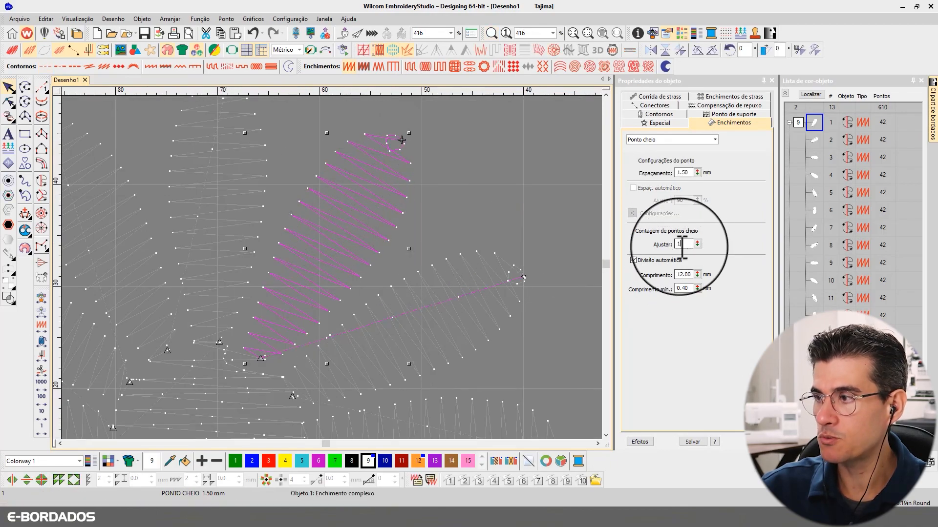
{"action": "key", "text": "Return"}
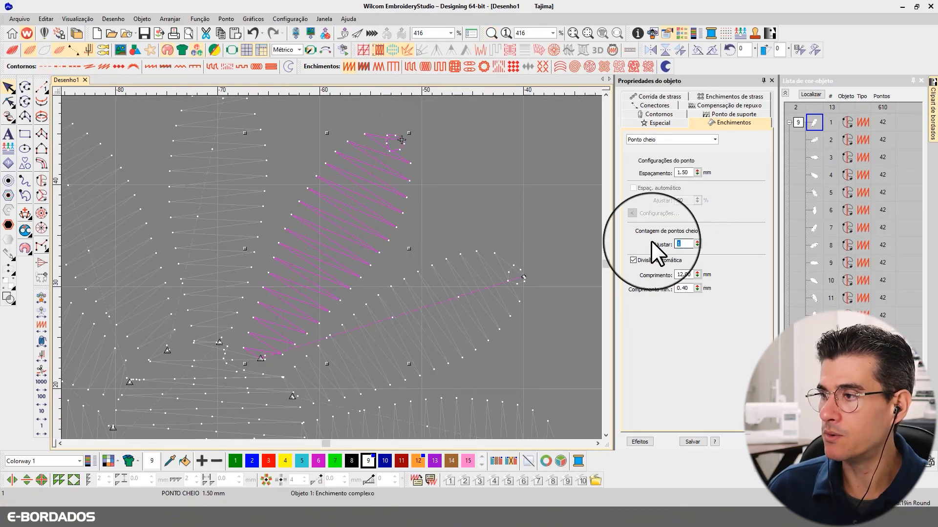
{"action": "type", "text": "4"}
{"action": "key", "text": "Return"}
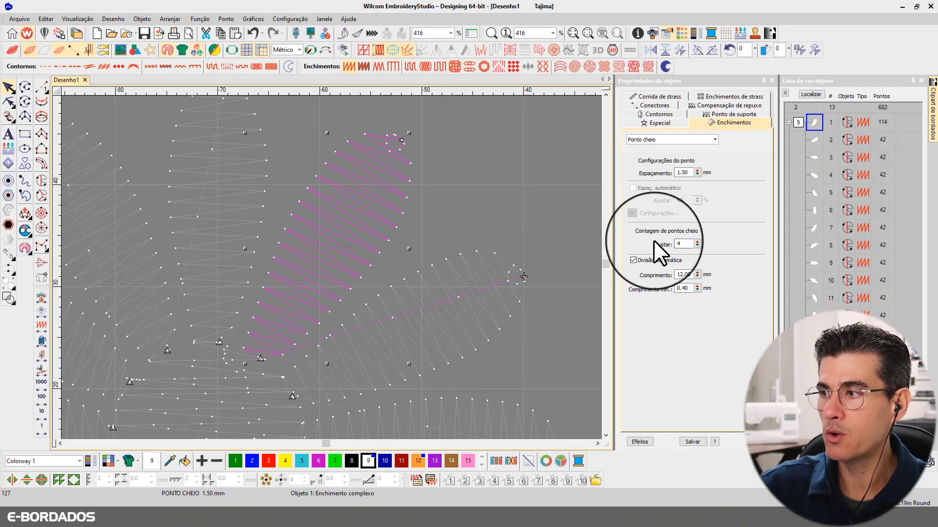
{"action": "left_click", "coordinate": [685, 245]}
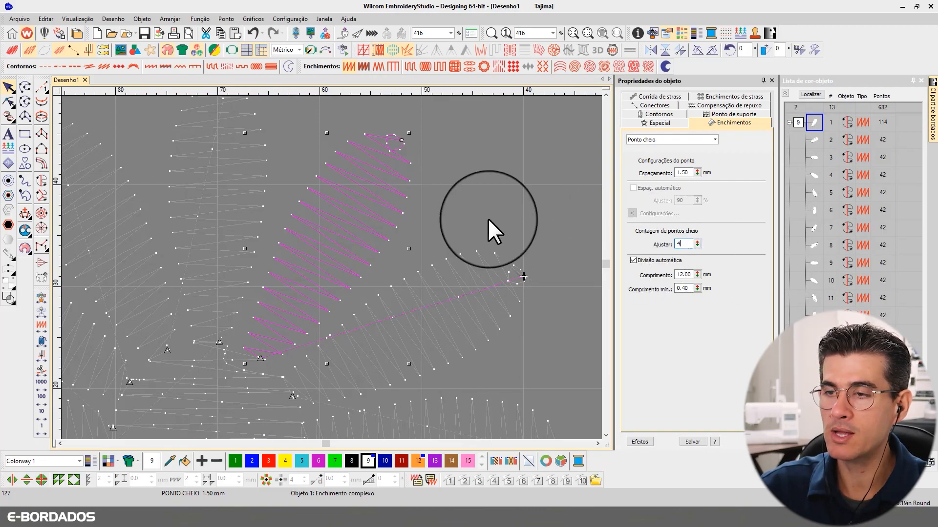
{"action": "left_click", "coordinate": [208, 269]}
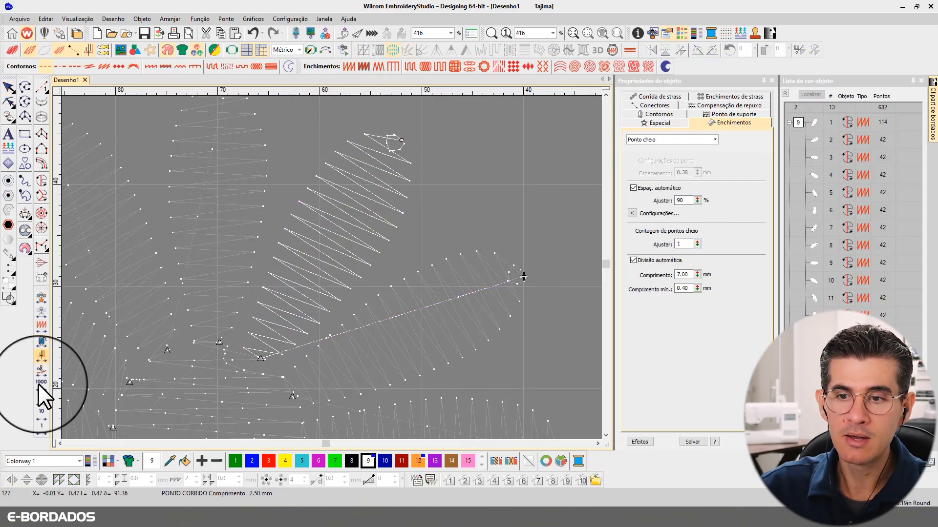
Return to the start of the design and step stitch by stitch through the first petal's opening stitches to examine their repetition
{"action": "left_click", "coordinate": [38, 406]}
{"action": "left_click", "coordinate": [37, 432]}
{"action": "right_click", "coordinate": [37, 432]}
{"action": "right_click", "coordinate": [37, 432]}
{"action": "right_click", "coordinate": [37, 432]}
{"action": "right_click", "coordinate": [38, 432]}
{"action": "right_click", "coordinate": [38, 432]}
{"action": "right_click", "coordinate": [38, 432]}
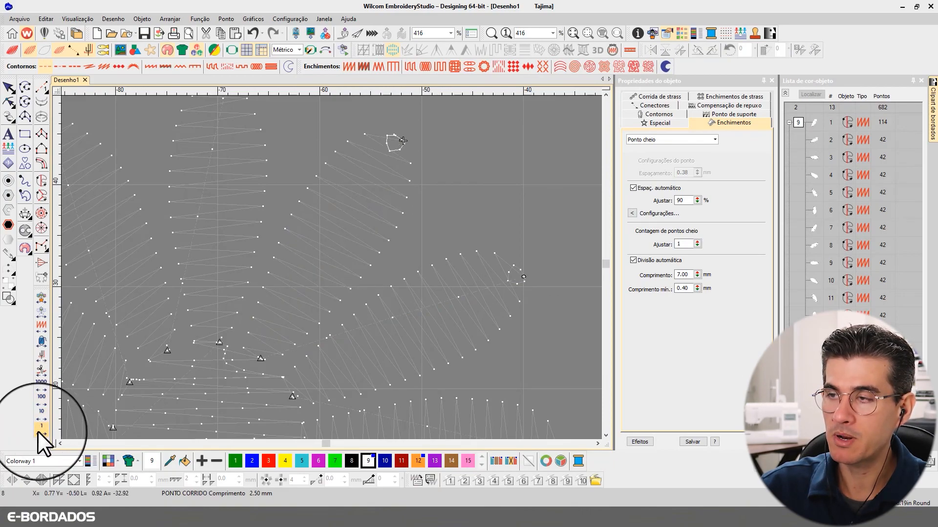
{"action": "right_click", "coordinate": [37, 431]}
{"action": "right_click", "coordinate": [37, 432]}
{"action": "right_click", "coordinate": [37, 432]}
{"action": "right_click", "coordinate": [37, 432]}
{"action": "right_click", "coordinate": [37, 431]}
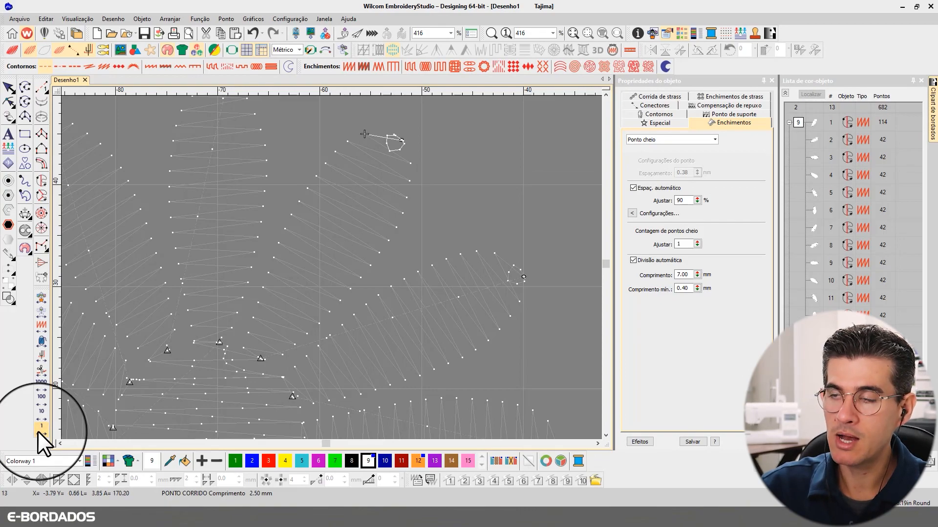
{"action": "right_click", "coordinate": [38, 431]}
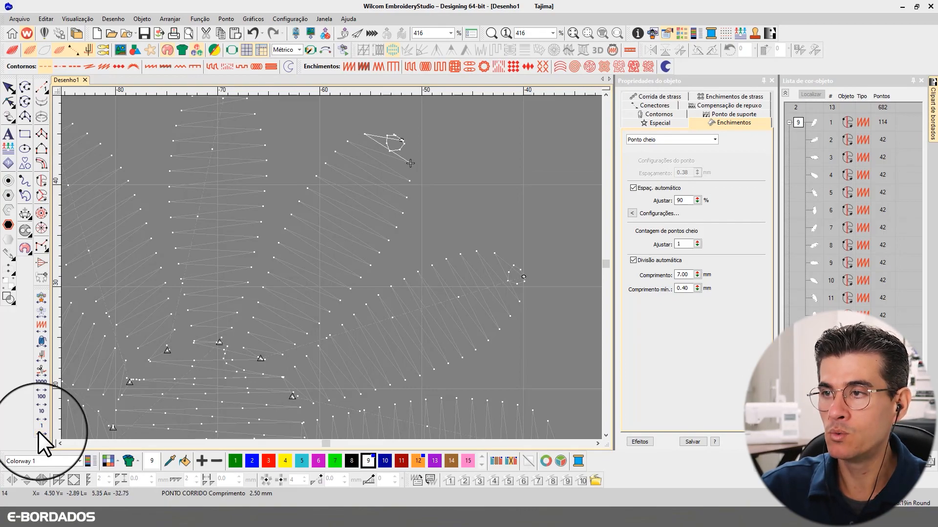
{"action": "right_click", "coordinate": [38, 432]}
{"action": "right_click", "coordinate": [38, 432]}
{"action": "right_click", "coordinate": [38, 431]}
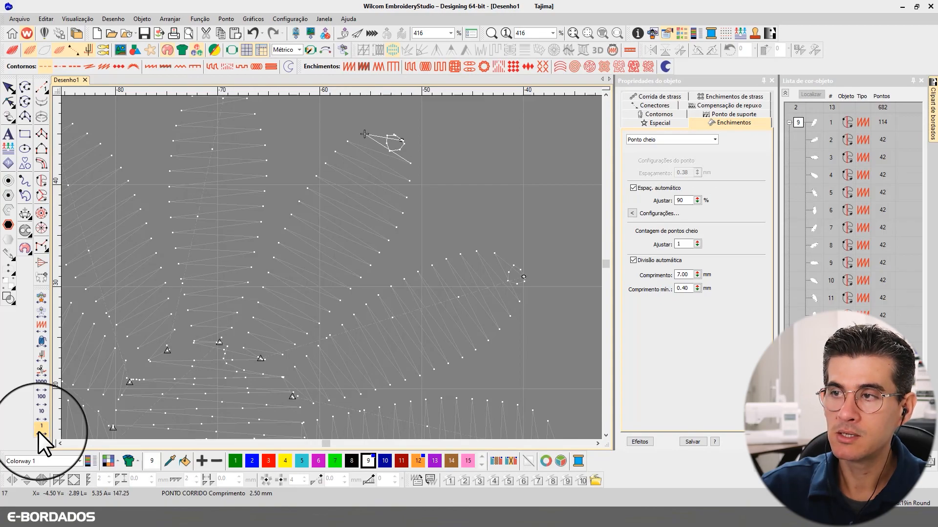
{"action": "right_click", "coordinate": [38, 432]}
{"action": "right_click", "coordinate": [38, 432]}
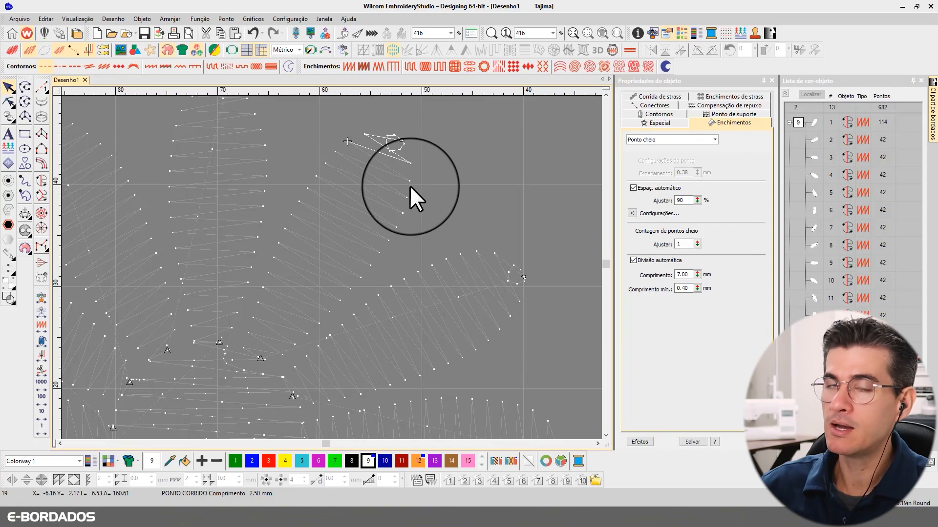
Raise the first petal's satin stitch count to 8, and deselect the petal
{"action": "left_click", "coordinate": [339, 199]}
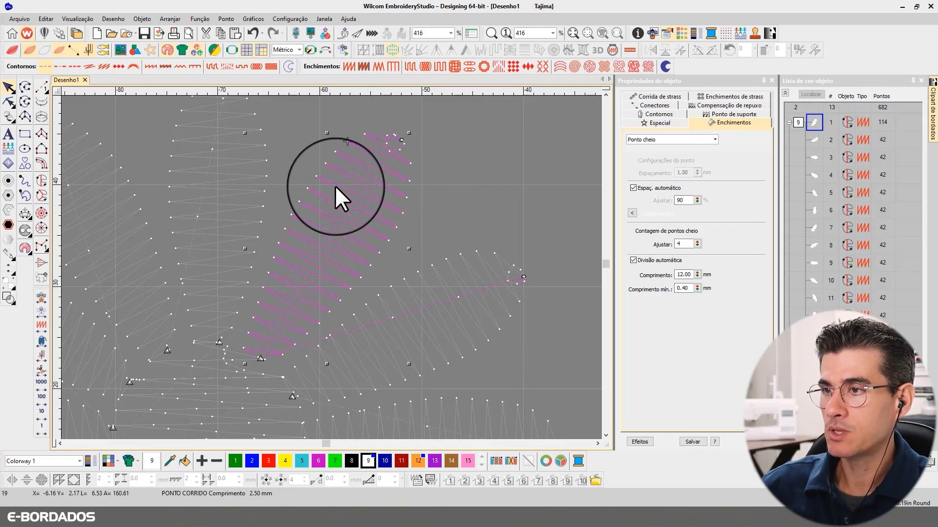
{"action": "left_click_drag", "start_coordinate": [684, 243], "coordinate": [643, 242]}
{"action": "type", "text": "8"}
{"action": "key", "text": "Return"}
{"action": "left_click", "coordinate": [436, 230]}
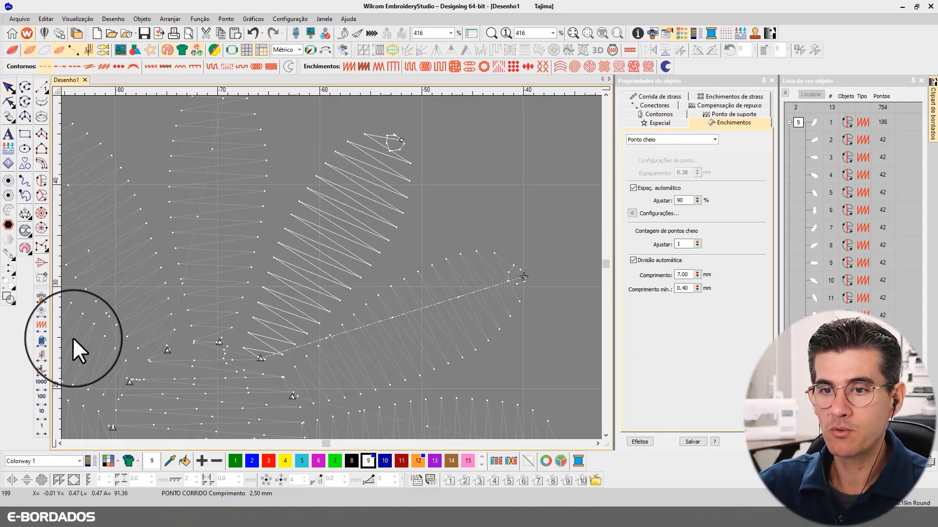
Travel back to the design start and advance one stitch at a time to examine how the higher count repeats the opening stitches
{"action": "left_click", "coordinate": [38, 383]}
{"action": "right_click", "coordinate": [37, 431]}
{"action": "right_click", "coordinate": [37, 432]}
{"action": "right_click", "coordinate": [38, 431]}
{"action": "right_click", "coordinate": [39, 431]}
{"action": "right_click", "coordinate": [39, 430]}
{"action": "right_click", "coordinate": [39, 430]}
{"action": "right_click", "coordinate": [39, 431]}
{"action": "right_click", "coordinate": [39, 431]}
{"action": "right_click", "coordinate": [39, 431]}
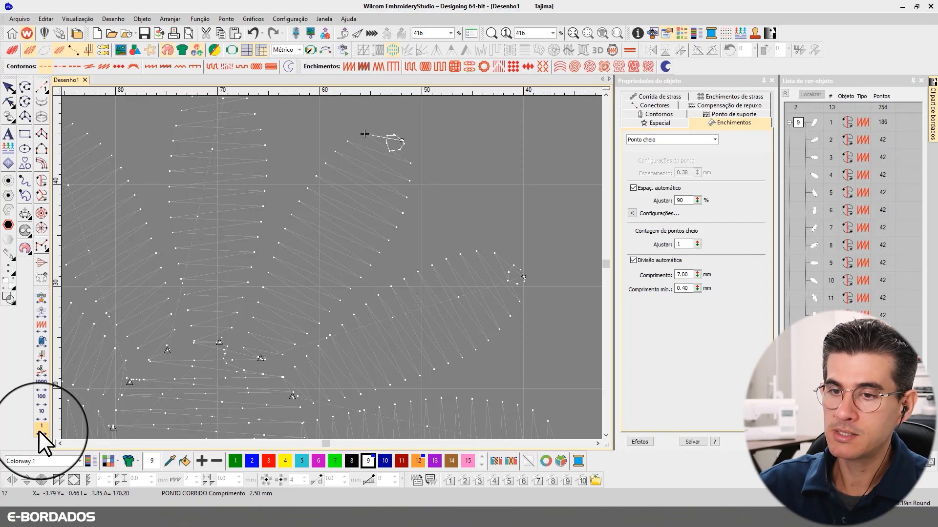
{"action": "right_click", "coordinate": [39, 430]}
{"action": "right_click", "coordinate": [39, 430]}
{"action": "right_click", "coordinate": [39, 431]}
{"action": "right_click", "coordinate": [39, 431]}
{"action": "right_click", "coordinate": [39, 431]}
{"action": "right_click", "coordinate": [39, 430]}
{"action": "right_click", "coordinate": [39, 430]}
{"action": "right_click", "coordinate": [39, 430]}
{"action": "right_click", "coordinate": [39, 431]}
{"action": "right_click", "coordinate": [40, 430]}
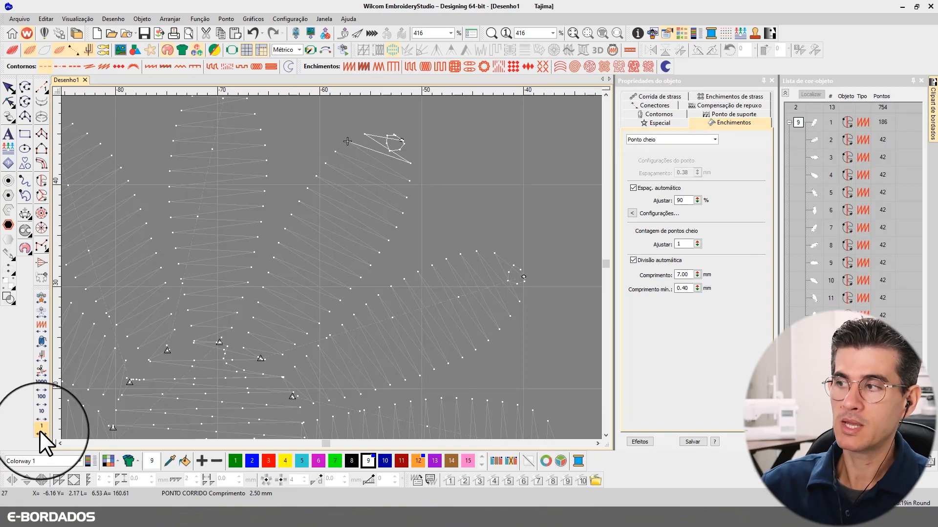
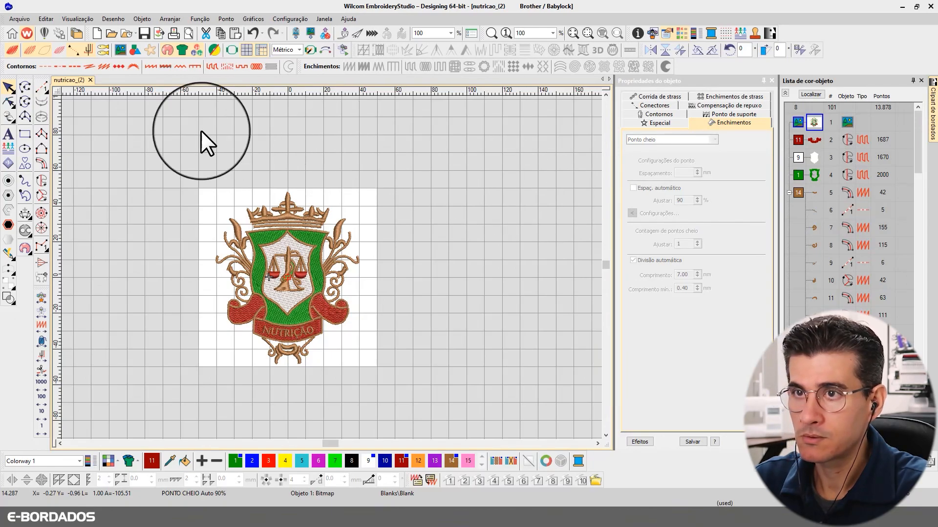
Show the NUTRIÇÃO crest's reference bitmap and bring it into view beside the embroidered version
{"action": "left_click", "coordinate": [121, 50]}
{"action": "left_click_drag", "start_coordinate": [182, 220], "coordinate": [429, 245]}
{"action": "scroll", "coordinate": [344, 254], "scroll_direction": "up", "scroll_amount": 5}
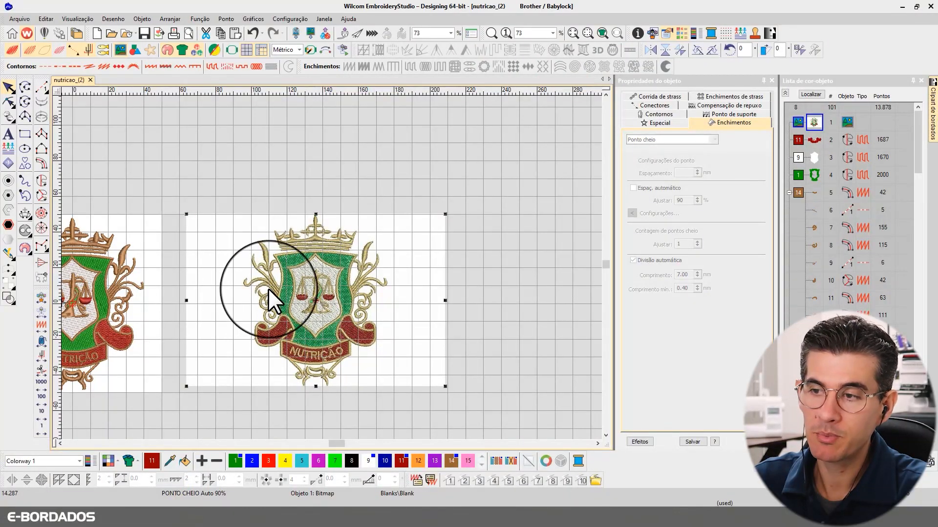
{"action": "scroll", "coordinate": [268, 289], "scroll_direction": "down", "scroll_amount": 1}
{"action": "left_click", "coordinate": [368, 253]}
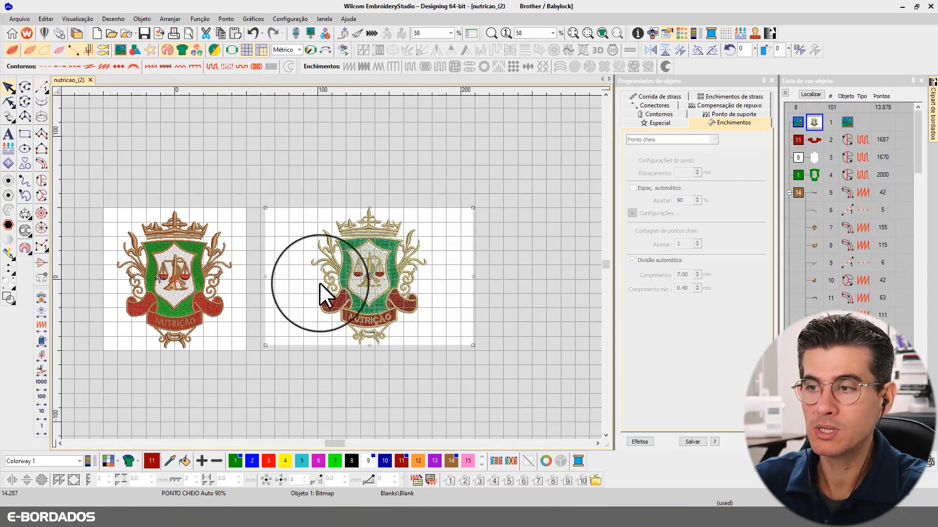
Examine the embroidered NUTRIÇÃO crest up close and compare its outlines and colours with the reference bitmap beside it
{"action": "scroll", "coordinate": [166, 277], "scroll_direction": "up", "scroll_amount": 5}
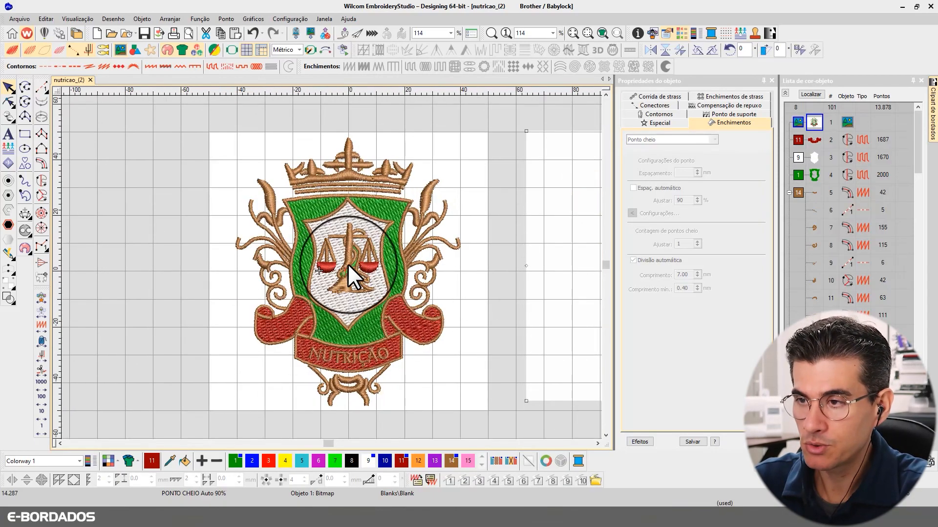
{"action": "left_click", "coordinate": [151, 166]}
{"action": "scroll", "coordinate": [151, 166], "scroll_direction": "down", "scroll_amount": 2}
{"action": "scroll", "coordinate": [331, 267], "scroll_direction": "down", "scroll_amount": 3}
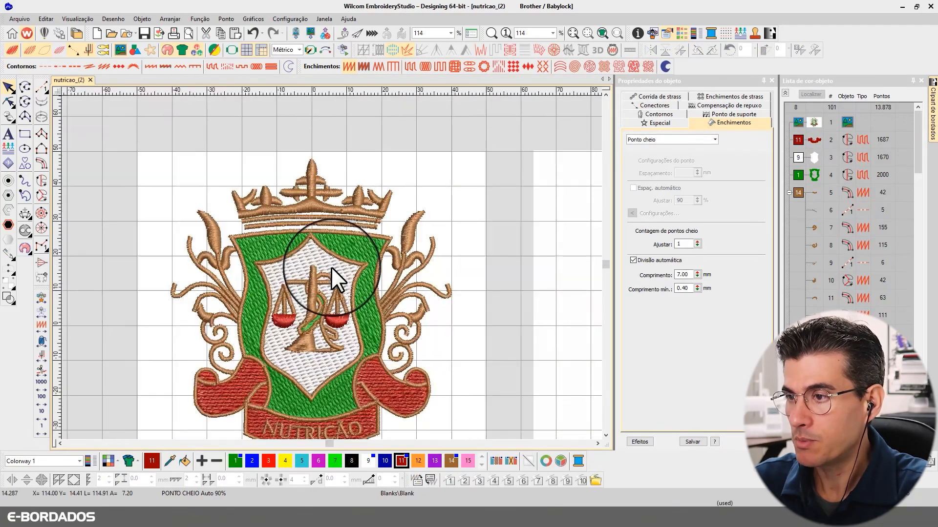
{"action": "scroll", "coordinate": [333, 268], "scroll_direction": "right", "scroll_amount": 3}
{"action": "scroll", "coordinate": [332, 268], "scroll_direction": "up", "scroll_amount": 1}
Delete the crest's reference bitmap so only the embroidered version stays in the design
{"action": "left_click", "coordinate": [362, 260]}
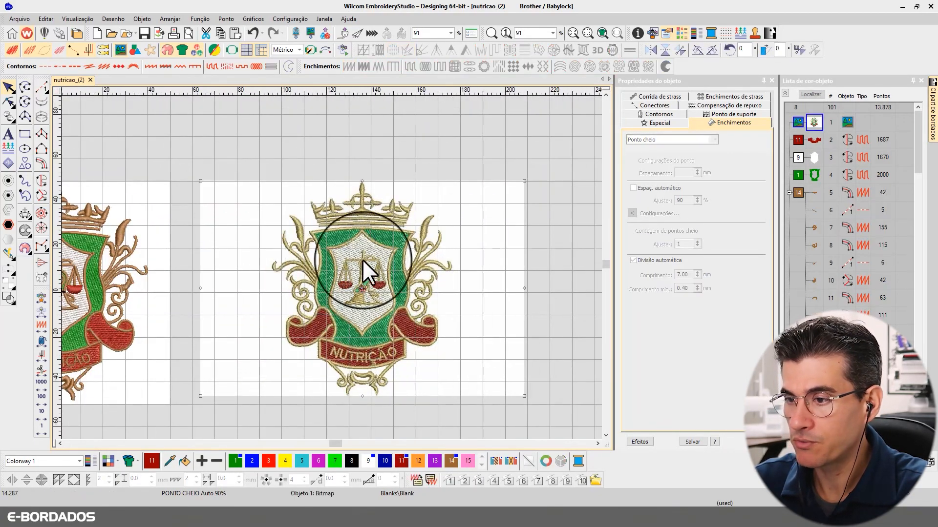
{"action": "scroll", "coordinate": [337, 283], "scroll_direction": "down", "scroll_amount": 1}
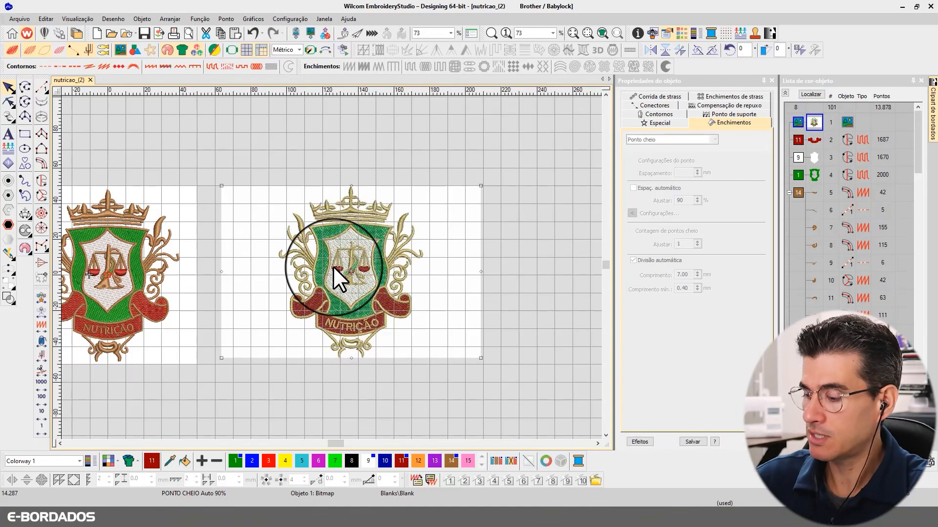
{"action": "key", "text": "Delete"}
{"action": "scroll", "coordinate": [332, 266], "scroll_direction": "up", "scroll_amount": 2}
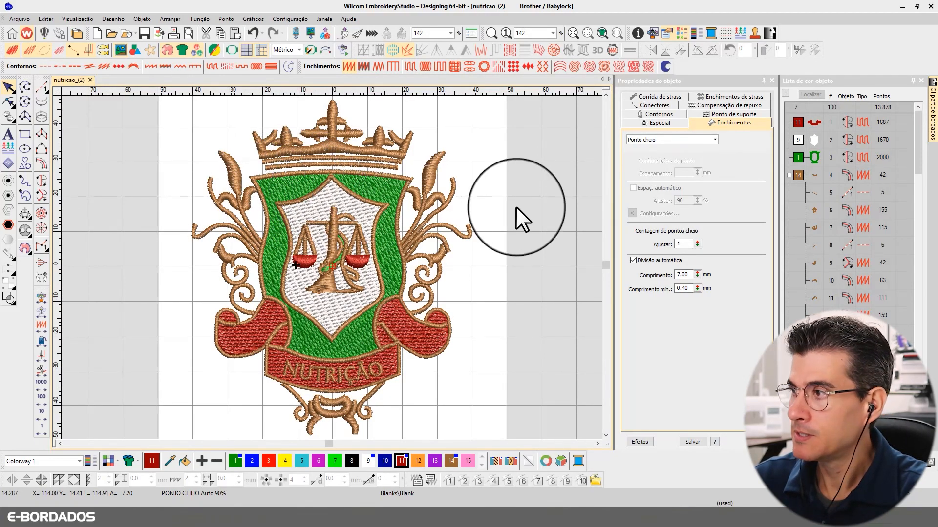
Collapse the colour-object list, play back the crest's full stitching sequence at 20640 s/m, and close the stitch player
{"action": "left_click", "coordinate": [785, 93]}
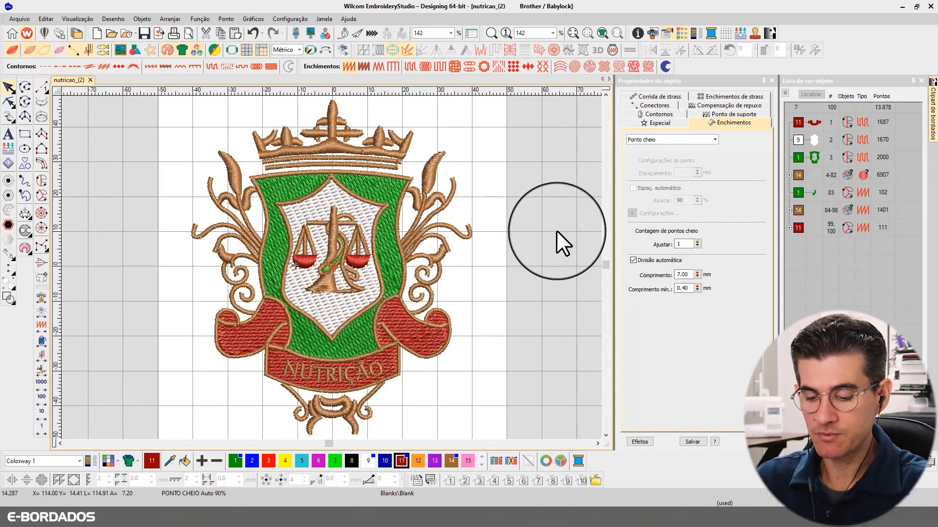
{"action": "key", "text": "shift+r"}
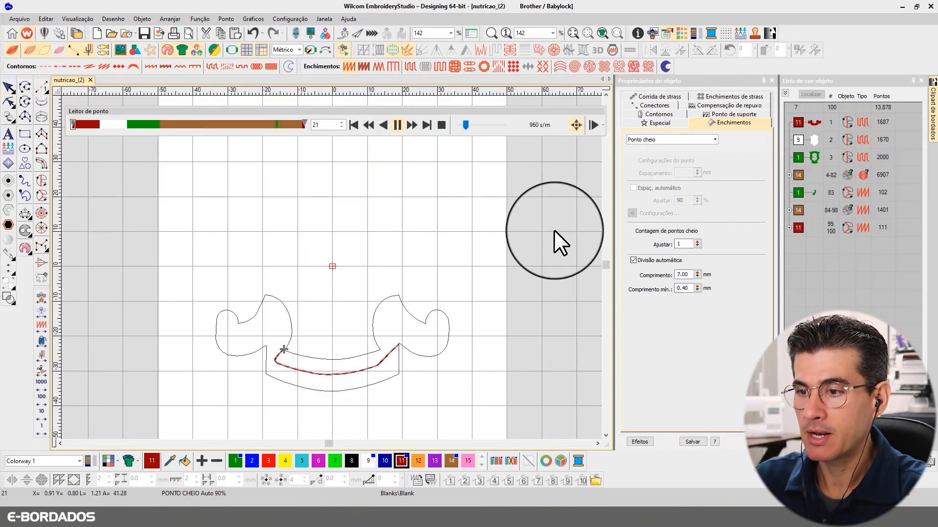
{"action": "left_click_drag", "start_coordinate": [464, 123], "coordinate": [487, 123]}
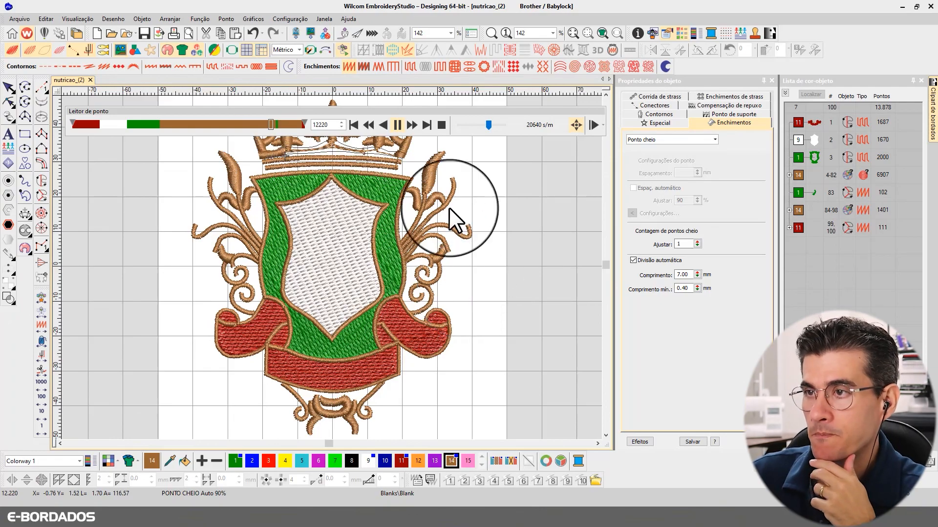
{"action": "left_click_drag", "start_coordinate": [352, 111], "coordinate": [353, 96]}
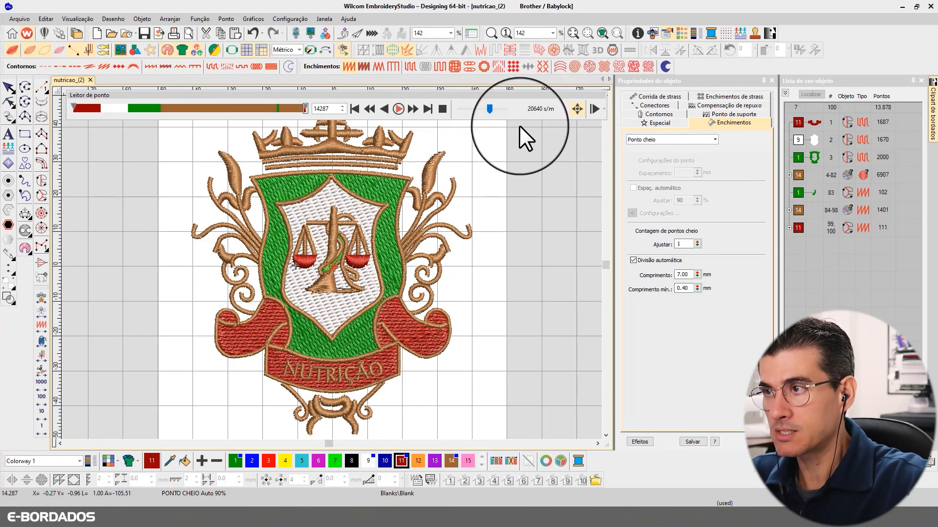
{"action": "key", "text": "Escape"}
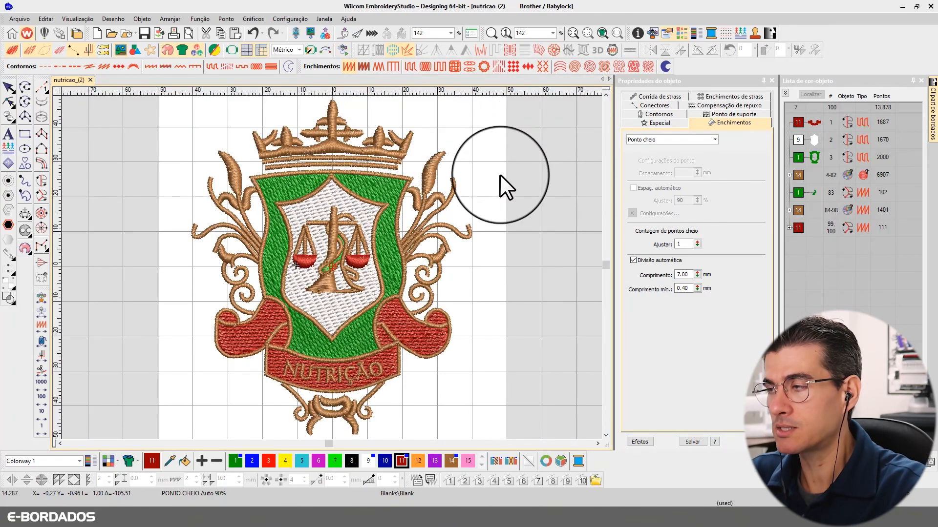
Isolate the large colour 14 block of ornaments and borders, and display it as plain stitches with its connectors
{"action": "left_click", "coordinate": [797, 174]}
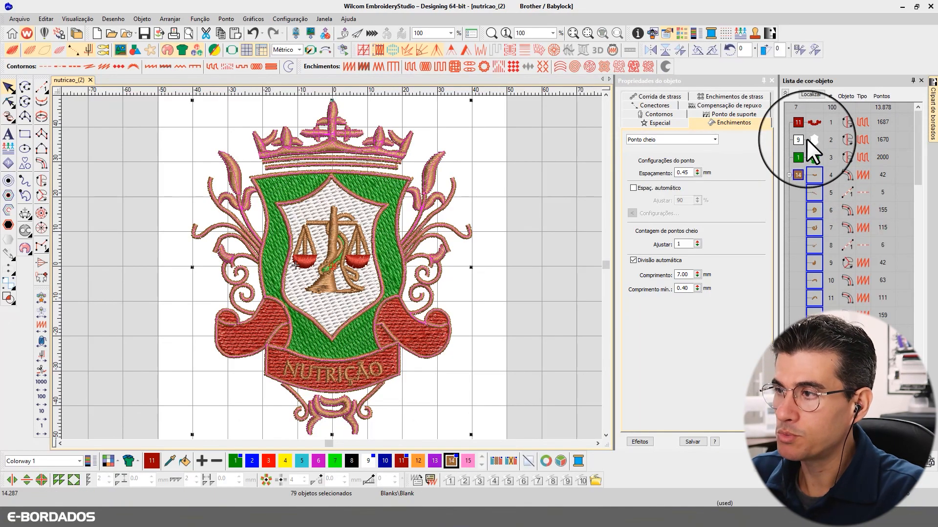
{"action": "left_click", "coordinate": [812, 93]}
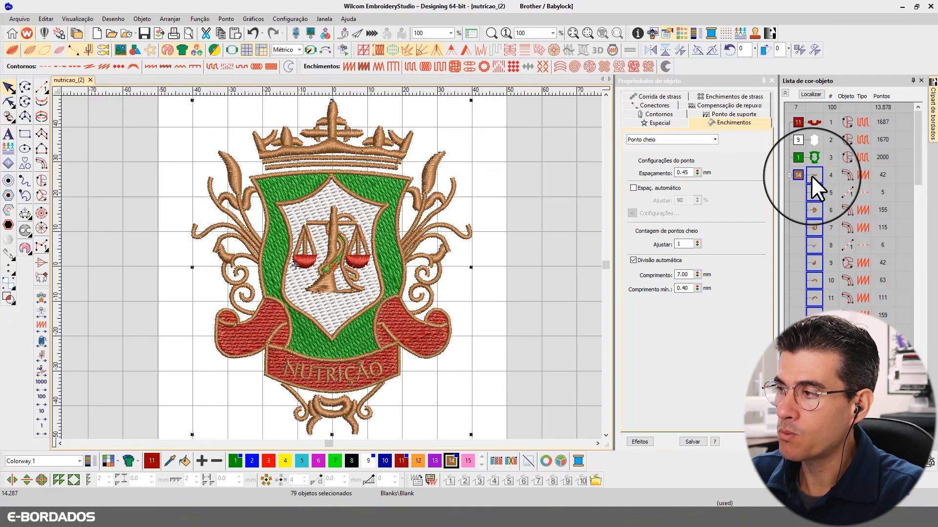
{"action": "left_click", "coordinate": [787, 92]}
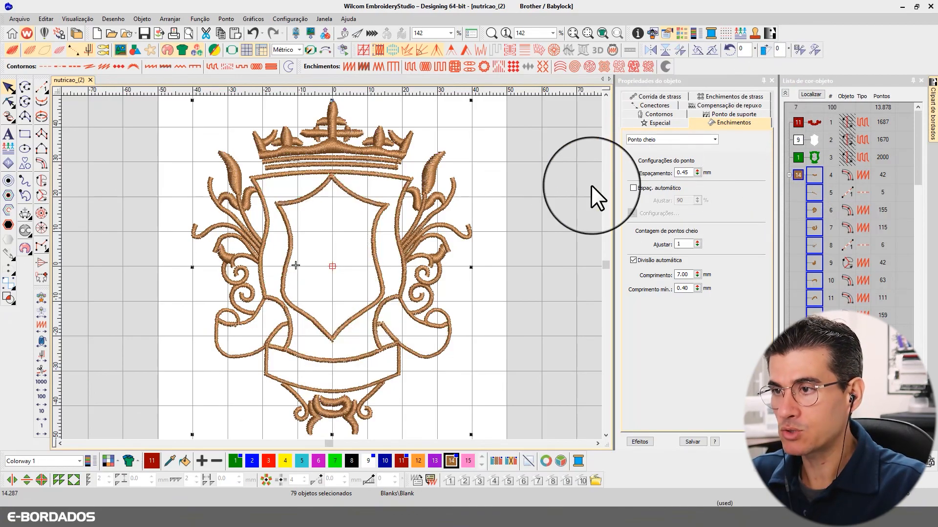
{"action": "left_click", "coordinate": [814, 176]}
{"action": "scroll", "coordinate": [810, 203], "scroll_direction": "down", "scroll_amount": 1}
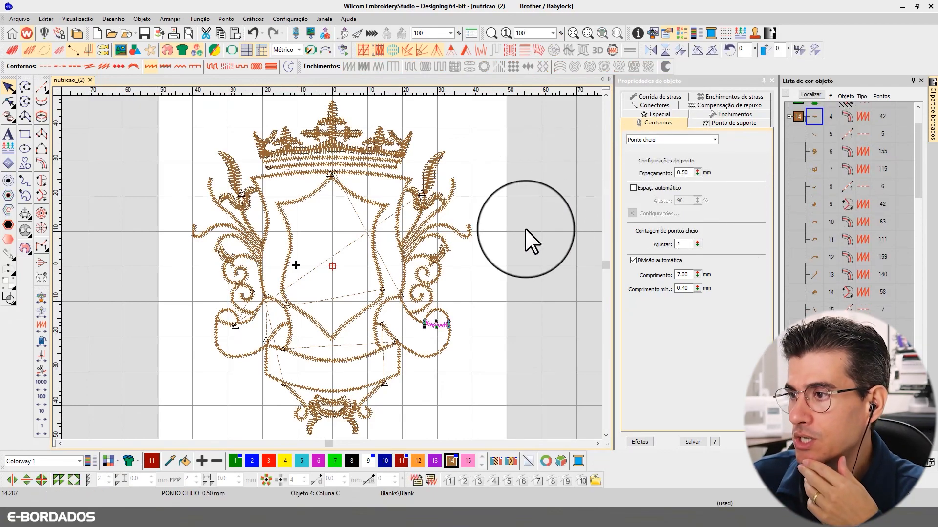
{"action": "left_click", "coordinate": [493, 226]}
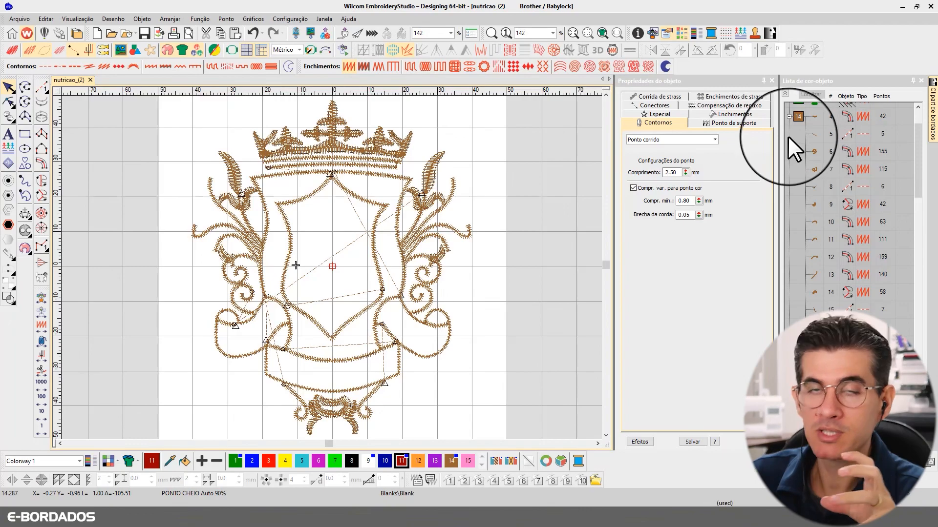
Recolour the isolated block, trying colour 4 and settling on colour 12, and hide the object outlines
{"action": "left_click", "coordinate": [810, 118]}
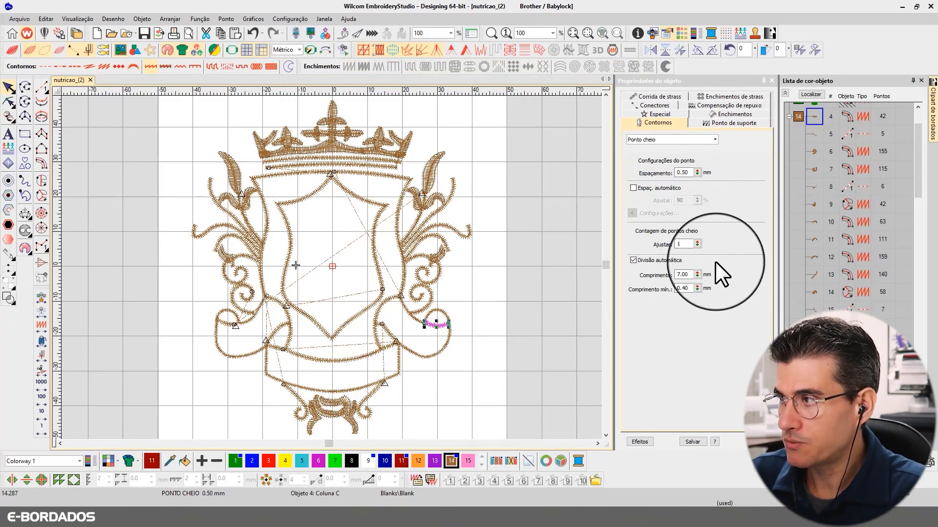
{"action": "left_click", "coordinate": [798, 117]}
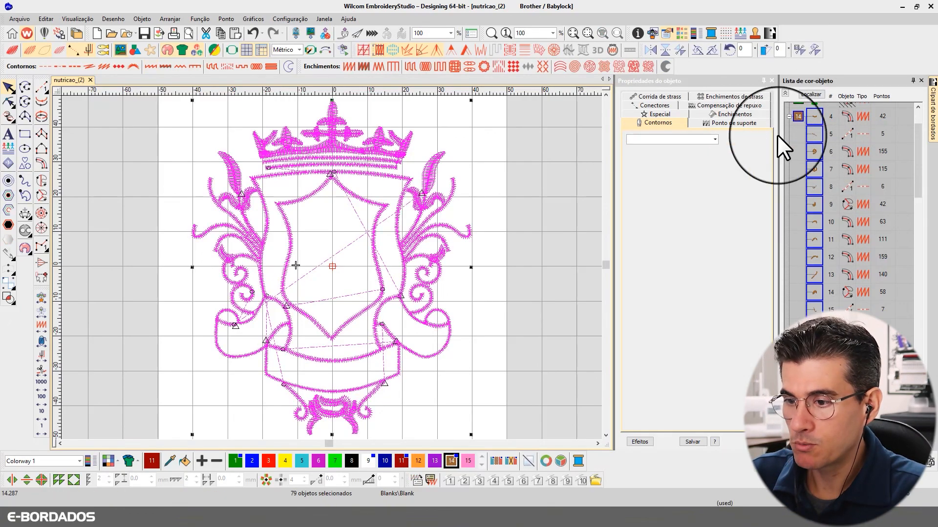
{"action": "left_click", "coordinate": [285, 461]}
{"action": "left_click", "coordinate": [798, 117]}
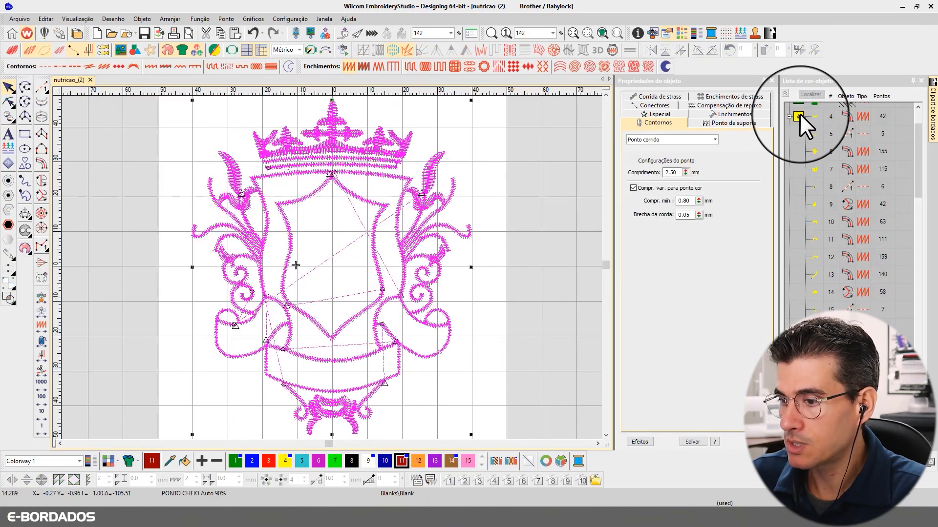
{"action": "left_click", "coordinate": [418, 461]}
{"action": "left_click", "coordinate": [483, 309]}
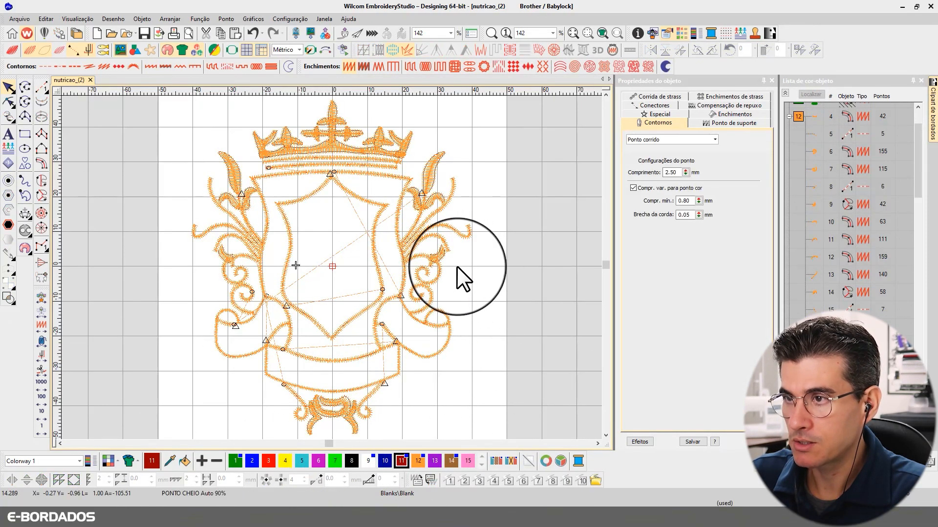
{"action": "left_click", "coordinate": [47, 49]}
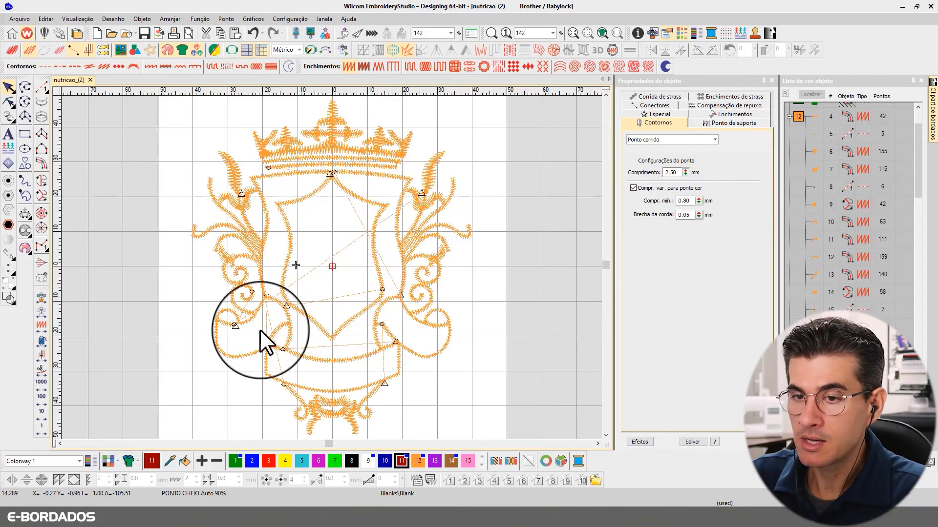
Travel backward through the crest's trims to the start of the orange colour 12 block
{"action": "left_click", "coordinate": [42, 371]}
{"action": "left_click", "coordinate": [42, 371]}
{"action": "left_click", "coordinate": [42, 371]}
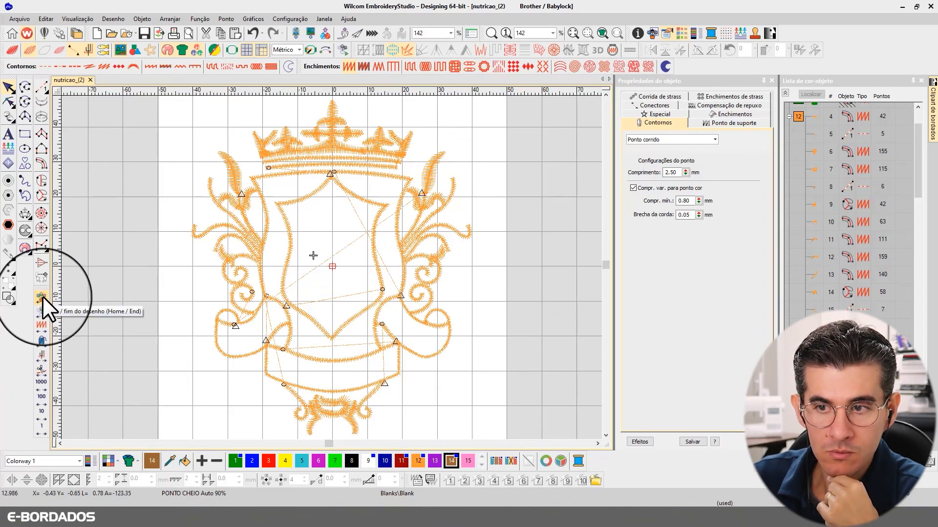
{"action": "left_click", "coordinate": [41, 370]}
{"action": "left_click", "coordinate": [40, 370]}
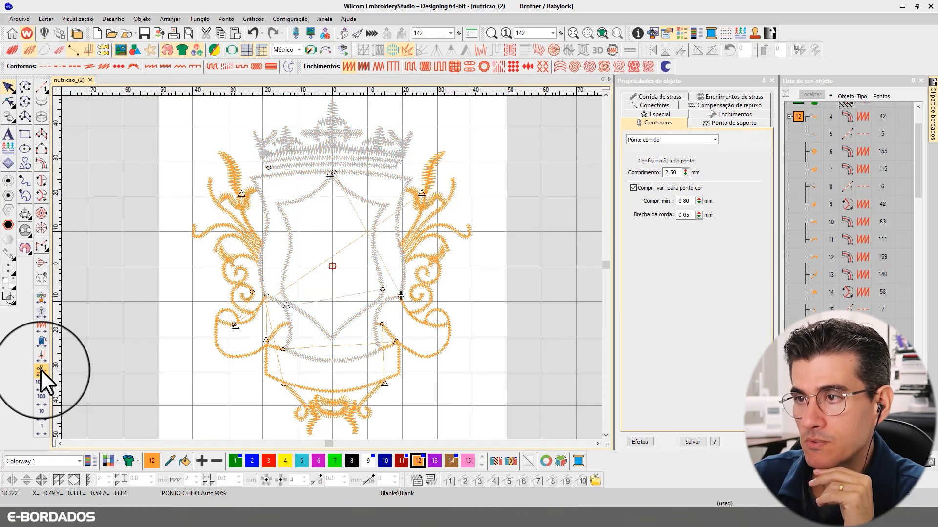
{"action": "left_click", "coordinate": [40, 370]}
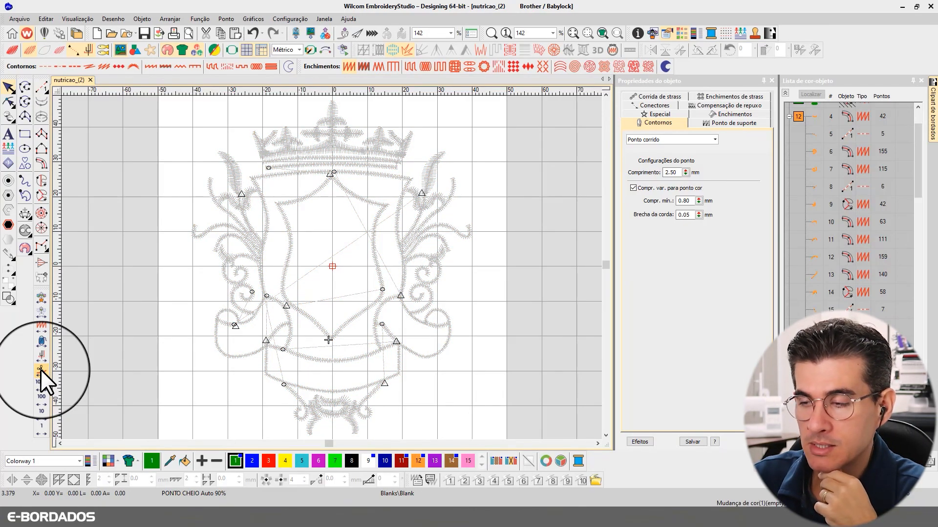
{"action": "left_click", "coordinate": [41, 371]}
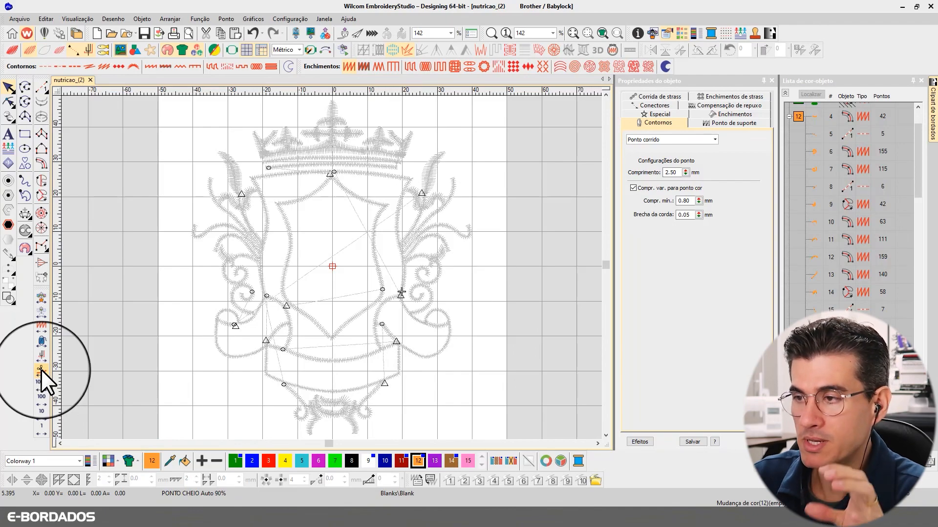
Travel forward by trim to the end of the crest's right leaf ornament to examine what is sewn without a cut
{"action": "left_click", "coordinate": [41, 370]}
{"action": "left_click", "coordinate": [41, 370]}
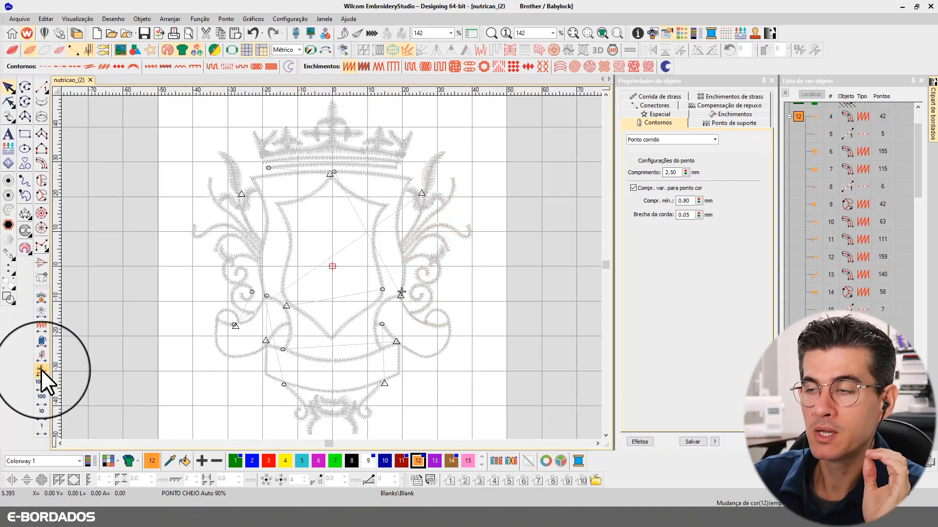
{"action": "left_click", "coordinate": [41, 370]}
{"action": "left_click", "coordinate": [41, 370]}
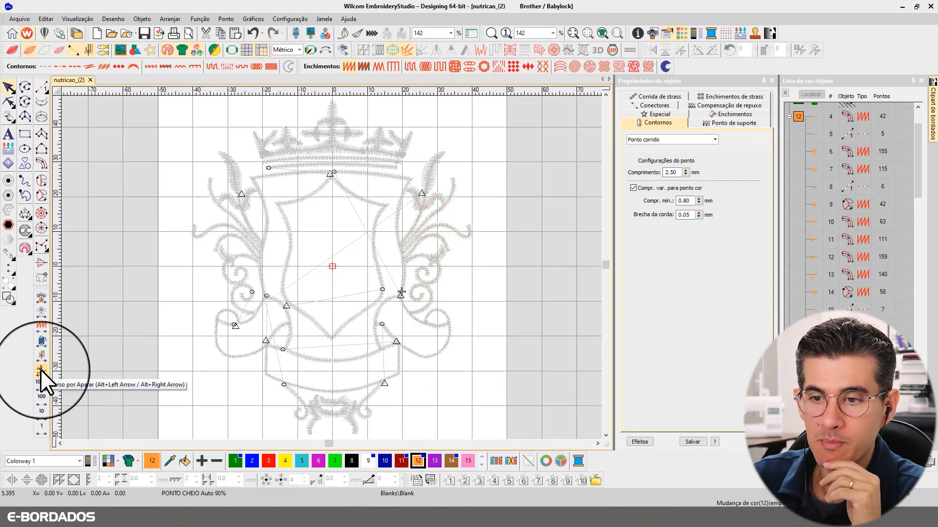
{"action": "left_click", "coordinate": [41, 370]}
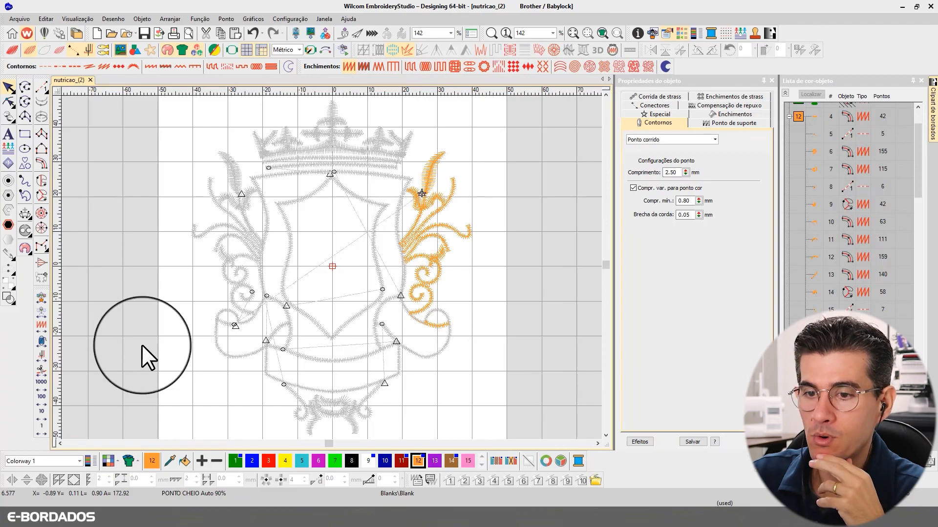
Step stitch by stitch along the jump across the shield, and travel by trim through the crest's left leaf ornament
{"action": "left_click", "coordinate": [43, 425]}
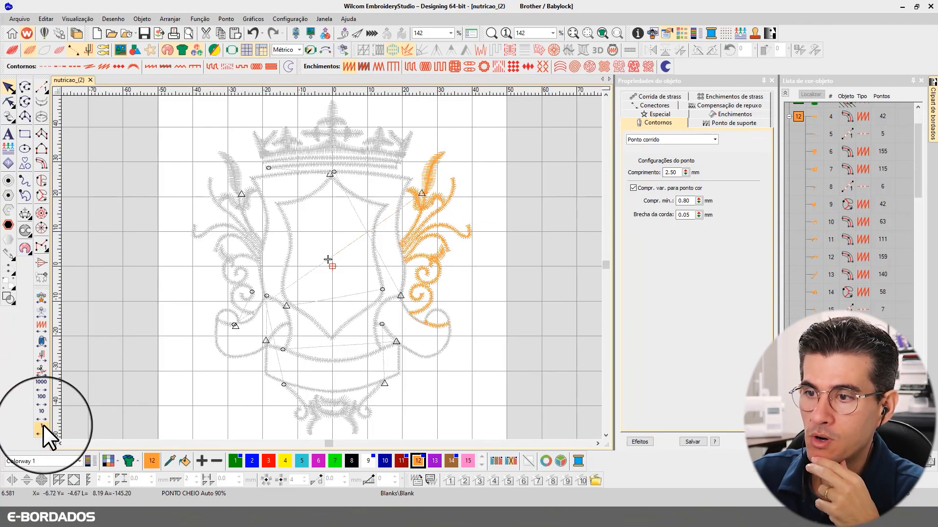
{"action": "left_click", "coordinate": [43, 424]}
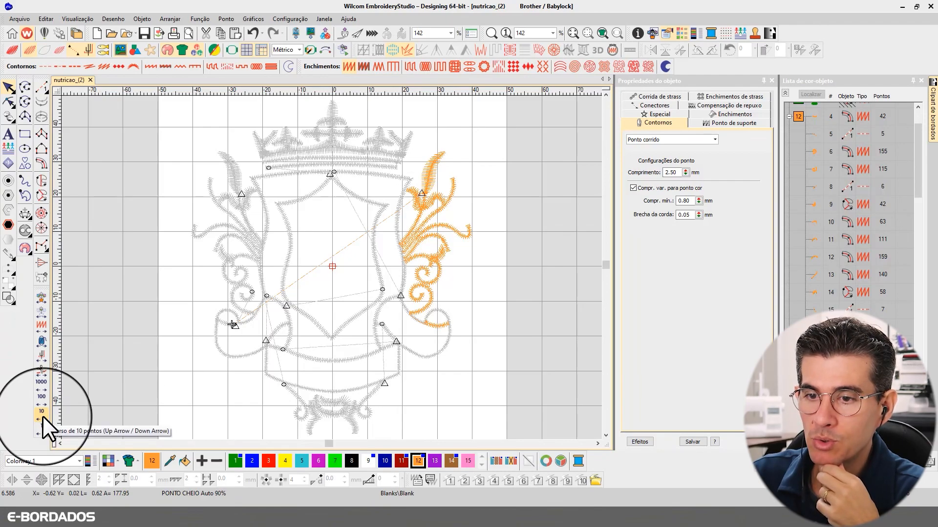
{"action": "left_click", "coordinate": [42, 369]}
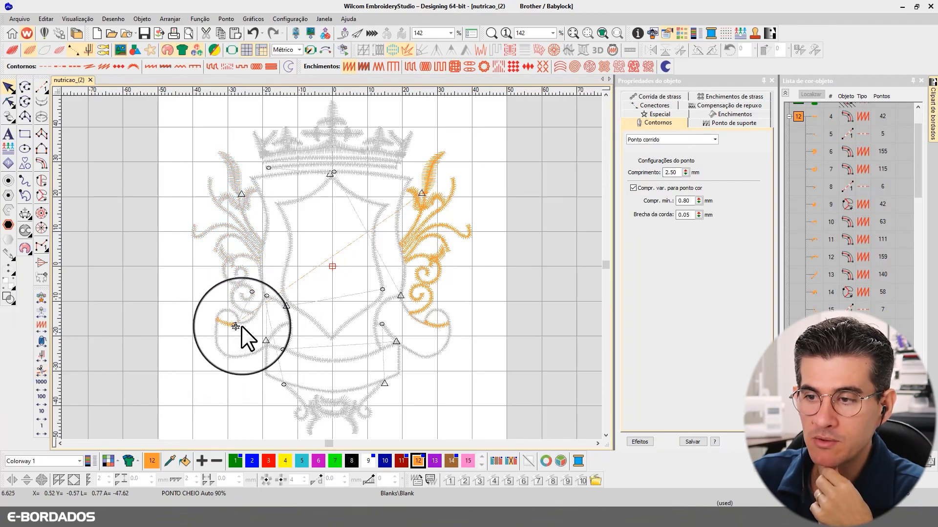
{"action": "left_click", "coordinate": [42, 370]}
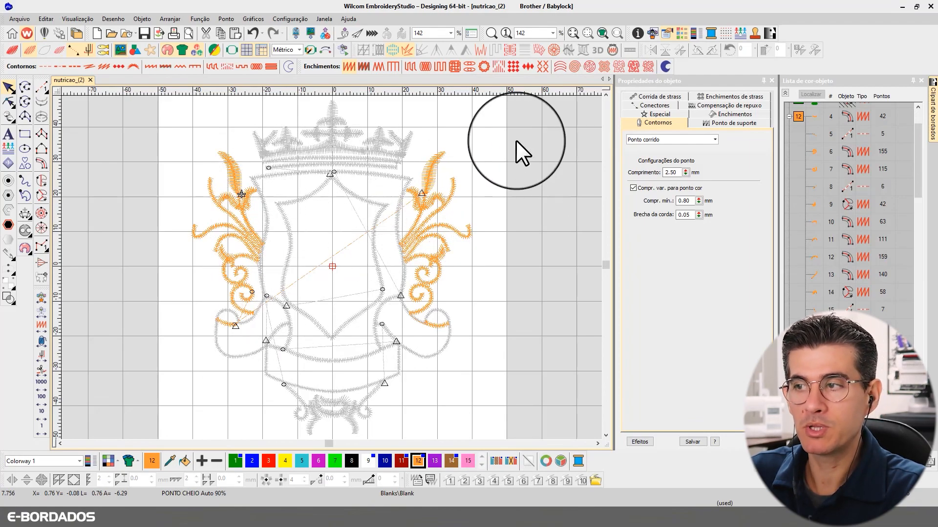
Select and deselect the right leaf ornament to inspect its grouped objects, and travel back by trim to its end
{"action": "left_click", "coordinate": [386, 337]}
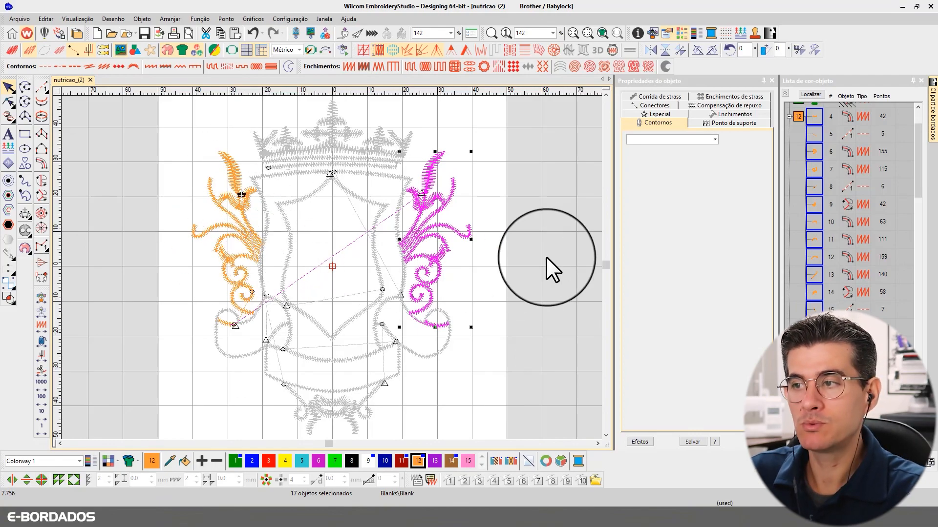
{"action": "left_click", "coordinate": [559, 243]}
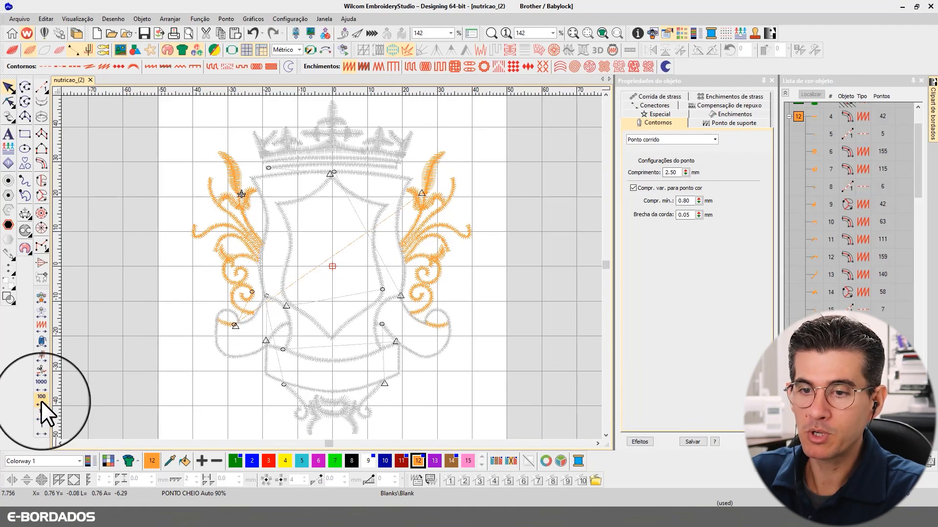
{"action": "left_click", "coordinate": [43, 371]}
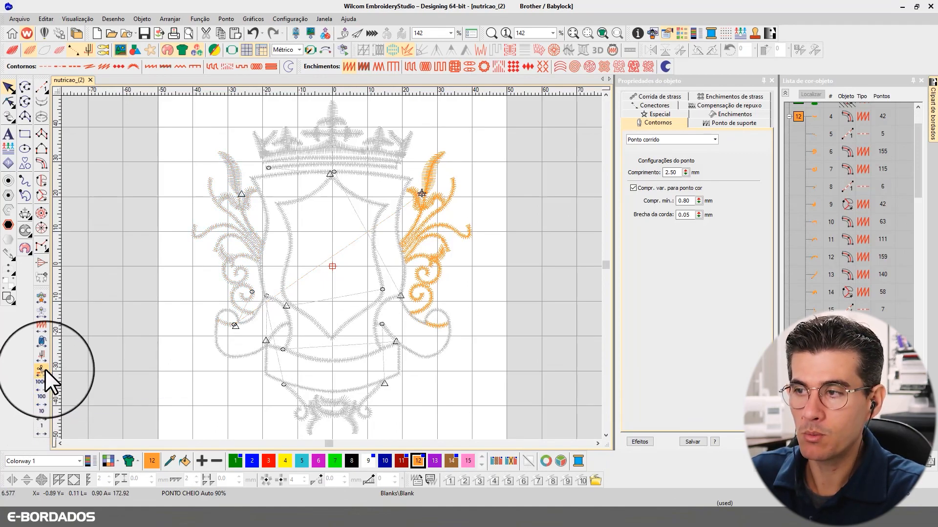
{"action": "left_click", "coordinate": [43, 372]}
{"action": "left_click", "coordinate": [44, 373]}
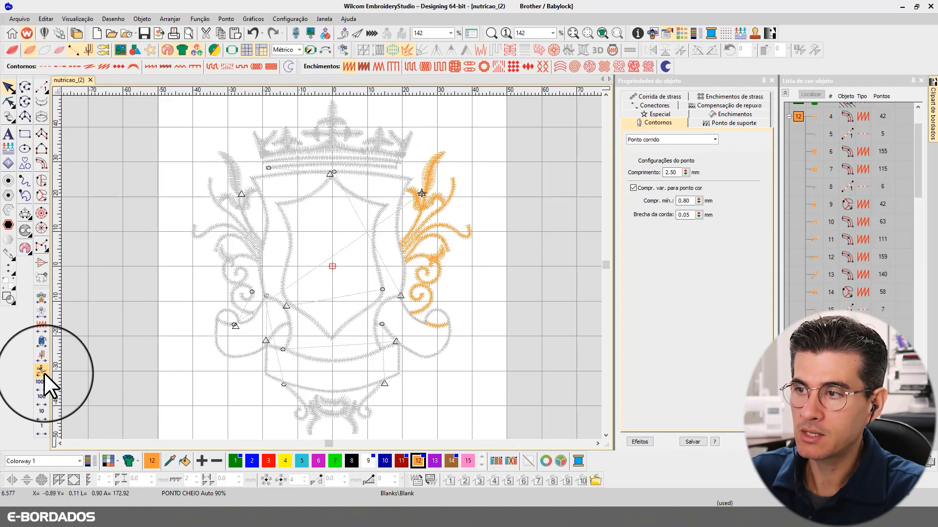
Inspect the sewing order around the right ornament's tall top petal by selecting its neighbouring satin and running-stitch objects one by one
{"action": "left_click", "coordinate": [434, 167]}
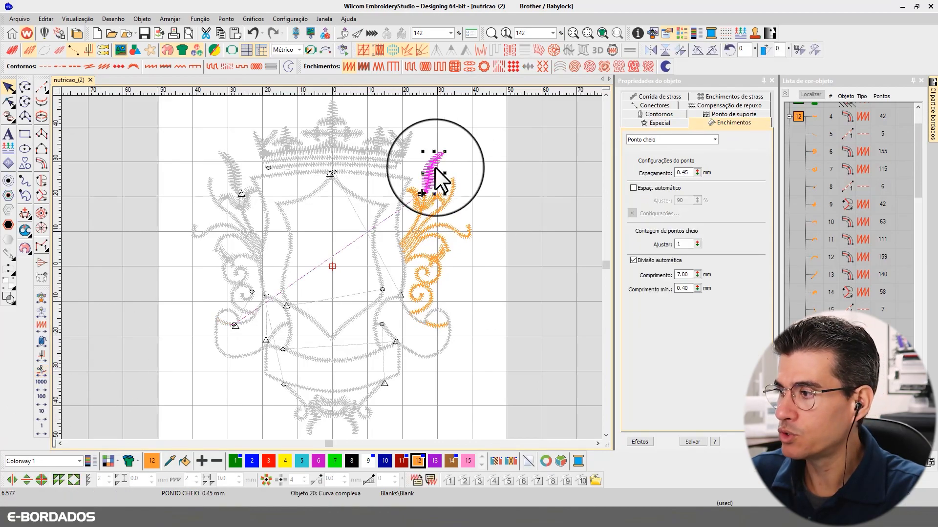
{"action": "left_click", "coordinate": [815, 415]}
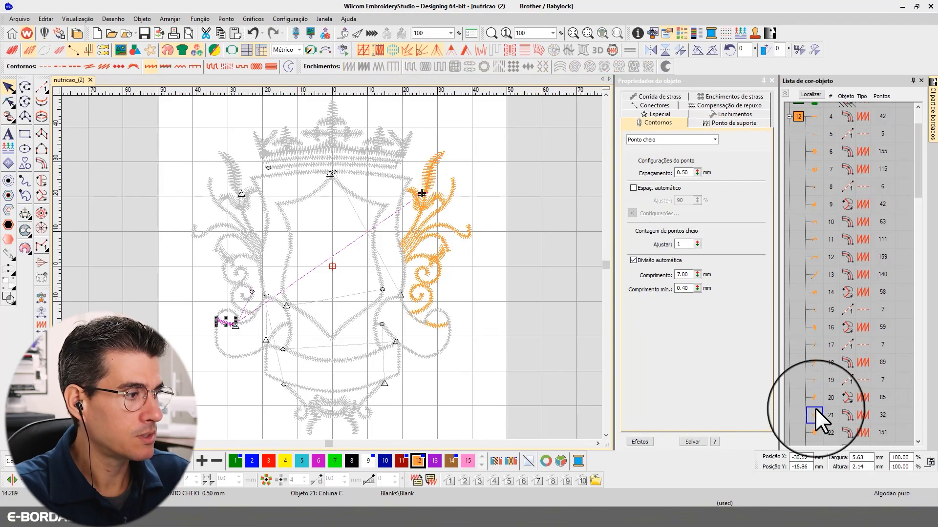
{"action": "left_click", "coordinate": [815, 399]}
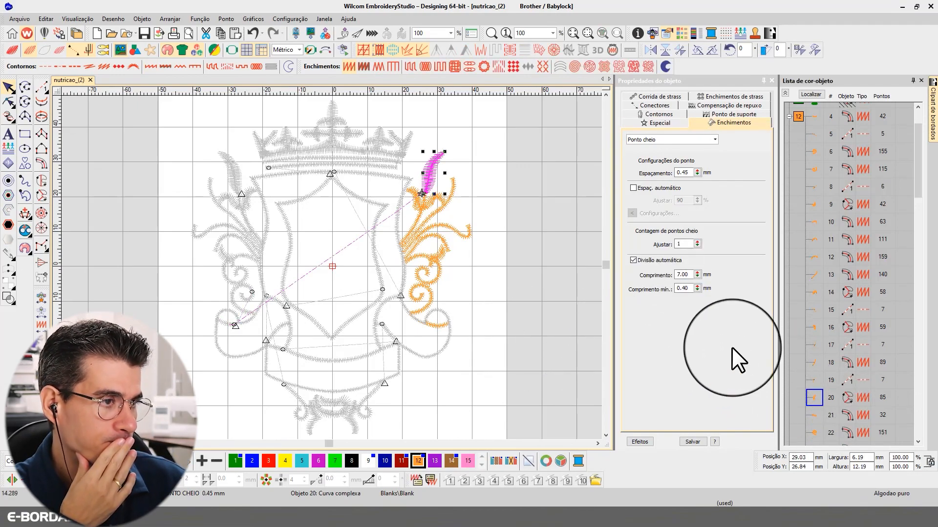
{"action": "scroll", "coordinate": [846, 364], "scroll_direction": "down", "scroll_amount": 1}
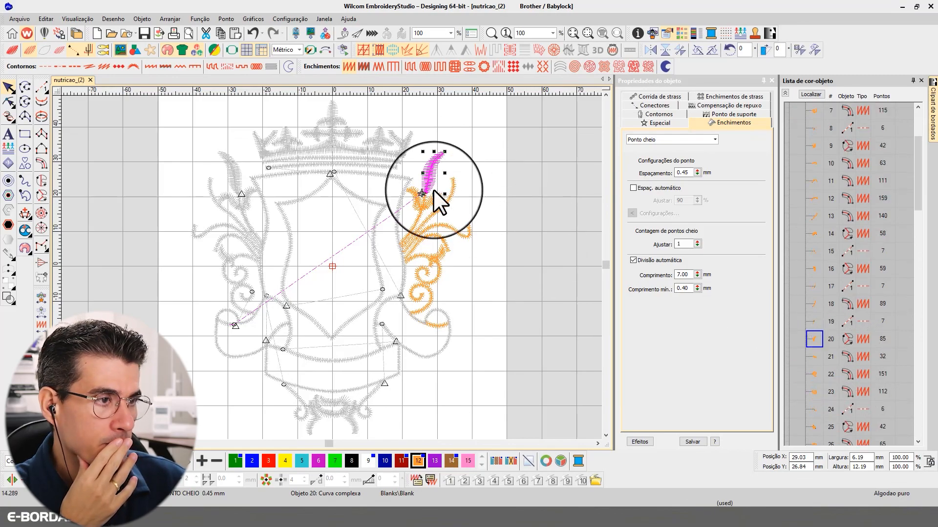
{"action": "left_click", "coordinate": [815, 320]}
{"action": "left_click", "coordinate": [815, 304]}
{"action": "left_click", "coordinate": [814, 268]}
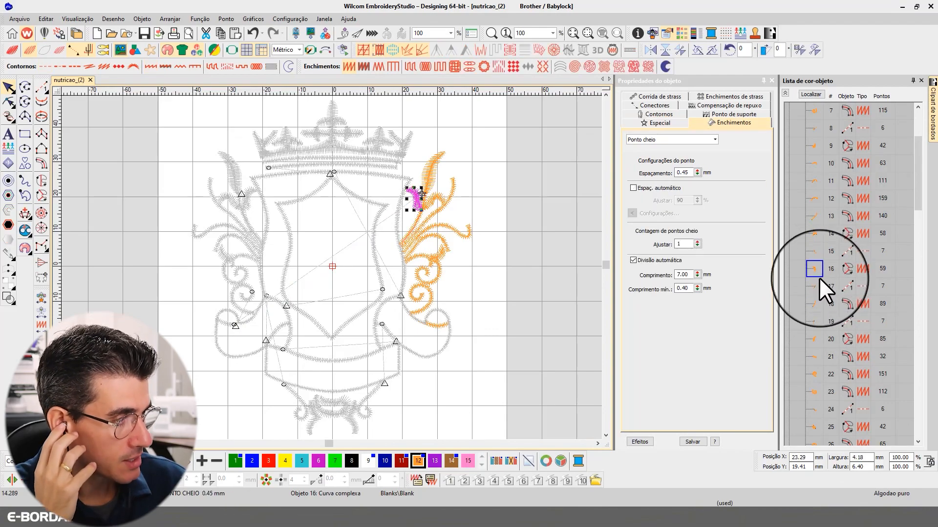
{"action": "left_click", "coordinate": [815, 286]}
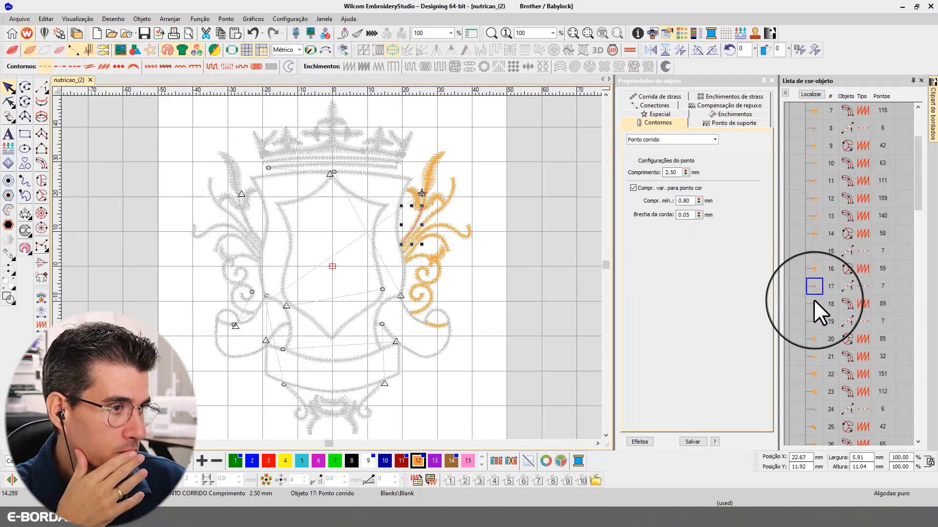
{"action": "left_click", "coordinate": [814, 303]}
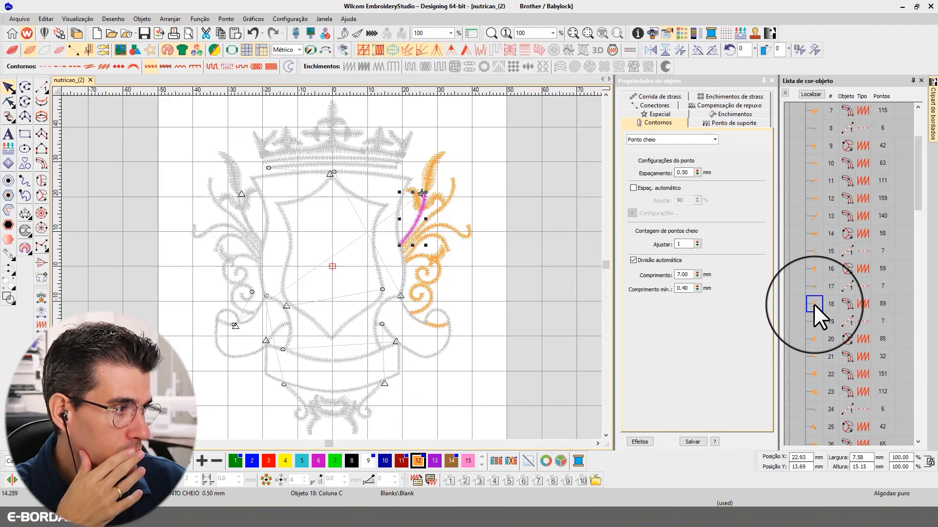
{"action": "left_click", "coordinate": [813, 287]}
{"action": "left_click", "coordinate": [814, 304]}
Delete the running-stitch line under the tall top petal of the right leaf ornament
{"action": "left_click", "coordinate": [812, 320]}
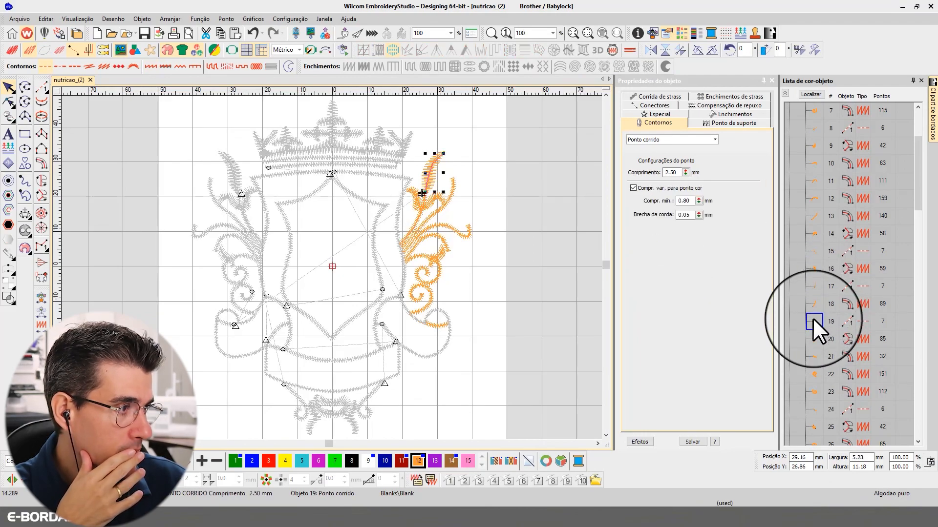
{"action": "key", "text": "Delete"}
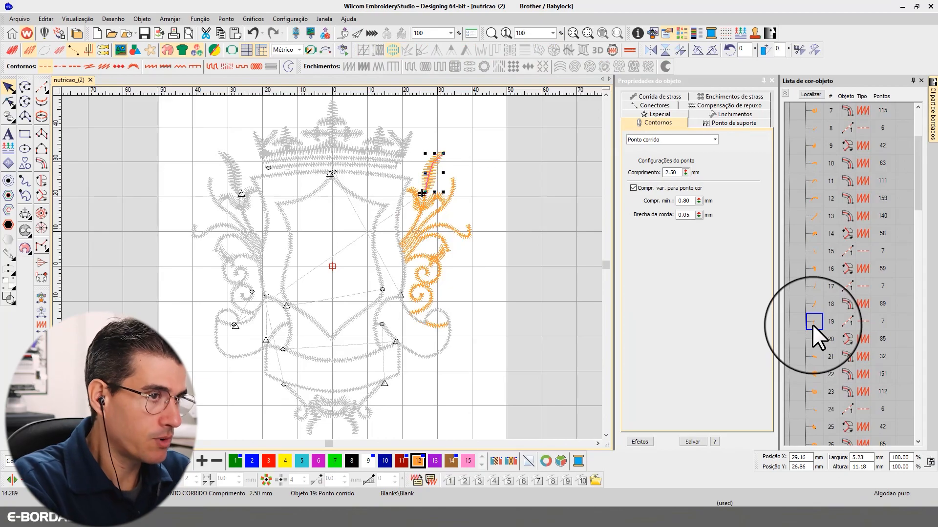
{"action": "left_click", "coordinate": [485, 185]}
{"action": "scroll", "coordinate": [485, 186], "scroll_direction": "up", "scroll_amount": 3}
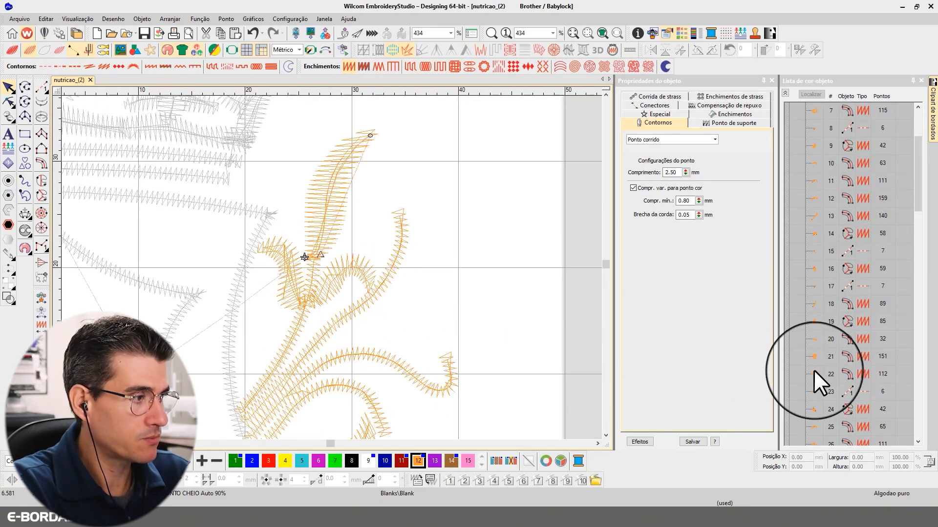
Examine the order of the right ornament's small curled petal, the running line and the satin stem by selecting each in turn
{"action": "left_click", "coordinate": [814, 340]}
{"action": "left_click", "coordinate": [812, 320]}
{"action": "left_click", "coordinate": [812, 301]}
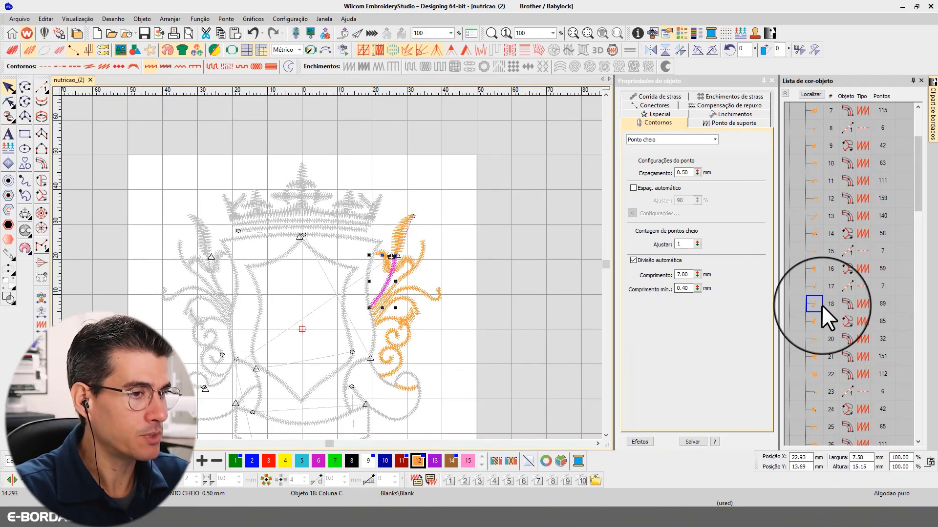
{"action": "scroll", "coordinate": [406, 299], "scroll_direction": "up", "scroll_amount": 3}
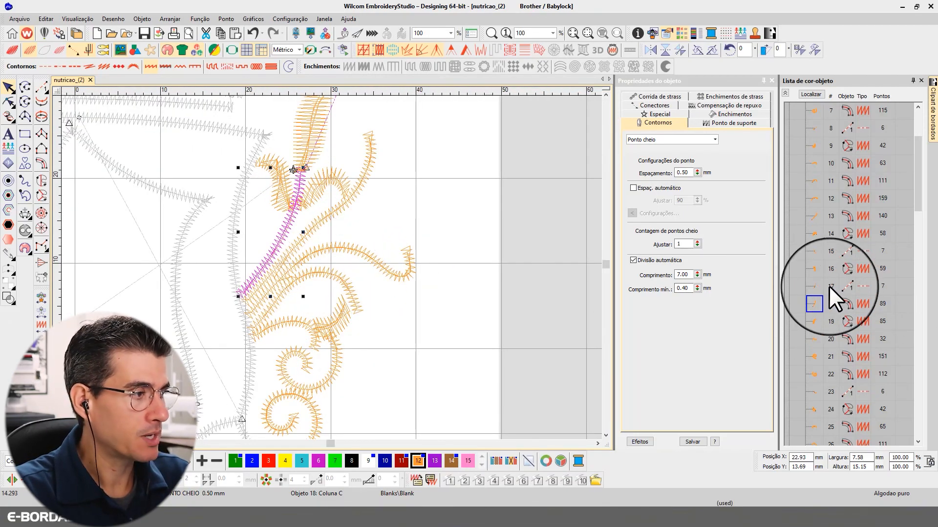
{"action": "key", "text": "Escape"}
{"action": "left_click", "coordinate": [813, 251]}
{"action": "left_click", "coordinate": [814, 285]}
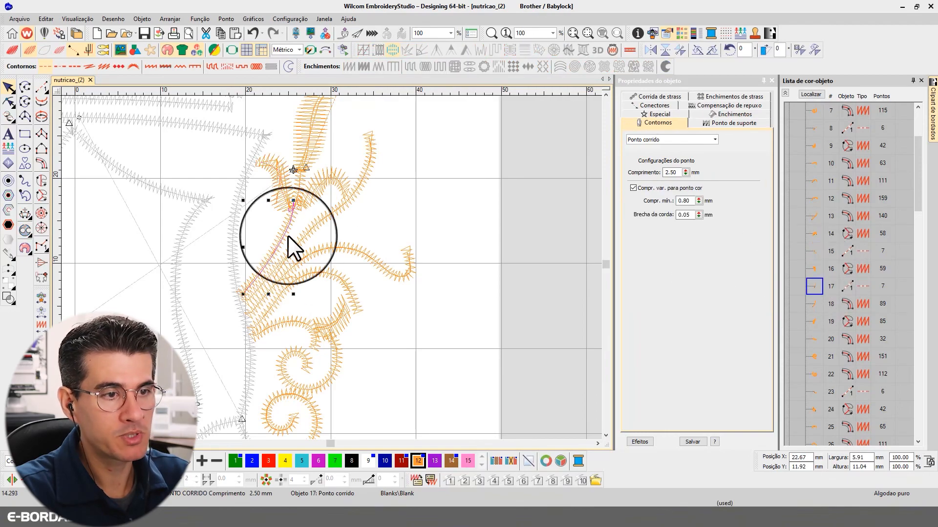
{"action": "left_click", "coordinate": [257, 265]}
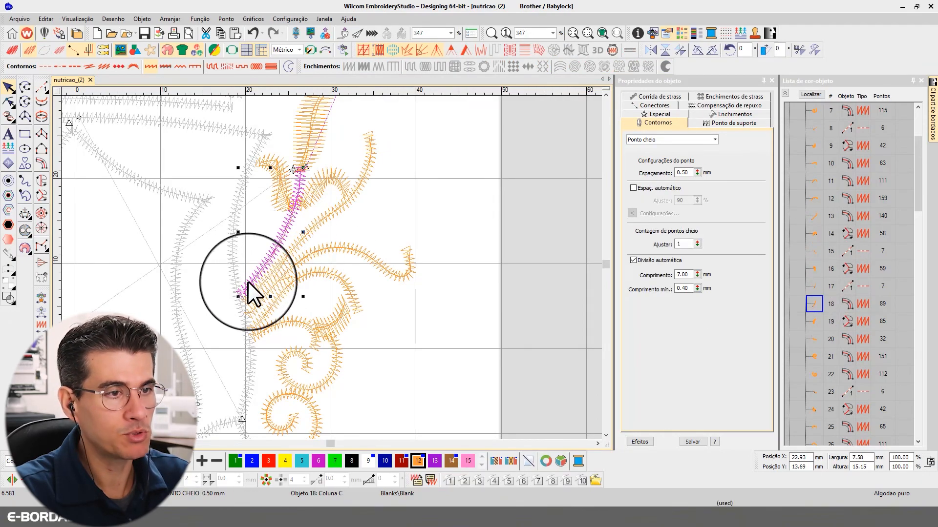
{"action": "left_click", "coordinate": [813, 287]}
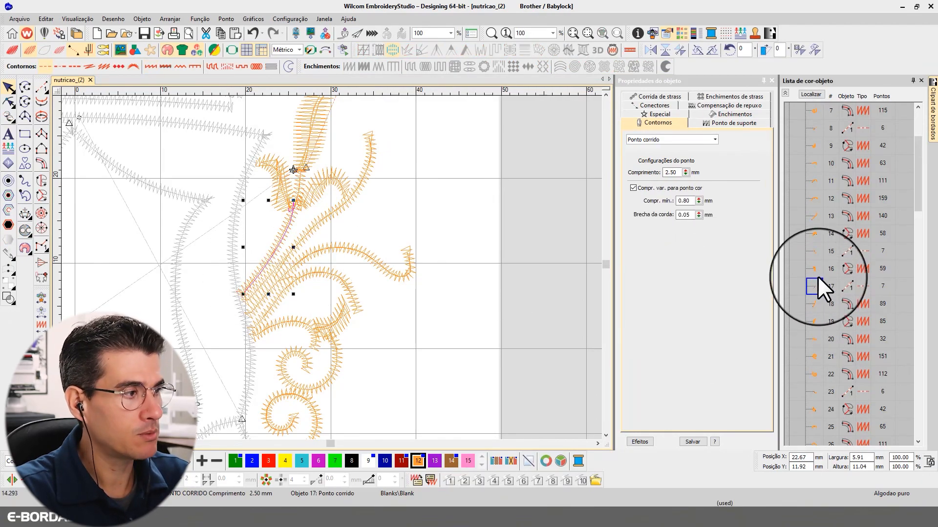
{"action": "left_click", "coordinate": [815, 267]}
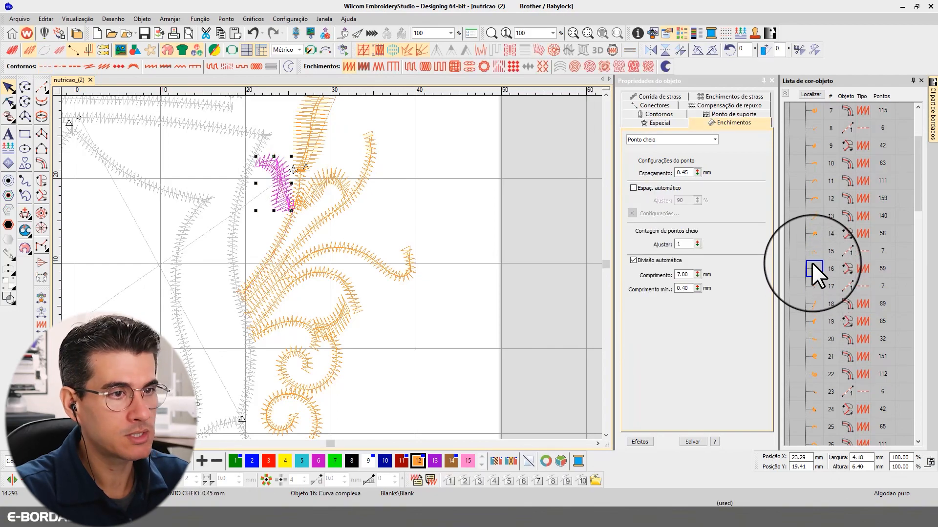
{"action": "left_click", "coordinate": [813, 287]}
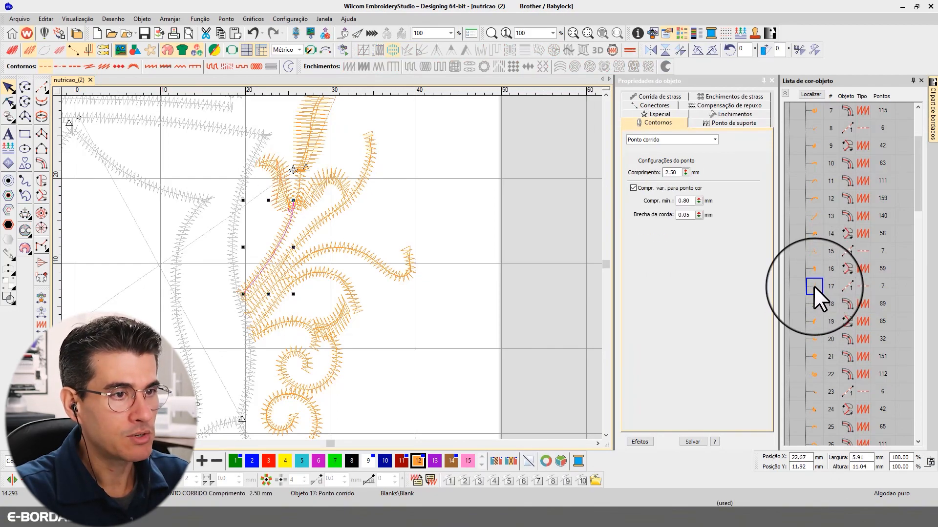
{"action": "left_click", "coordinate": [812, 303]}
Try to move the tall top petal directly after the small curled petal in the sewing order, and undo the move
{"action": "left_click_drag", "start_coordinate": [815, 323], "coordinate": [813, 270]}
{"action": "left_click", "coordinate": [813, 267]}
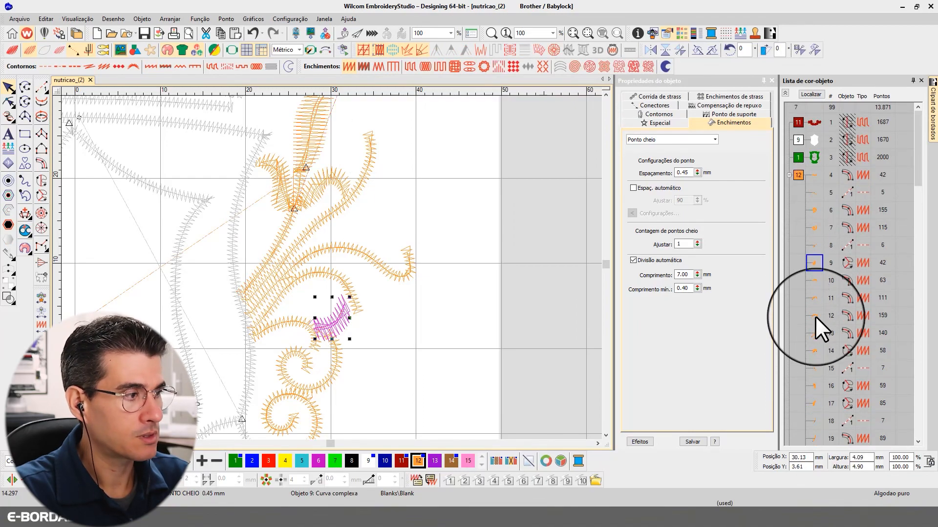
{"action": "key", "text": "ctrl+z"}
{"action": "scroll", "coordinate": [836, 295], "scroll_direction": "down", "scroll_amount": 4}
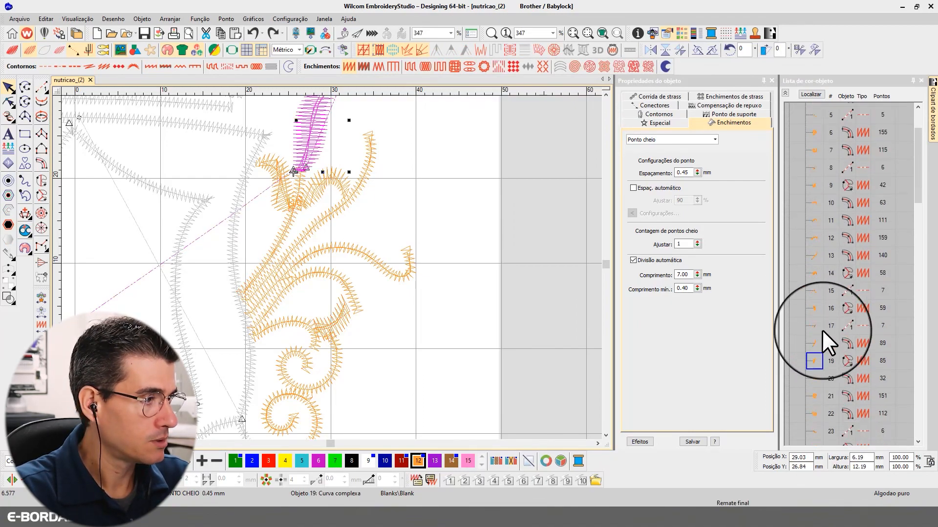
Move the tall top petal directly after the small curled petal in the sewing order, ahead of the stem's running line
{"action": "left_click", "coordinate": [816, 286]}
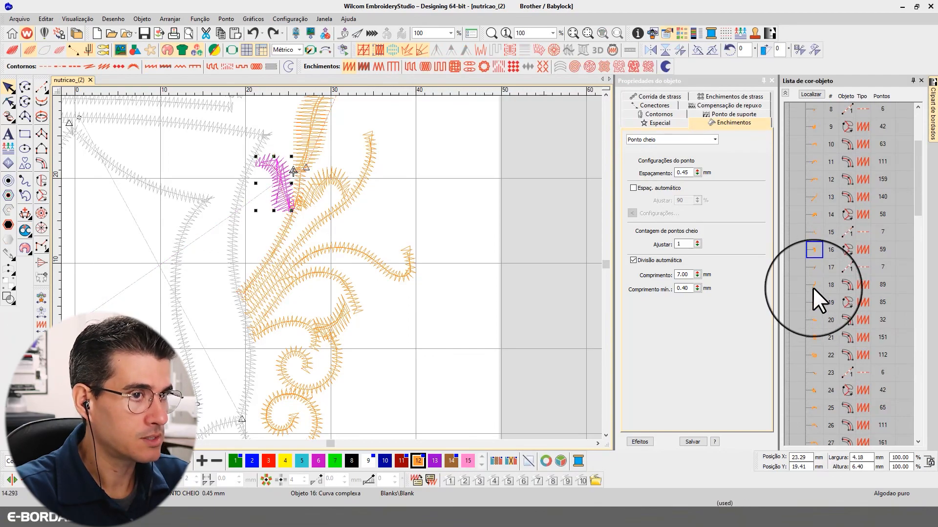
{"action": "left_click", "coordinate": [813, 252]}
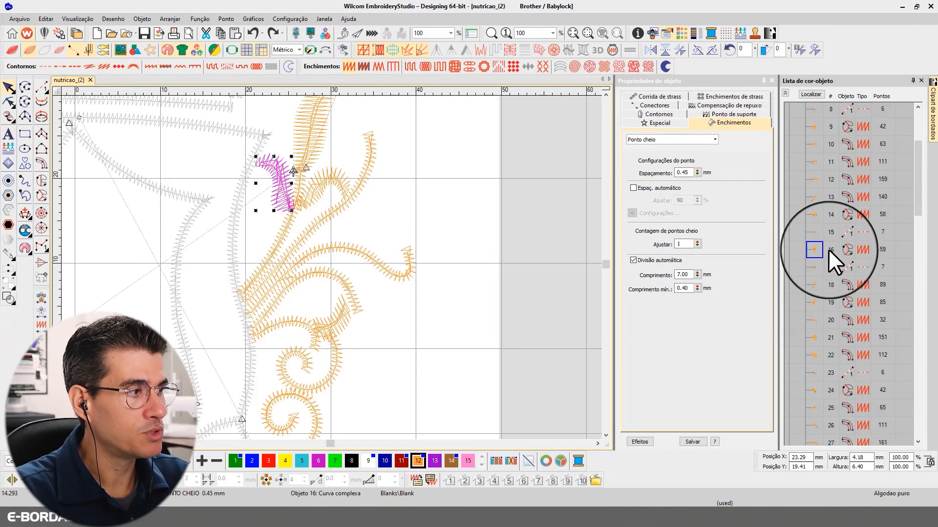
{"action": "left_click", "coordinate": [811, 288]}
{"action": "left_click", "coordinate": [814, 301]}
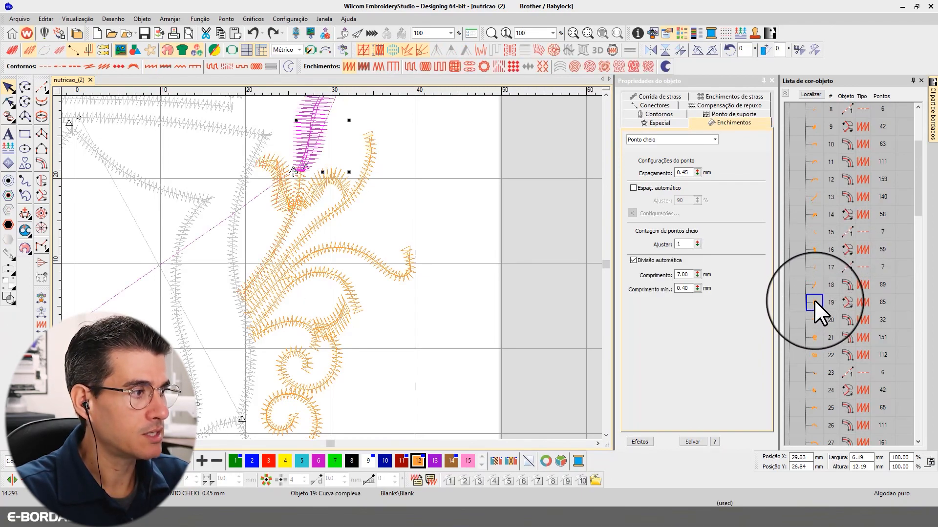
{"action": "left_click_drag", "start_coordinate": [813, 302], "coordinate": [815, 259]}
{"action": "scroll", "coordinate": [832, 356], "scroll_direction": "down", "scroll_amount": 3}
Reshape the small curled petal beside the tall one, adjusting its connection point at the base near the stem
{"action": "left_click", "coordinate": [814, 211]}
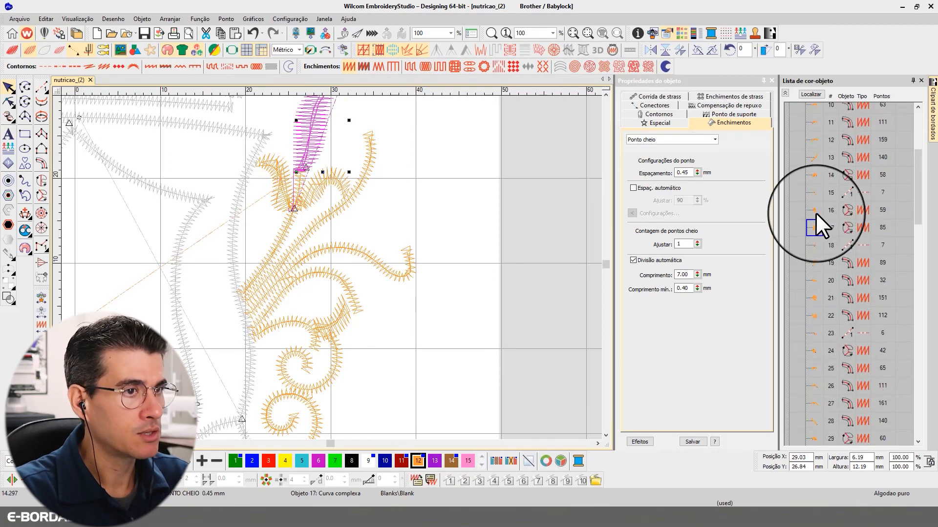
{"action": "left_click", "coordinate": [8, 101]}
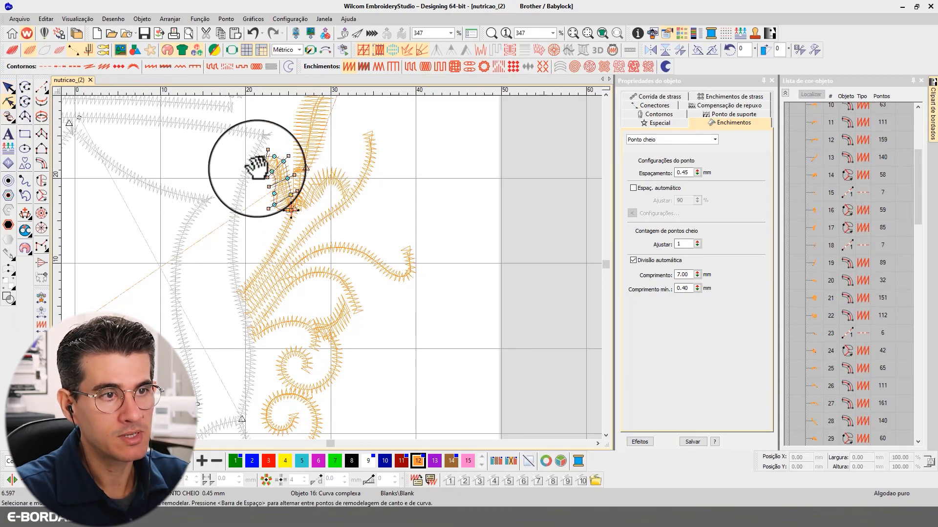
{"action": "left_click_drag", "start_coordinate": [291, 188], "coordinate": [305, 208]}
{"action": "left_click", "coordinate": [9, 87]}
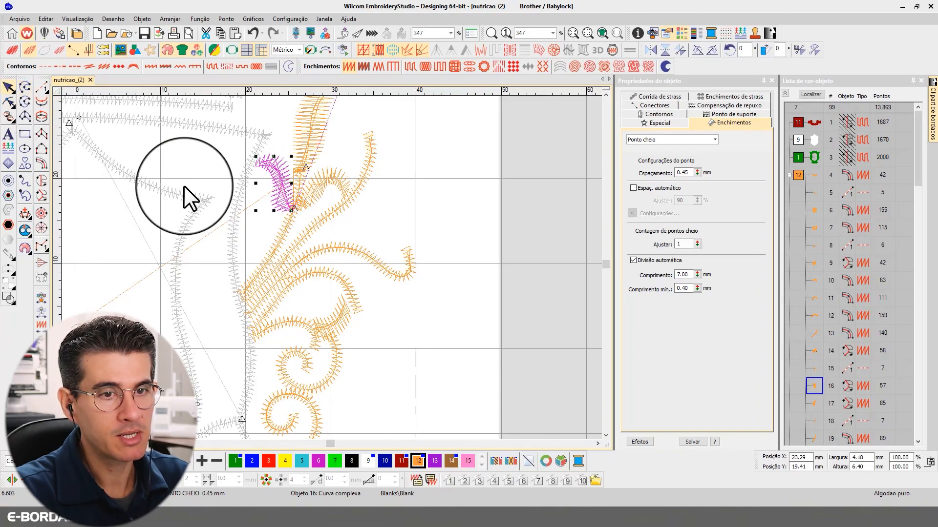
Travel backward in 10-stitch increments through the stem and the tall petal to the small curled petal
{"action": "left_click", "coordinate": [43, 414]}
{"action": "left_click", "coordinate": [43, 414]}
{"action": "left_click", "coordinate": [42, 414]}
{"action": "left_click", "coordinate": [43, 414]}
{"action": "left_click", "coordinate": [43, 414]}
{"action": "left_click", "coordinate": [43, 414]}
{"action": "left_click", "coordinate": [43, 414]}
{"action": "left_click", "coordinate": [43, 414]}
{"action": "left_click", "coordinate": [43, 414]}
{"action": "left_click", "coordinate": [43, 414]}
{"action": "left_click", "coordinate": [43, 414]}
{"action": "left_click", "coordinate": [43, 414]}
{"action": "left_click", "coordinate": [43, 414]}
{"action": "left_click", "coordinate": [43, 415]}
{"action": "left_click", "coordinate": [43, 415]}
{"action": "left_click", "coordinate": [43, 414]}
{"action": "left_click", "coordinate": [43, 414]}
{"action": "left_click", "coordinate": [43, 414]}
{"action": "left_click", "coordinate": [43, 414]}
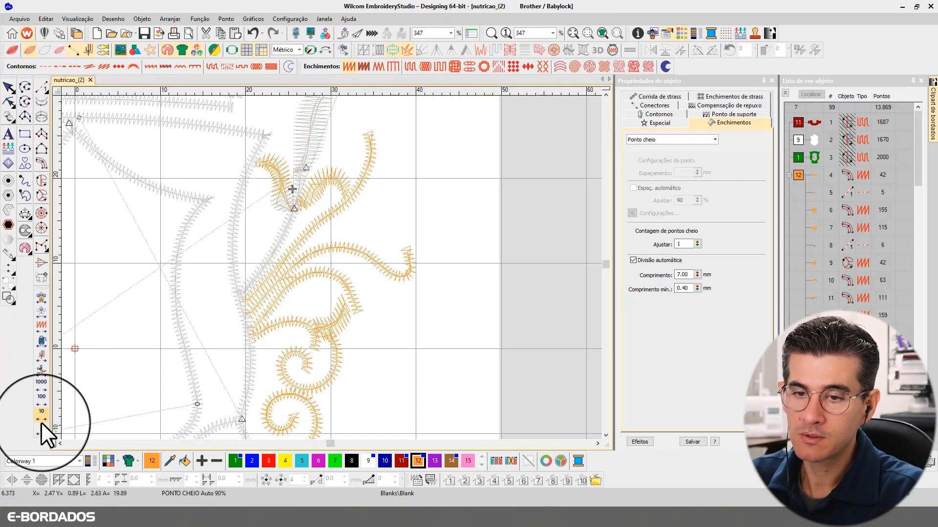
Travel forward stitch by stitch to the base of the small curled petal to check its connection
{"action": "right_click", "coordinate": [38, 432]}
{"action": "right_click", "coordinate": [38, 432]}
{"action": "right_click", "coordinate": [38, 432]}
{"action": "right_click", "coordinate": [38, 432]}
{"action": "right_click", "coordinate": [38, 432]}
{"action": "right_click", "coordinate": [38, 432]}
{"action": "right_click", "coordinate": [38, 432]}
{"action": "right_click", "coordinate": [38, 432]}
{"action": "right_click", "coordinate": [38, 432]}
{"action": "right_click", "coordinate": [38, 432]}
{"action": "right_click", "coordinate": [38, 432]}
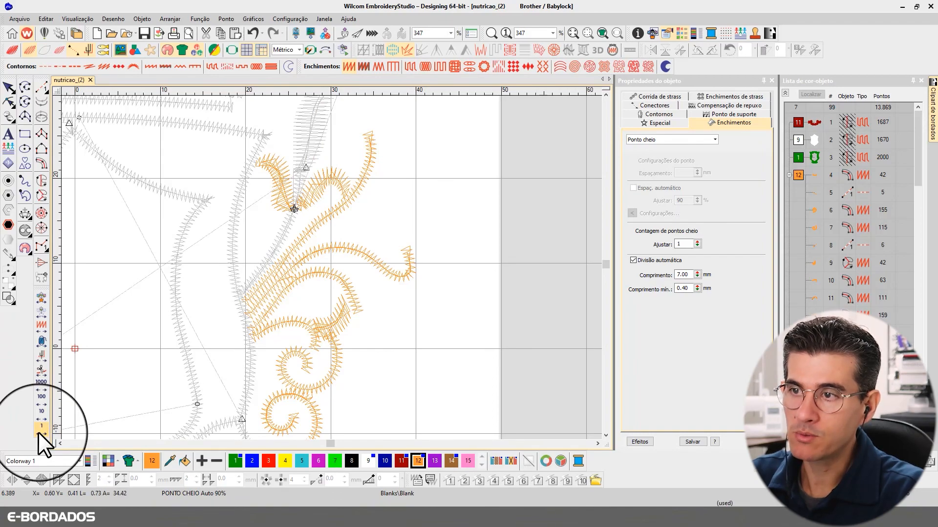
Reshape the tall top petal by moving its entry point from the tip down to its base near the stem
{"action": "left_click", "coordinate": [299, 145]}
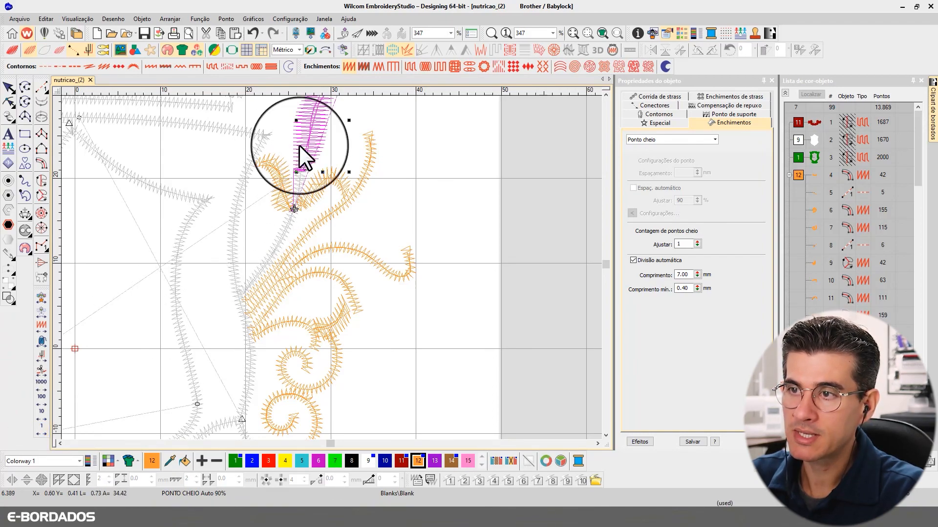
{"action": "left_click", "coordinate": [9, 101]}
{"action": "scroll", "coordinate": [415, 161], "scroll_direction": "up", "scroll_amount": 2}
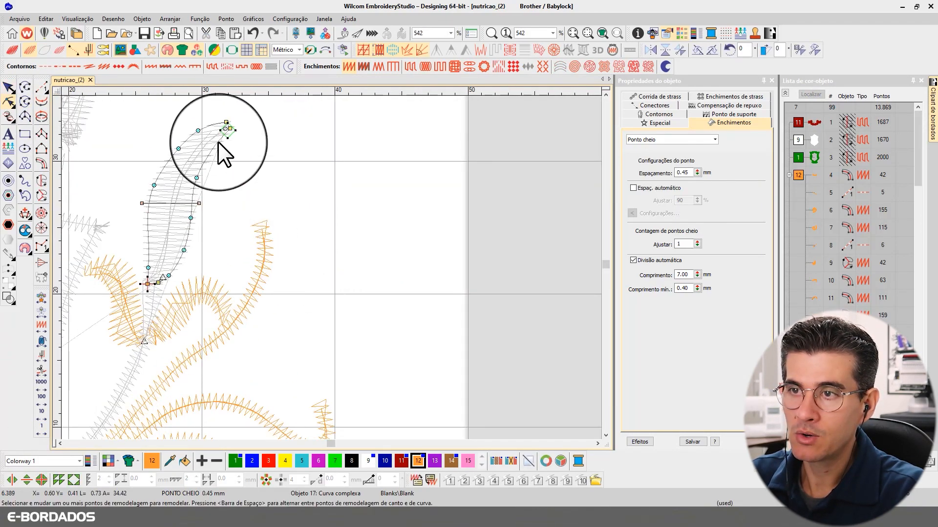
{"action": "left_click_drag", "start_coordinate": [160, 280], "coordinate": [144, 308]}
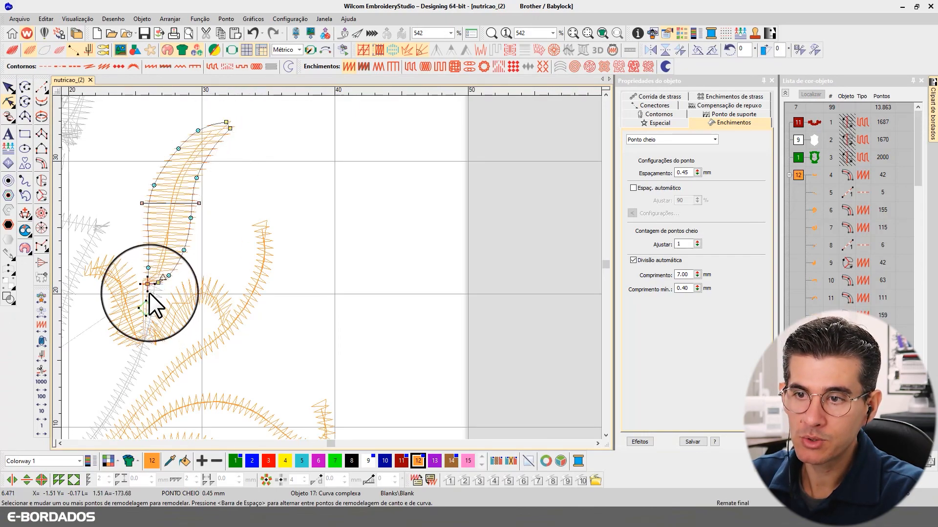
{"action": "left_click", "coordinate": [8, 87]}
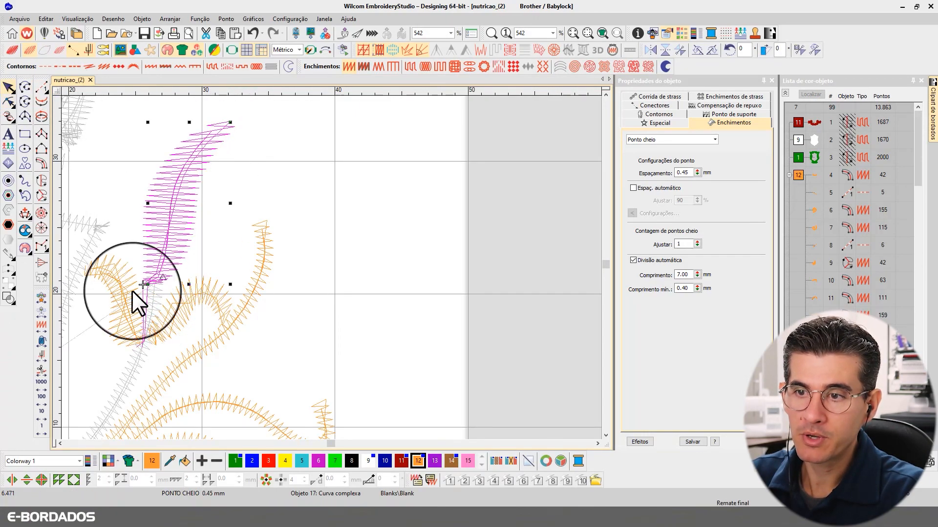
{"action": "left_click", "coordinate": [61, 444]}
{"action": "left_click", "coordinate": [62, 444]}
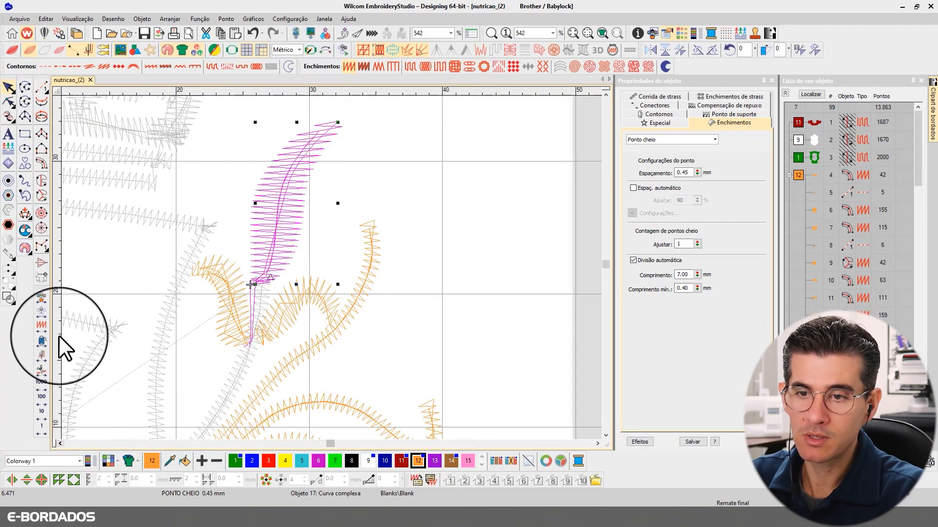
Deselect the tall petal and travel backward in 10-stitch increments to the base of the small curled petal
{"action": "key", "text": "Escape"}
{"action": "left_click", "coordinate": [42, 413]}
{"action": "left_click", "coordinate": [42, 414]}
{"action": "left_click", "coordinate": [42, 413]}
{"action": "left_click", "coordinate": [42, 413]}
{"action": "left_click", "coordinate": [42, 413]}
{"action": "left_click", "coordinate": [42, 413]}
{"action": "left_click", "coordinate": [42, 414]}
{"action": "left_click", "coordinate": [42, 413]}
{"action": "left_click", "coordinate": [42, 413]}
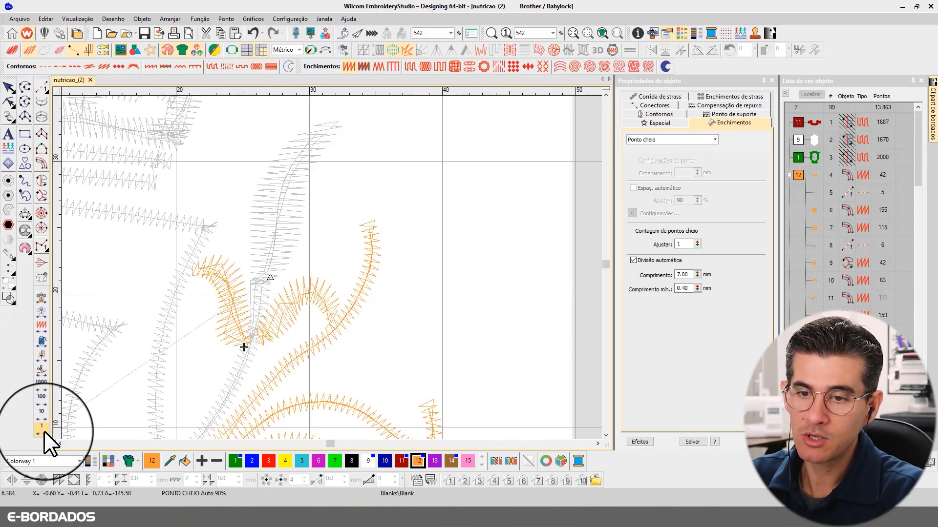
Travel forward by single stitches and 10-stitch increments through the tall petal to check how it is sewn up to its base
{"action": "left_click", "coordinate": [42, 429]}
{"action": "left_click", "coordinate": [42, 429]}
{"action": "left_click", "coordinate": [42, 429]}
{"action": "left_click", "coordinate": [42, 429]}
{"action": "left_click", "coordinate": [42, 429]}
{"action": "left_click", "coordinate": [42, 429]}
{"action": "left_click", "coordinate": [42, 414]}
{"action": "left_click", "coordinate": [42, 414]}
{"action": "left_click", "coordinate": [42, 415]}
{"action": "left_click", "coordinate": [42, 414]}
{"action": "left_click", "coordinate": [42, 414]}
{"action": "left_click", "coordinate": [42, 414]}
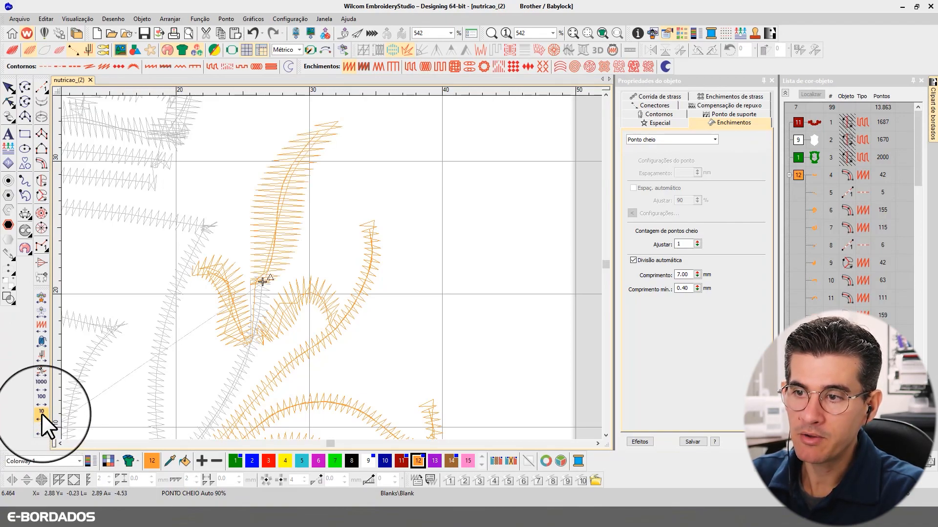
{"action": "left_click", "coordinate": [42, 414]}
{"action": "key", "text": "shift+z"}
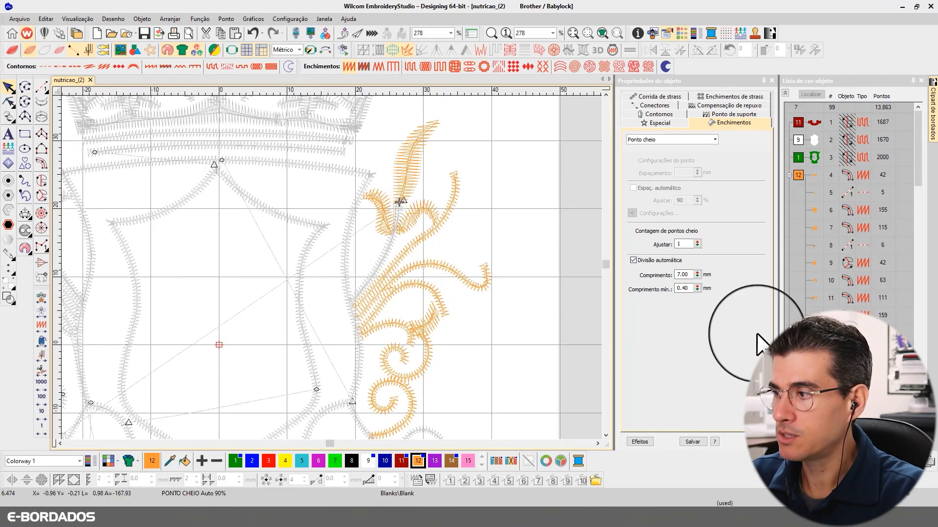
Delete the running-stitch connector that travels along the right ornament's stem up to the tall petal
{"action": "left_click", "coordinate": [814, 352]}
{"action": "left_click", "coordinate": [813, 334]}
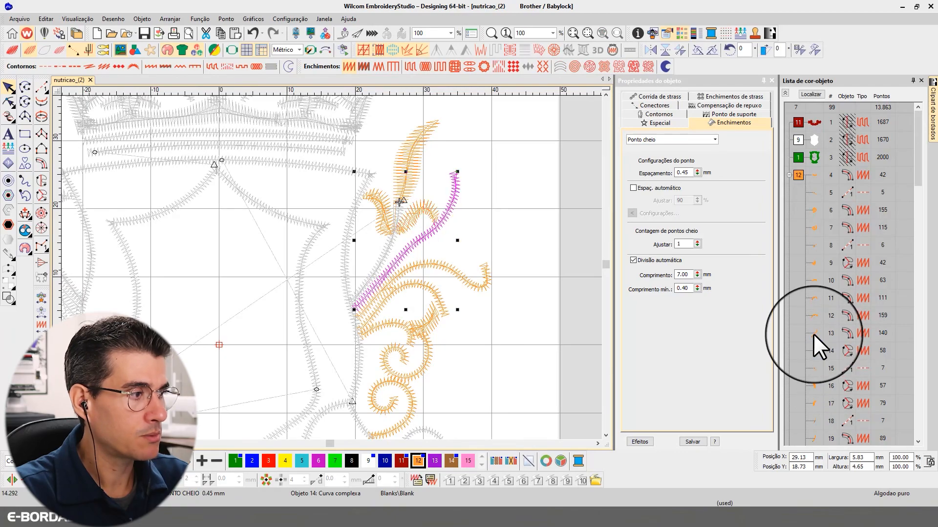
{"action": "left_click", "coordinate": [814, 317]}
{"action": "left_click", "coordinate": [813, 385]}
{"action": "left_click", "coordinate": [405, 141]}
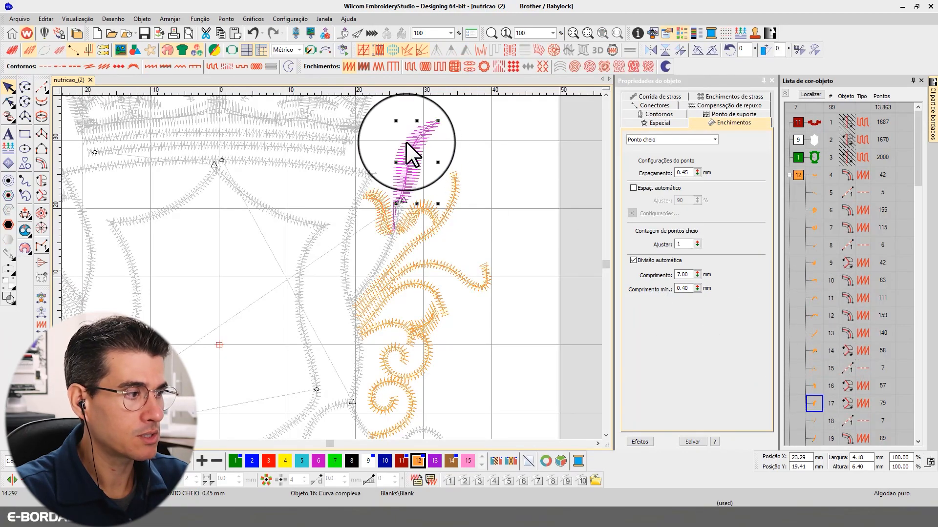
{"action": "left_click", "coordinate": [816, 420]}
{"action": "scroll", "coordinate": [824, 384], "scroll_direction": "down", "scroll_amount": 1}
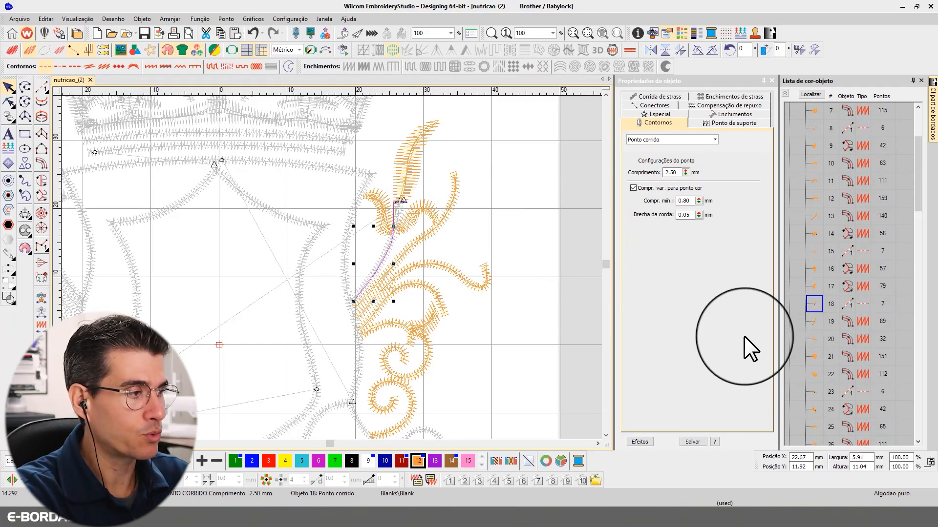
{"action": "key", "text": "Delete"}
Reshape the right ornament's stem column so it sews from the tall petal down to its base beside the shield
{"action": "left_click", "coordinate": [823, 304]}
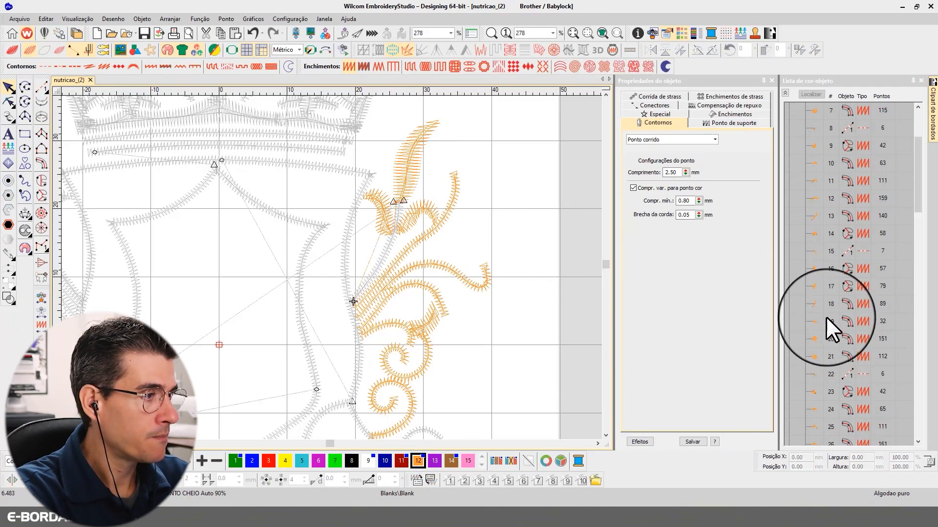
{"action": "left_click", "coordinate": [8, 102]}
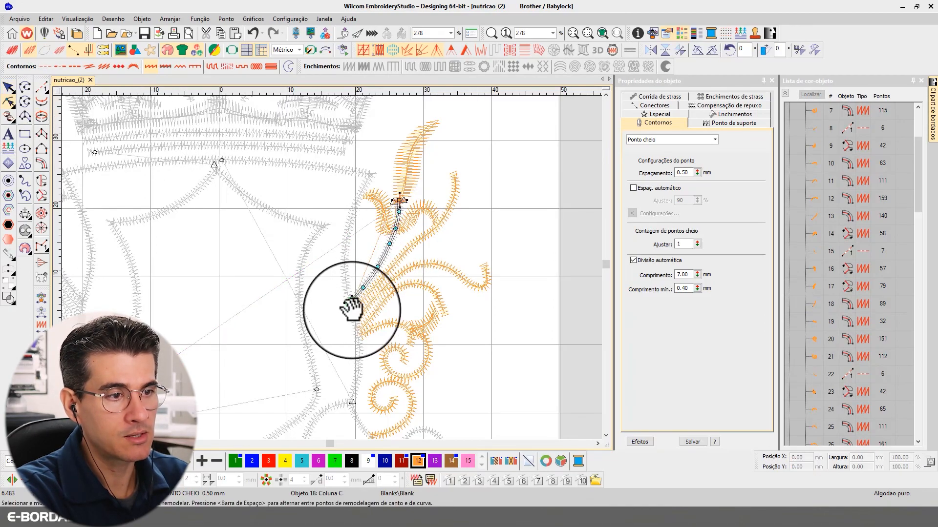
{"action": "mouse_move", "coordinate": [410, 201]}
{"action": "left_mouse_down"}
{"action": "mouse_move", "coordinate": [403, 185]}
{"action": "mouse_move", "coordinate": [377, 259]}
{"action": "mouse_move", "coordinate": [339, 312]}
{"action": "left_mouse_up"}
{"action": "left_click", "coordinate": [8, 88]}
{"action": "scroll", "coordinate": [332, 267], "scroll_direction": "down", "scroll_amount": 2}
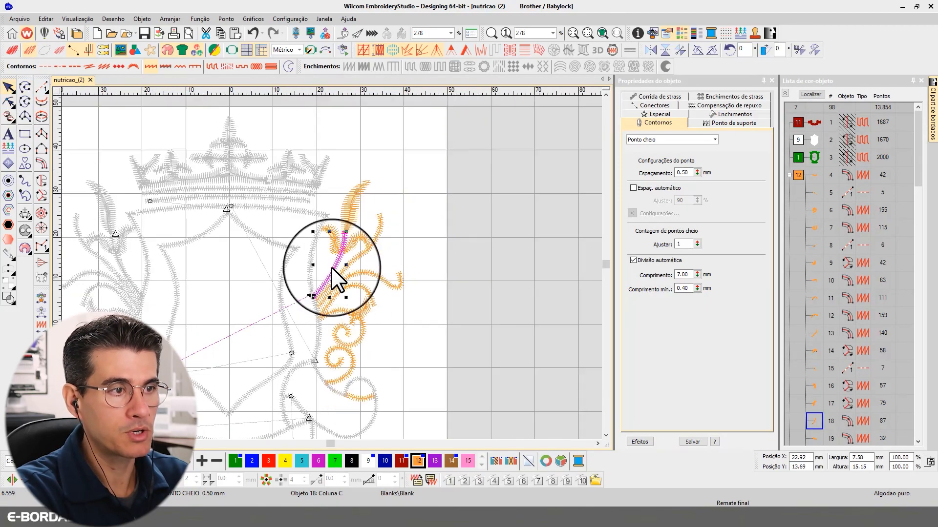
{"action": "left_click", "coordinate": [463, 215]}
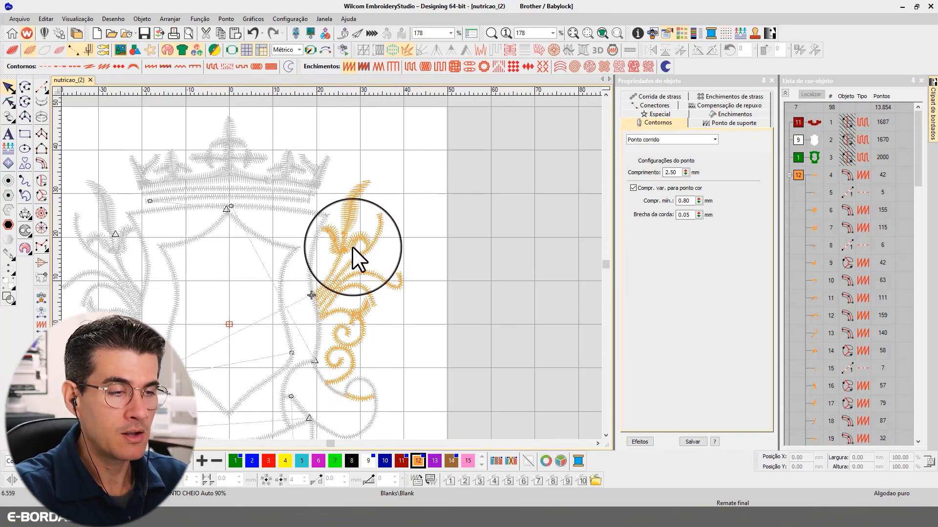
Start a 2.50 mm running stitch at the right stem's base, tracing the shield's right edge and top border to its upper left corner
{"action": "key", "text": "t"}
{"action": "key", "text": "t"}
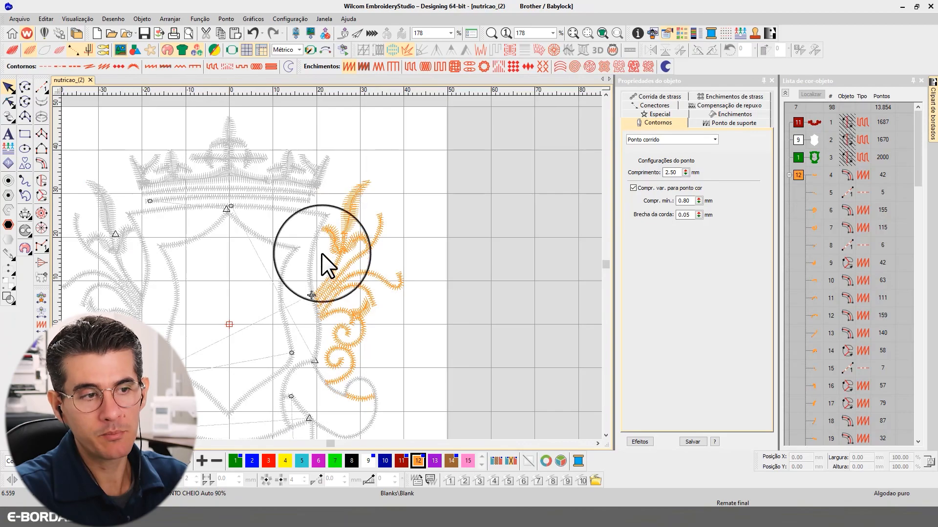
{"action": "scroll", "coordinate": [330, 268], "scroll_direction": "up", "scroll_amount": 2}
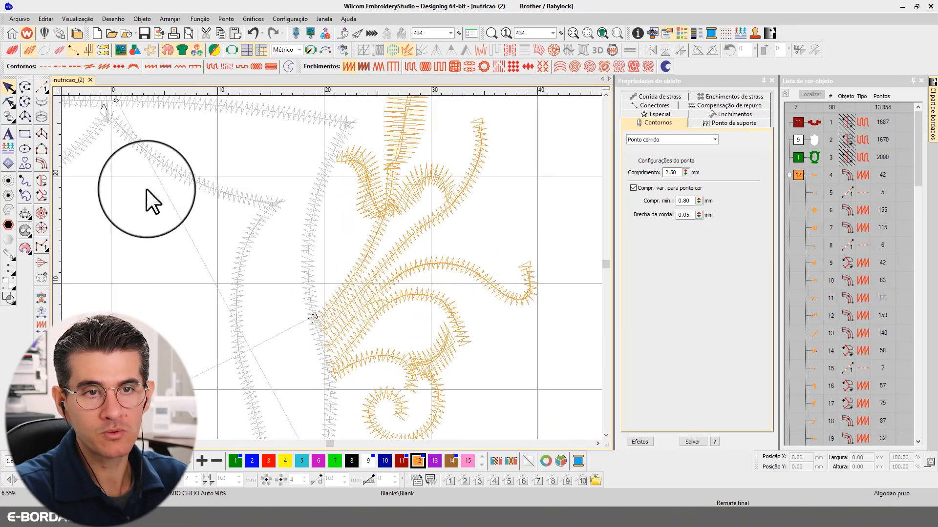
{"action": "left_click", "coordinate": [37, 89]}
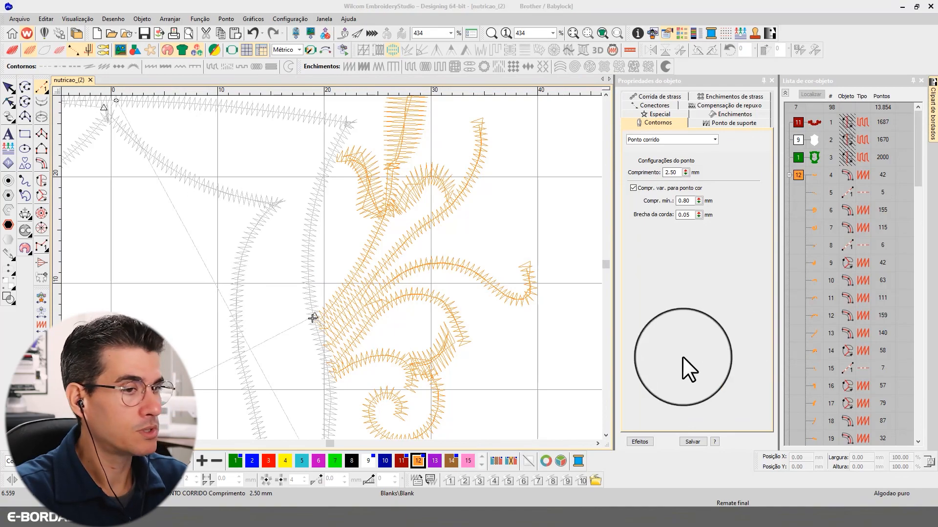
{"action": "left_click", "coordinate": [314, 316]}
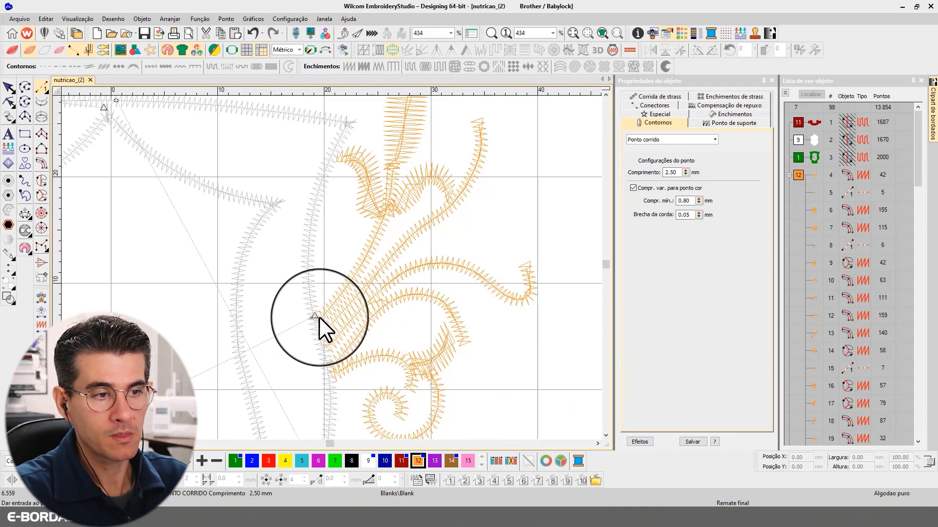
{"action": "right_click", "coordinate": [308, 245]}
{"action": "right_click", "coordinate": [319, 187]}
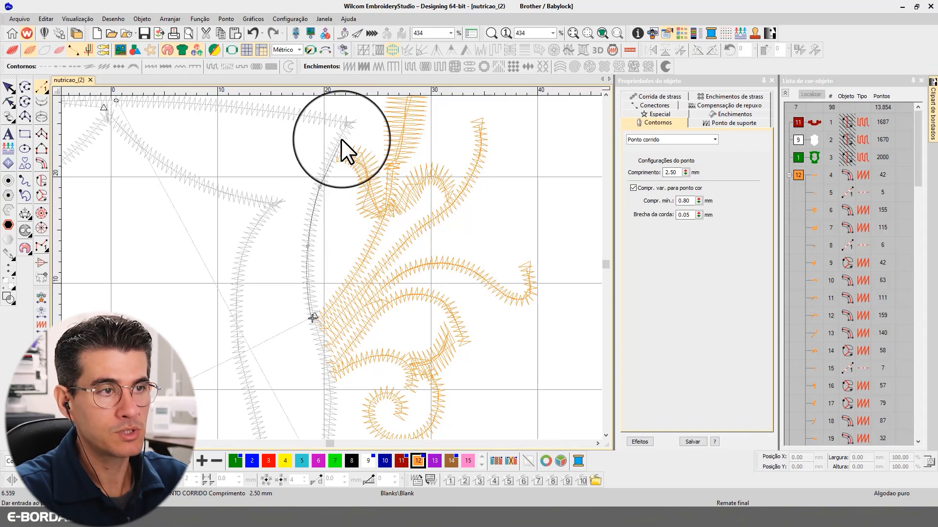
{"action": "left_click", "coordinate": [348, 123]}
{"action": "right_click", "coordinate": [260, 181]}
{"action": "right_click", "coordinate": [152, 178]}
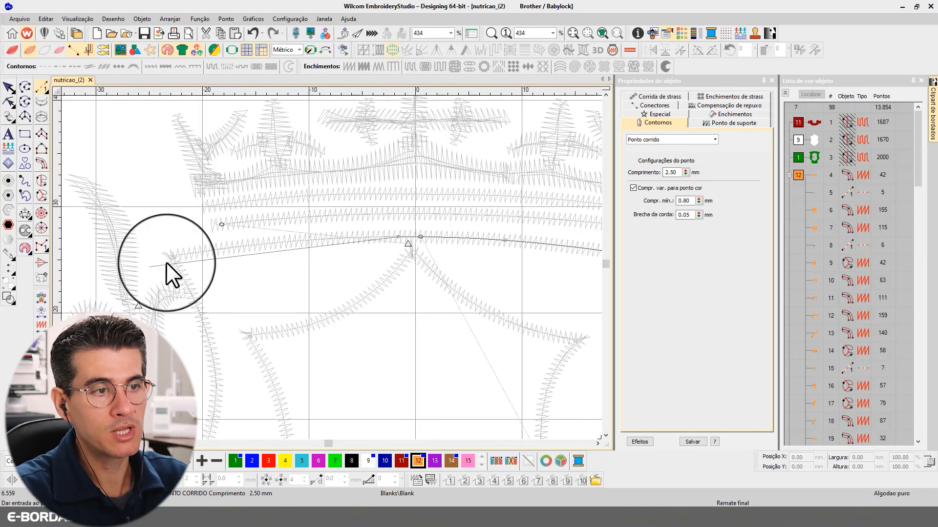
{"action": "right_click", "coordinate": [172, 255]}
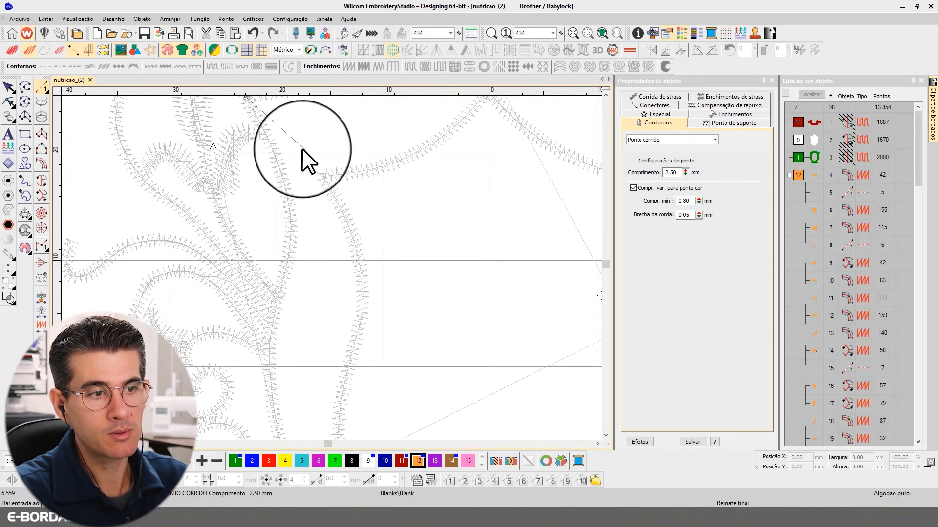
Continue the running stitch with curve points down the shield's left edge to the corner beside the lower scroll
{"action": "right_click", "coordinate": [265, 137]}
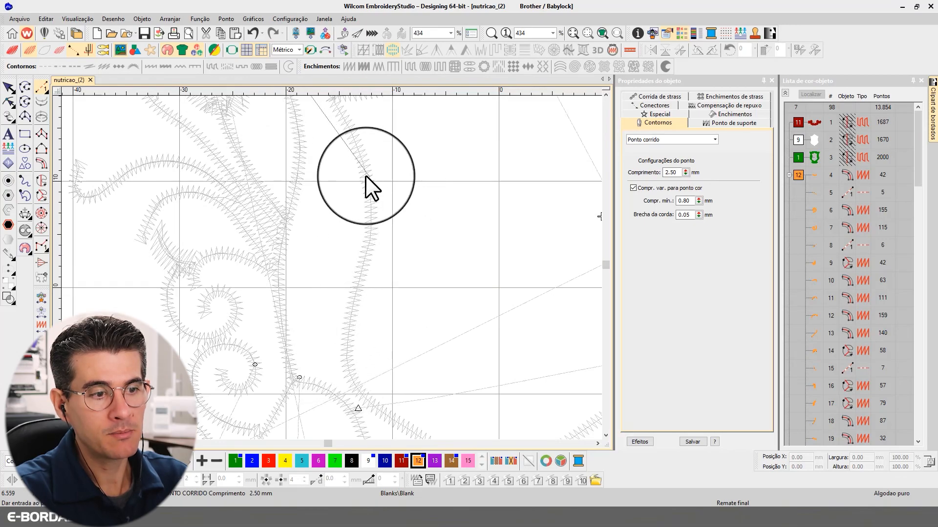
{"action": "scroll", "coordinate": [365, 291], "scroll_direction": "down", "scroll_amount": 3}
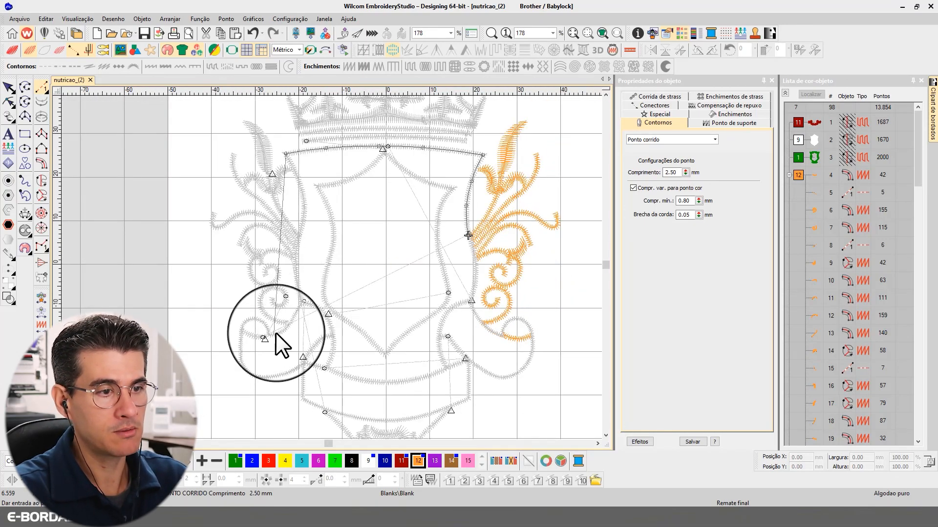
{"action": "left_click", "coordinate": [468, 233]}
{"action": "key", "text": "Return"}
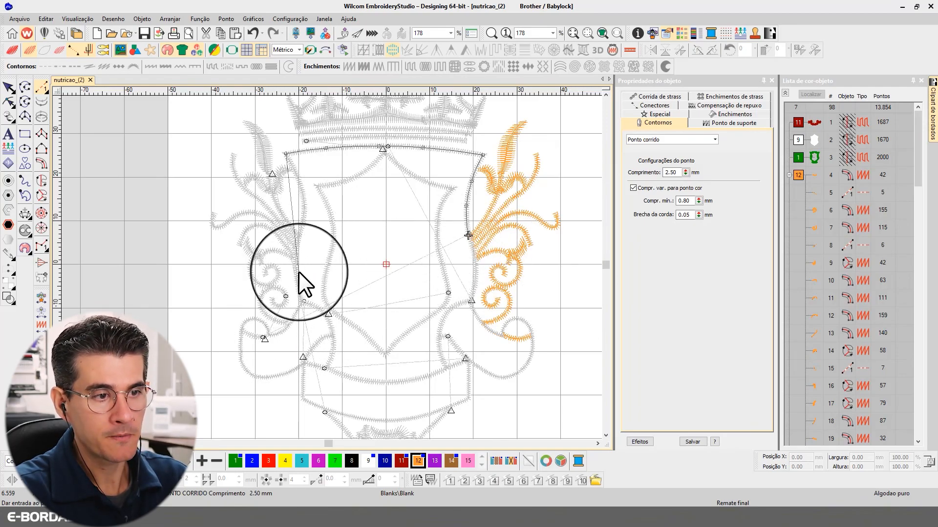
{"action": "scroll", "coordinate": [299, 274], "scroll_direction": "up", "scroll_amount": 3}
{"action": "scroll", "coordinate": [331, 268], "scroll_direction": "down", "scroll_amount": 2}
{"action": "scroll", "coordinate": [337, 176], "scroll_direction": "up", "scroll_amount": 5}
{"action": "scroll", "coordinate": [331, 268], "scroll_direction": "down", "scroll_amount": 3}
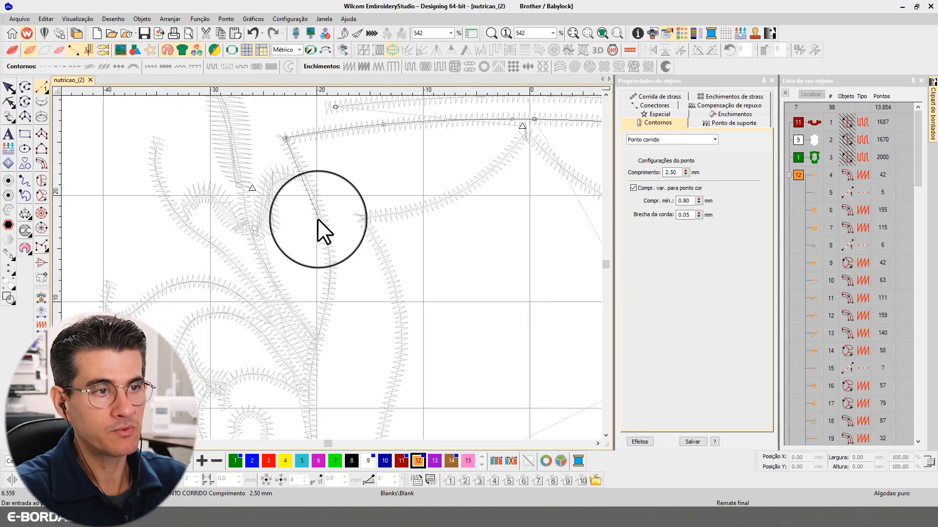
{"action": "right_click", "coordinate": [317, 208]}
{"action": "right_click", "coordinate": [329, 269]}
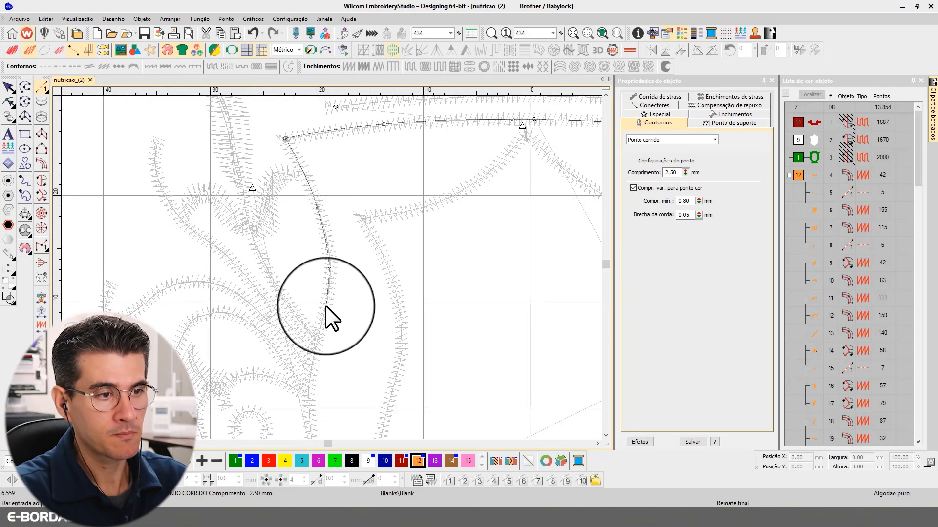
{"action": "right_click", "coordinate": [324, 309]}
{"action": "right_click", "coordinate": [314, 348]}
{"action": "left_click_drag", "start_coordinate": [313, 378], "coordinate": [352, 141]}
{"action": "right_click", "coordinate": [347, 172]}
{"action": "right_click", "coordinate": [353, 220]}
{"action": "right_click", "coordinate": [363, 263]}
Extend the running stitch along the lower left scroll to the start of its curl column and finish the object
{"action": "right_click", "coordinate": [337, 309]}
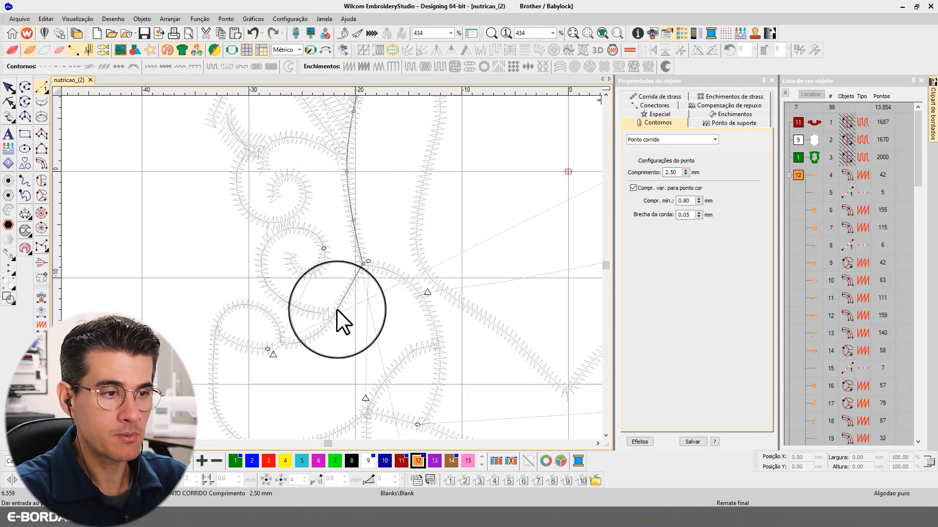
{"action": "right_click", "coordinate": [307, 338]}
{"action": "right_click", "coordinate": [281, 344]}
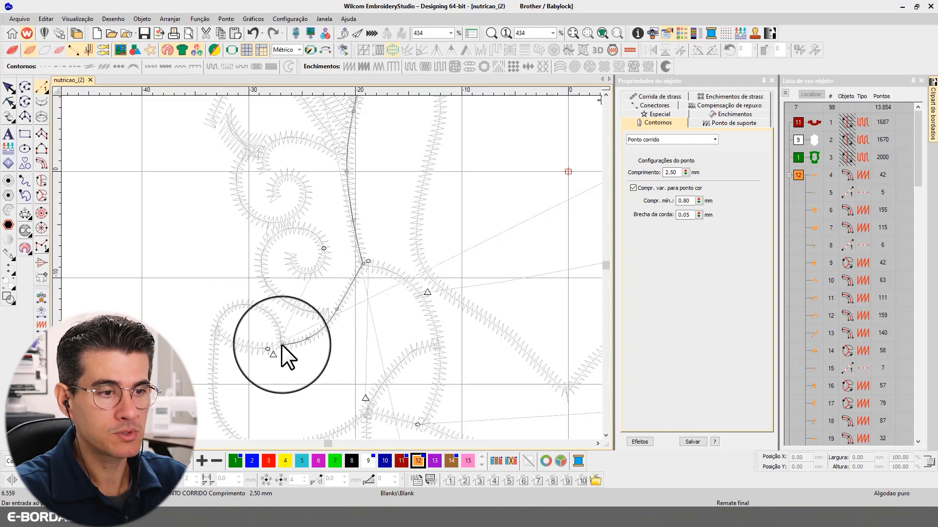
{"action": "right_click", "coordinate": [268, 348]}
{"action": "key", "text": "Return"}
{"action": "left_click", "coordinate": [9, 87]}
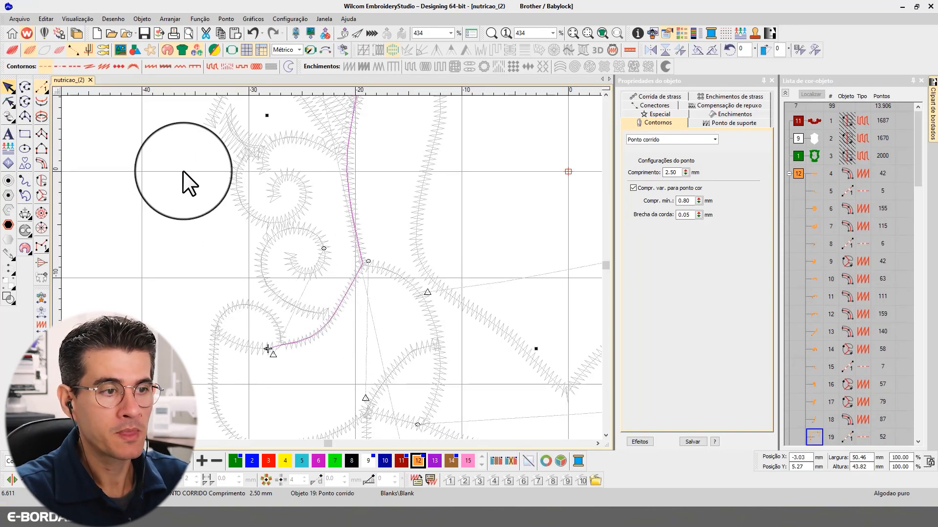
Deselect the new connector and travel in 10-stitch increments through the lower left curl column
{"action": "key", "text": "0"}
{"action": "scroll", "coordinate": [332, 268], "scroll_direction": "up", "scroll_amount": 2}
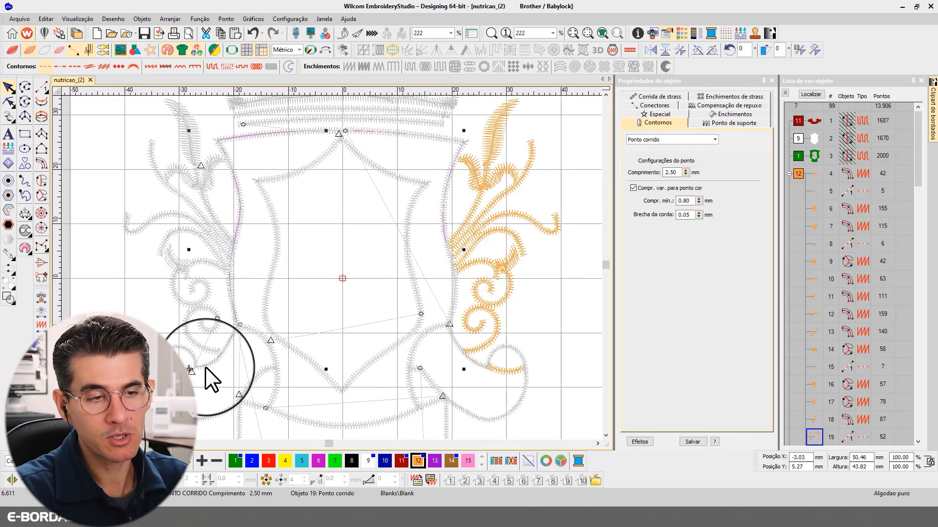
{"action": "scroll", "coordinate": [205, 367], "scroll_direction": "up", "scroll_amount": 2}
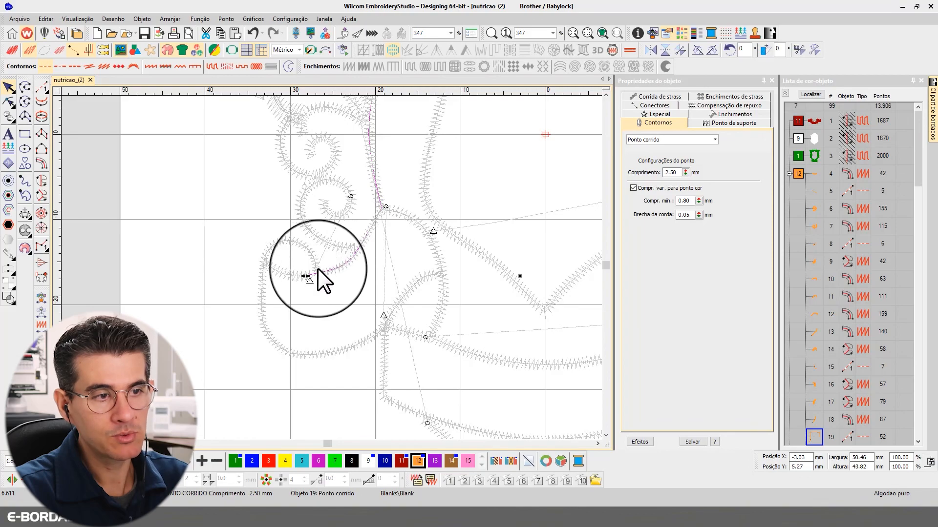
{"action": "key", "text": "Escape"}
{"action": "left_click", "coordinate": [38, 416]}
{"action": "left_click", "coordinate": [38, 416]}
{"action": "left_click", "coordinate": [38, 416]}
{"action": "left_click", "coordinate": [38, 416]}
{"action": "right_click", "coordinate": [38, 416]}
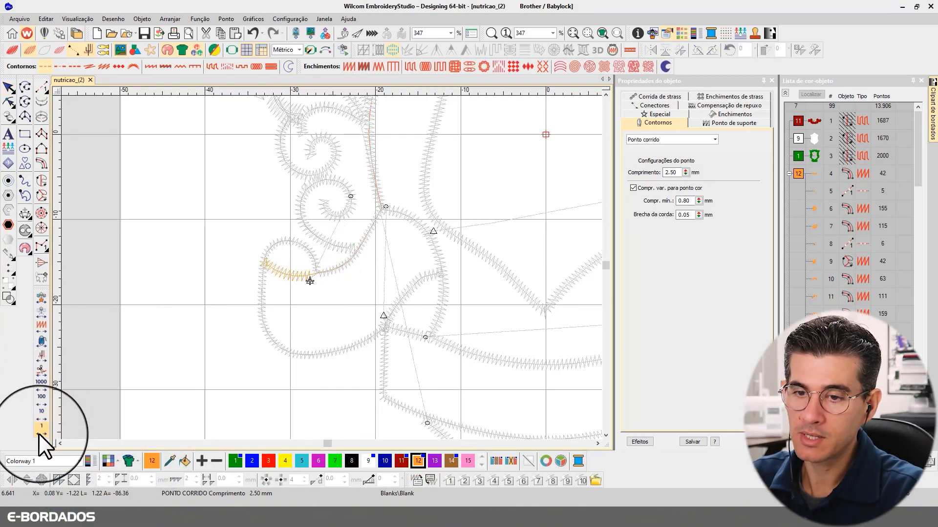
Travel stitch by stitch from the end of the lower left curl column to check the jump towards the spiral
{"action": "left_click", "coordinate": [39, 434]}
{"action": "left_click", "coordinate": [39, 434]}
{"action": "left_click", "coordinate": [39, 434]}
{"action": "left_click", "coordinate": [39, 433]}
{"action": "left_click", "coordinate": [39, 434]}
{"action": "left_click", "coordinate": [39, 433]}
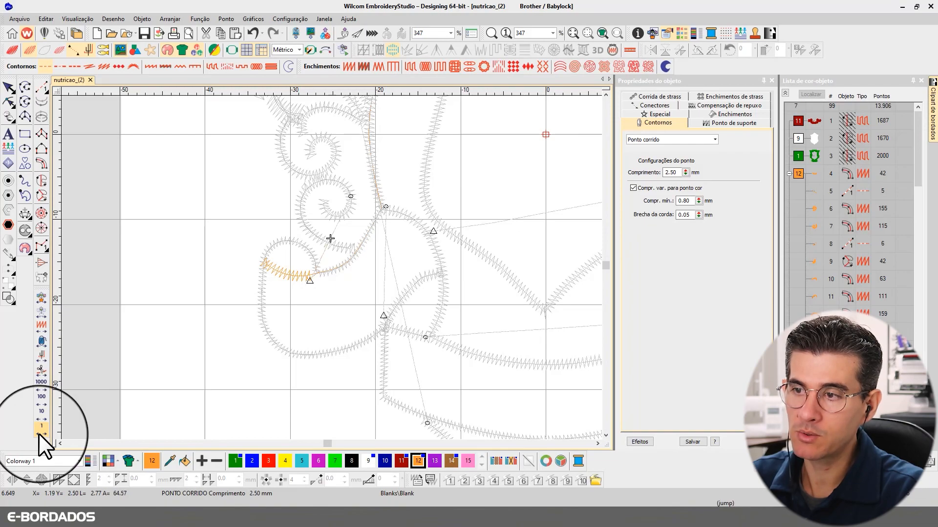
{"action": "right_click", "coordinate": [39, 434]}
{"action": "right_click", "coordinate": [39, 434]}
{"action": "left_click", "coordinate": [39, 434]}
{"action": "left_click", "coordinate": [39, 434]}
{"action": "left_click", "coordinate": [39, 433]}
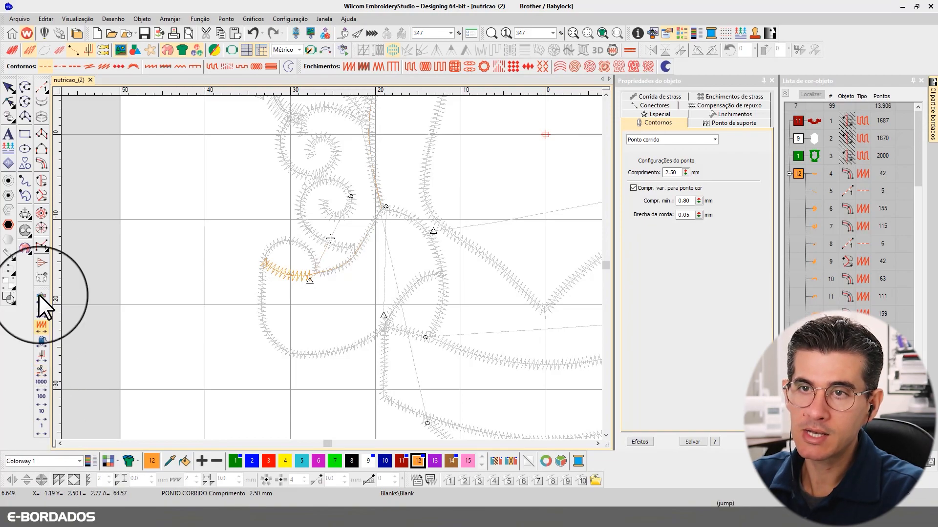
Digitize a 2.50 mm running stitch from the lower left curl along the scroll and around the spiral to its starting point
{"action": "left_click", "coordinate": [41, 86]}
{"action": "left_click", "coordinate": [315, 273]}
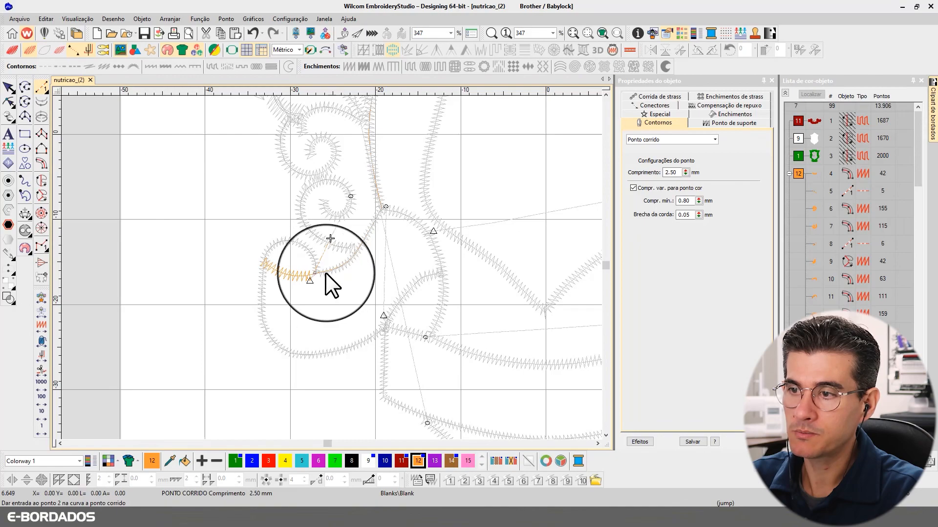
{"action": "left_click", "coordinate": [339, 265]}
{"action": "left_click", "coordinate": [357, 251]}
{"action": "left_click", "coordinate": [330, 240]}
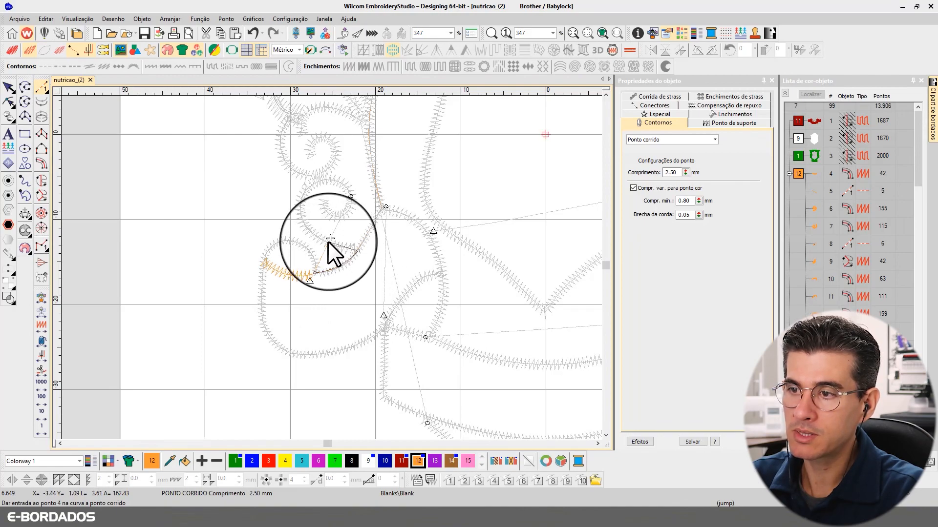
{"action": "left_click", "coordinate": [302, 217]}
{"action": "left_click", "coordinate": [305, 189]}
{"action": "left_click", "coordinate": [330, 180]}
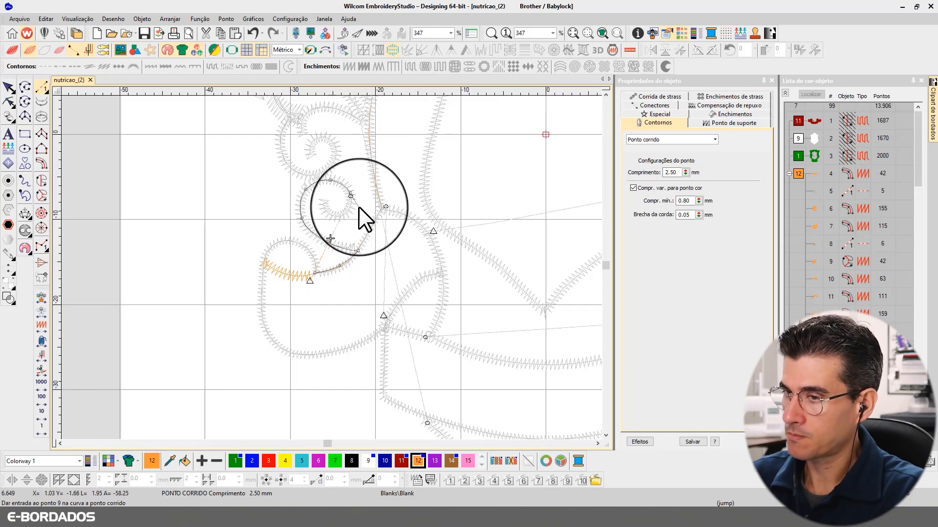
{"action": "key", "text": "Return"}
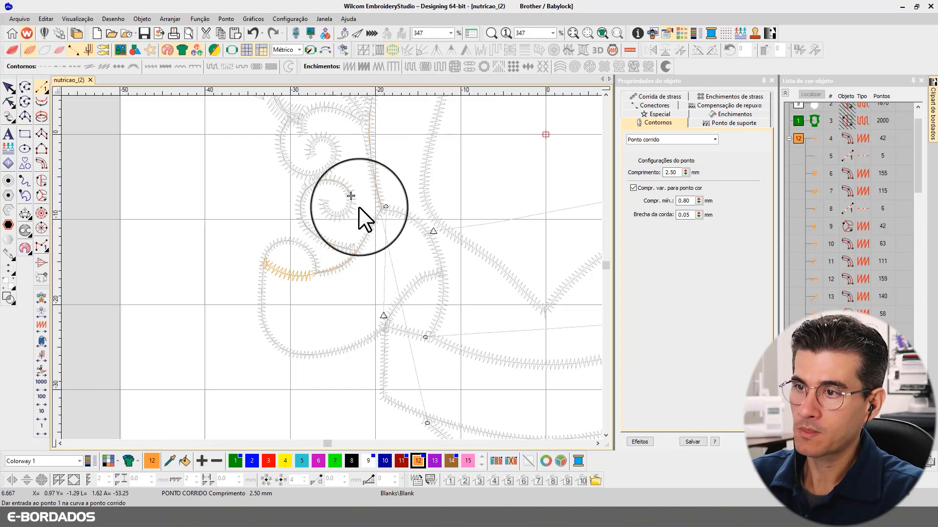
{"action": "left_click", "coordinate": [7, 89]}
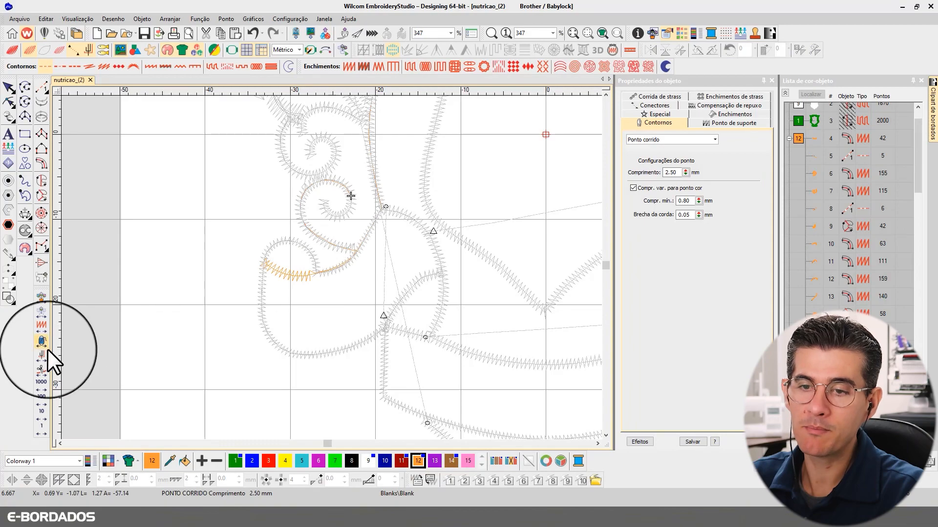
Travel forward by a single stitch and 10-stitch increments to check how the left spirals sew after the new connector
{"action": "left_click", "coordinate": [41, 432]}
{"action": "left_click", "coordinate": [41, 416]}
{"action": "left_click", "coordinate": [40, 415]}
{"action": "left_click", "coordinate": [40, 415]}
{"action": "left_click", "coordinate": [40, 415]}
{"action": "left_click", "coordinate": [40, 415]}
{"action": "left_click", "coordinate": [40, 415]}
{"action": "left_click", "coordinate": [40, 415]}
{"action": "scroll", "coordinate": [420, 220], "scroll_direction": "down", "scroll_amount": 5}
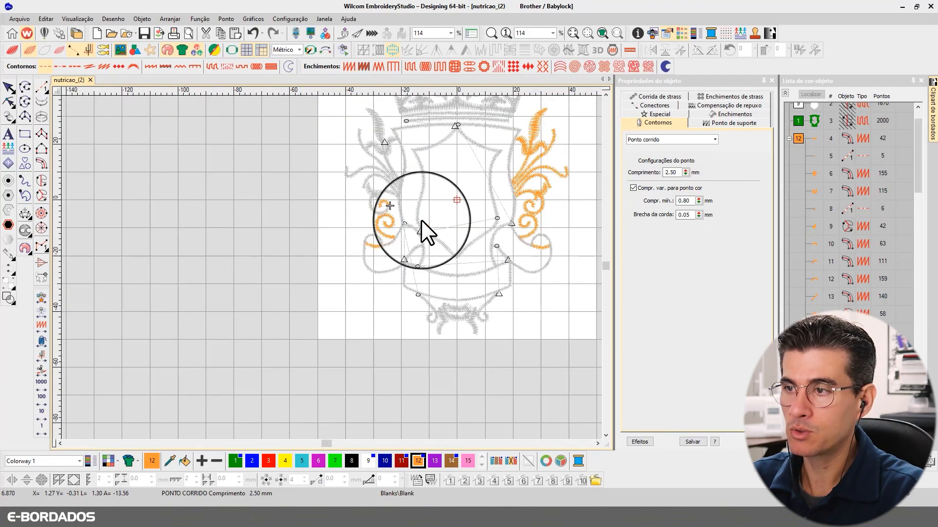
Travel trim by trim from the start of the design to check how the side ornaments sew in colour 12
{"action": "left_click", "coordinate": [39, 384]}
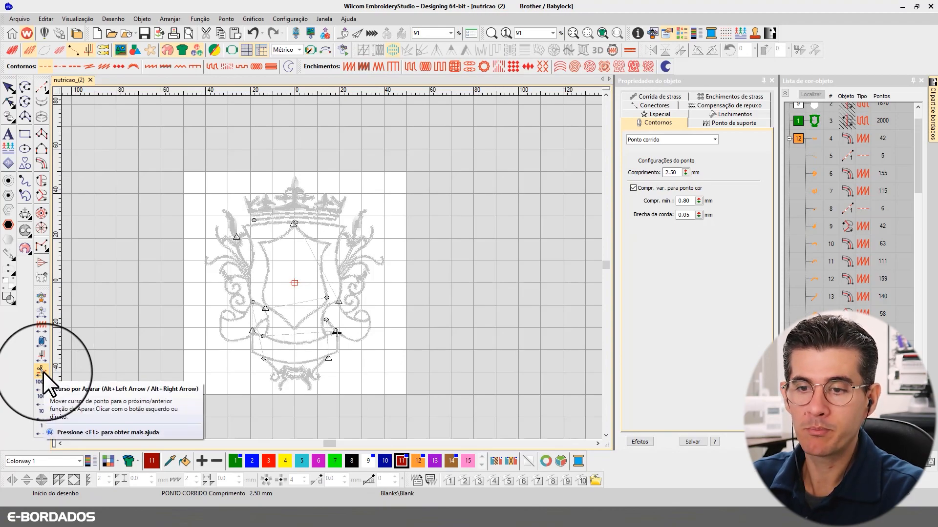
{"action": "left_click", "coordinate": [43, 371]}
{"action": "left_click", "coordinate": [43, 371]}
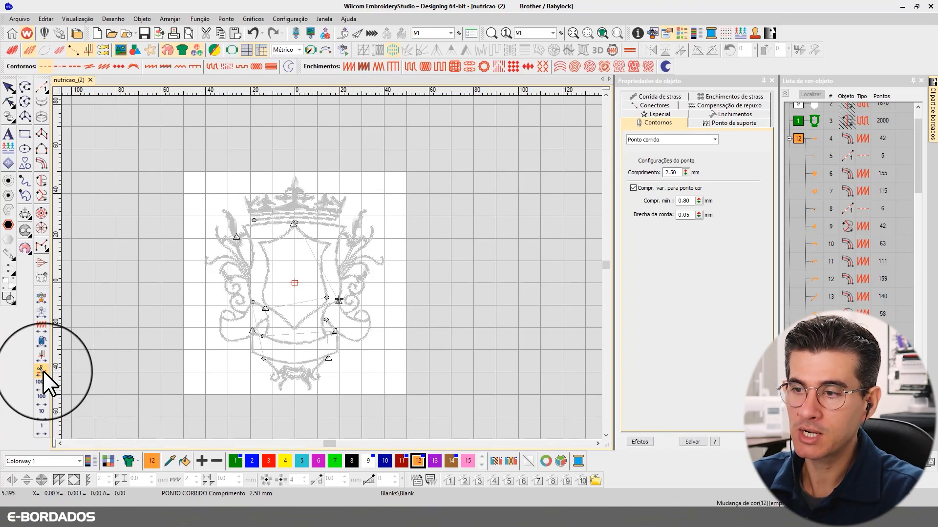
{"action": "left_click", "coordinate": [41, 382]}
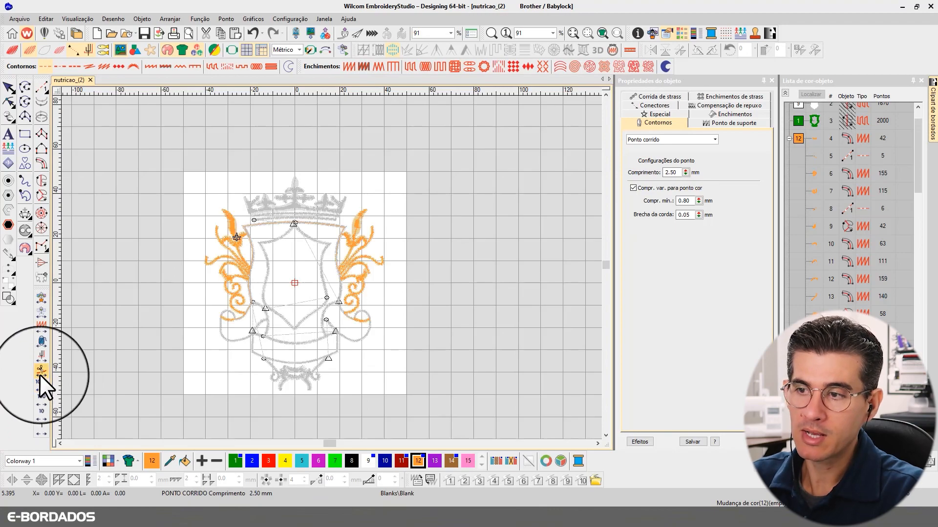
{"action": "scroll", "coordinate": [323, 270], "scroll_direction": "down", "scroll_amount": 2}
{"action": "scroll", "coordinate": [331, 268], "scroll_direction": "up", "scroll_amount": 3}
{"action": "scroll", "coordinate": [331, 268], "scroll_direction": "up", "scroll_amount": 1}
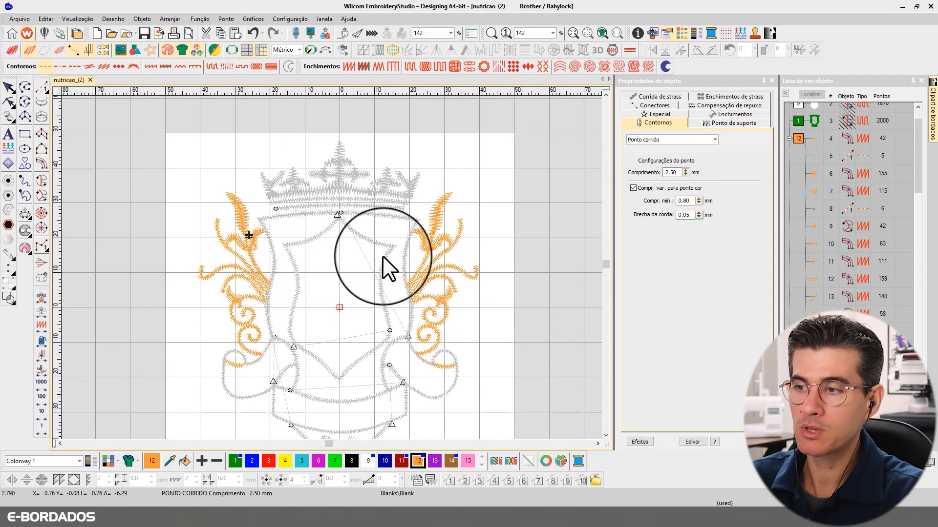
Highlight all colour 12 objects, clear the selection, and travel by colour change to the end of that colour
{"action": "left_click", "coordinate": [801, 138]}
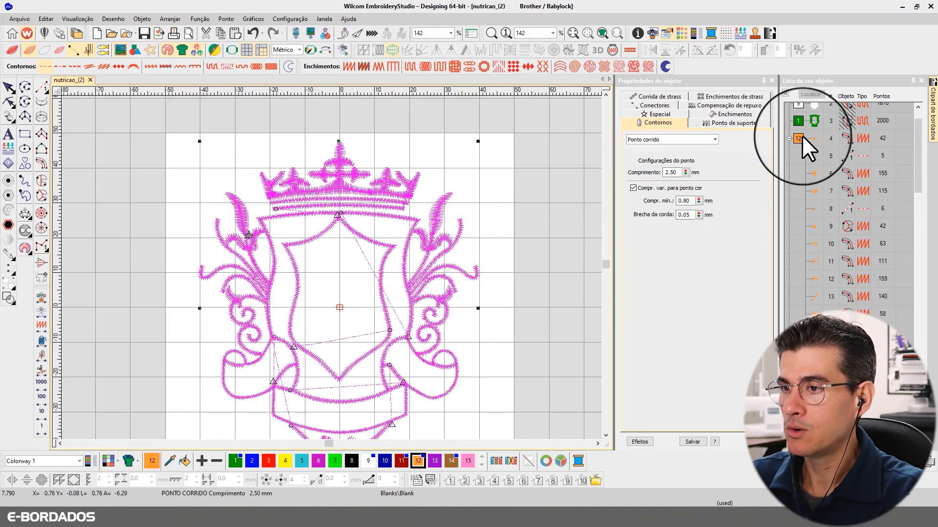
{"action": "left_click", "coordinate": [568, 211]}
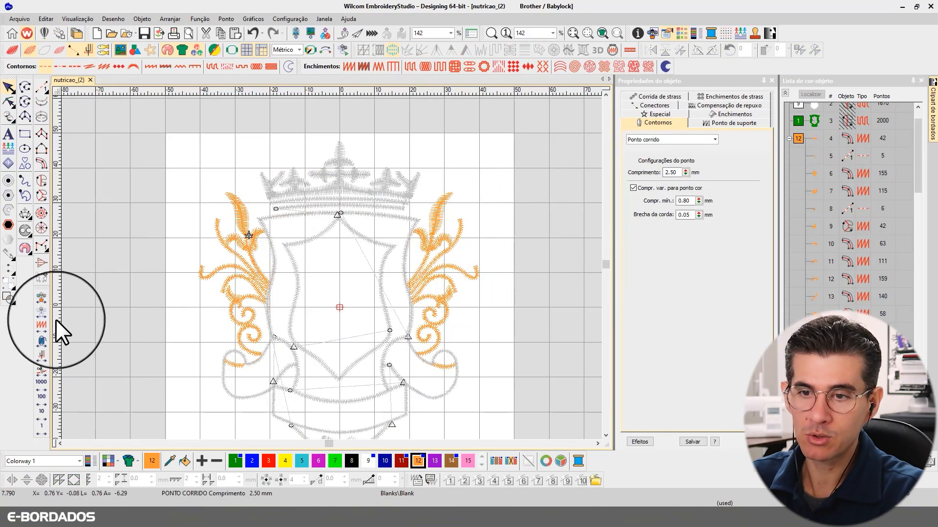
{"action": "left_click", "coordinate": [42, 361]}
{"action": "left_click", "coordinate": [40, 347]}
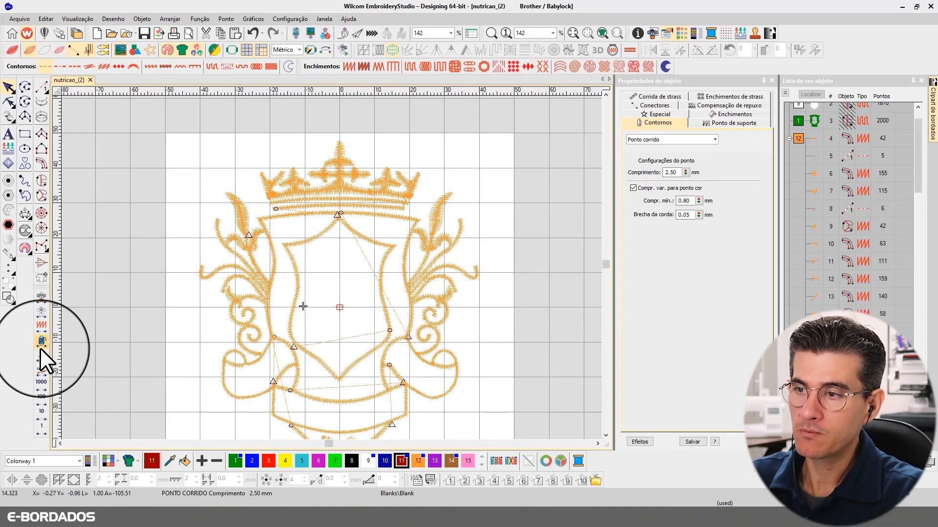
Try applying Branching to all colour 12 objects with entry and exit points on the crest, and undo it
{"action": "left_click", "coordinate": [802, 140]}
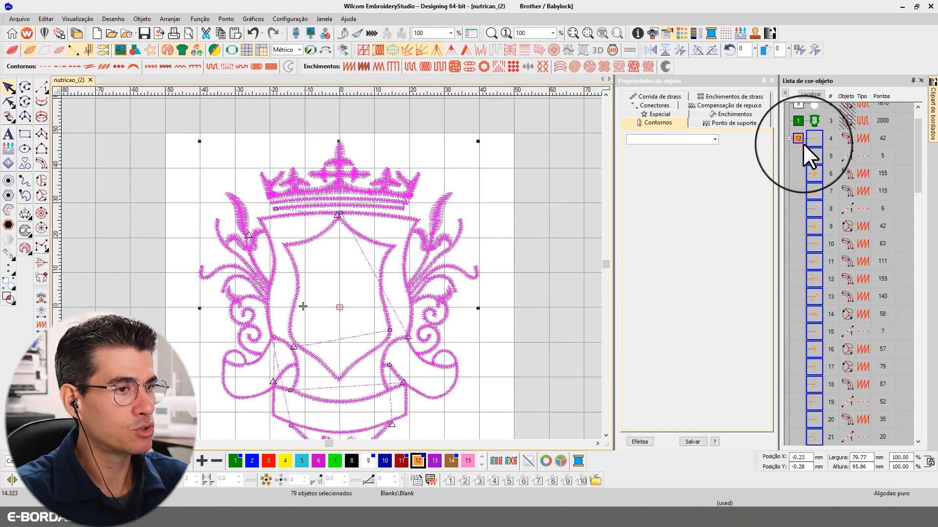
{"action": "right_click", "coordinate": [817, 207]}
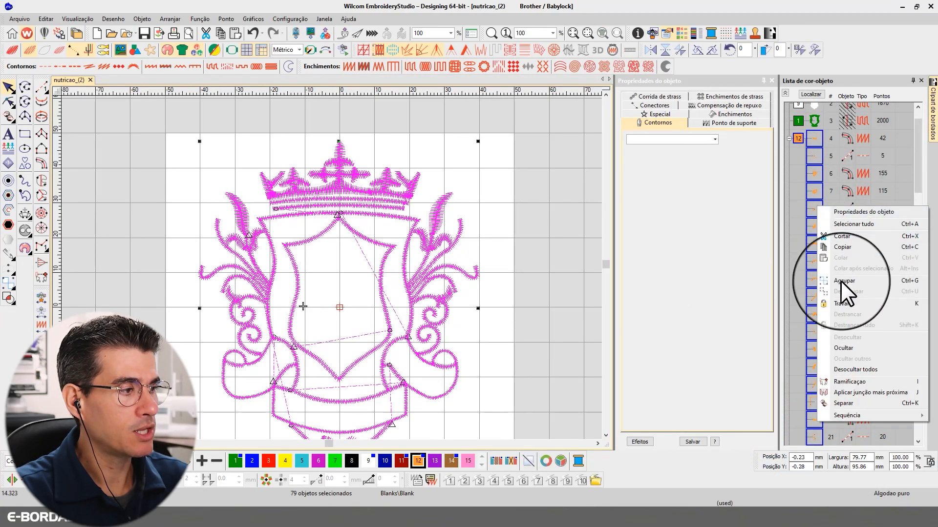
{"action": "left_click", "coordinate": [849, 382]}
{"action": "left_click", "coordinate": [479, 263]}
{"action": "left_click", "coordinate": [271, 309]}
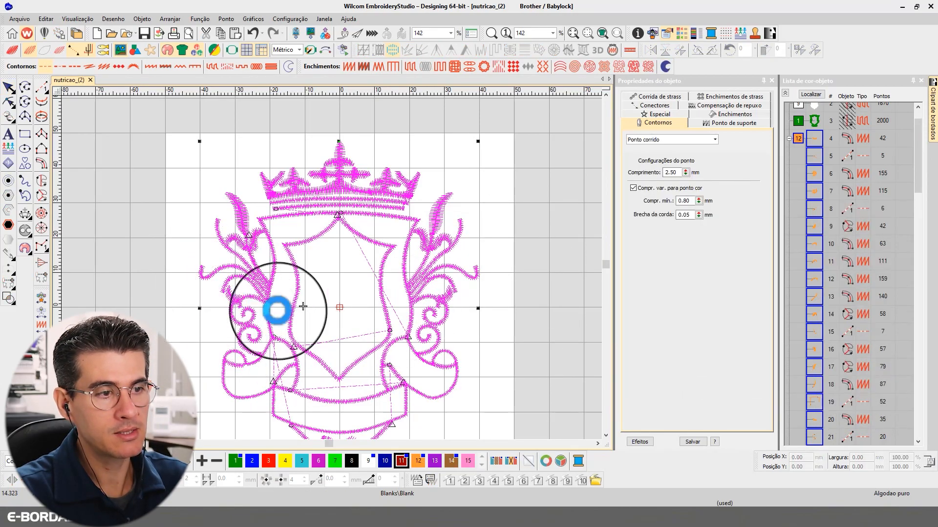
{"action": "left_click", "coordinate": [441, 287]}
{"action": "left_click", "coordinate": [537, 219]}
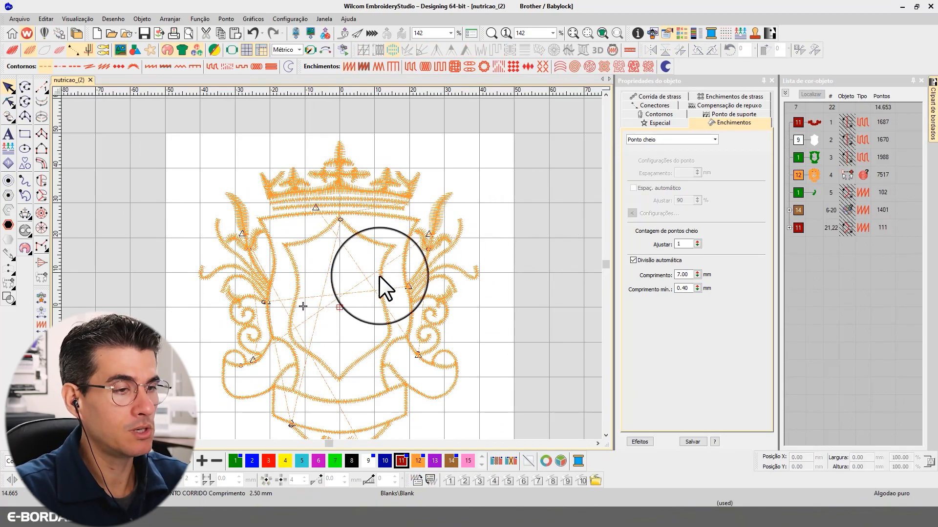
{"action": "left_click", "coordinate": [427, 285]}
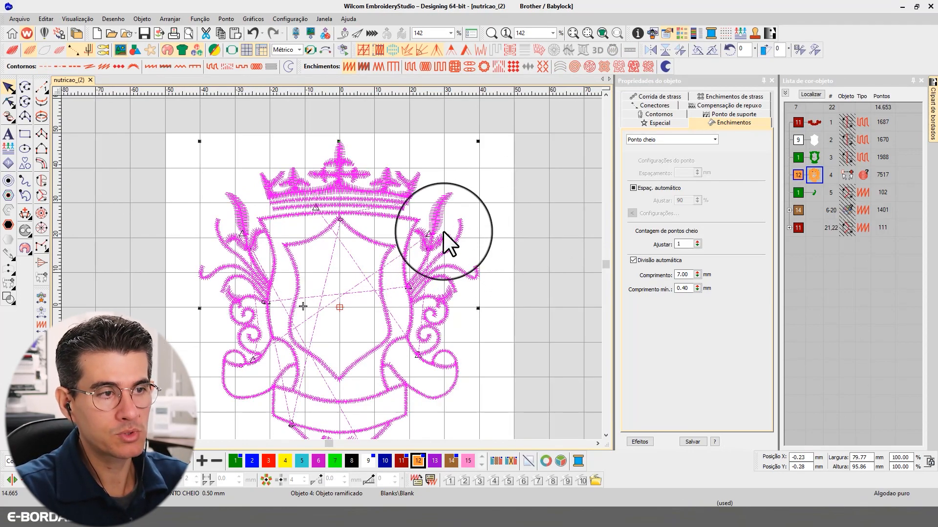
{"action": "key", "text": "ctrl+z"}
{"action": "left_click", "coordinate": [518, 235]}
Select the shield's outer outline and the crown's band to examine how they connect
{"action": "left_click", "coordinate": [360, 221]}
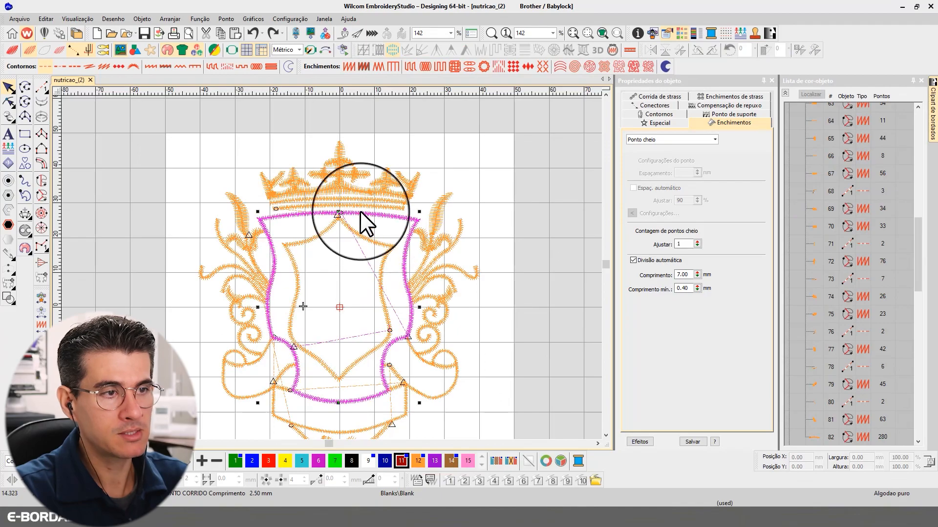
{"action": "left_click", "coordinate": [347, 201]}
{"action": "scroll", "coordinate": [358, 342], "scroll_direction": "down", "scroll_amount": 1}
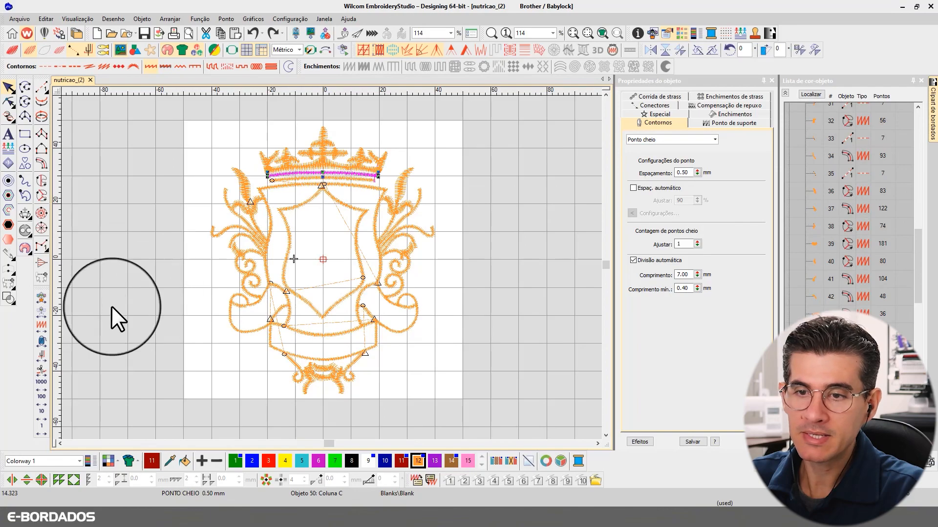
Redo the undone running-stitch edits and travel by trims to the end of the side ornaments
{"action": "left_click", "coordinate": [43, 368]}
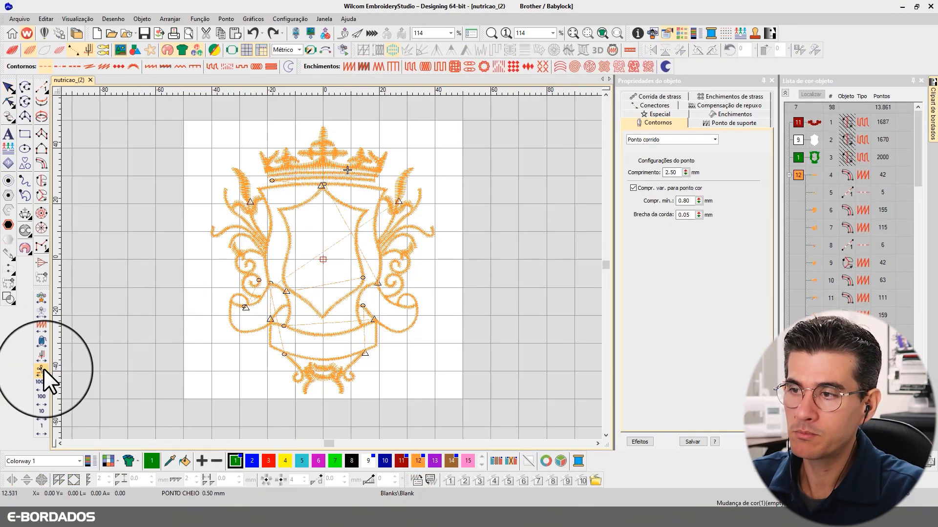
{"action": "left_click", "coordinate": [272, 33]}
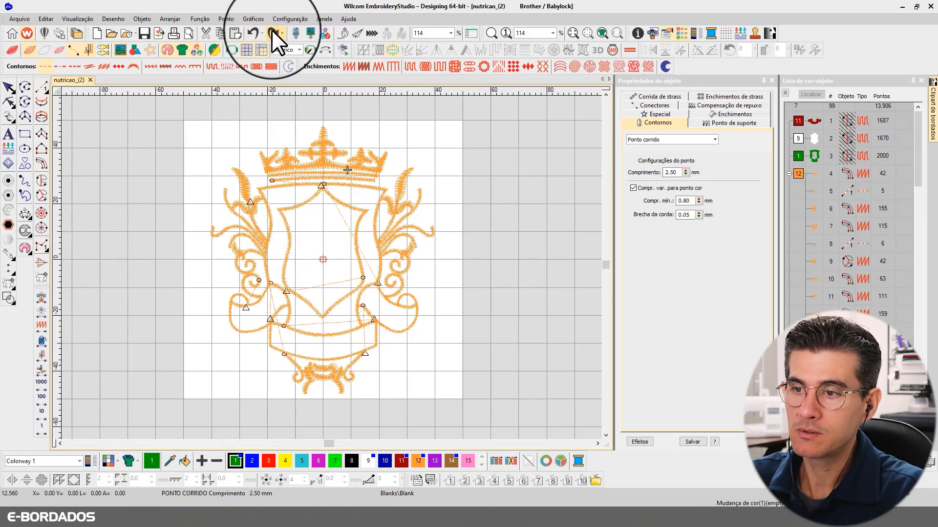
{"action": "left_click", "coordinate": [271, 31]}
{"action": "left_click", "coordinate": [41, 369]}
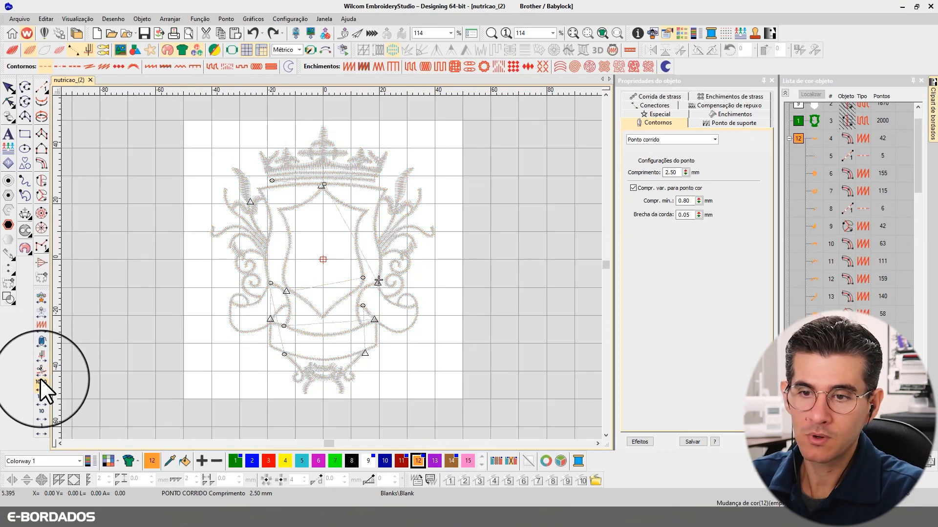
{"action": "left_click", "coordinate": [40, 371]}
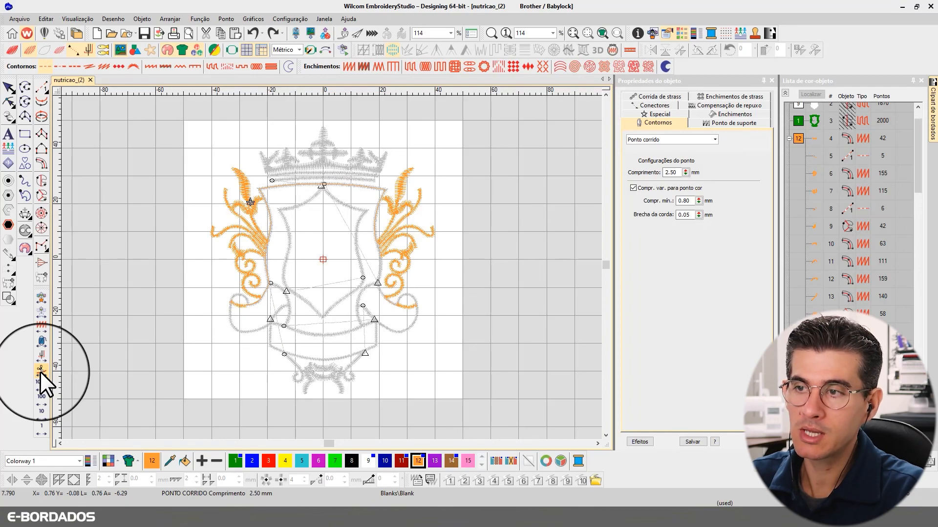
Select the upper left leaf and examine its link down to the bottom ornament and the jumps around the shield
{"action": "scroll", "coordinate": [295, 327], "scroll_direction": "up", "scroll_amount": 1}
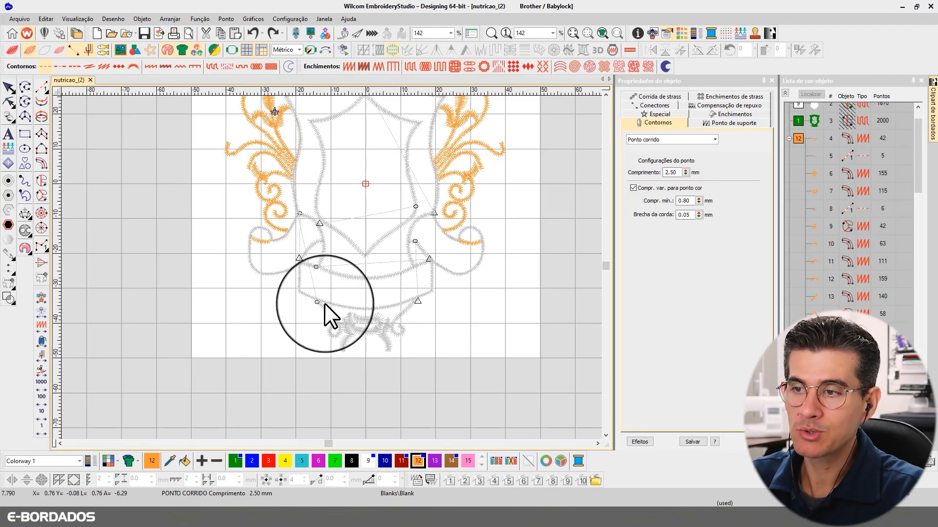
{"action": "scroll", "coordinate": [327, 250], "scroll_direction": "up", "scroll_amount": 3}
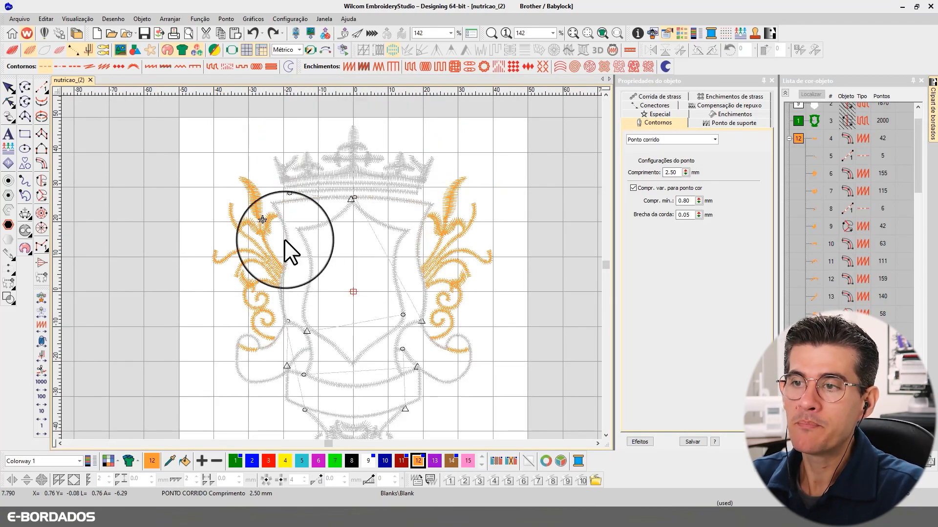
{"action": "left_click", "coordinate": [260, 218]}
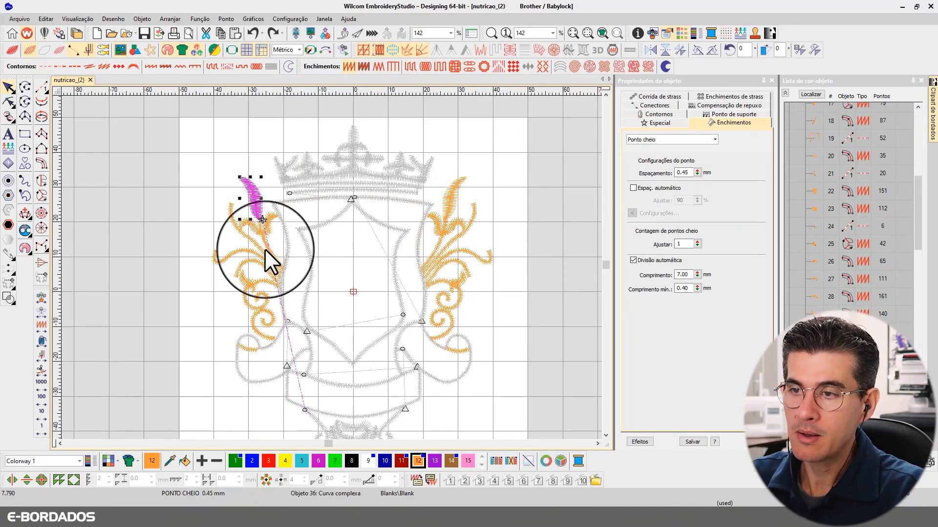
{"action": "scroll", "coordinate": [262, 194], "scroll_direction": "up", "scroll_amount": 3}
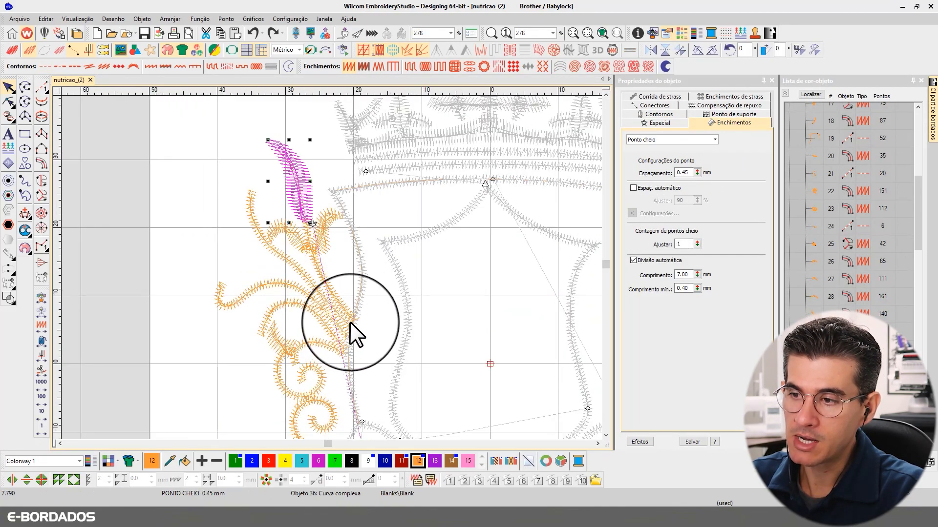
{"action": "scroll", "coordinate": [350, 321], "scroll_direction": "down", "scroll_amount": 4}
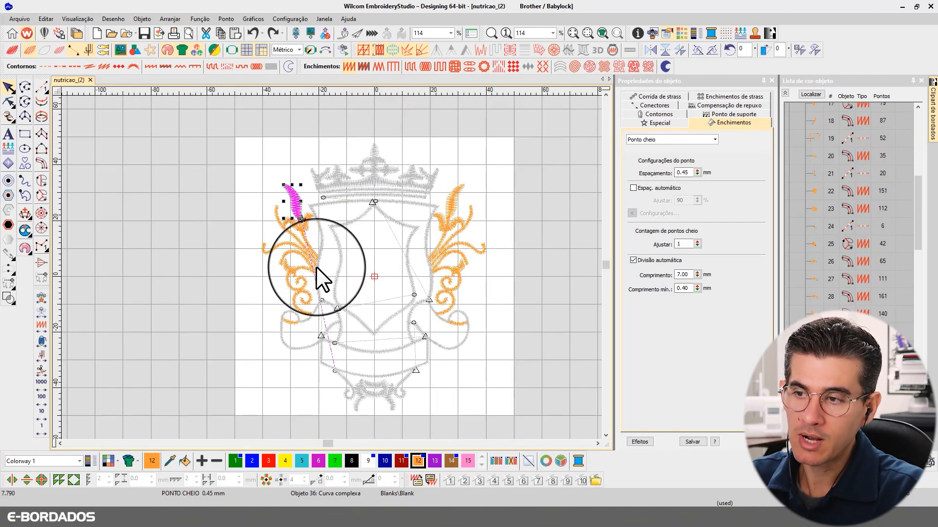
{"action": "scroll", "coordinate": [317, 265], "scroll_direction": "up", "scroll_amount": 2}
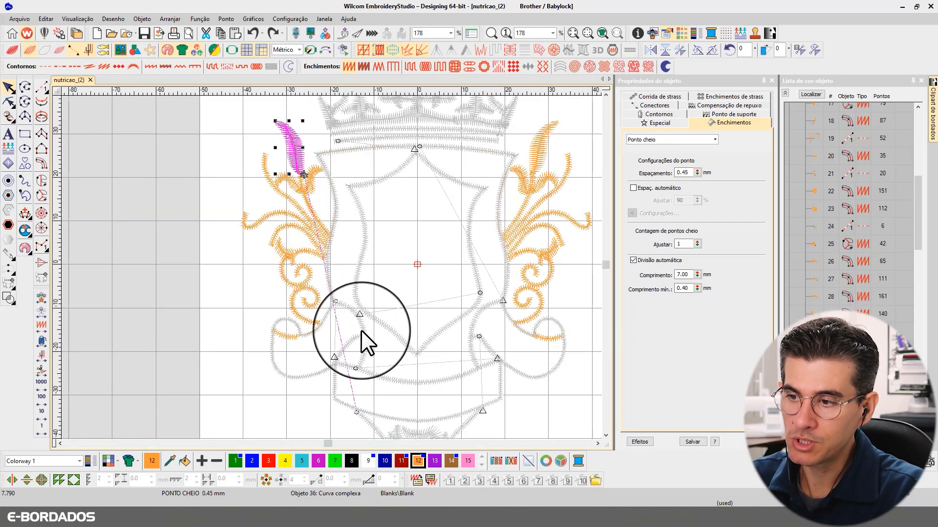
{"action": "scroll", "coordinate": [332, 268], "scroll_direction": "up", "scroll_amount": 1}
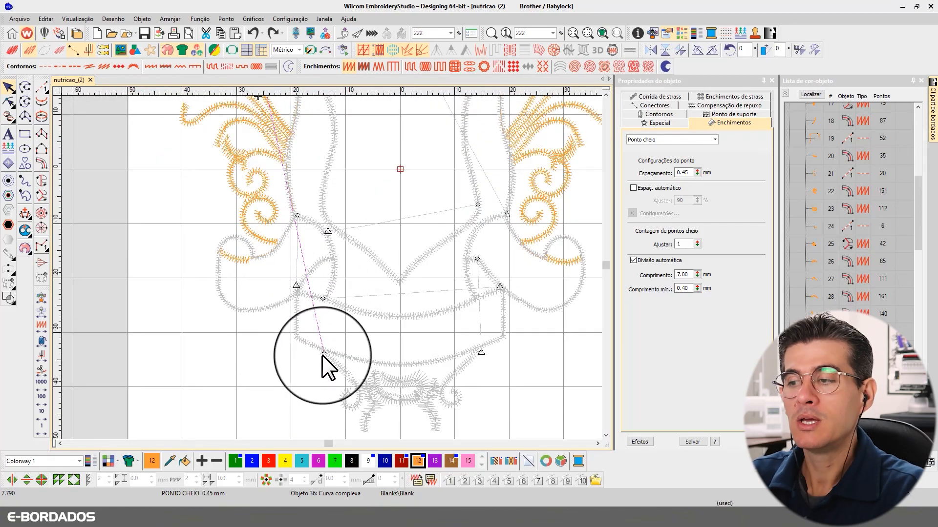
{"action": "scroll", "coordinate": [327, 268], "scroll_direction": "down", "scroll_amount": 2}
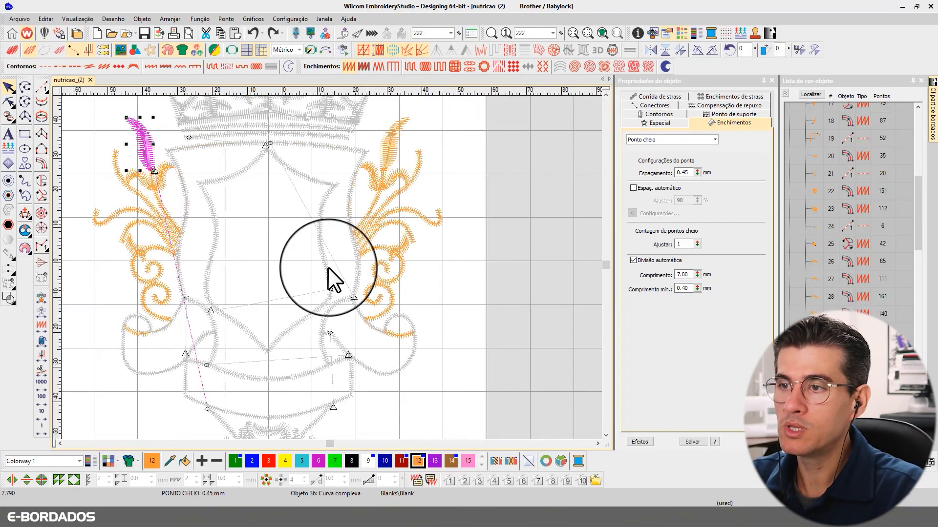
{"action": "scroll", "coordinate": [328, 267], "scroll_direction": "down", "scroll_amount": 3}
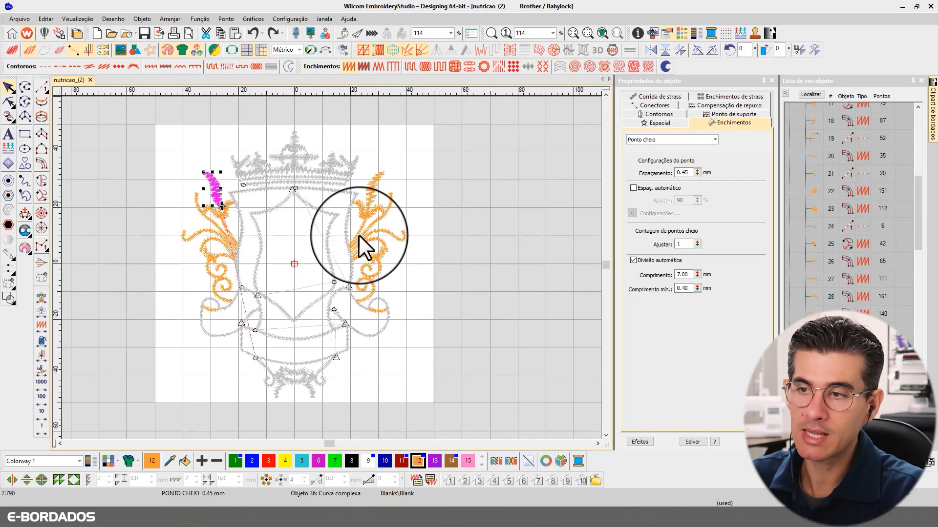
{"action": "key", "text": "Escape"}
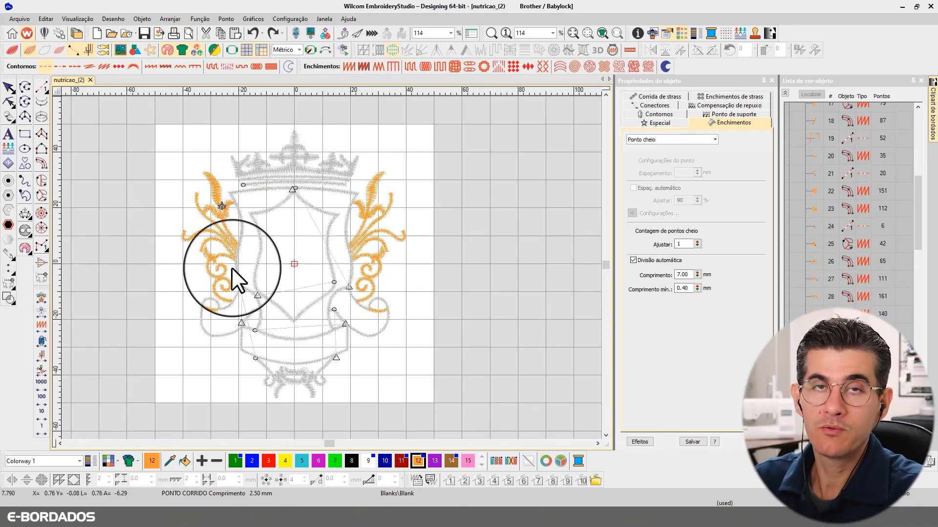
{"action": "scroll", "coordinate": [274, 327], "scroll_direction": "up", "scroll_amount": 1}
{"action": "scroll", "coordinate": [328, 266], "scroll_direction": "up", "scroll_amount": 1}
{"action": "scroll", "coordinate": [306, 250], "scroll_direction": "down", "scroll_amount": 3}
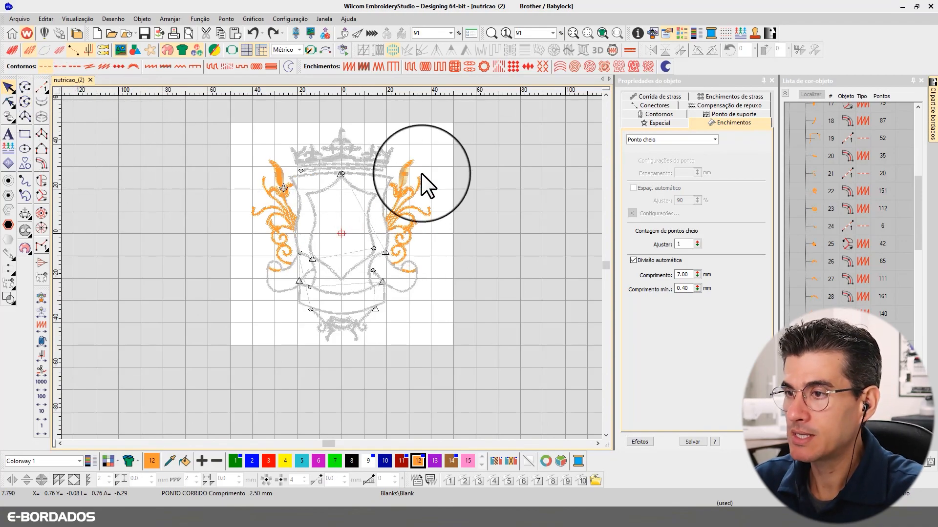
Collapse the colour-object list and travel forward through the stitches to the end of the colour 12 outlines
{"action": "left_click", "coordinate": [784, 94]}
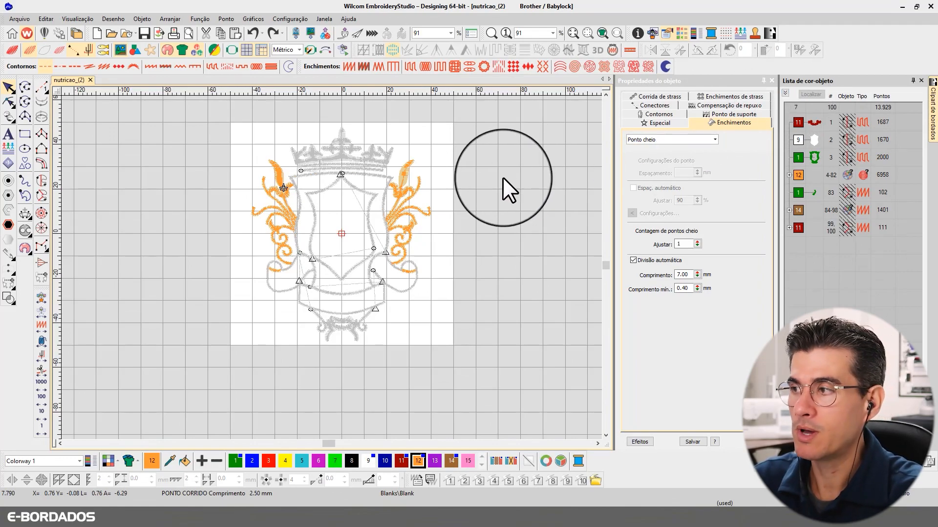
{"action": "left_click", "coordinate": [43, 384]}
{"action": "left_click", "coordinate": [43, 384]}
{"action": "left_click", "coordinate": [43, 384]}
{"action": "left_click", "coordinate": [43, 384]}
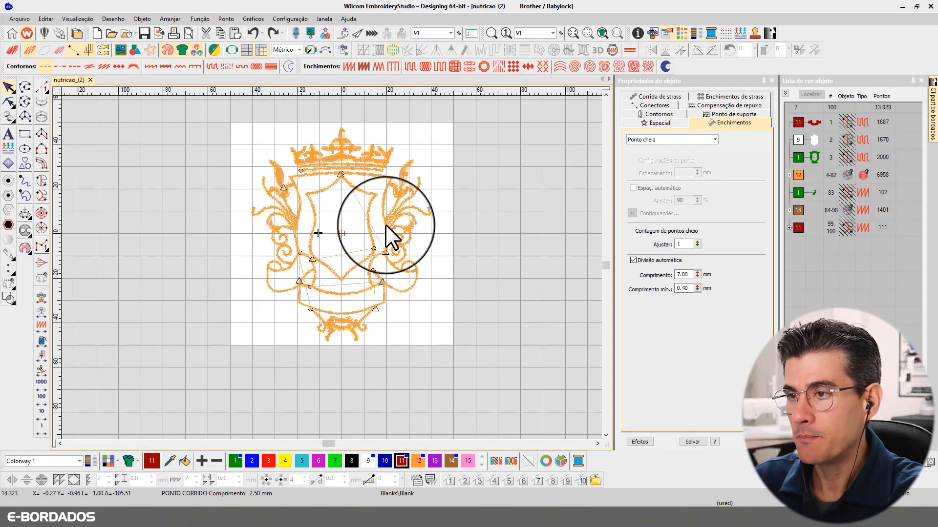
Show the whole crest in TrueView with its hidden fills restored, and locate the red ribbon's tatami fill
{"action": "key", "text": "t"}
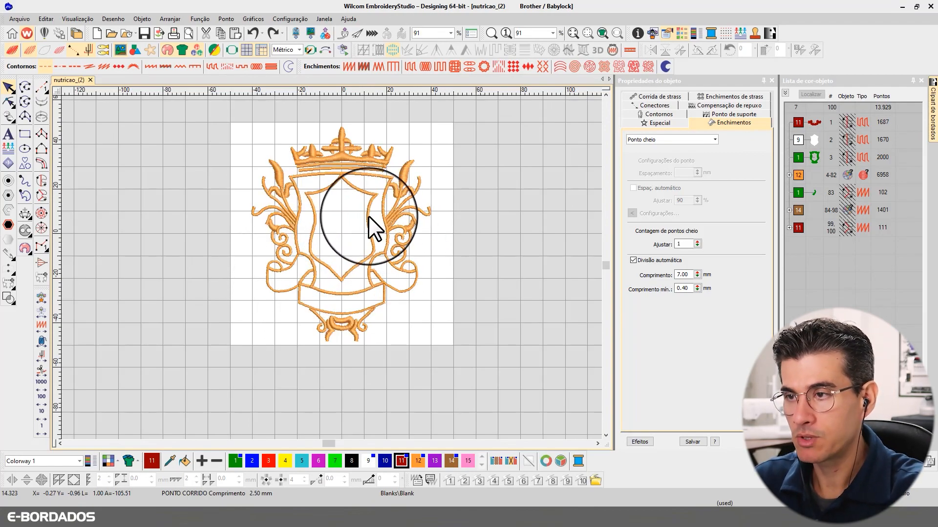
{"action": "key", "text": "ctrl+z"}
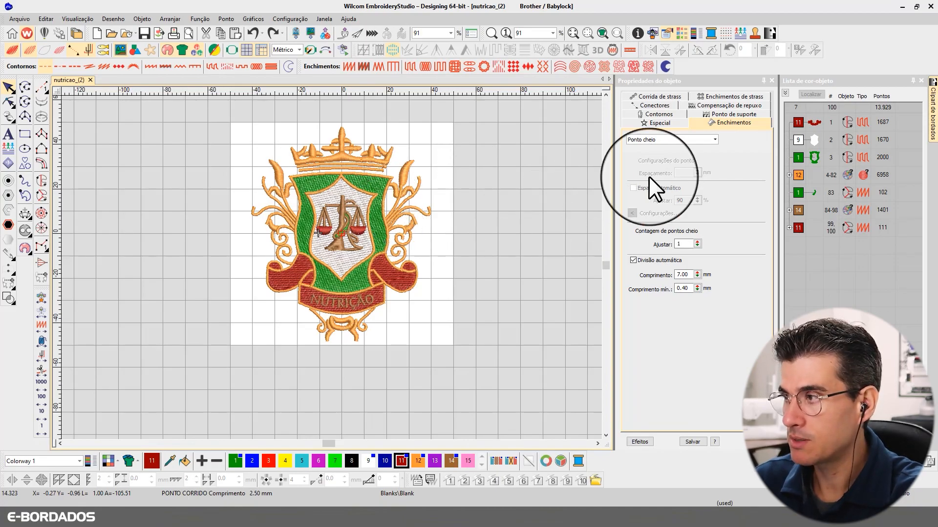
{"action": "left_click", "coordinate": [815, 123]}
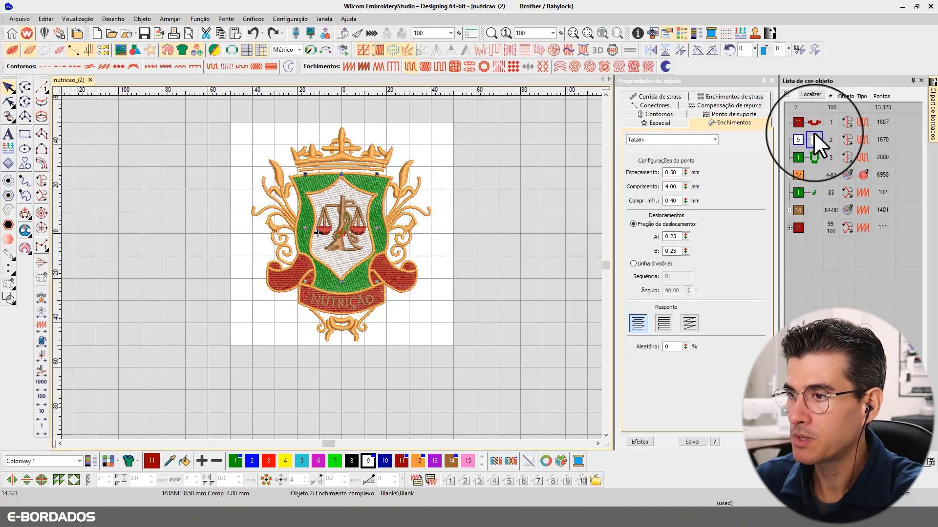
{"action": "left_click", "coordinate": [813, 94]}
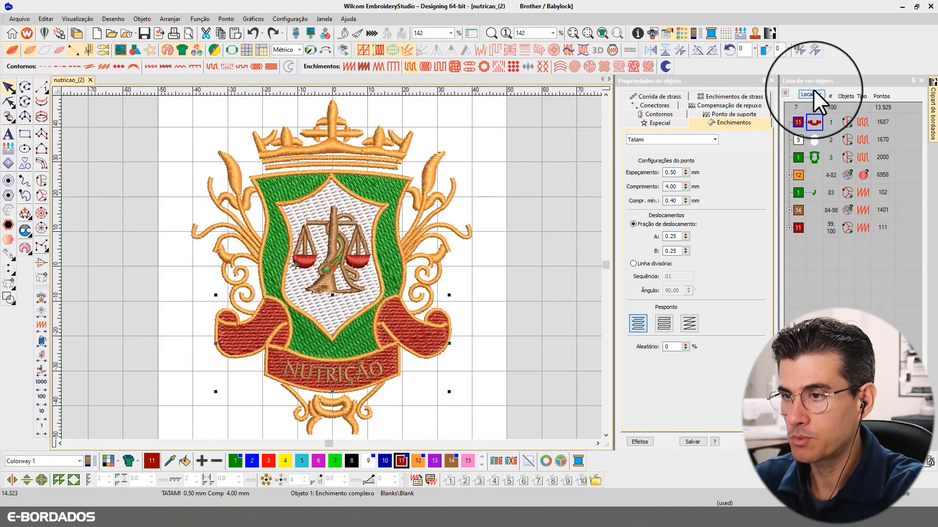
Locate the ribbon's red fill and select the white inner shield fill, comparing the stitch view with TrueView
{"action": "left_click", "coordinate": [815, 94]}
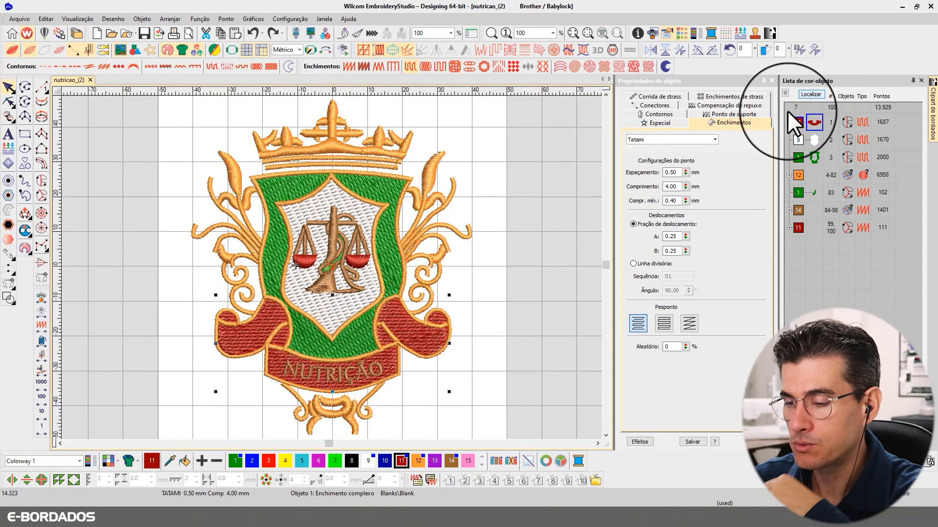
{"action": "key", "text": "t"}
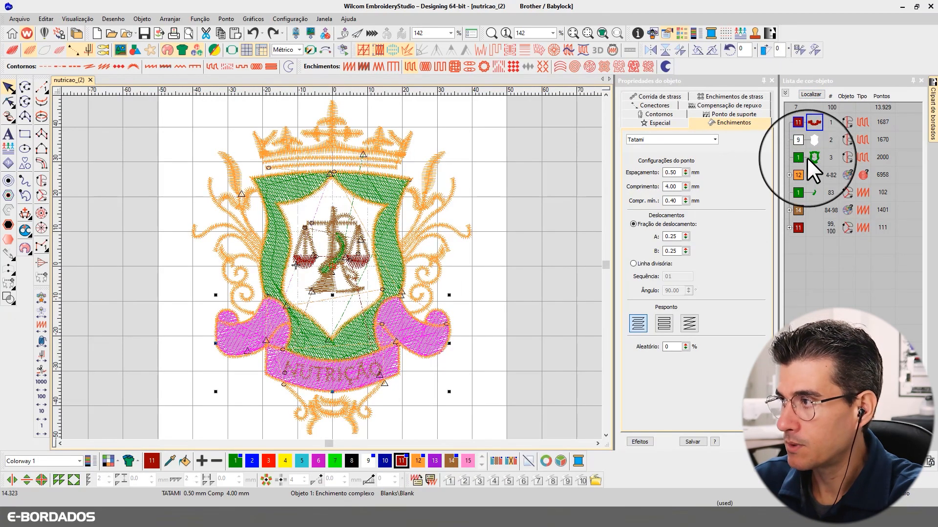
{"action": "left_click", "coordinate": [814, 140]}
{"action": "key", "text": "t"}
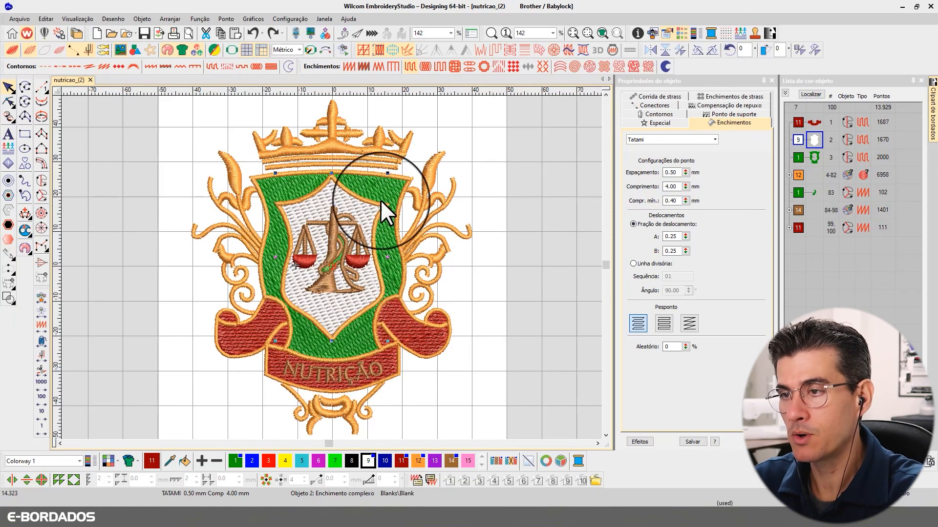
Select the inner and outer shield outlines together and set their column width to 1.5 mm
{"action": "left_click", "coordinate": [356, 196]}
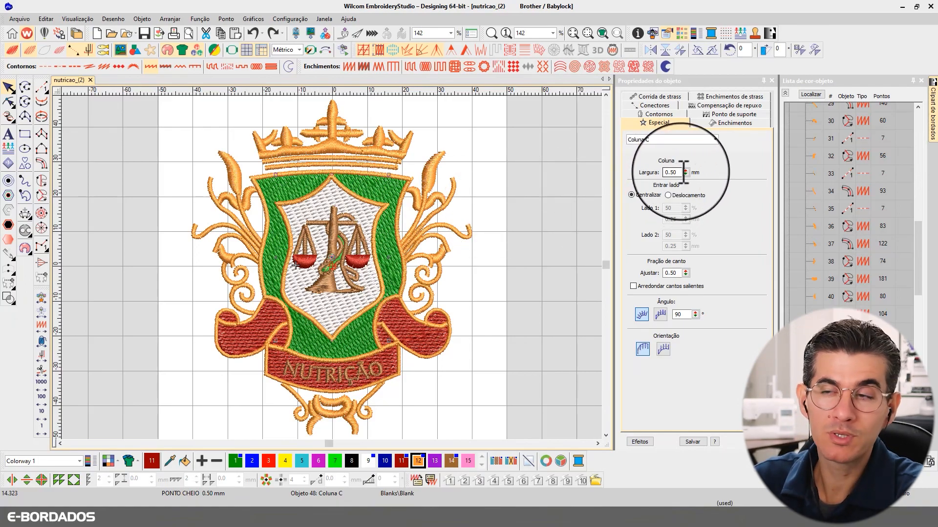
{"action": "left_click", "coordinate": [364, 201]}
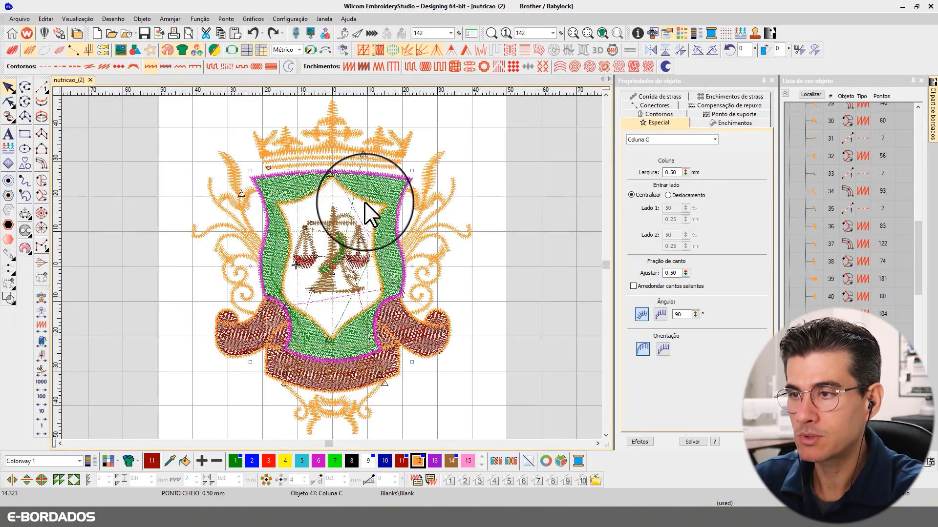
{"action": "left_click", "coordinate": [364, 201], "text": "ctrl"}
{"action": "double_click", "coordinate": [670, 173]}
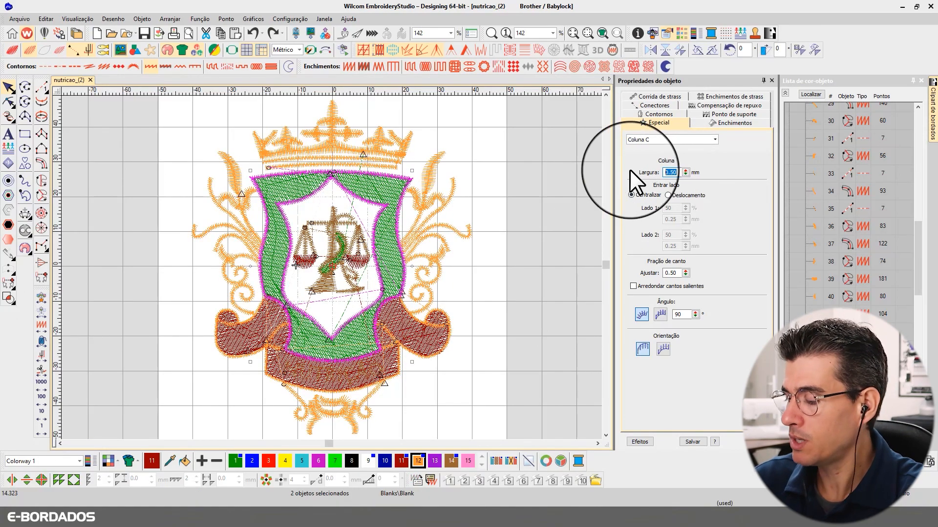
{"action": "type", "text": "1.5"}
{"action": "key", "text": "Return"}
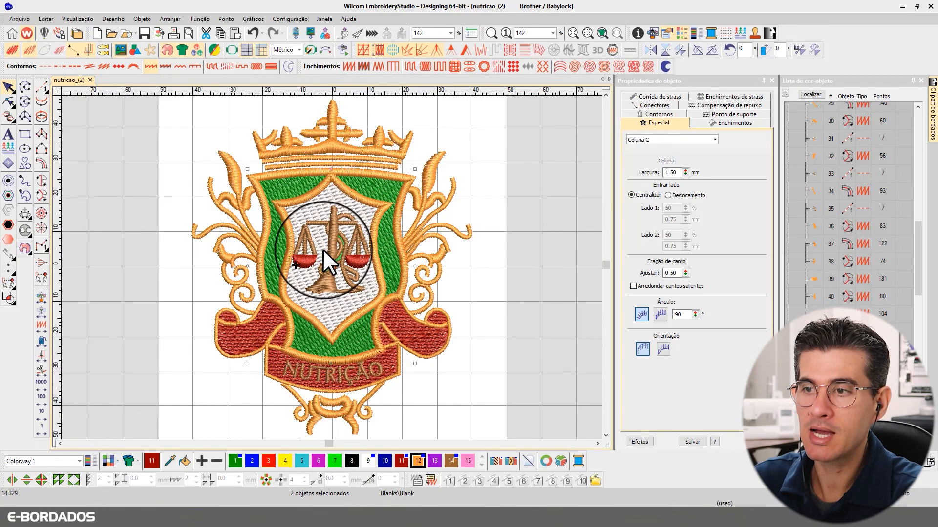
Switch the inner shield outline to offset placement (Deslocamento) with Lado 1 at 20%
{"action": "scroll", "coordinate": [323, 249], "scroll_direction": "up", "scroll_amount": 1}
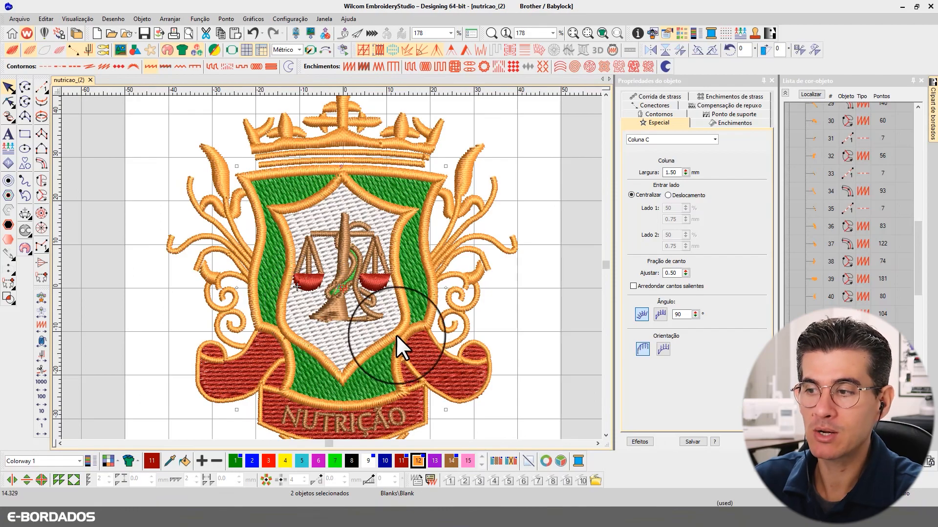
{"action": "scroll", "coordinate": [342, 303], "scroll_direction": "up", "scroll_amount": 3}
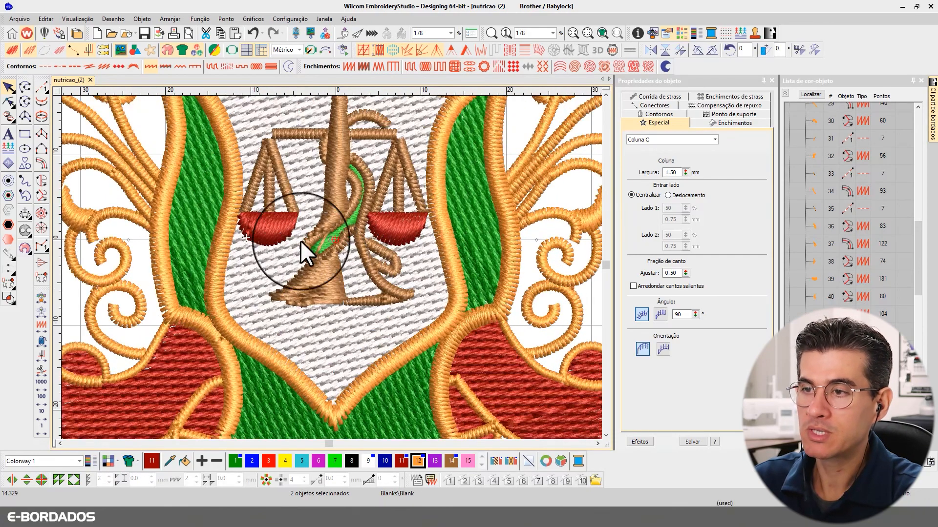
{"action": "left_click", "coordinate": [244, 218]}
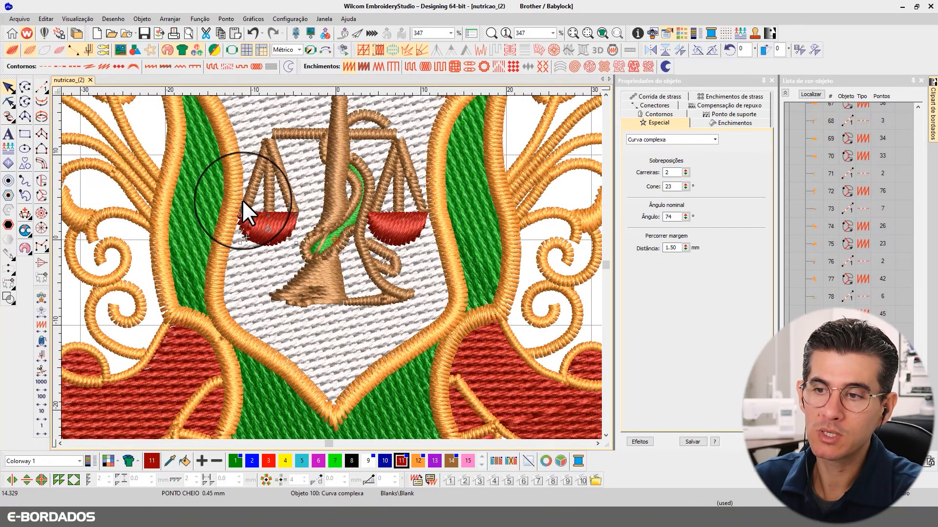
{"action": "scroll", "coordinate": [283, 240], "scroll_direction": "down", "scroll_amount": 1}
{"action": "left_click", "coordinate": [282, 231]}
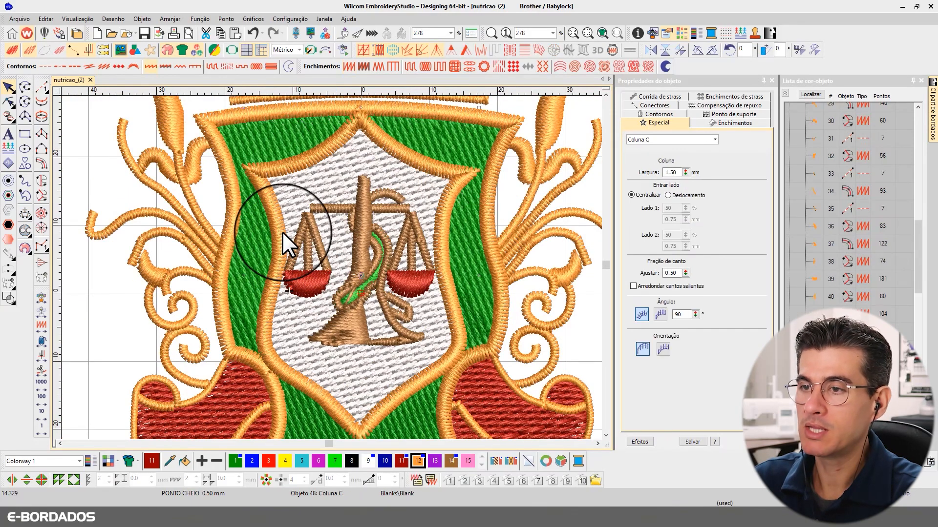
{"action": "left_click", "coordinate": [669, 195]}
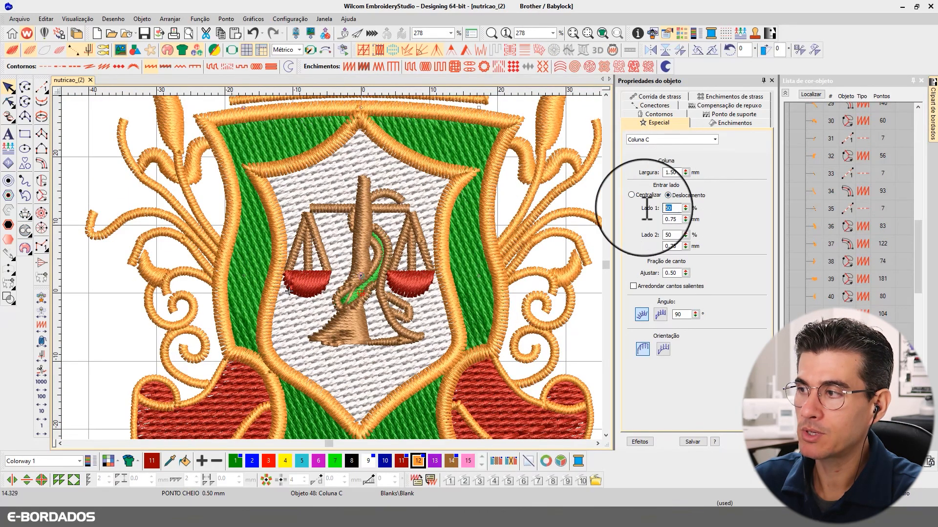
{"action": "type", "text": "20"}
{"action": "key", "text": "Return"}
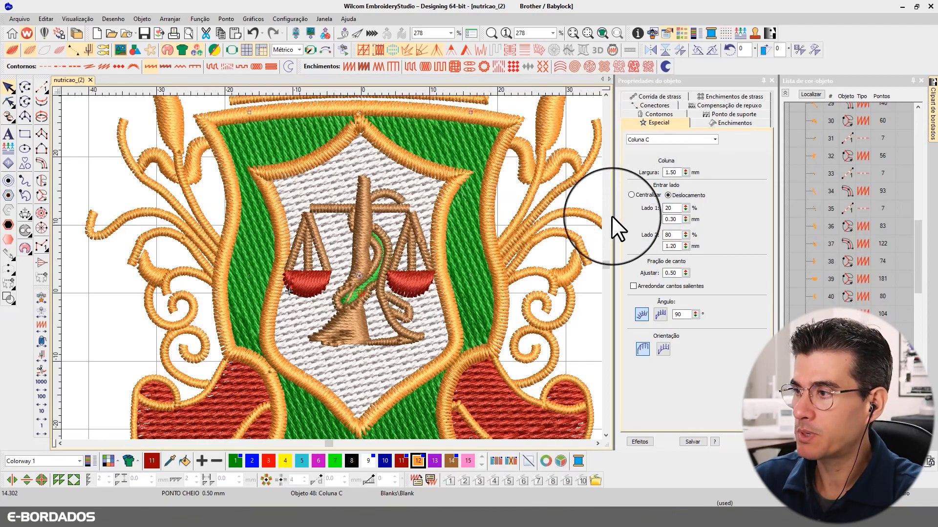
Set the inner shield outline's Lado 1 offset to 80%
{"action": "left_click_drag", "start_coordinate": [676, 209], "coordinate": [604, 198]}
{"action": "type", "text": "80"}
{"action": "key", "text": "Return"}
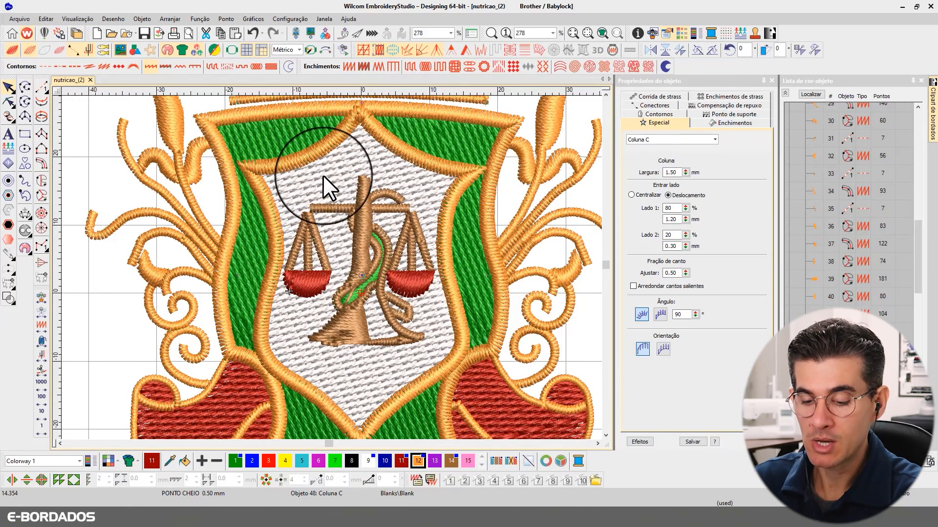
Try a 2 mm column width on the inner shield outline and return it to 1.5 mm
{"action": "left_click", "coordinate": [316, 150]}
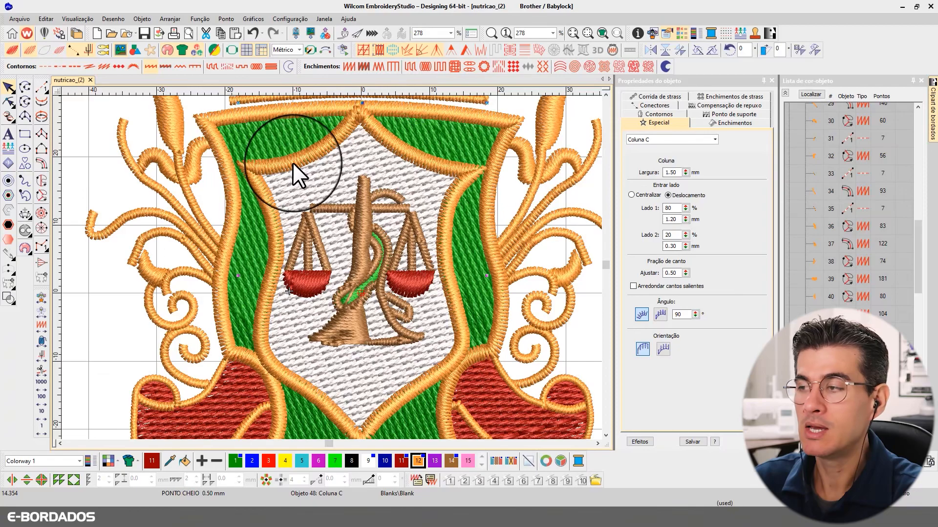
{"action": "double_click", "coordinate": [671, 172]}
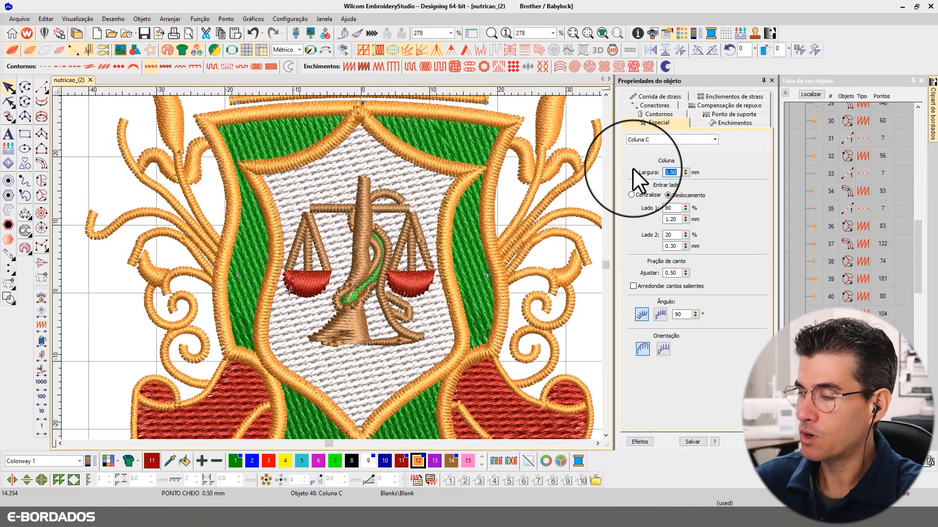
{"action": "type", "text": "2"}
{"action": "key", "text": "Return"}
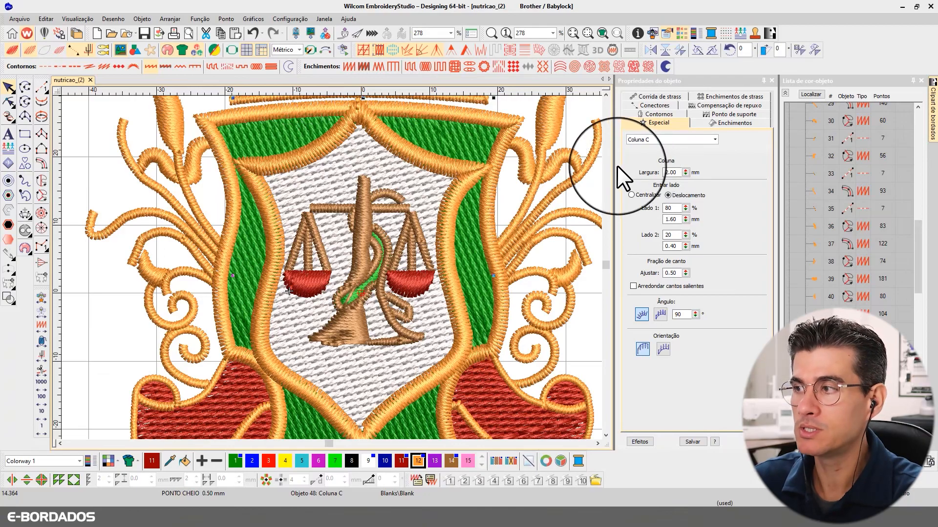
{"action": "double_click", "coordinate": [675, 172]}
{"action": "type", "text": "1.5"}
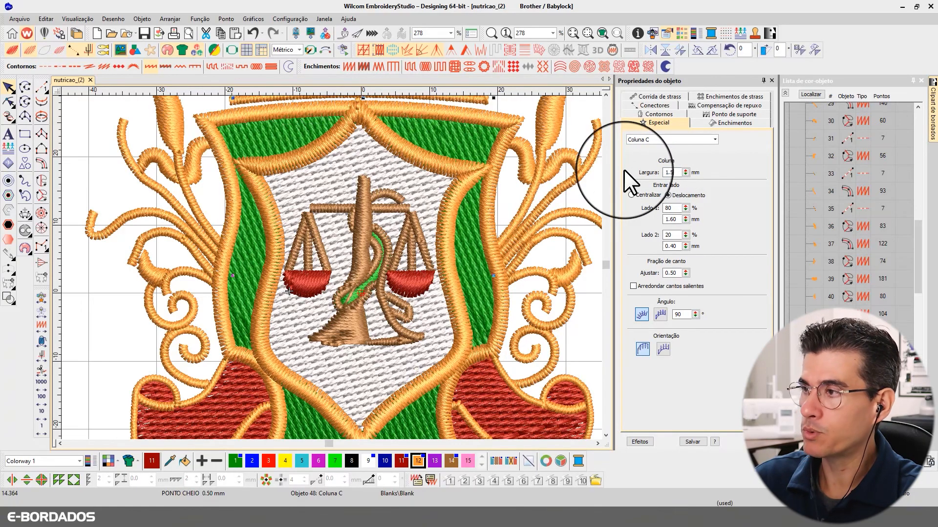
{"action": "key", "text": "Return"}
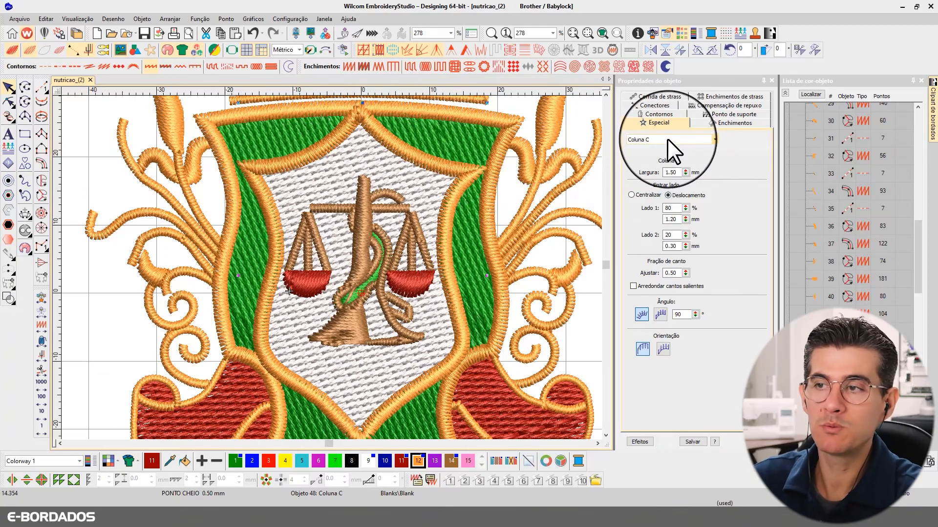
Examine how the shield outlines cover the edges of the green and white fills across the crest
{"action": "scroll", "coordinate": [405, 141], "scroll_direction": "down", "scroll_amount": 2}
{"action": "scroll", "coordinate": [331, 267], "scroll_direction": "up", "scroll_amount": 2}
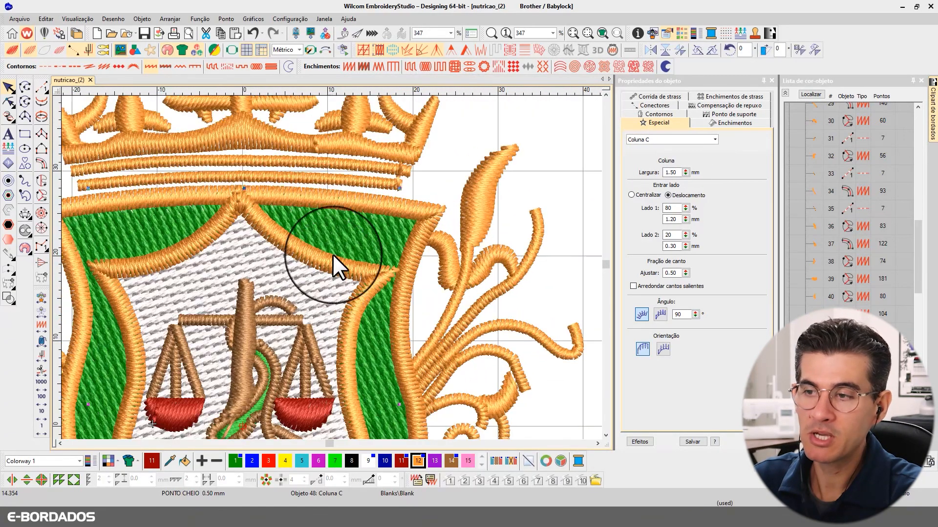
{"action": "left_click", "coordinate": [268, 288]}
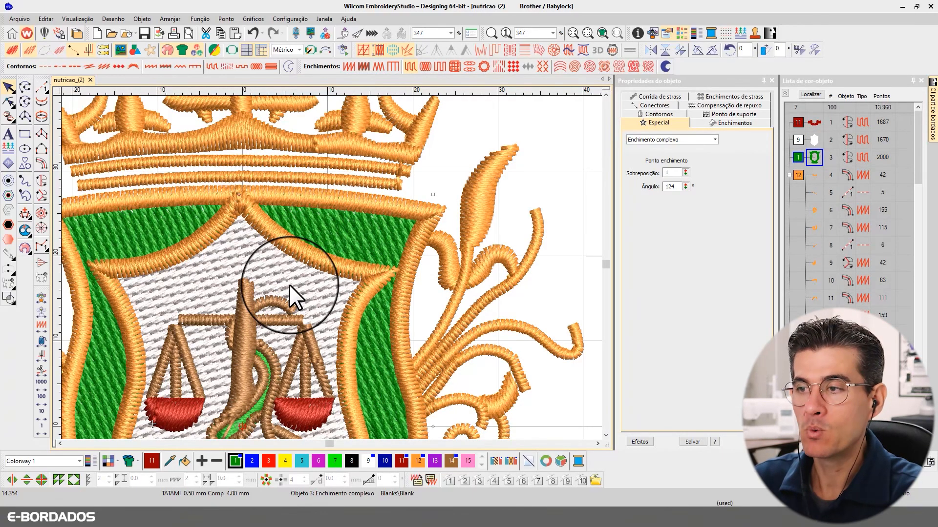
{"action": "scroll", "coordinate": [331, 267], "scroll_direction": "down", "scroll_amount": 2}
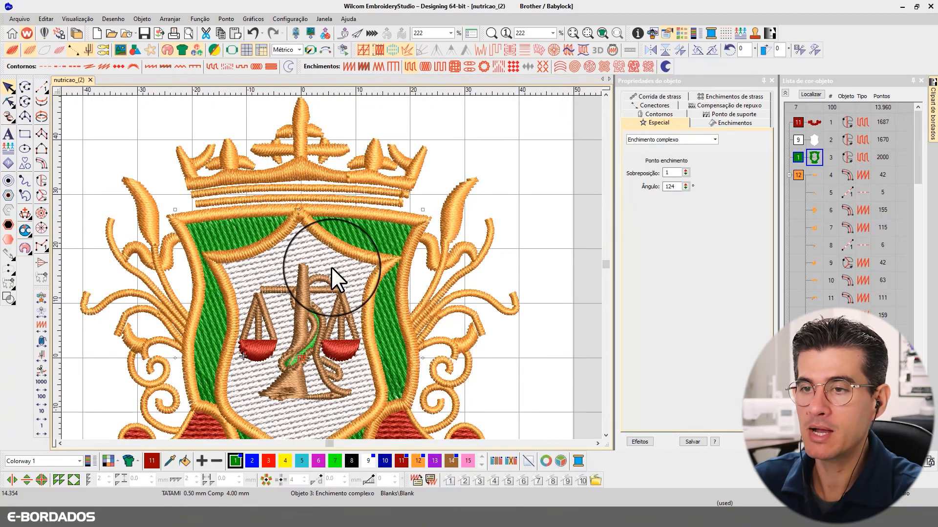
{"action": "scroll", "coordinate": [331, 267], "scroll_direction": "down", "scroll_amount": 1}
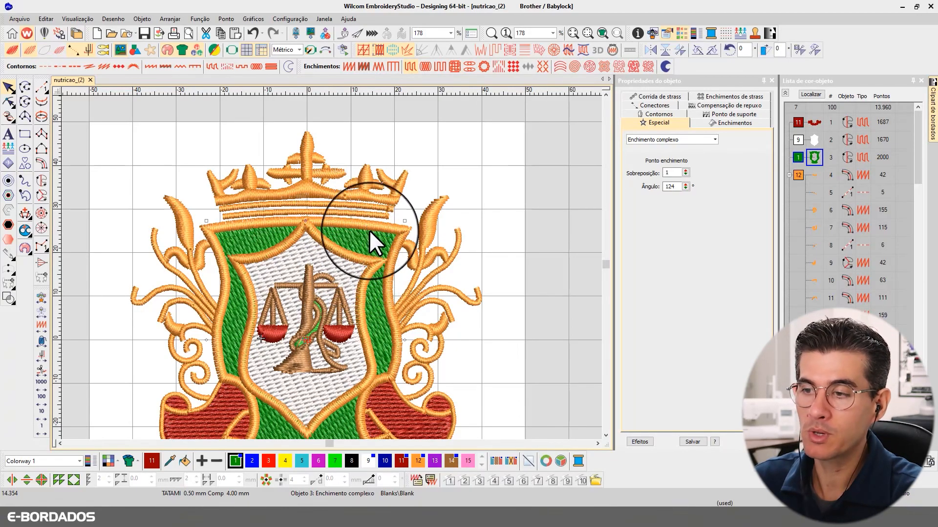
{"action": "scroll", "coordinate": [317, 282], "scroll_direction": "down", "scroll_amount": 1}
{"action": "scroll", "coordinate": [313, 286], "scroll_direction": "up", "scroll_amount": 1}
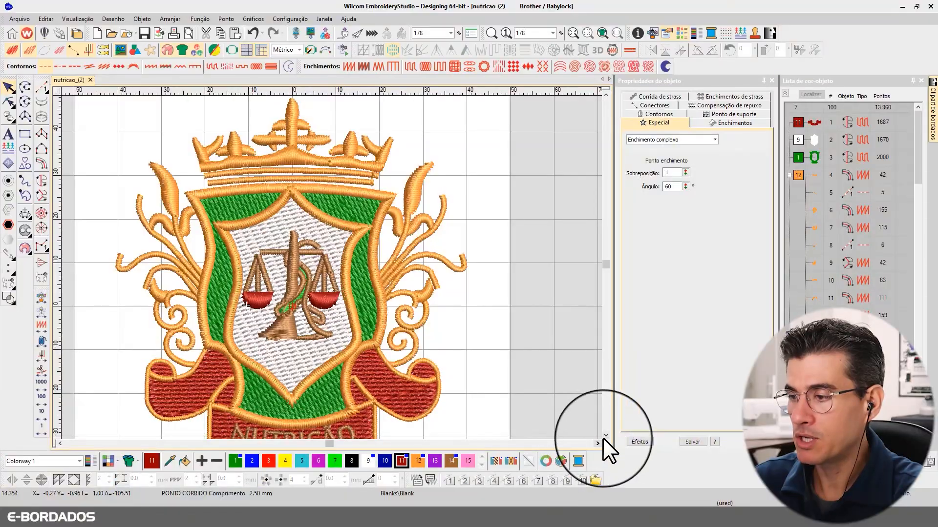
Select the ribbon's outline and the short line beside the NUTRIÇÃO banner and set their column width to 1.5 mm
{"action": "scroll", "coordinate": [603, 438], "scroll_direction": "down", "scroll_amount": 3}
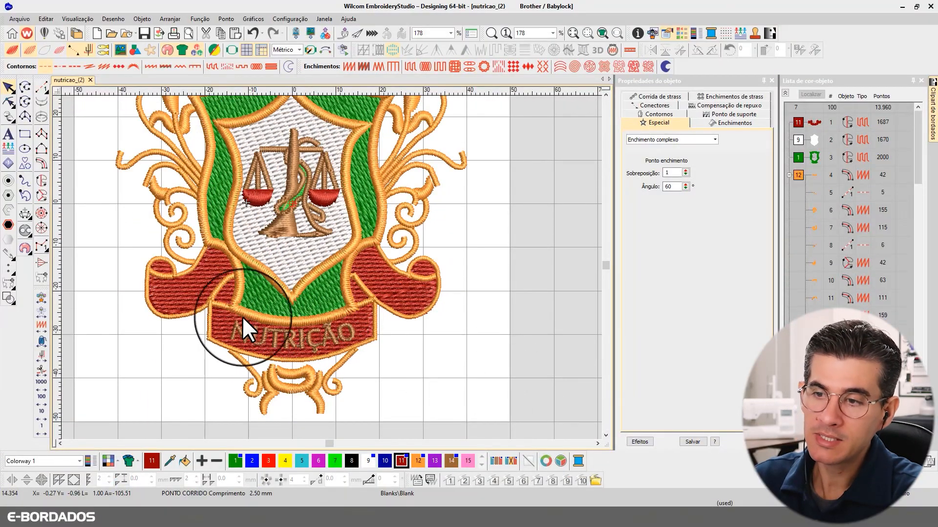
{"action": "left_click", "coordinate": [219, 306]}
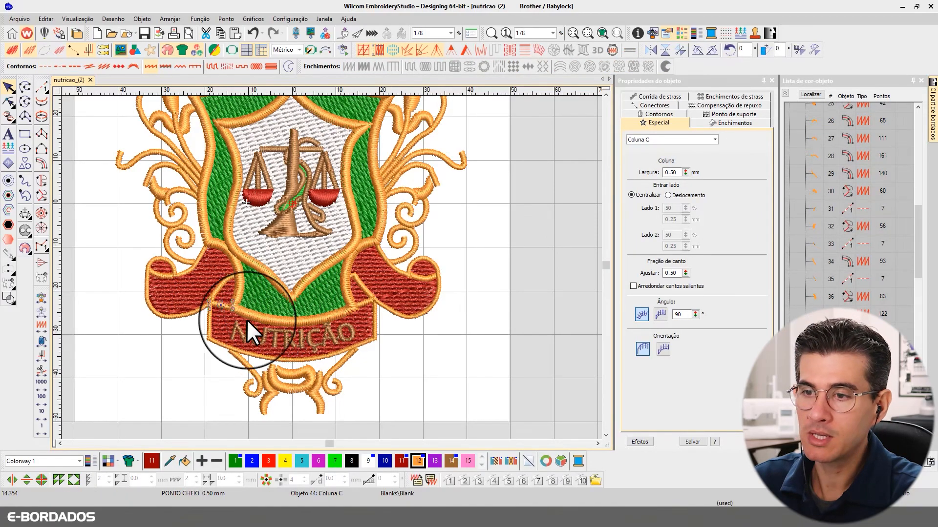
{"action": "left_click", "coordinate": [209, 316], "text": "ctrl"}
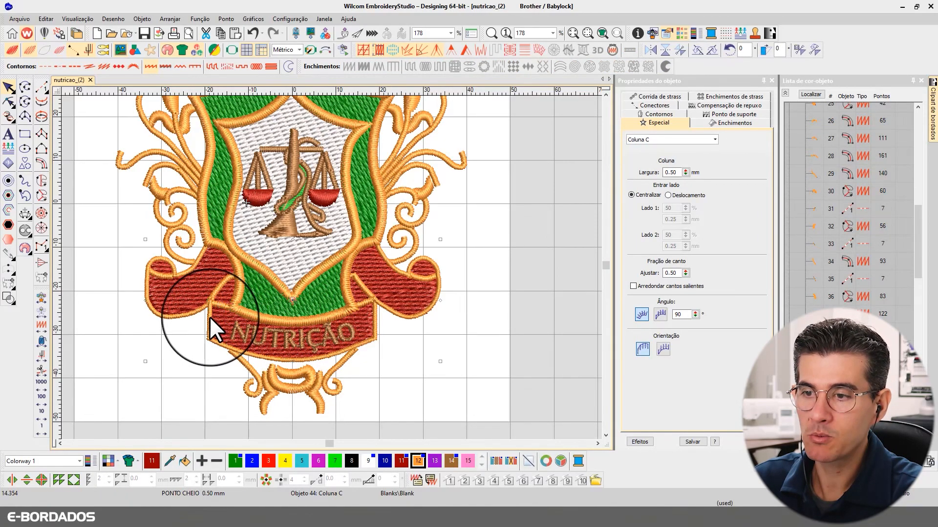
{"action": "left_click", "coordinate": [682, 172]}
{"action": "type", "text": "1.5"}
{"action": "key", "text": "Return"}
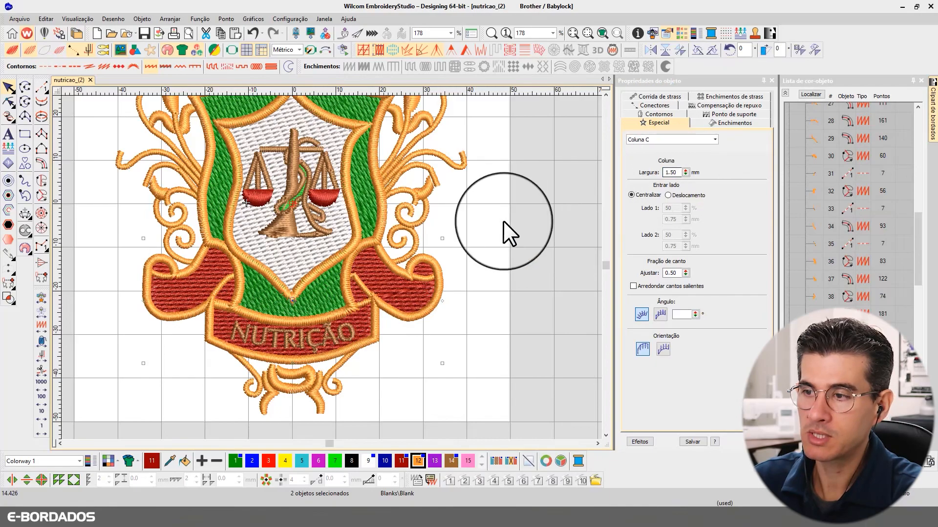
{"action": "left_click", "coordinate": [364, 285]}
{"action": "double_click", "coordinate": [671, 172]}
{"action": "type", "text": "3"}
{"action": "key", "text": "Return"}
{"action": "key", "text": "Escape"}
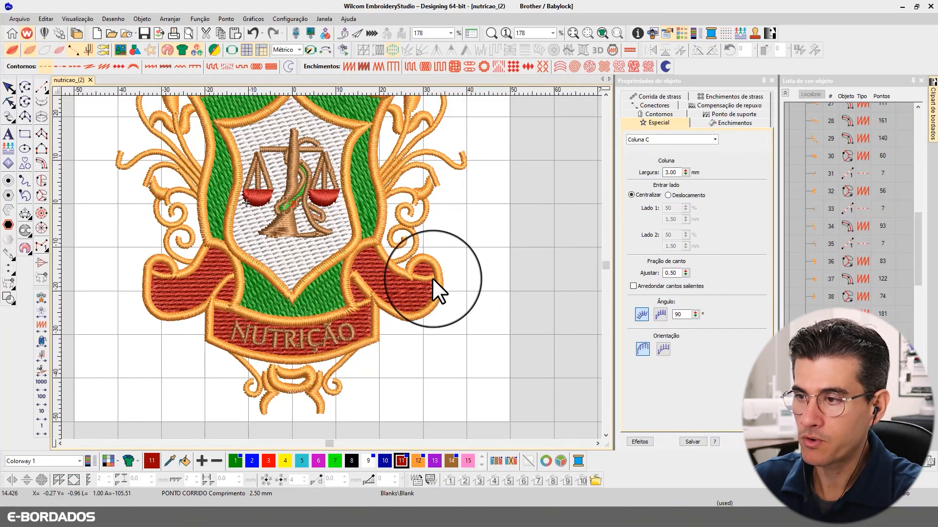
Set the column width of the short curl lines at both ends of the ribbon to 1.5 mm
{"action": "left_click", "coordinate": [432, 278]}
{"action": "left_click", "coordinate": [420, 276]}
{"action": "double_click", "coordinate": [670, 172]}
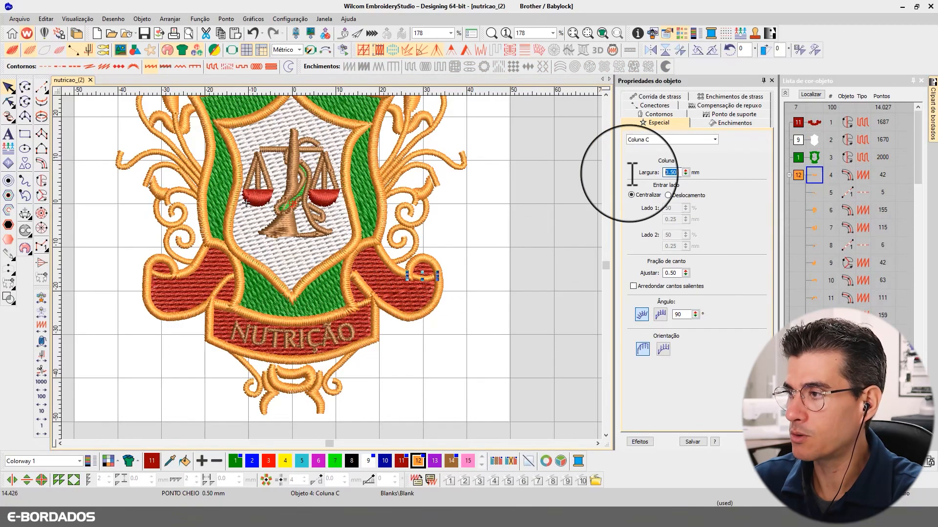
{"action": "type", "text": "3"}
{"action": "key", "text": "Return"}
{"action": "key", "text": "Escape"}
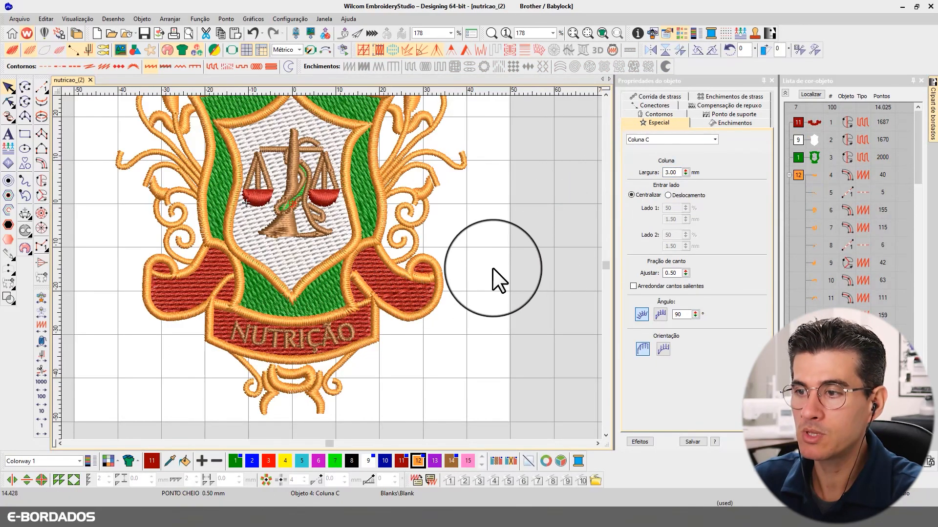
{"action": "left_click", "coordinate": [162, 275]}
{"action": "double_click", "coordinate": [671, 172]}
{"action": "type", "text": "1"}
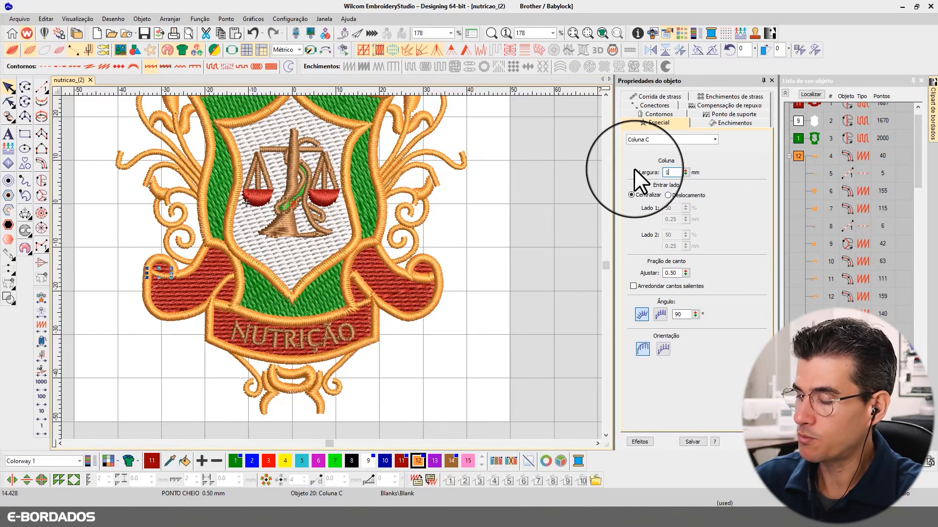
{"action": "type", "text": ".5"}
{"action": "key", "text": "Return"}
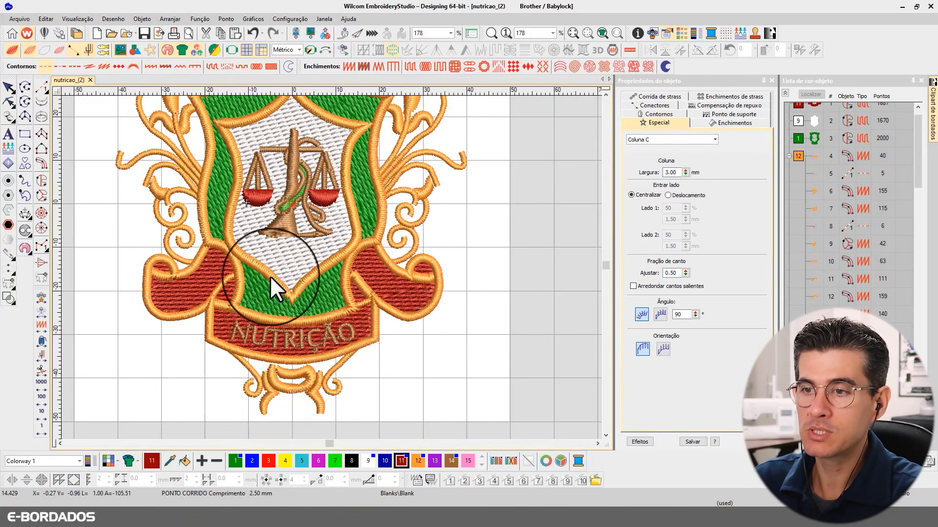
Widen the column of the ribbon's left fold line to match the ribbon outline
{"action": "left_click", "coordinate": [225, 277]}
{"action": "double_click", "coordinate": [679, 172]}
{"action": "type", "text": "3"}
{"action": "key", "text": "Return"}
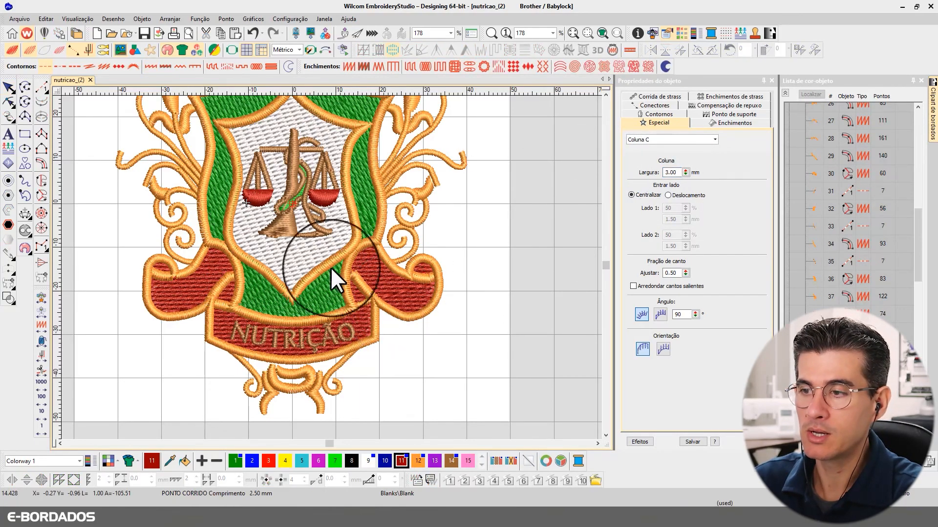
Set the column width of the ribbon's right fold line to 1.5 mm, matching the ribbon outline, and clear the selection
{"action": "scroll", "coordinate": [362, 289], "scroll_direction": "up", "scroll_amount": 3}
{"action": "left_click", "coordinate": [278, 264]}
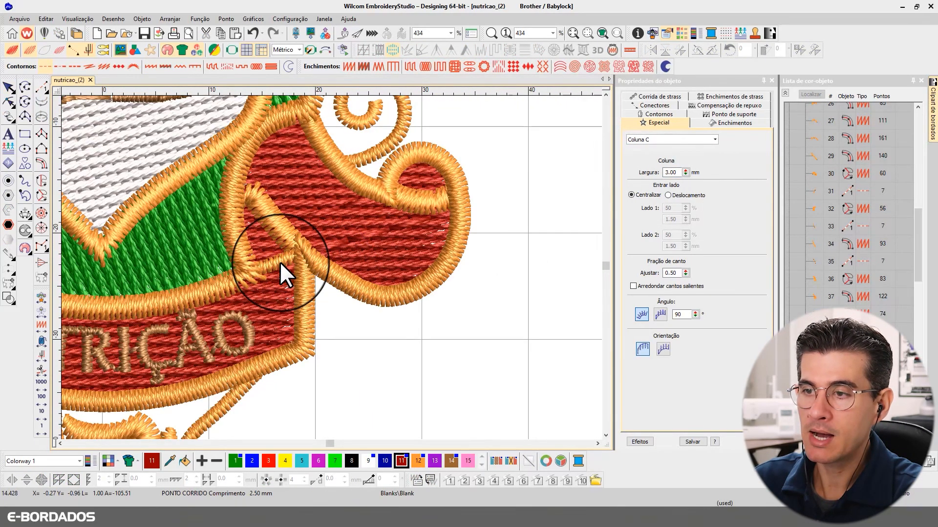
{"action": "double_click", "coordinate": [673, 172]}
{"action": "type", "text": "1.5"}
{"action": "key", "text": "Return"}
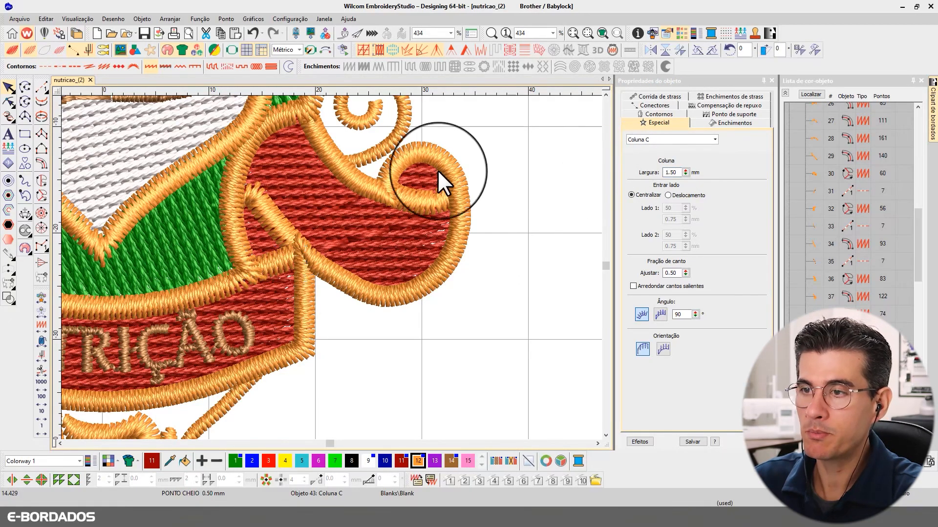
{"action": "left_click", "coordinate": [236, 204]}
{"action": "left_click", "coordinate": [8, 102]}
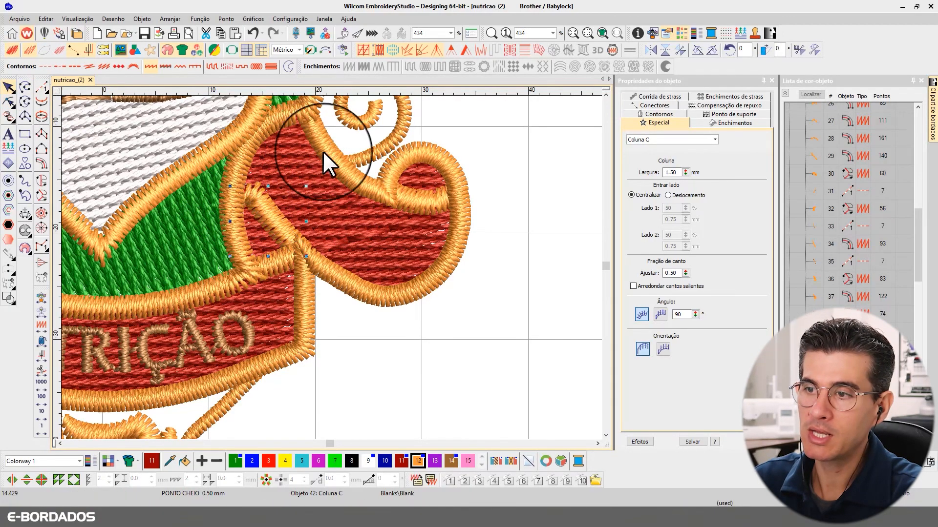
{"action": "scroll", "coordinate": [322, 150], "scroll_direction": "down", "scroll_amount": 5}
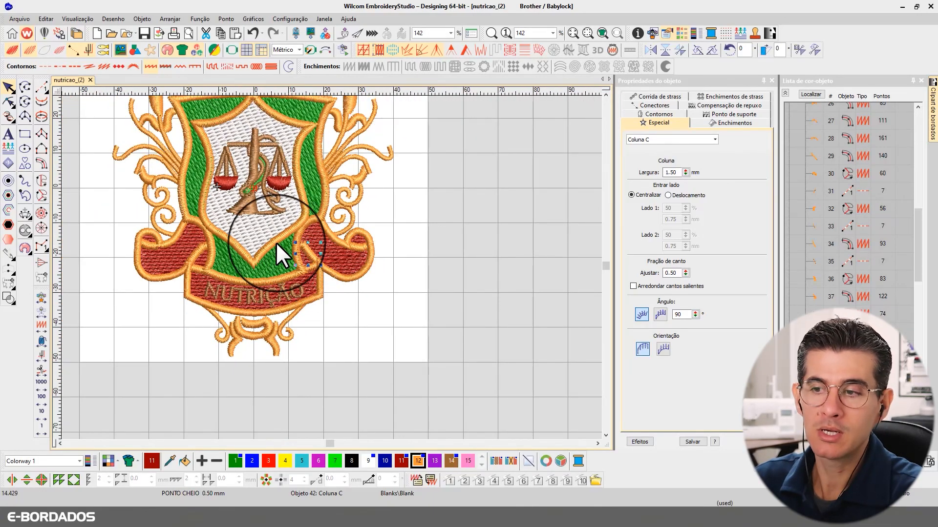
{"action": "scroll", "coordinate": [339, 256], "scroll_direction": "down", "scroll_amount": 1}
{"action": "scroll", "coordinate": [331, 269], "scroll_direction": "up", "scroll_amount": 1}
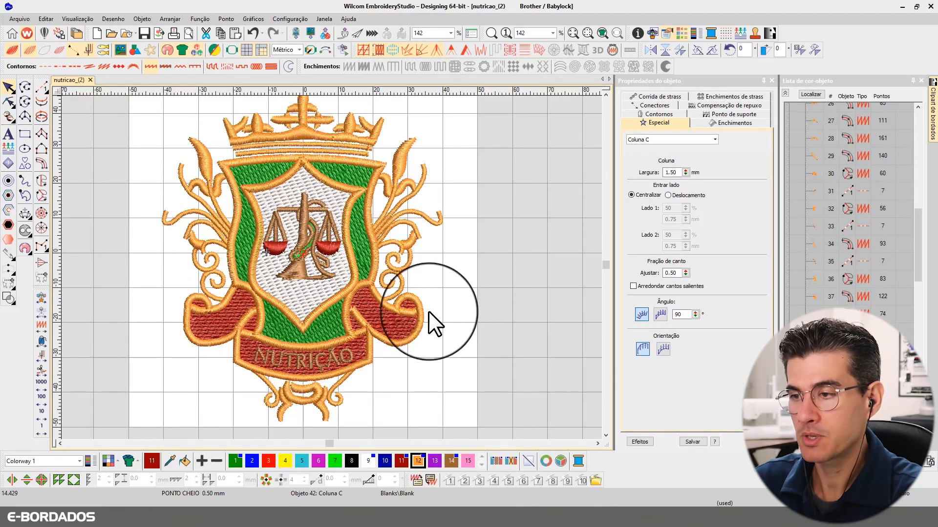
{"action": "key", "text": "Escape"}
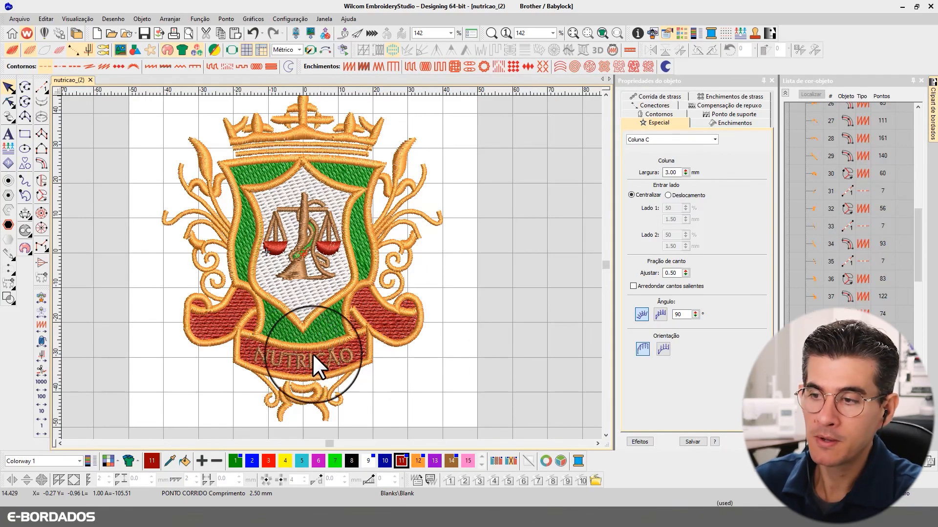
Try shifting the shield's outer outline upward to check the green fill beneath it, undo the move and deselect the outline
{"action": "scroll", "coordinate": [329, 353], "scroll_direction": "up", "scroll_amount": 2}
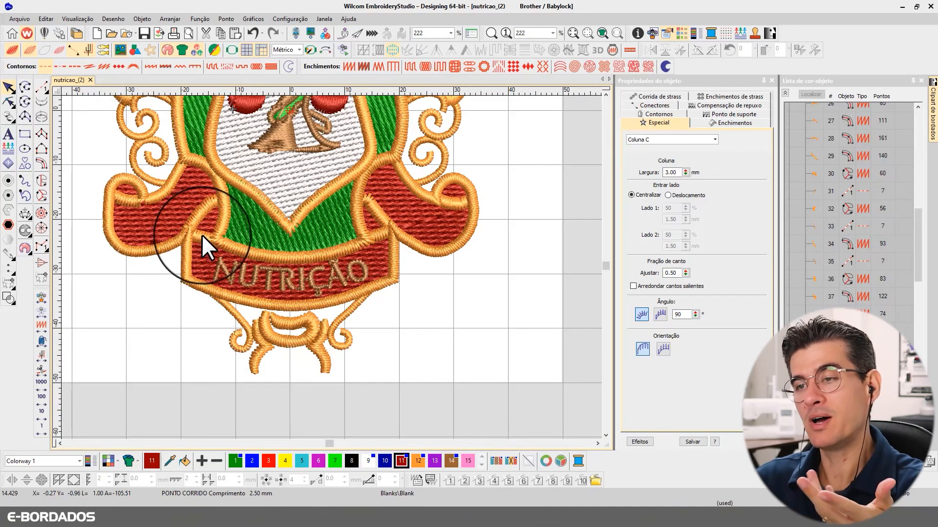
{"action": "left_click", "coordinate": [209, 245]}
{"action": "left_click", "coordinate": [233, 247]}
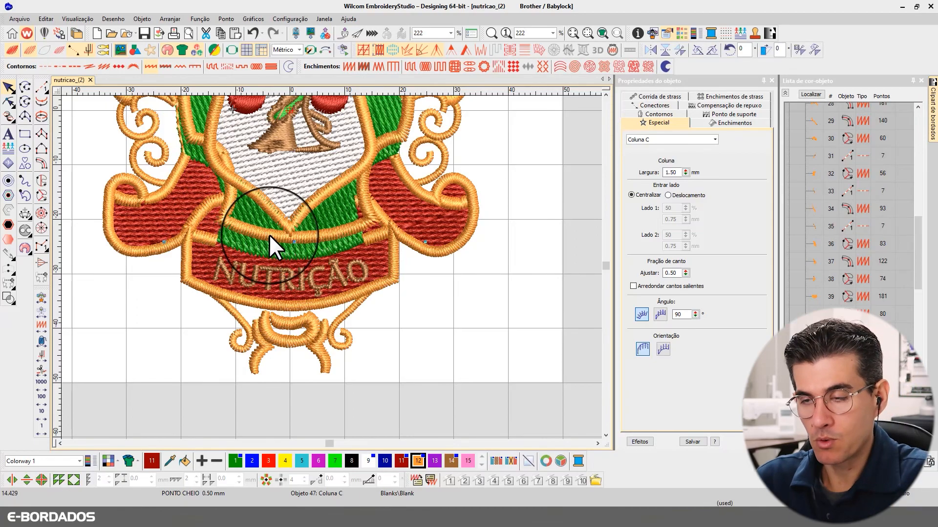
{"action": "key", "text": "0"}
{"action": "scroll", "coordinate": [331, 267], "scroll_direction": "down", "scroll_amount": 2}
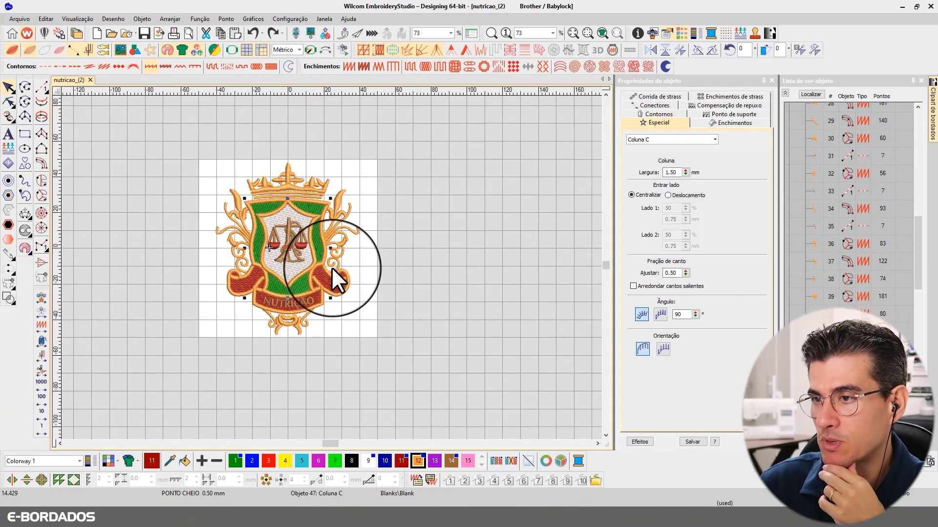
{"action": "scroll", "coordinate": [330, 267], "scroll_direction": "up", "scroll_amount": 3}
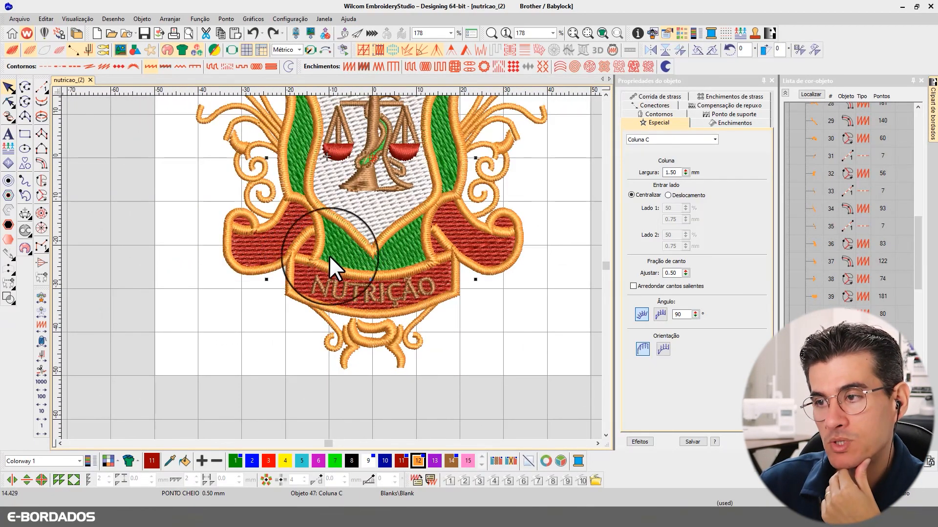
{"action": "left_click", "coordinate": [462, 442]}
{"action": "scroll", "coordinate": [331, 268], "scroll_direction": "down", "scroll_amount": 4}
{"action": "key", "text": "b"}
{"action": "left_click_drag", "start_coordinate": [87, 148], "coordinate": [264, 303]}
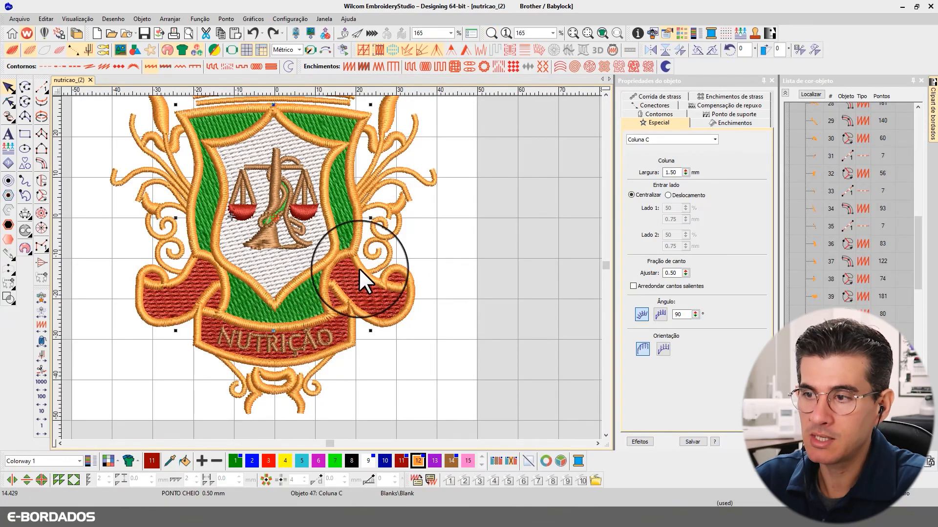
{"action": "key", "text": "Escape"}
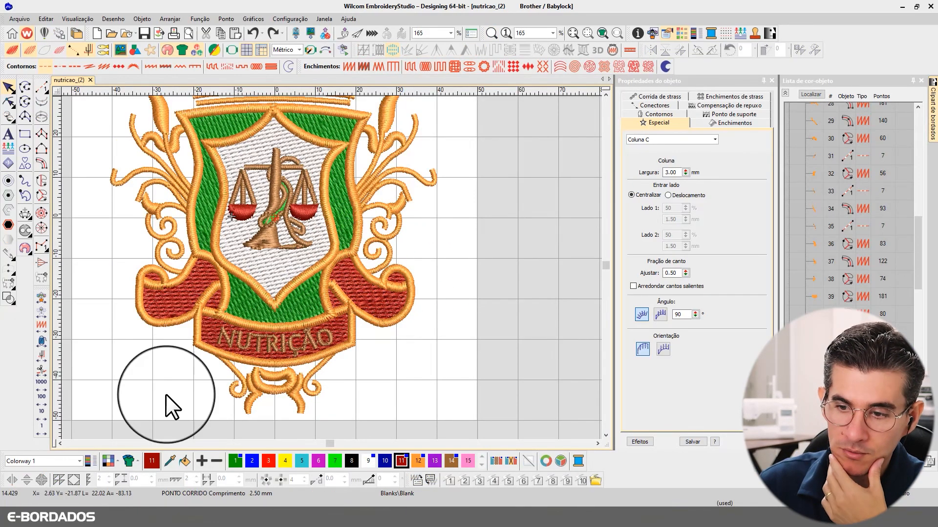
Digitize an open red (colour 3) Column C outline around the right ribbon end, from its upper inner edge around to the inner fold
{"action": "left_click", "coordinate": [268, 461]}
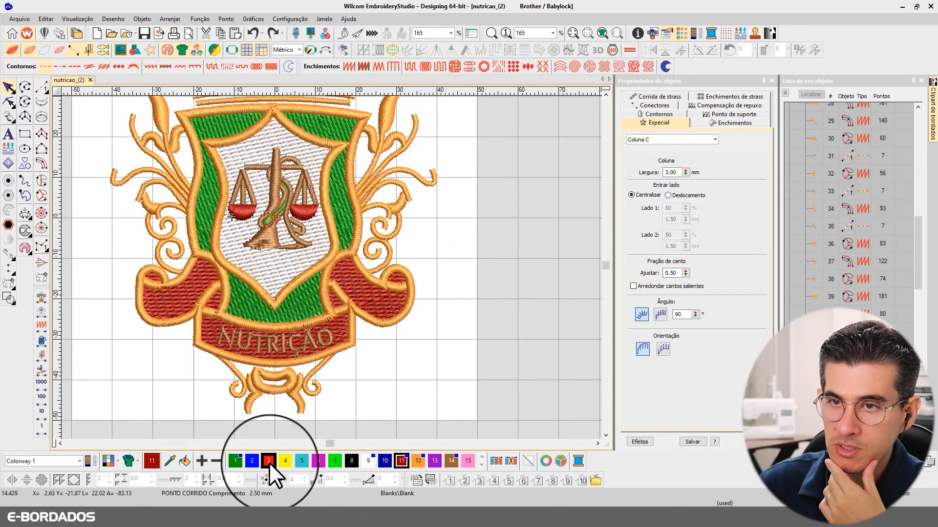
{"action": "left_click", "coordinate": [42, 163]}
{"action": "left_click", "coordinate": [350, 252]}
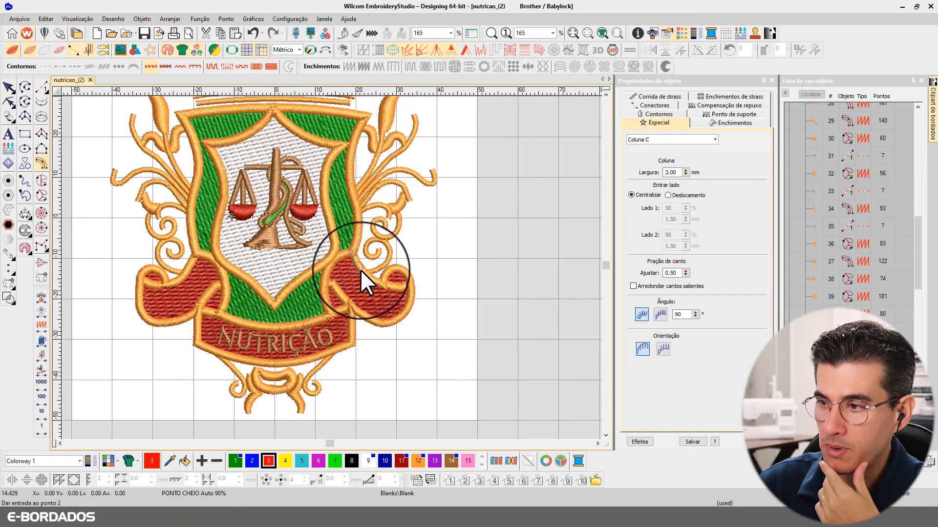
{"action": "left_click", "coordinate": [376, 281]}
{"action": "left_click", "coordinate": [411, 285]}
{"action": "left_click", "coordinate": [407, 312]}
{"action": "left_click", "coordinate": [379, 324]}
{"action": "left_click", "coordinate": [360, 311]}
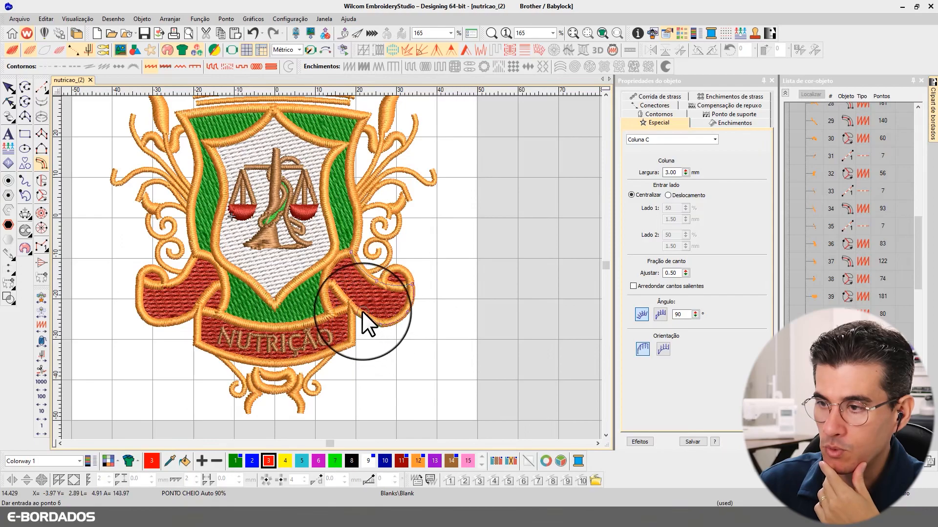
{"action": "left_click", "coordinate": [326, 279]}
{"action": "key", "text": "BackSpace"}
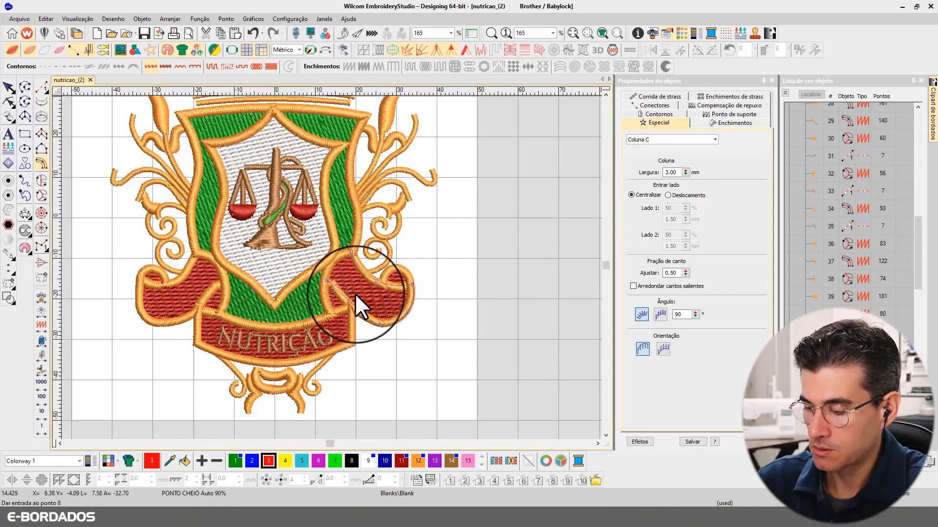
{"action": "left_click", "coordinate": [364, 315]}
{"action": "left_click", "coordinate": [345, 301]}
{"action": "left_click", "coordinate": [331, 282]}
{"action": "key", "text": "Return"}
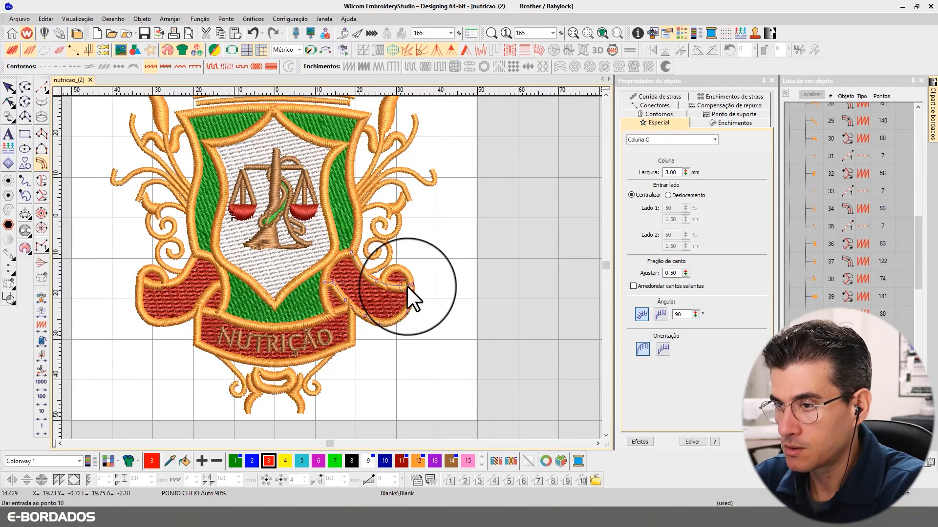
Set the red ribbon outline's column width to 1.5 mm
{"action": "double_click", "coordinate": [671, 173]}
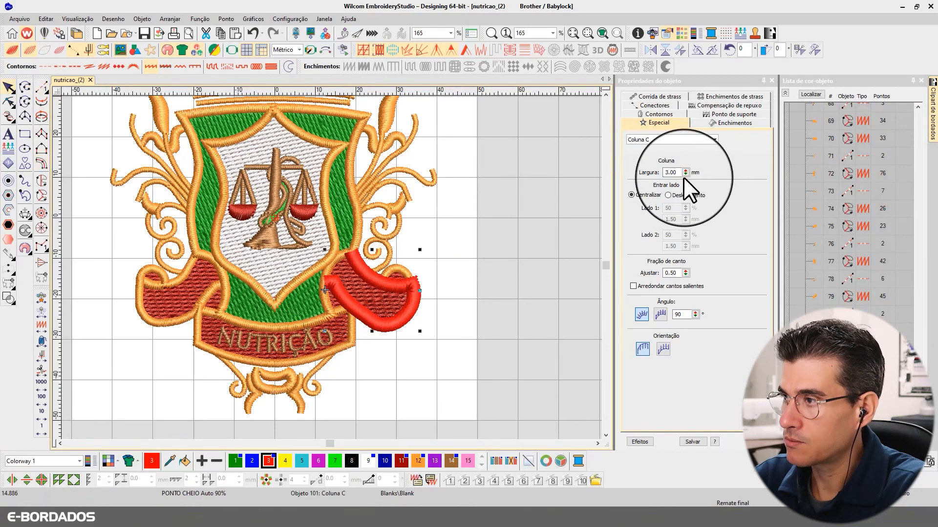
{"action": "type", "text": "1.5"}
{"action": "key", "text": "Return"}
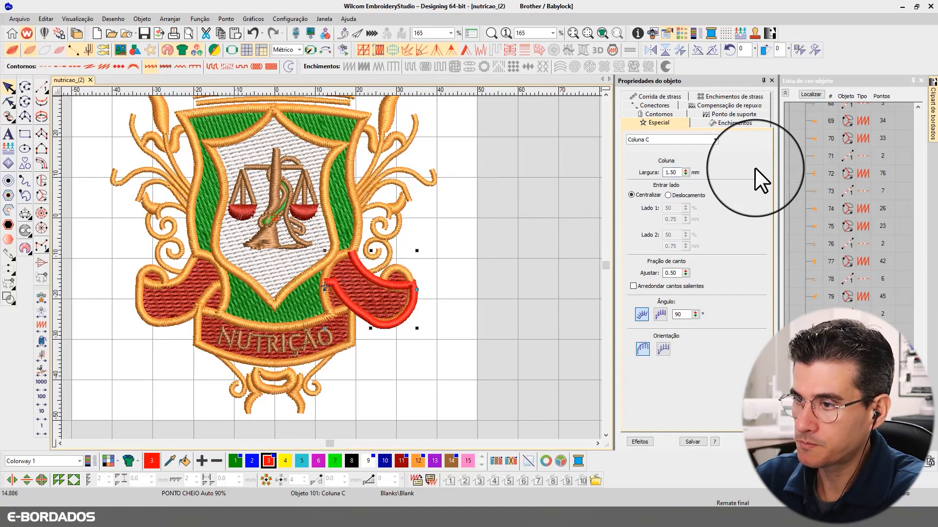
Move the red ribbon outline off the crest into the empty area to its right
{"action": "left_click_drag", "start_coordinate": [472, 324], "coordinate": [507, 306]}
{"action": "left_click", "coordinate": [9, 102]}
{"action": "left_click", "coordinate": [464, 315]}
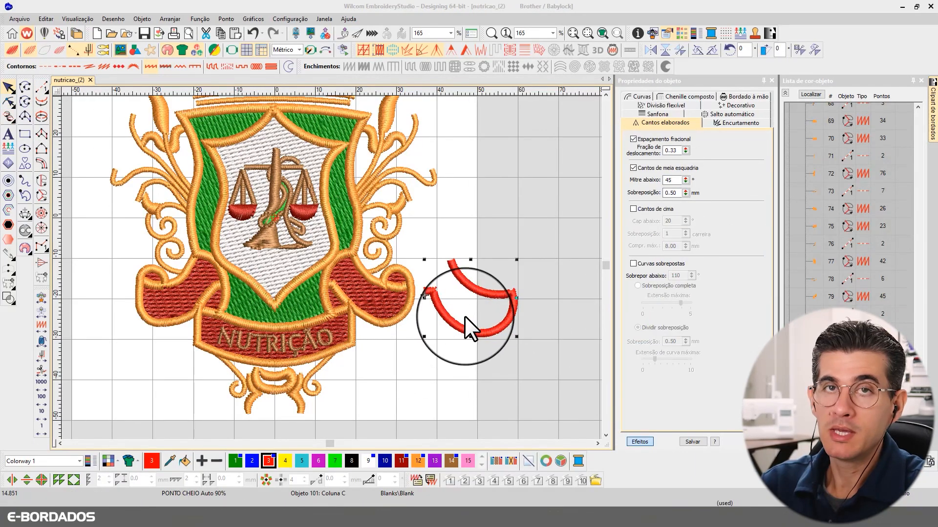
{"action": "left_click", "coordinate": [436, 296]}
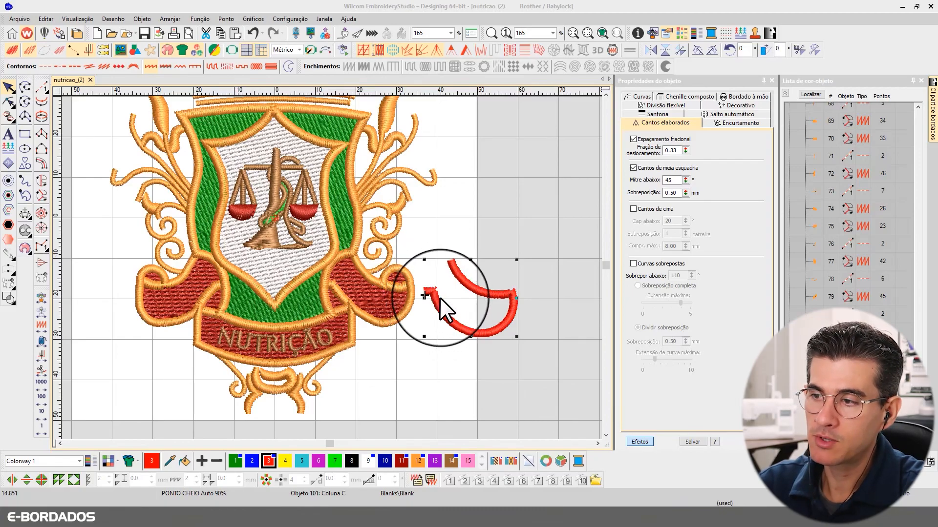
Select the gold column piece inside the right ribbon's curl and inspect its stitching up close
{"action": "left_click", "coordinate": [400, 288]}
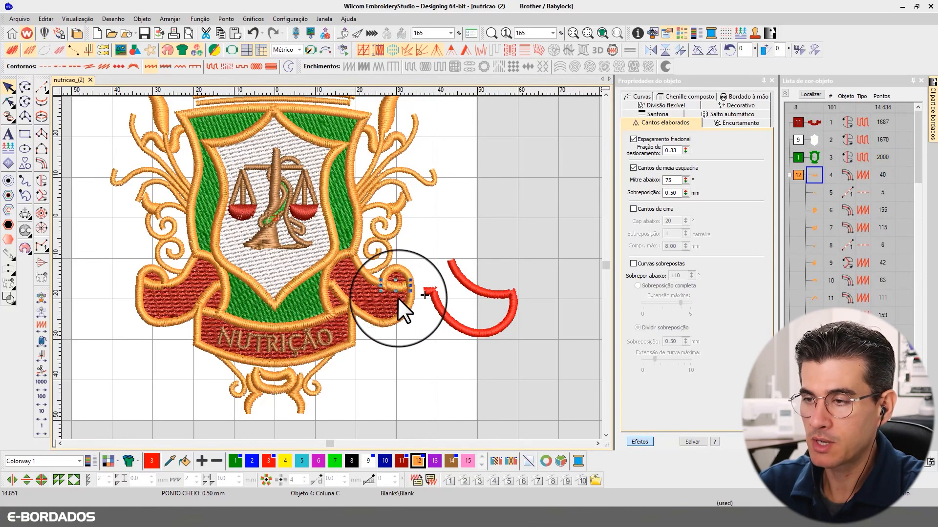
{"action": "scroll", "coordinate": [396, 293], "scroll_direction": "up", "scroll_amount": 2}
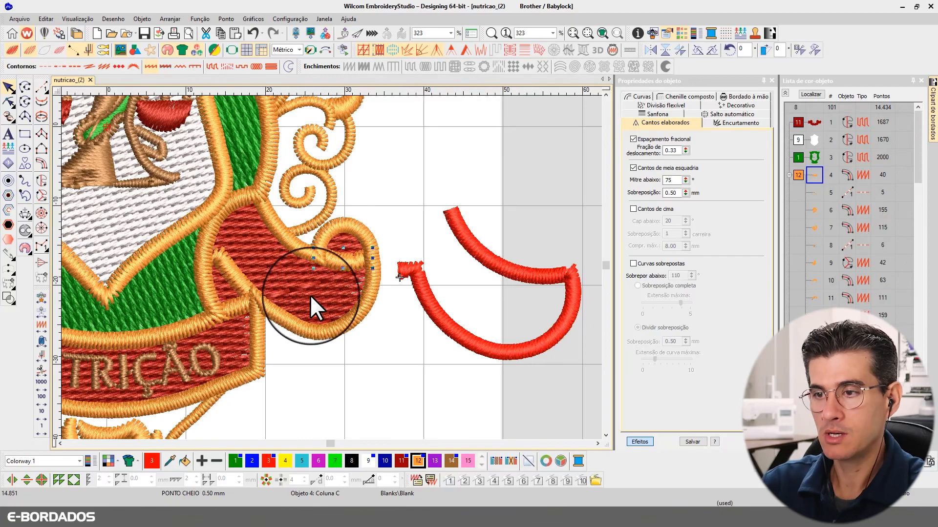
{"action": "scroll", "coordinate": [226, 260], "scroll_direction": "up", "scroll_amount": 1}
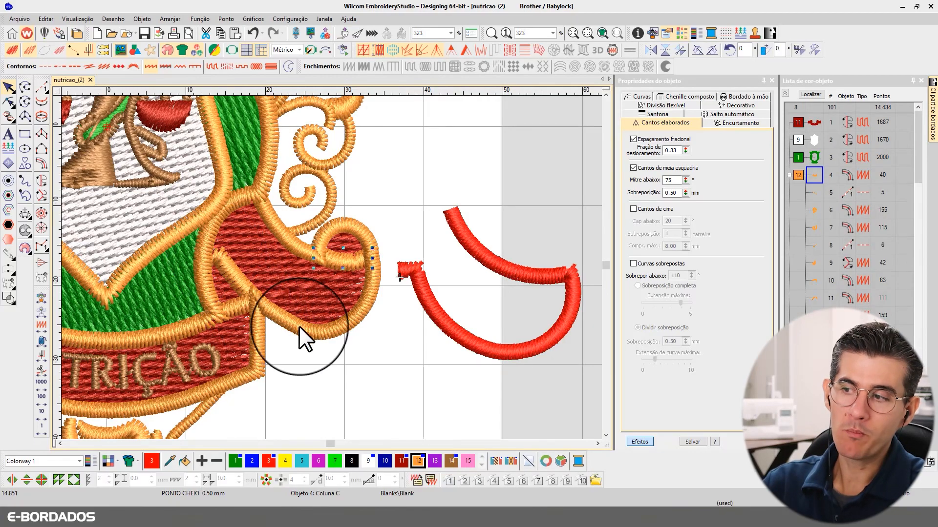
Lay the red outline over the right ribbon for comparison, and move it off the crest again
{"action": "left_click", "coordinate": [478, 343]}
{"action": "left_click_drag", "start_coordinate": [292, 326], "coordinate": [281, 322]}
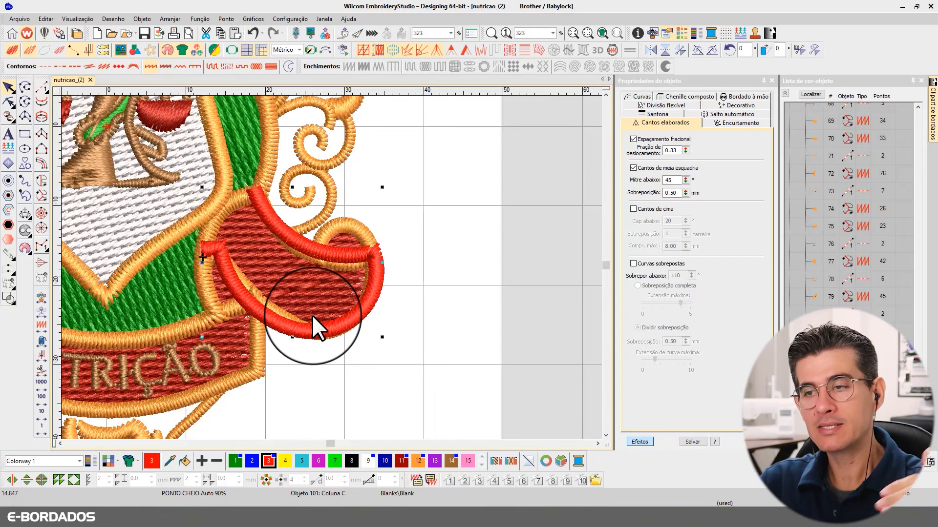
{"action": "left_click_drag", "start_coordinate": [311, 315], "coordinate": [482, 317]}
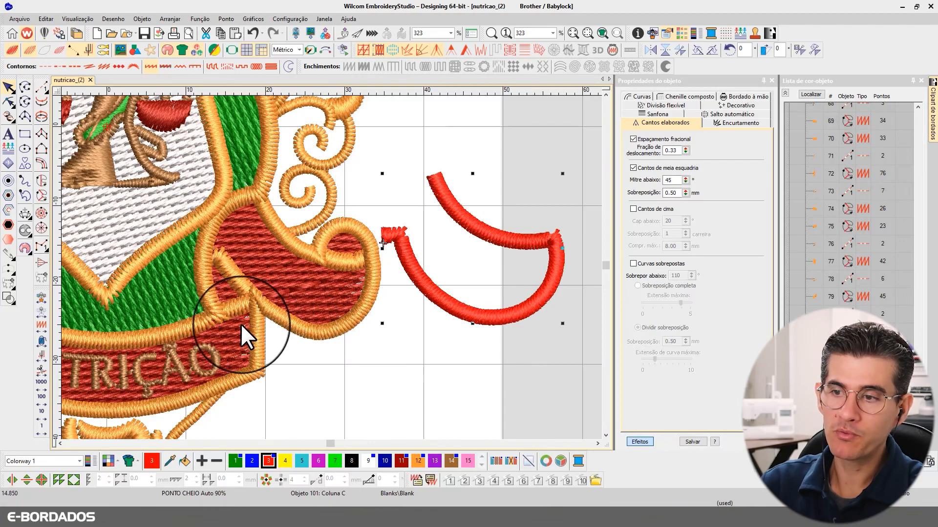
Drag gold border pieces of the NUTRIÇÃO banner's right side out of place to show the separate segments, undoing each move
{"action": "left_click", "coordinate": [234, 307]}
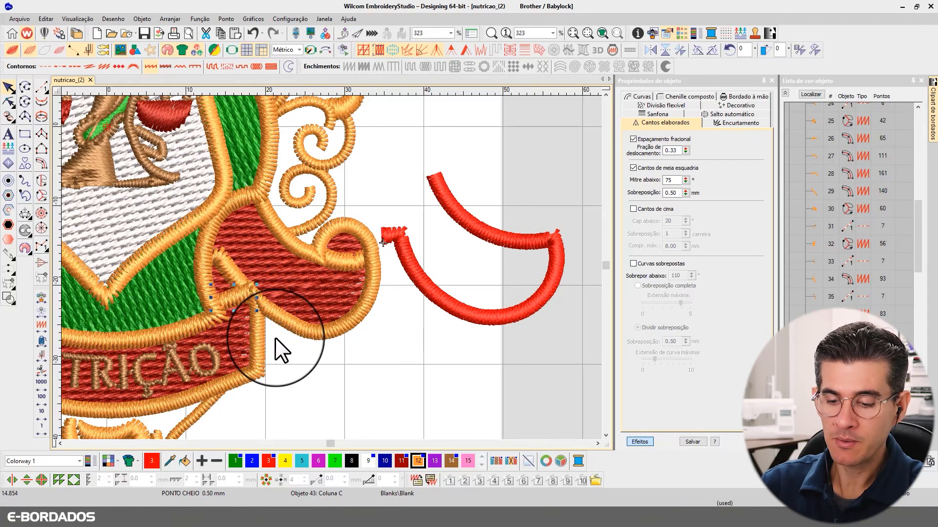
{"action": "scroll", "coordinate": [228, 333], "scroll_direction": "down", "scroll_amount": 2}
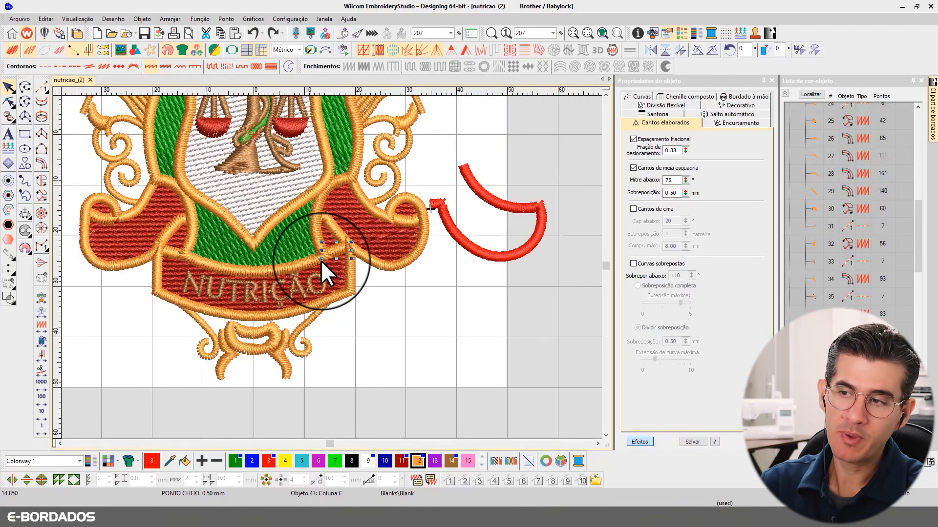
{"action": "scroll", "coordinate": [331, 254], "scroll_direction": "up", "scroll_amount": 2}
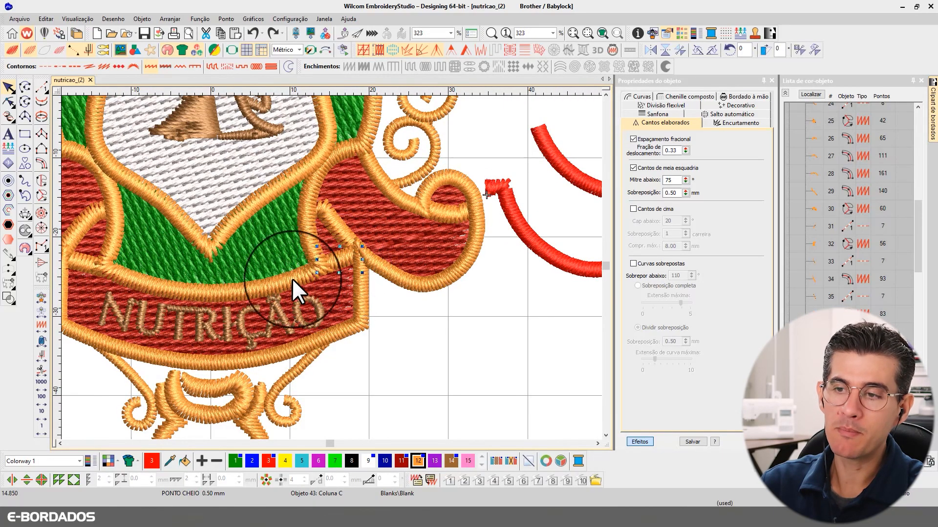
{"action": "scroll", "coordinate": [247, 289], "scroll_direction": "down", "scroll_amount": 2}
{"action": "scroll", "coordinate": [381, 254], "scroll_direction": "up", "scroll_amount": 2}
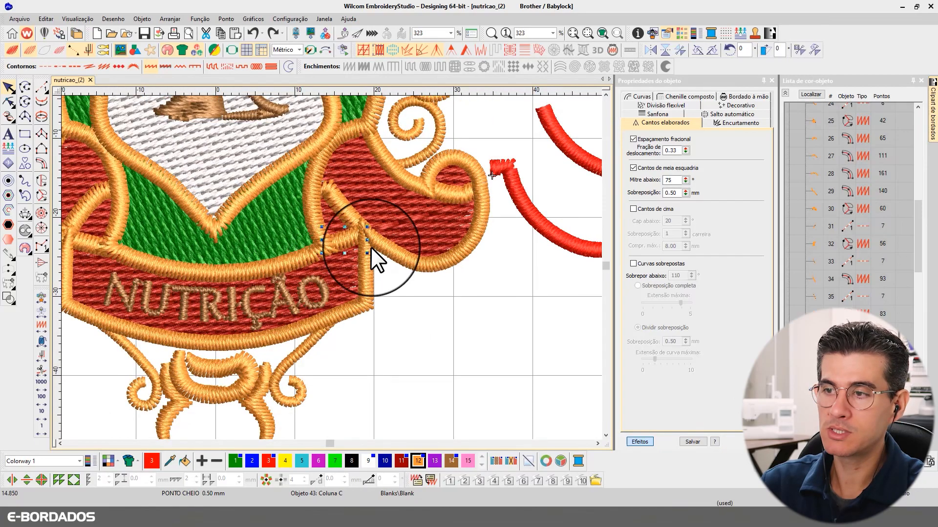
{"action": "left_click_drag", "start_coordinate": [347, 238], "coordinate": [439, 287]}
{"action": "key", "text": "ctrl+z"}
{"action": "left_click_drag", "start_coordinate": [367, 276], "coordinate": [382, 309]}
{"action": "key", "text": "ctrl+z"}
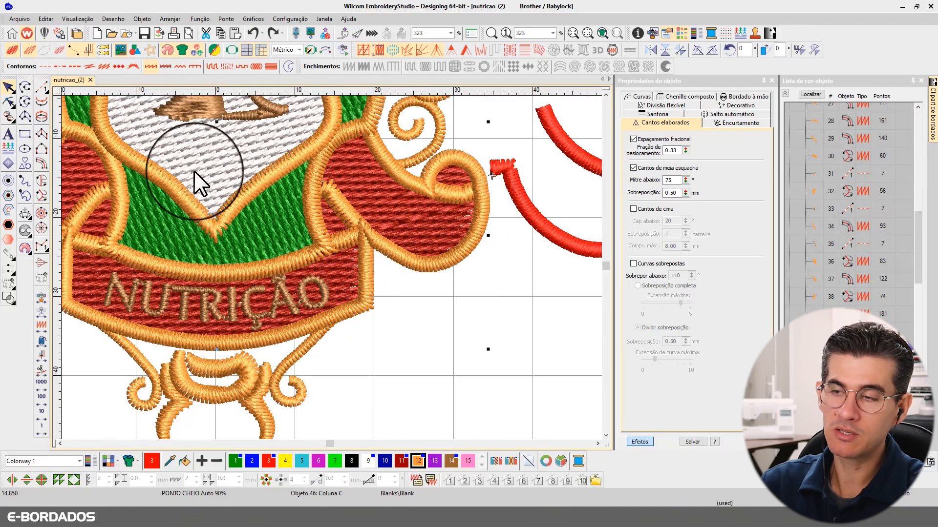
Move the red outline back onto the right ribbon's border and deselect it
{"action": "scroll", "coordinate": [335, 272], "scroll_direction": "down", "scroll_amount": 3}
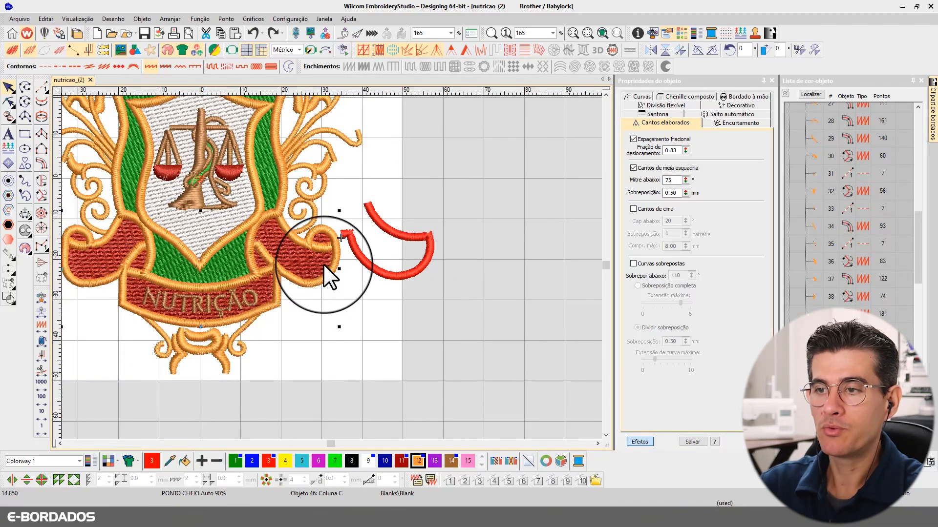
{"action": "left_click_drag", "start_coordinate": [401, 235], "coordinate": [308, 241]}
{"action": "key", "text": "Escape"}
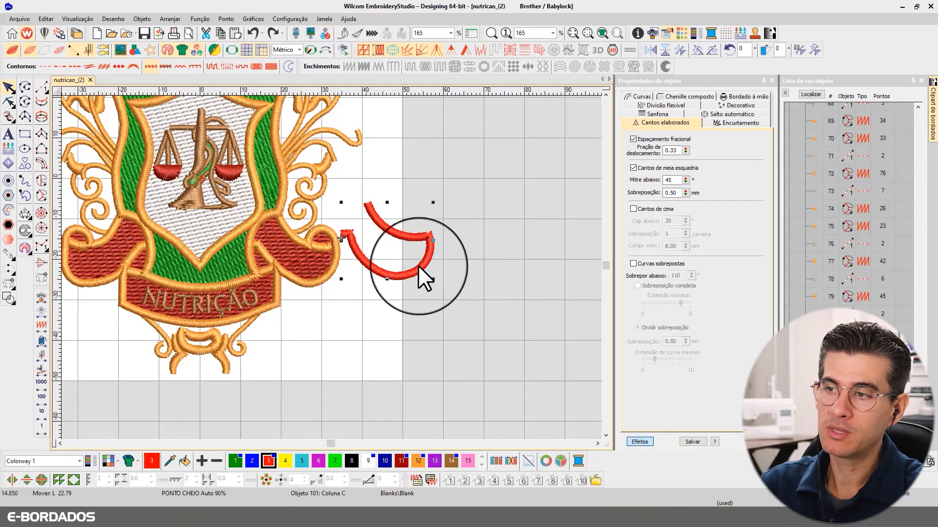
{"action": "left_click_drag", "start_coordinate": [412, 270], "coordinate": [323, 272]}
{"action": "left_click", "coordinate": [464, 231]}
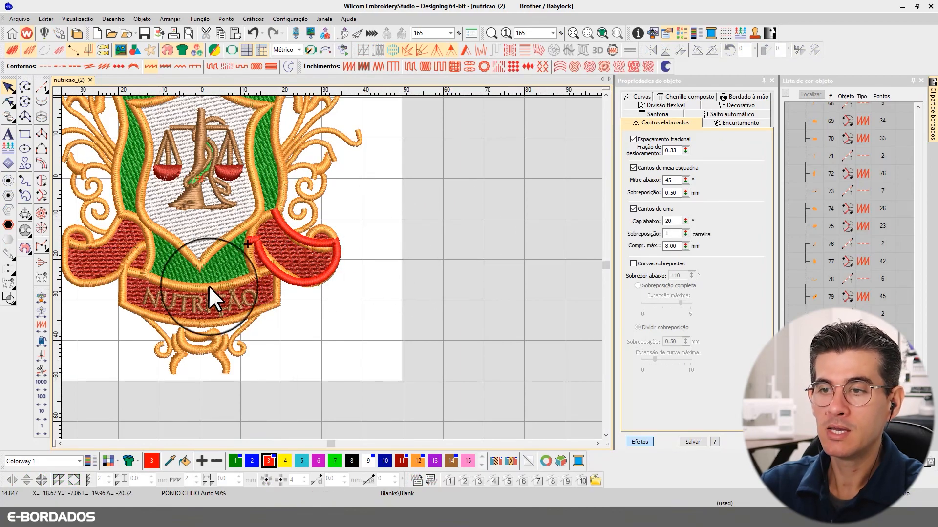
Digitize a closed red Column C outline around the NUTRIÇÃO banner, starting and ending at its upper left corner
{"action": "scroll", "coordinate": [223, 254], "scroll_direction": "up", "scroll_amount": 2}
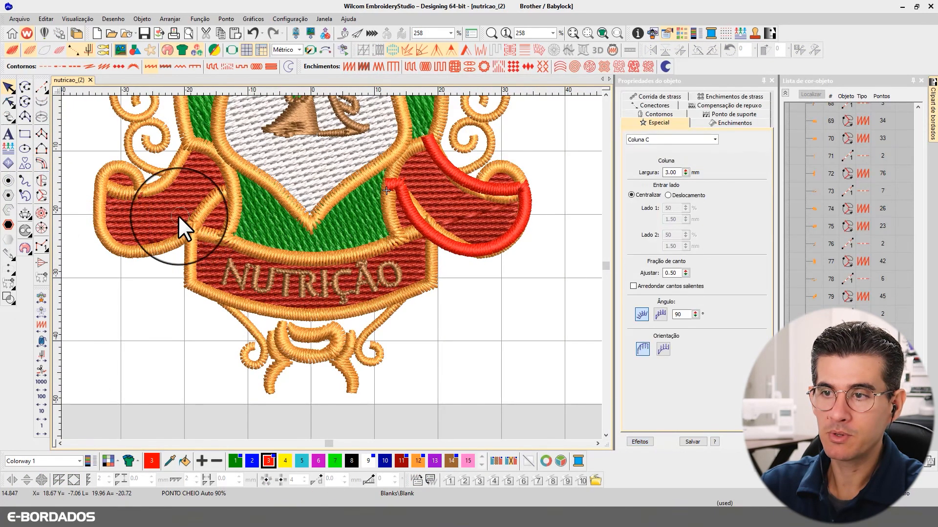
{"action": "left_click", "coordinate": [186, 227]}
{"action": "left_click", "coordinate": [270, 252]}
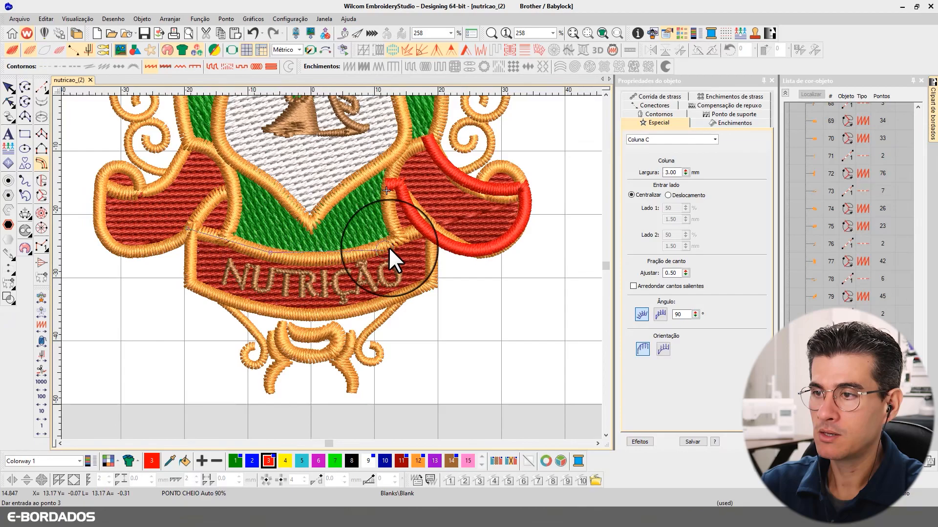
{"action": "left_click", "coordinate": [423, 226]}
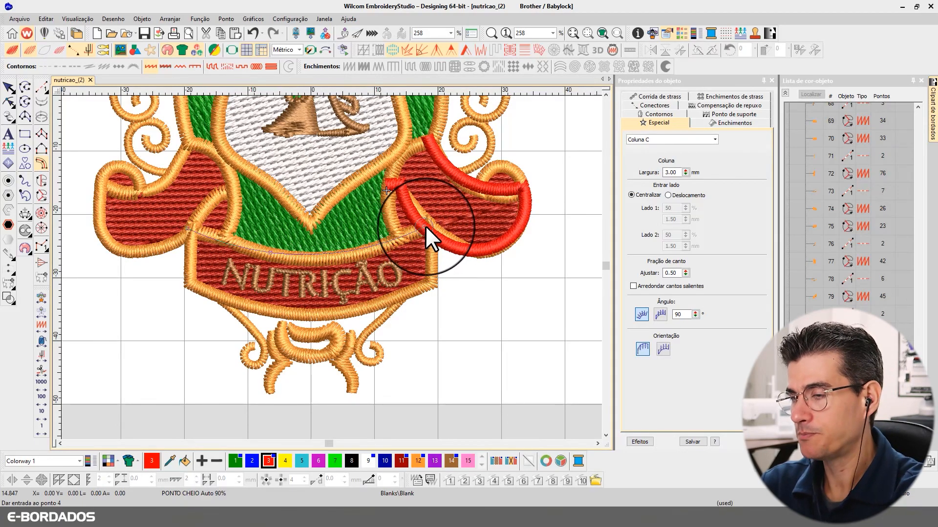
{"action": "left_click", "coordinate": [434, 239]}
{"action": "left_click", "coordinate": [432, 285]}
{"action": "left_click", "coordinate": [293, 314]}
{"action": "left_click", "coordinate": [189, 285]}
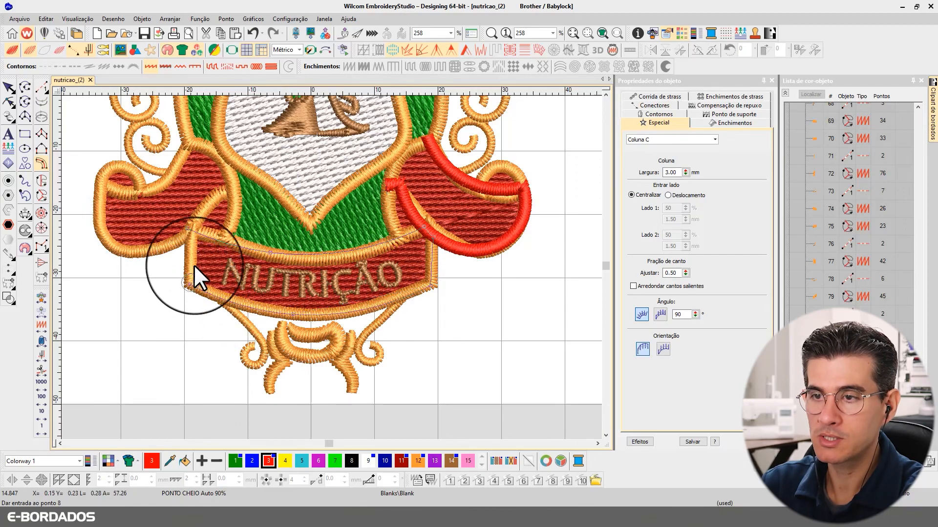
{"action": "left_click", "coordinate": [188, 229]}
{"action": "key", "text": "Return"}
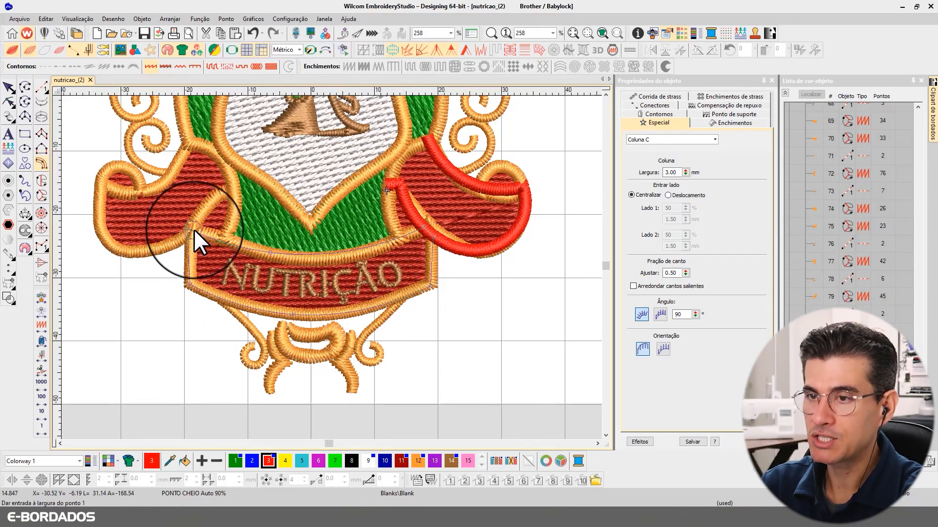
{"action": "key", "text": "Return"}
Set the red banner outline's column width to 1.5 mm
{"action": "left_click", "coordinate": [8, 88]}
{"action": "double_click", "coordinate": [671, 173]}
{"action": "type", "text": "1.5"}
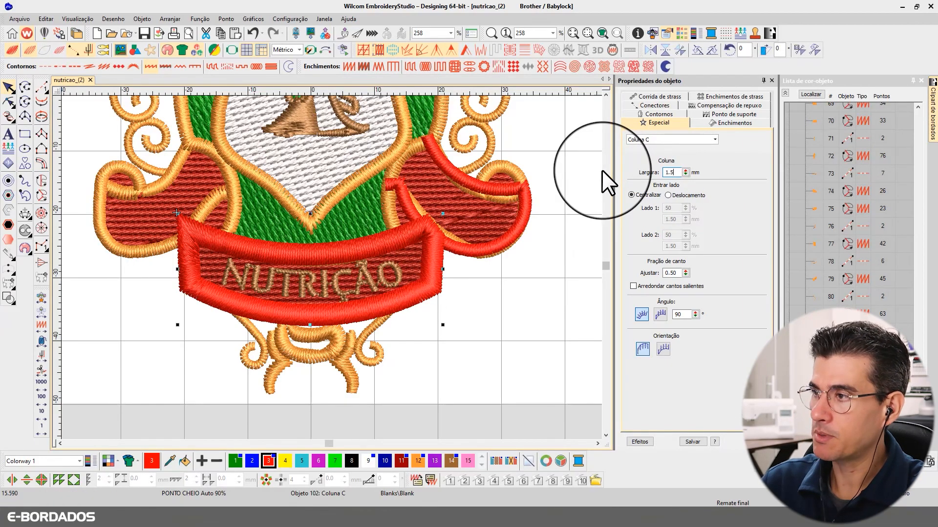
{"action": "key", "text": "Return"}
Reshape the red banner outline by nudging its corner and curve points to follow the gold border more closely
{"action": "left_click", "coordinate": [9, 101]}
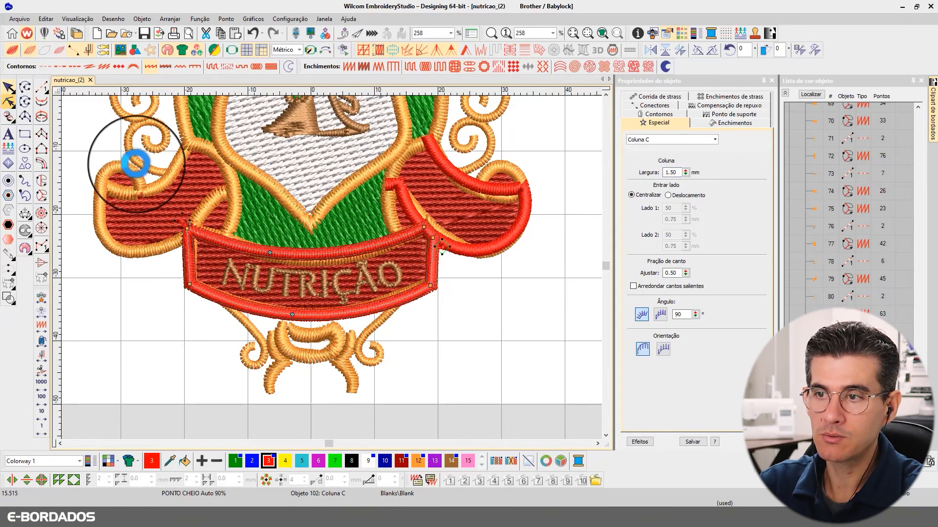
{"action": "left_click", "coordinate": [189, 229]}
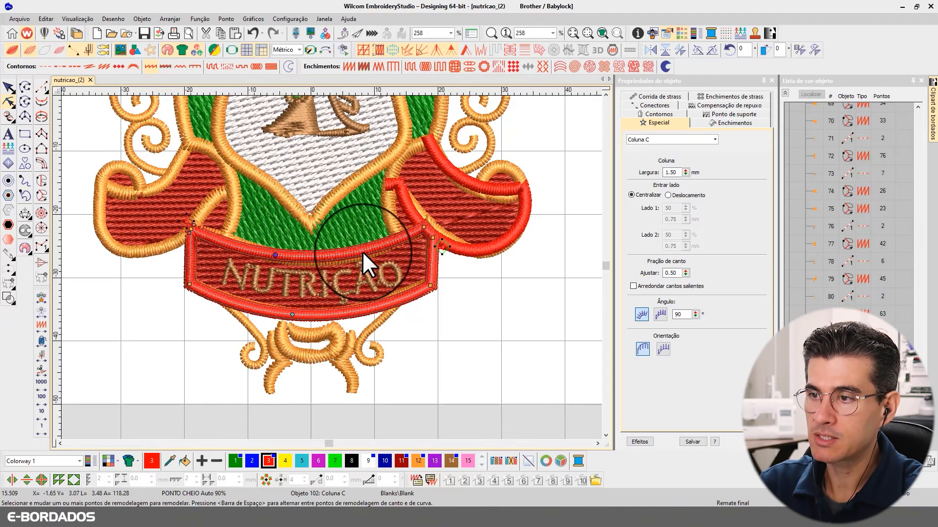
{"action": "left_click", "coordinate": [424, 229]}
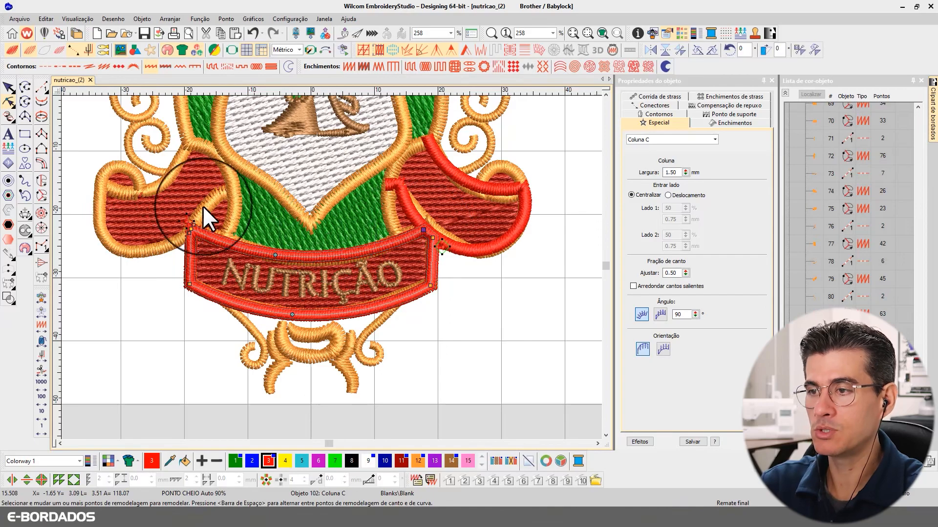
{"action": "left_click", "coordinate": [293, 315]}
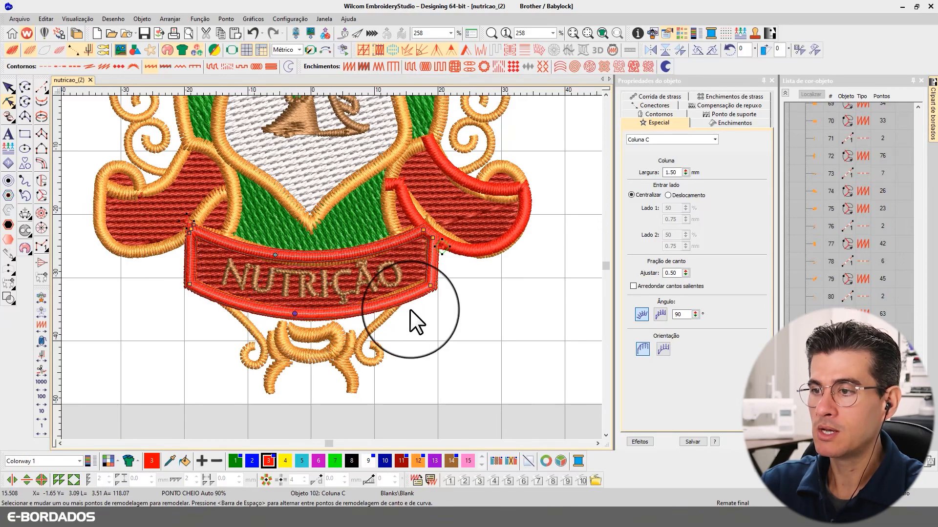
{"action": "left_click", "coordinate": [431, 283]}
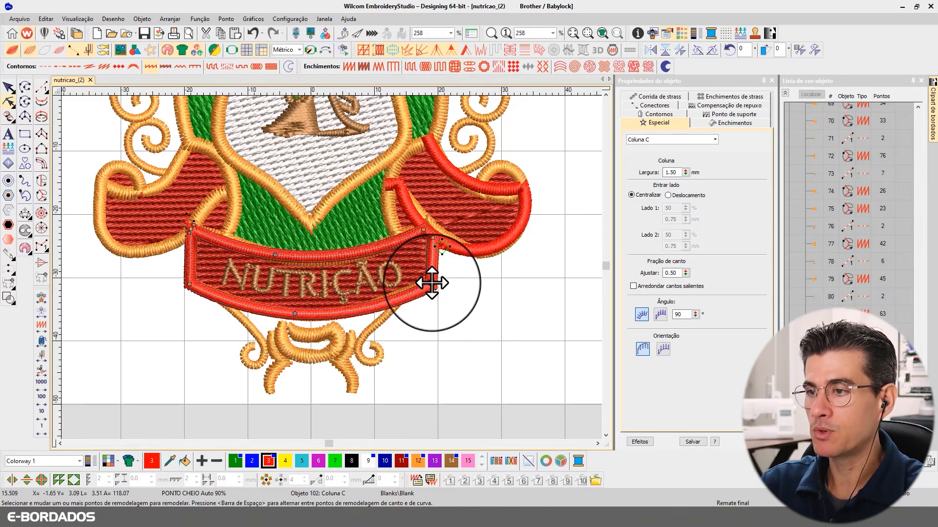
{"action": "left_click", "coordinate": [8, 88]}
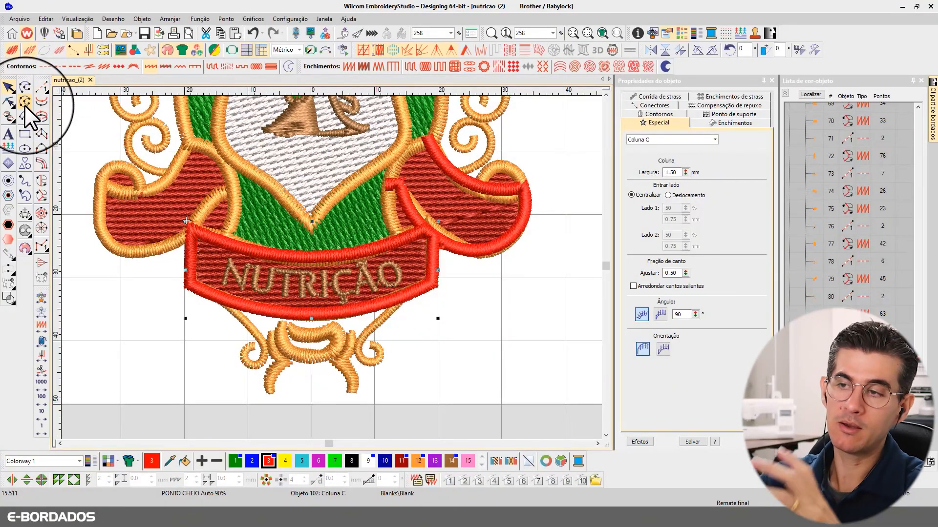
{"action": "scroll", "coordinate": [330, 264], "scroll_direction": "down", "scroll_amount": 2}
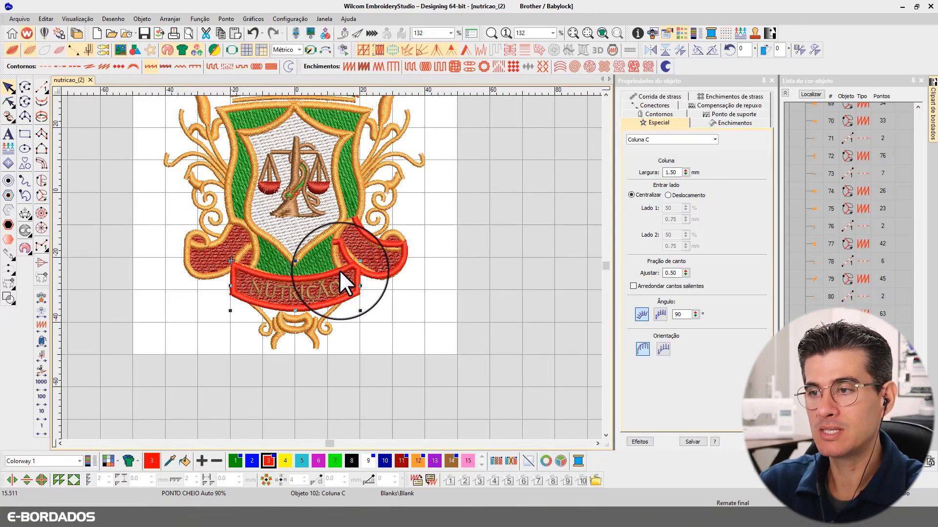
Cut and paste the right ribbon's red outline so it stitches after the banner outline
{"action": "left_click", "coordinate": [339, 270]}
{"action": "scroll", "coordinate": [371, 266], "scroll_direction": "up", "scroll_amount": 2}
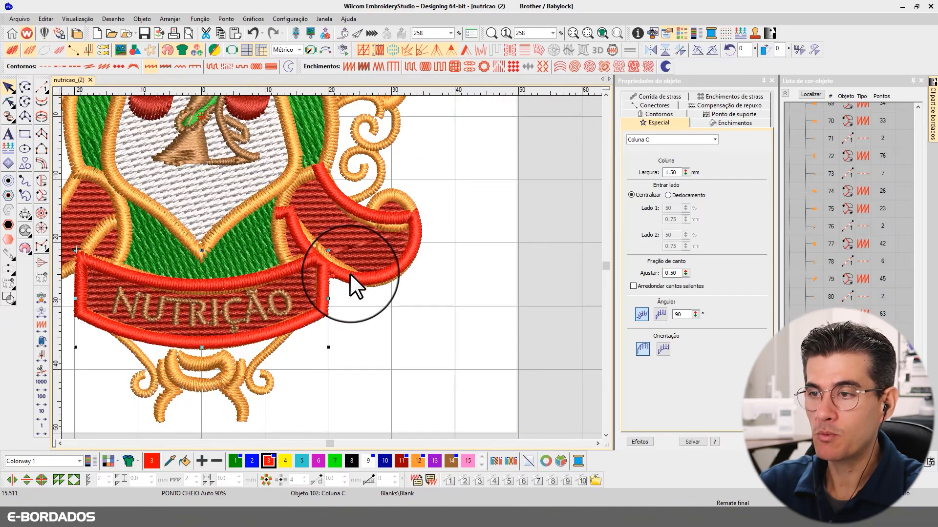
{"action": "key", "text": "ctrl+x"}
{"action": "key", "text": "ctrl+v"}
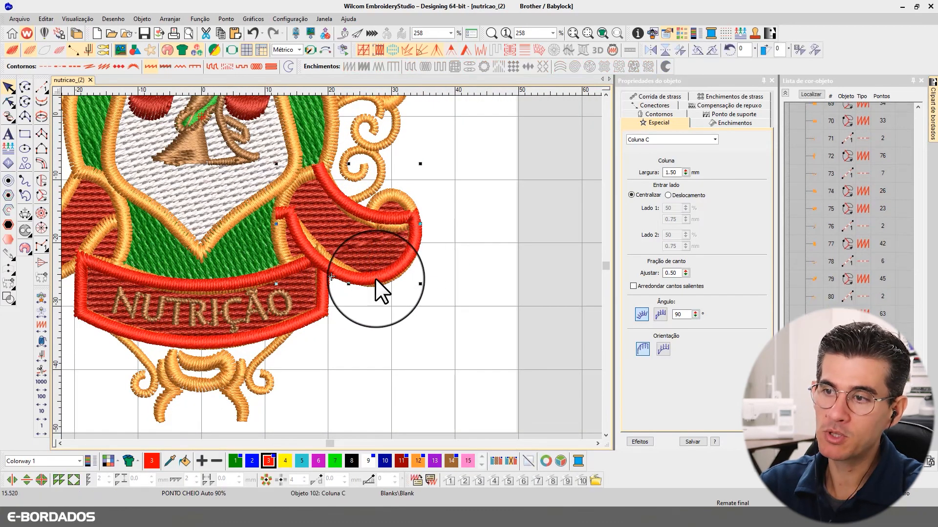
{"action": "scroll", "coordinate": [337, 274], "scroll_direction": "up", "scroll_amount": 1}
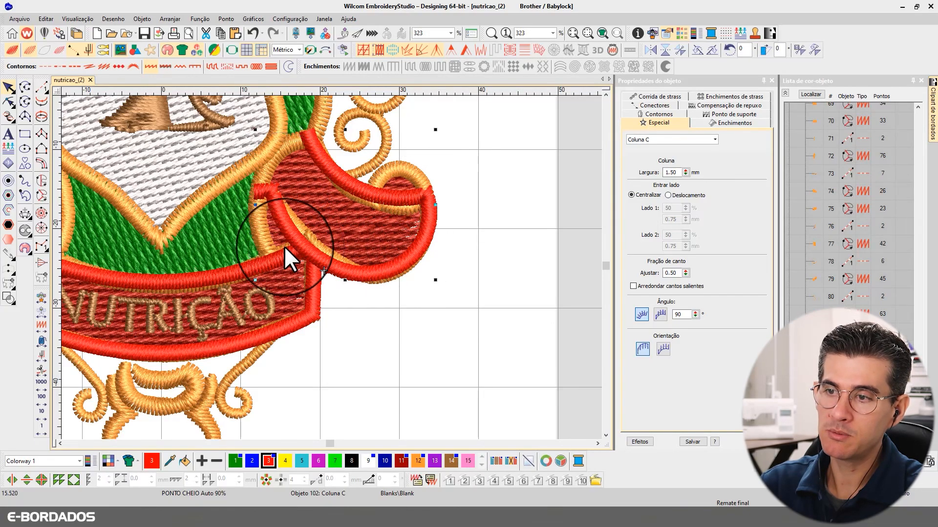
{"action": "scroll", "coordinate": [239, 281], "scroll_direction": "down", "scroll_amount": 2}
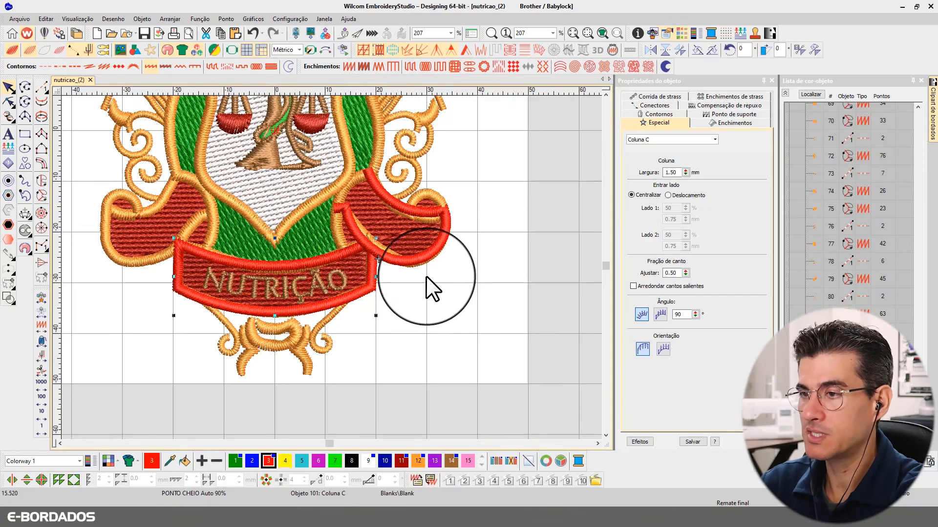
Delete the red demonstration outlines on the right ribbon and banner, and collapse the colour-object list
{"action": "left_click", "coordinate": [410, 255]}
{"action": "left_click", "coordinate": [405, 259]}
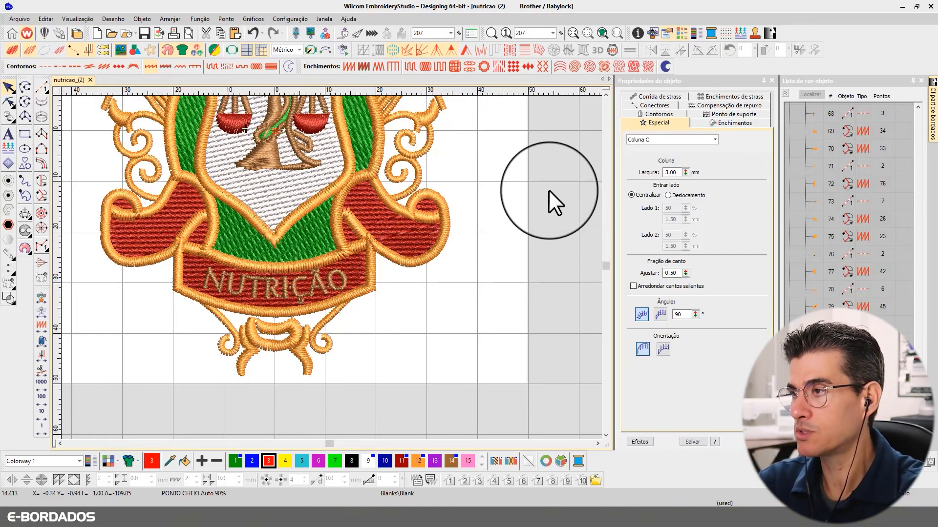
{"action": "left_click", "coordinate": [784, 93]}
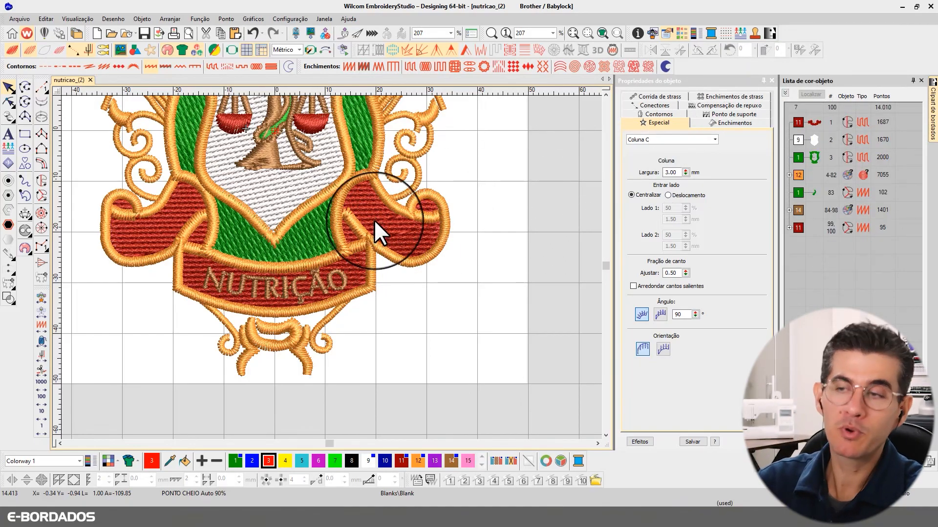
{"action": "scroll", "coordinate": [367, 215], "scroll_direction": "down", "scroll_amount": 4}
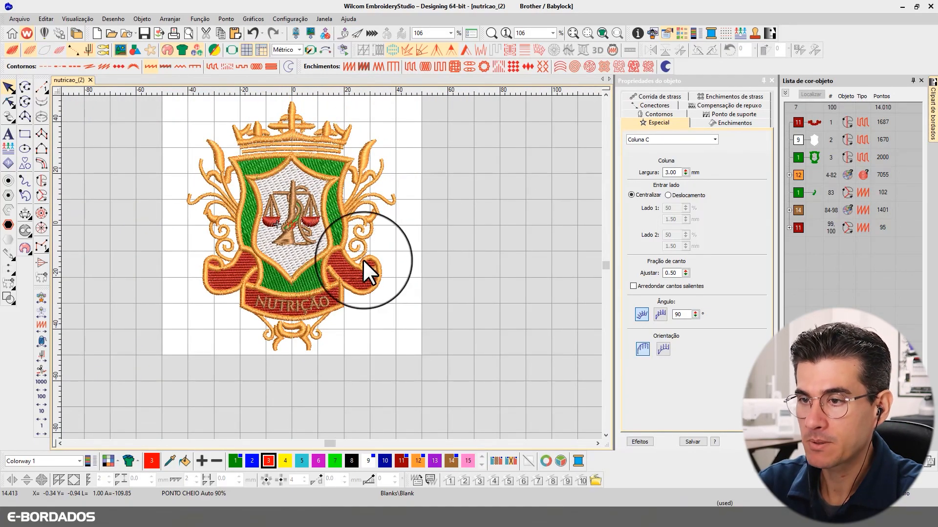
Measure the stroke width of the letter U in the NUTRIÇÃO lettering
{"action": "scroll", "coordinate": [362, 259], "scroll_direction": "up", "scroll_amount": 3}
{"action": "left_click", "coordinate": [245, 330]}
{"action": "scroll", "coordinate": [233, 338], "scroll_direction": "up", "scroll_amount": 2}
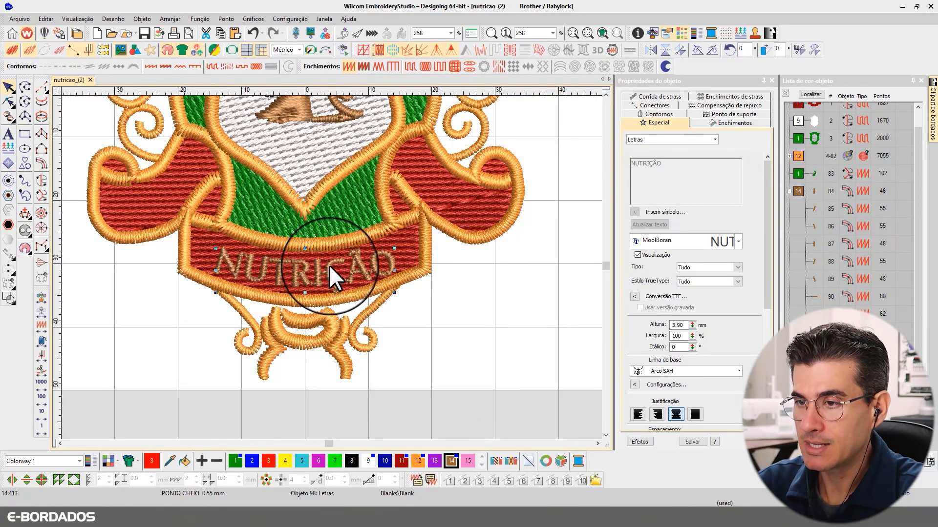
{"action": "scroll", "coordinate": [332, 263], "scroll_direction": "up", "scroll_amount": 5}
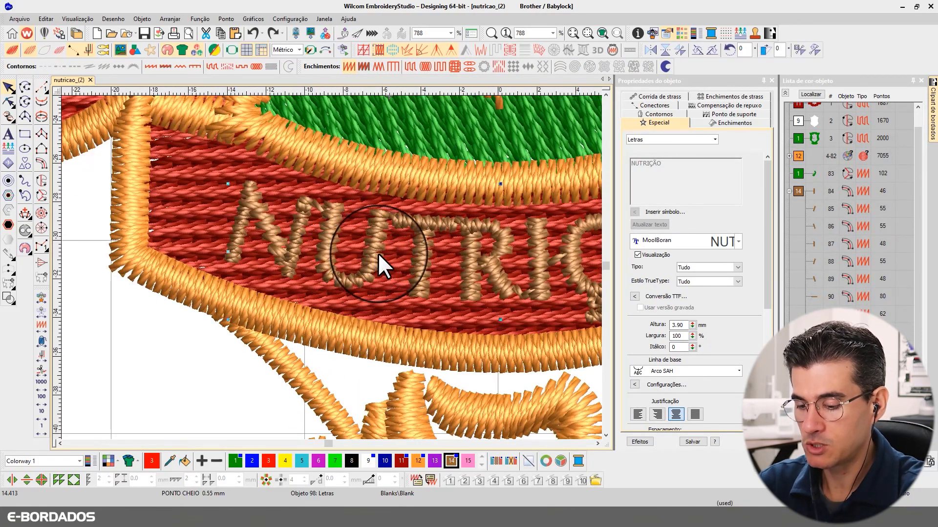
{"action": "key", "text": "m"}
{"action": "left_click", "coordinate": [340, 240]}
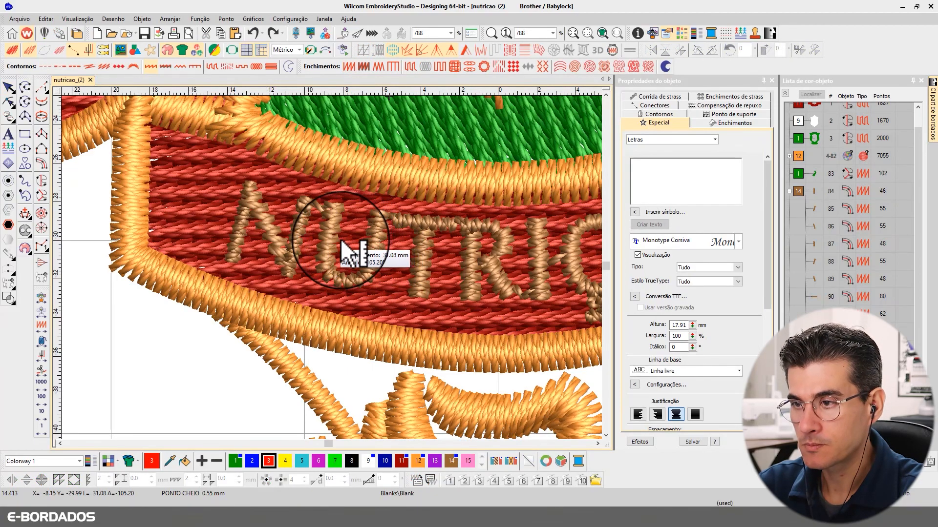
{"action": "scroll", "coordinate": [324, 251], "scroll_direction": "down", "scroll_amount": 2}
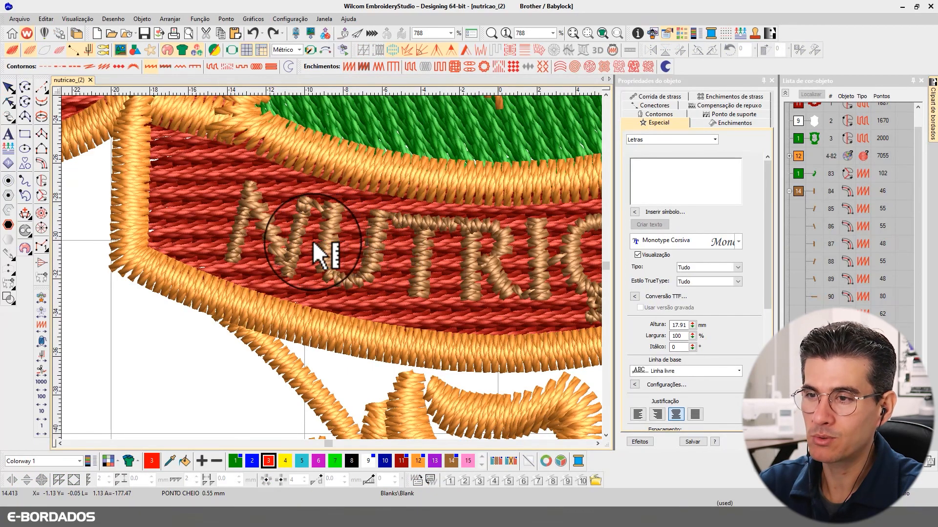
Reshape the NUTRIÇÃO lettering to spread its letters wider apart across the banner
{"action": "left_click", "coordinate": [9, 87]}
{"action": "left_click", "coordinate": [332, 278]}
{"action": "scroll", "coordinate": [331, 267], "scroll_direction": "down", "scroll_amount": 3}
{"action": "scroll", "coordinate": [330, 267], "scroll_direction": "up", "scroll_amount": 2}
{"action": "left_click", "coordinate": [329, 265]}
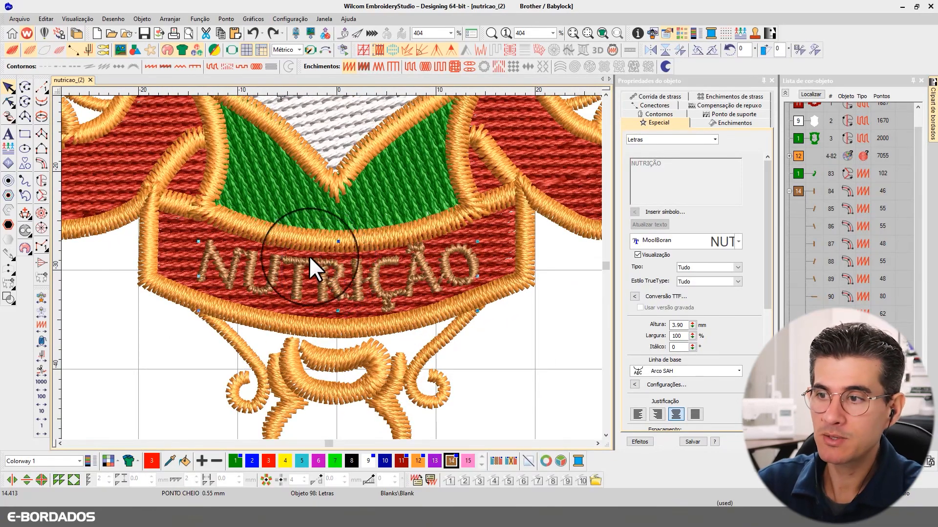
{"action": "left_click", "coordinate": [9, 102]}
{"action": "left_click_drag", "start_coordinate": [486, 281], "coordinate": [508, 282]}
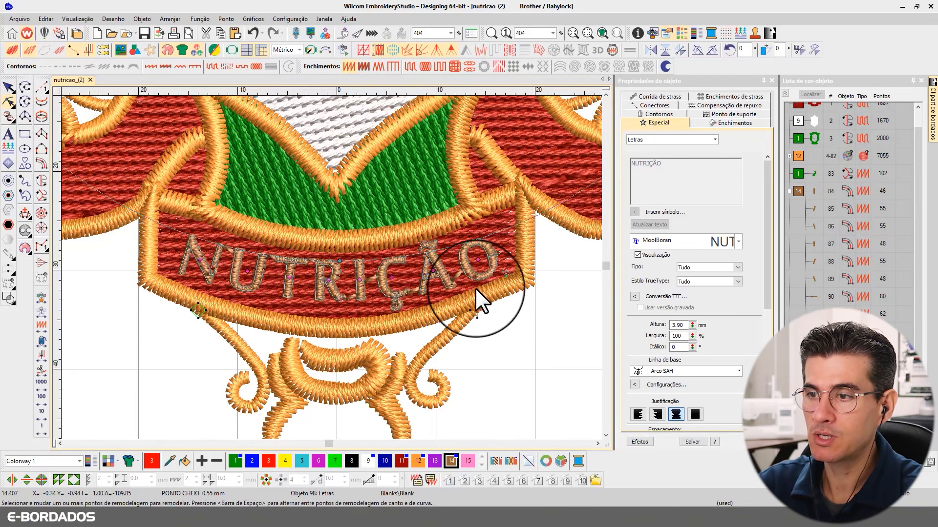
Try lowering the middle of the lettering's curved baseline slightly, and undo it
{"action": "left_click_drag", "start_coordinate": [342, 263], "coordinate": [339, 268]}
{"action": "scroll", "coordinate": [332, 267], "scroll_direction": "down", "scroll_amount": 1}
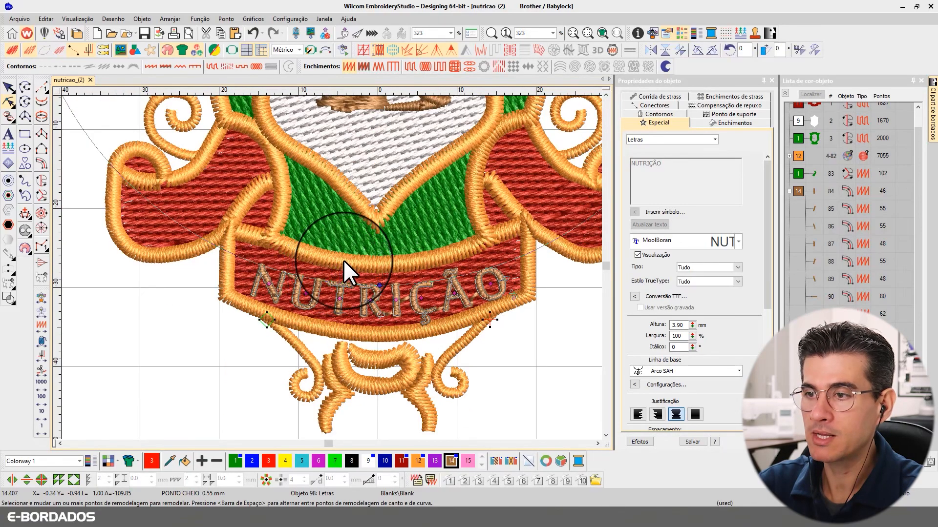
{"action": "key", "text": "ctrl+z"}
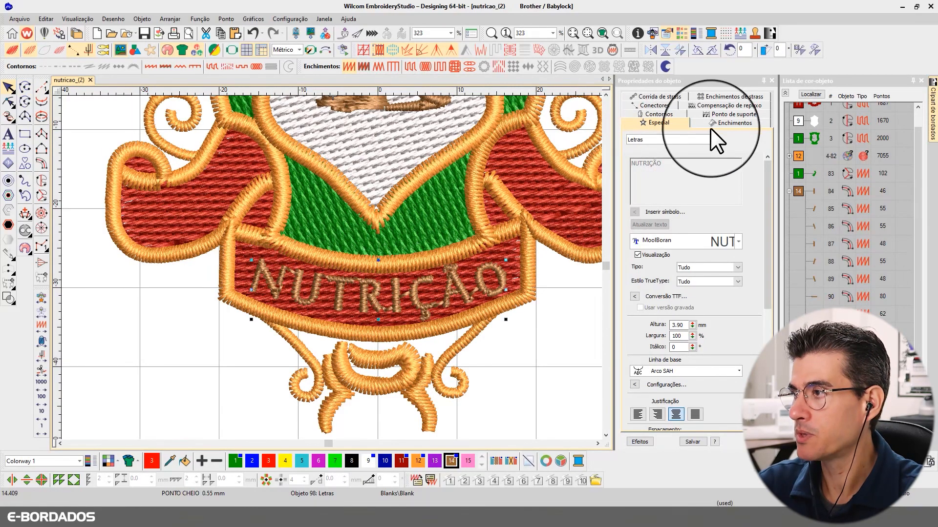
Raise the NUTRIÇÃO lettering's pull compensation to 0.20 mm and finally to 0.25 mm
{"action": "left_click", "coordinate": [706, 103]}
{"action": "left_click", "coordinate": [674, 154]}
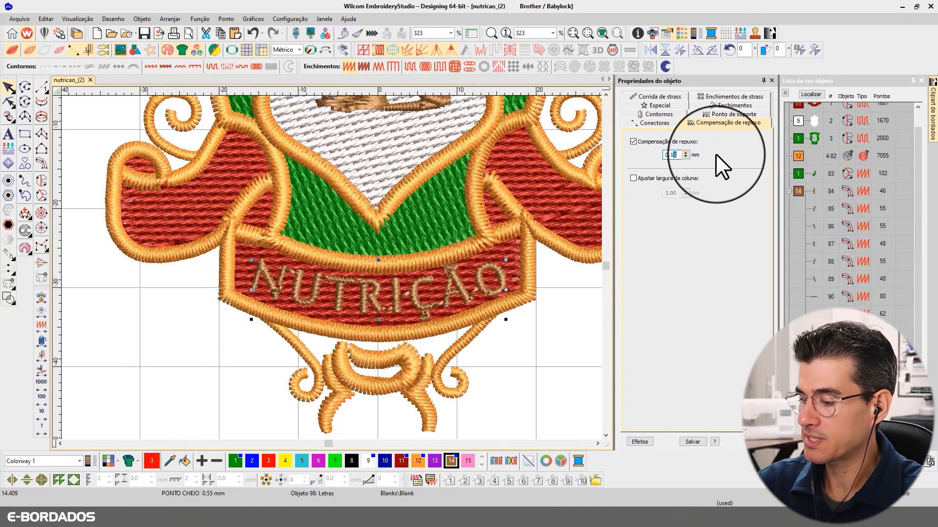
{"action": "key", "text": "BackSpace"}
{"action": "type", "text": "2"}
{"action": "key", "text": "Return"}
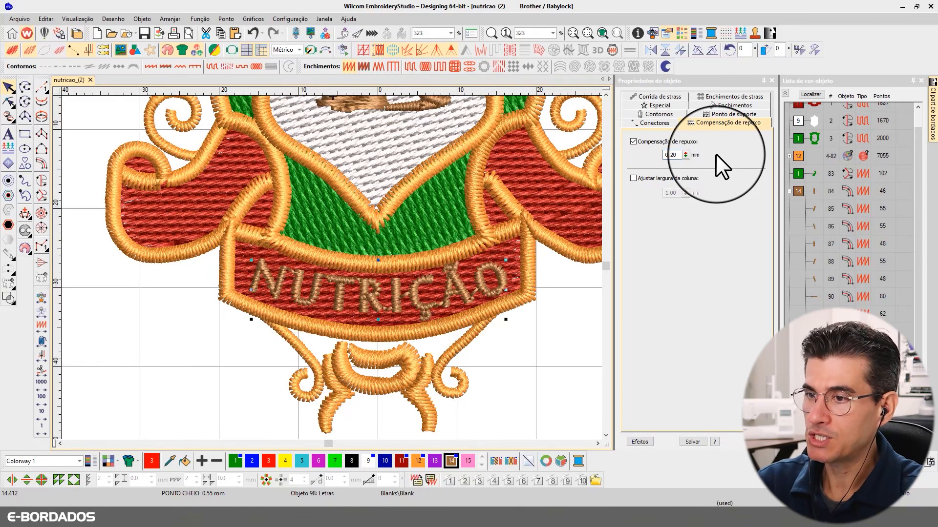
{"action": "left_click_drag", "start_coordinate": [669, 153], "coordinate": [707, 152]}
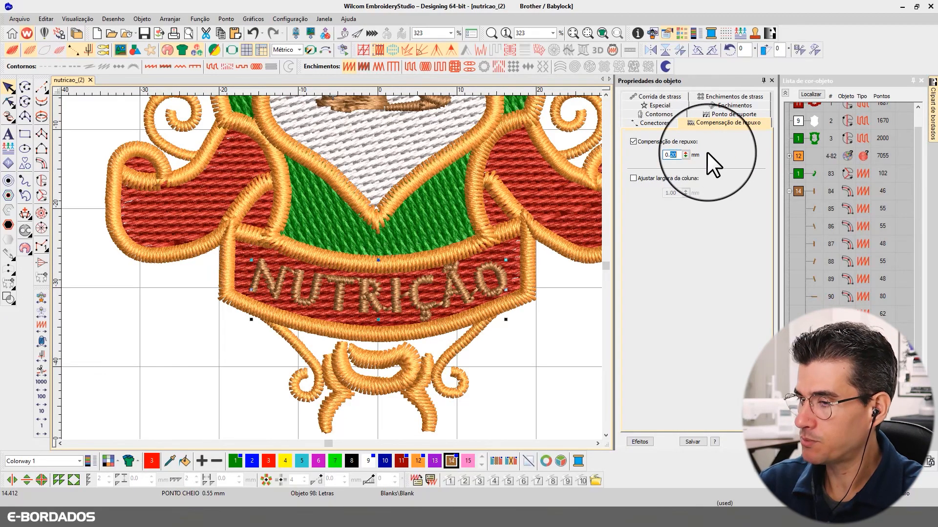
{"action": "type", "text": "25"}
{"action": "key", "text": "Return"}
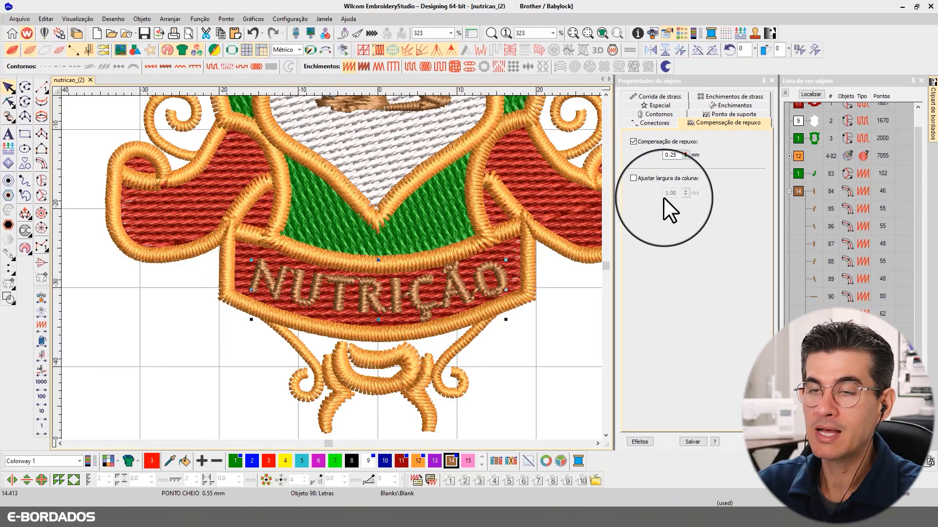
Set the lettering's satin stitch spacing to 0.45 mm
{"action": "left_click", "coordinate": [714, 104]}
{"action": "left_click_drag", "start_coordinate": [679, 173], "coordinate": [721, 176]}
{"action": "type", "text": "45"}
{"action": "key", "text": "Return"}
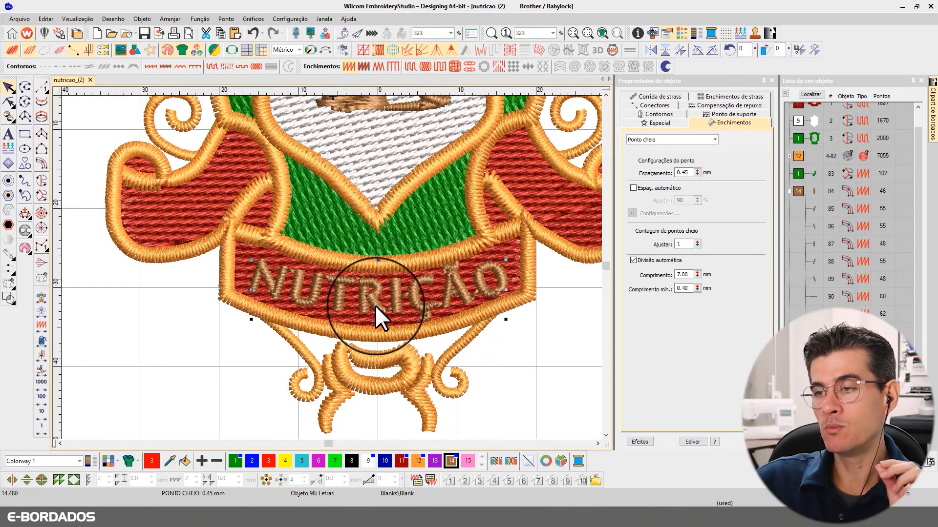
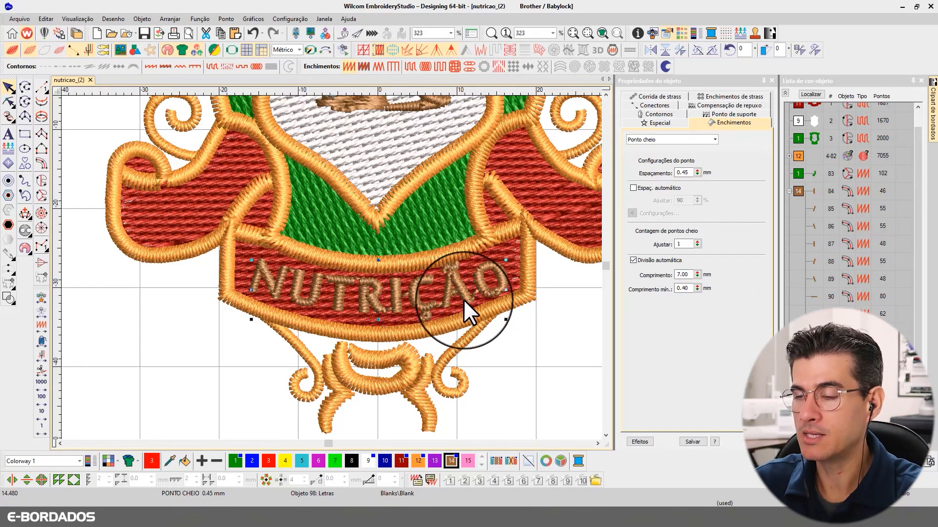
Recolour the NUTRIÇÃO lettering to yellow, colour 4, and deselect it
{"action": "scroll", "coordinate": [303, 265], "scroll_direction": "down", "scroll_amount": 2}
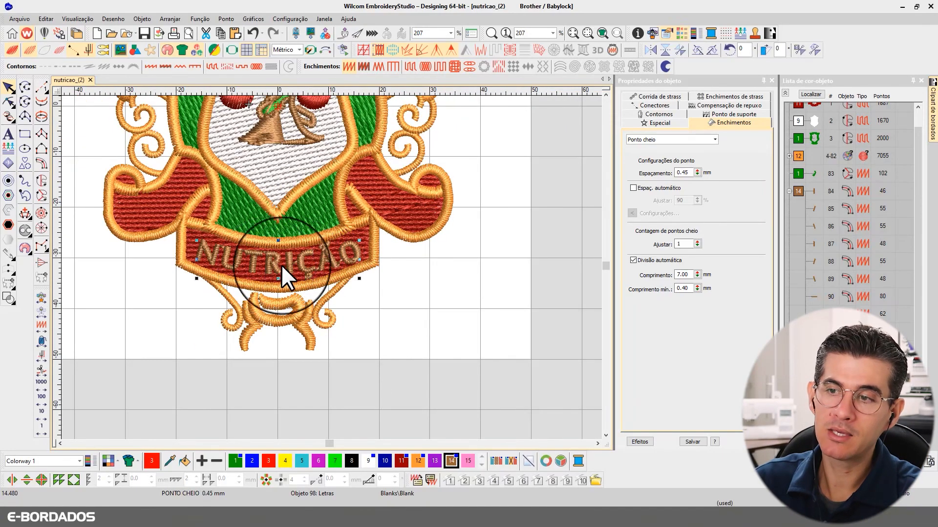
{"action": "left_click", "coordinate": [285, 461]}
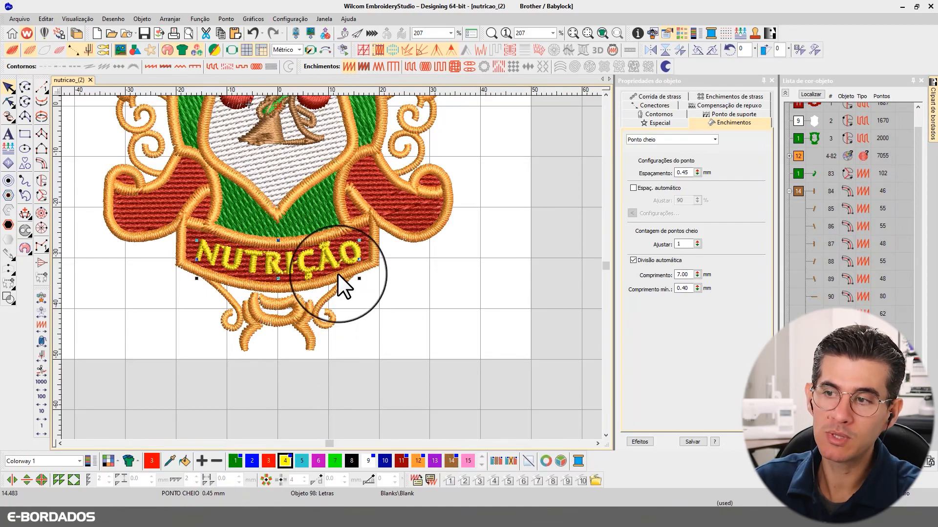
{"action": "key", "text": "Escape"}
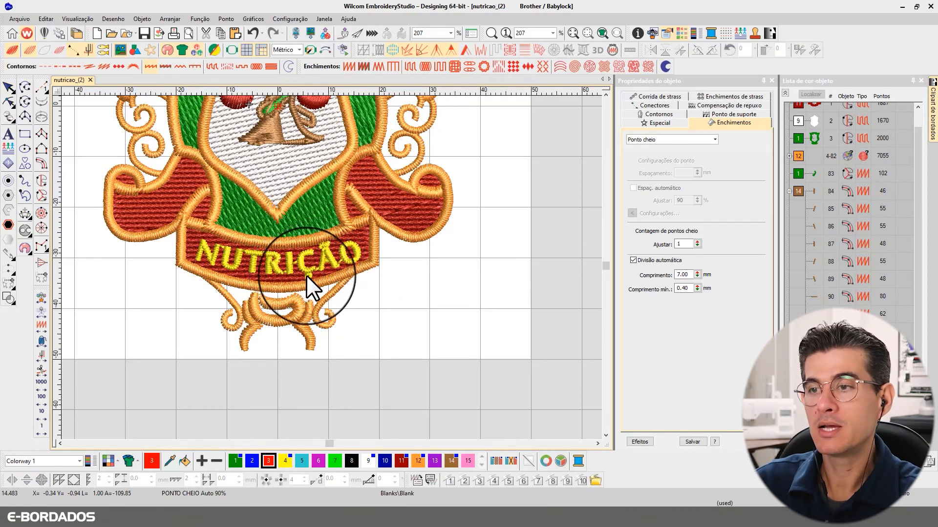
Examine the crest and its scales emblem, alternating between the realistic embroidery view and the plain stitch view
{"action": "scroll", "coordinate": [331, 267], "scroll_direction": "down", "scroll_amount": 2}
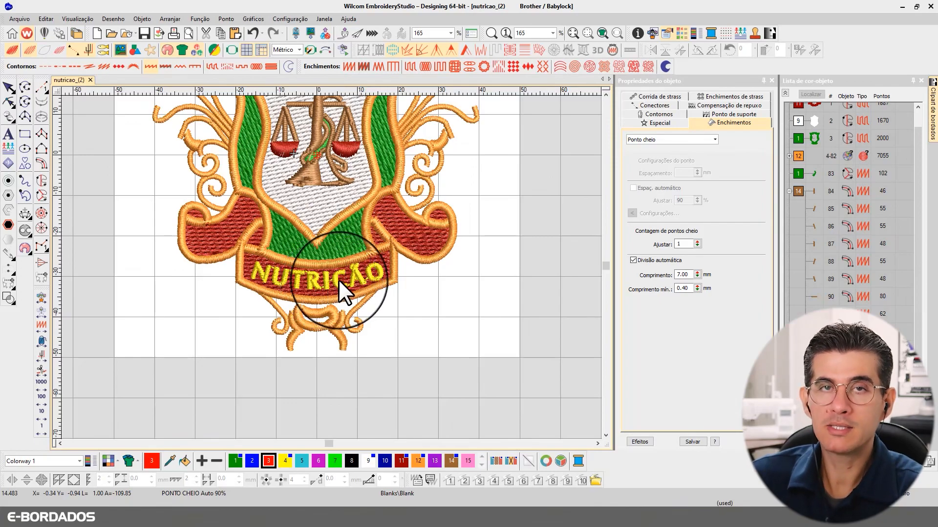
{"action": "scroll", "coordinate": [342, 259], "scroll_direction": "down", "scroll_amount": 2}
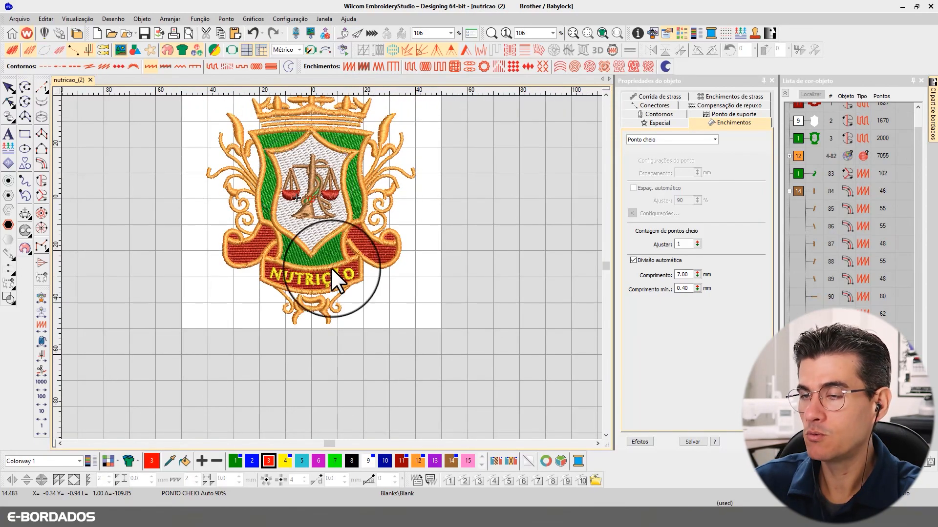
{"action": "scroll", "coordinate": [331, 268], "scroll_direction": "up", "scroll_amount": 4}
{"action": "key", "text": "t"}
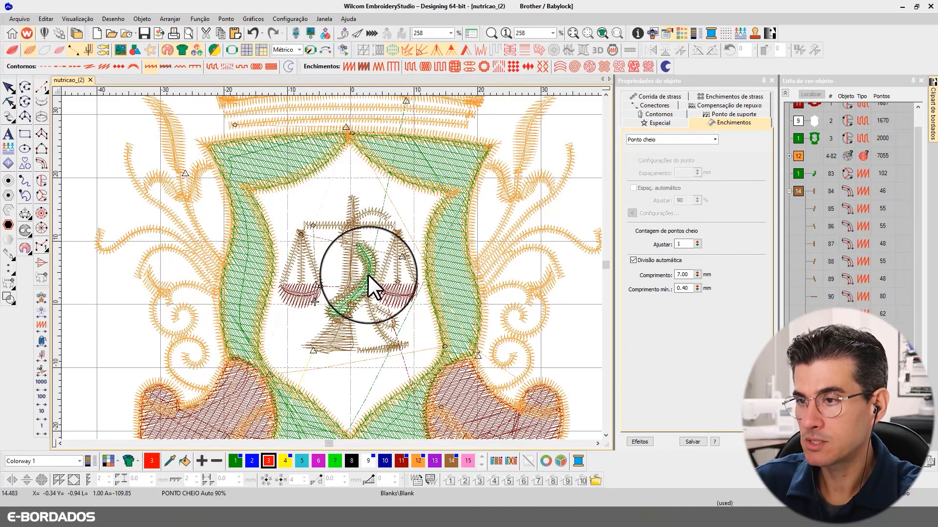
{"action": "scroll", "coordinate": [337, 270], "scroll_direction": "down", "scroll_amount": 2}
{"action": "key", "text": "t"}
{"action": "key", "text": "t"}
{"action": "key", "text": "t"}
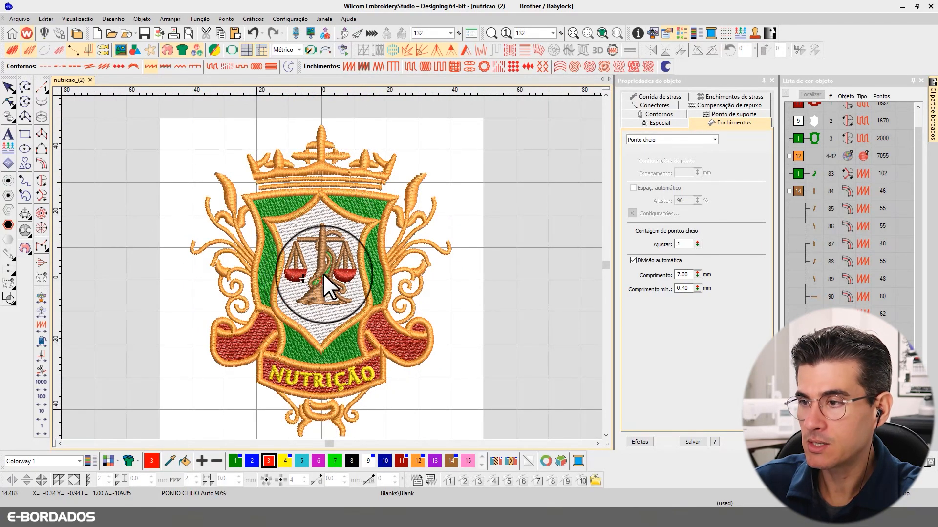
{"action": "key", "text": "t"}
{"action": "scroll", "coordinate": [312, 251], "scroll_direction": "up", "scroll_amount": 2}
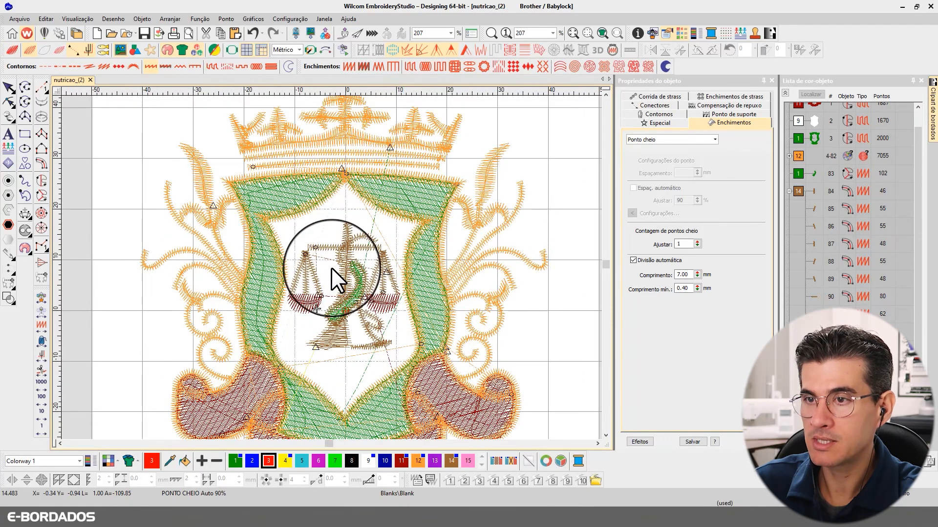
{"action": "key", "text": "t"}
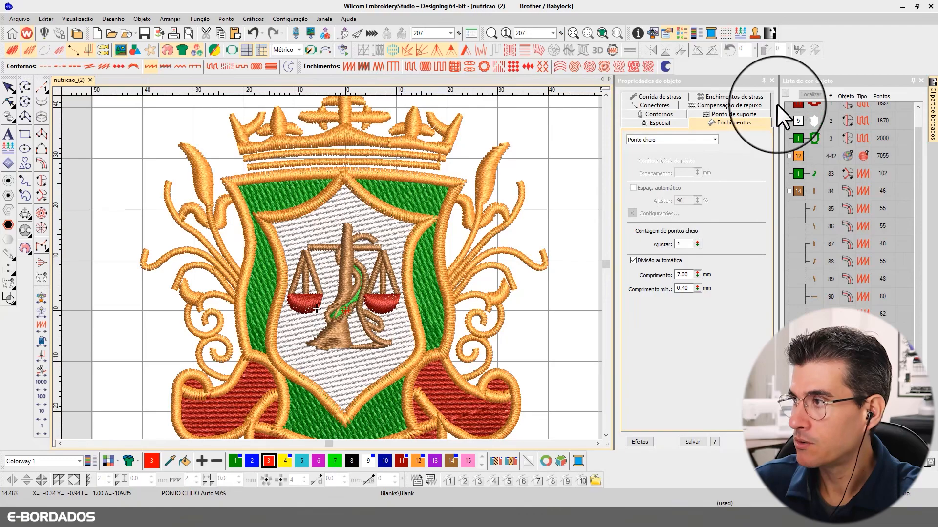
Isolate objects 83 to 100, hiding the crest's fills and gold borders so the scales emblem shows alone
{"action": "left_click", "coordinate": [785, 92]}
{"action": "left_click", "coordinate": [814, 192]}
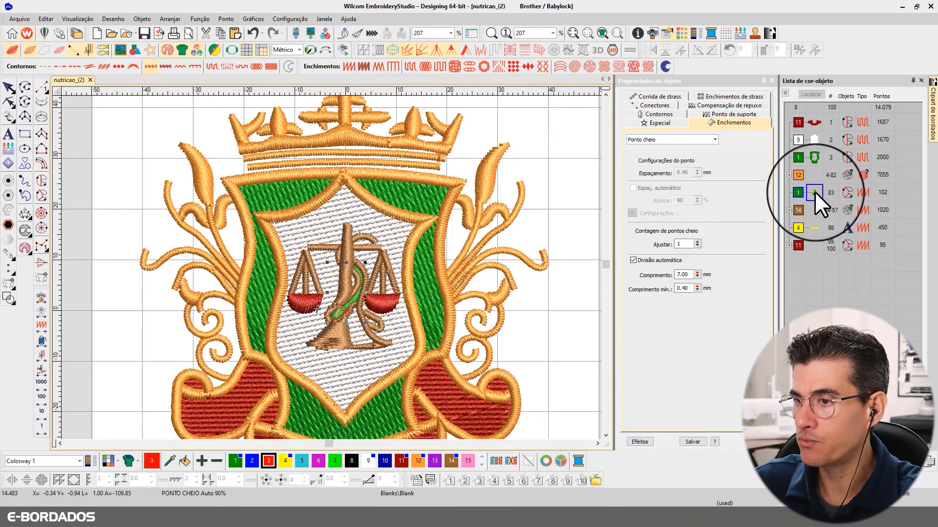
{"action": "left_click", "coordinate": [795, 242], "text": "shift"}
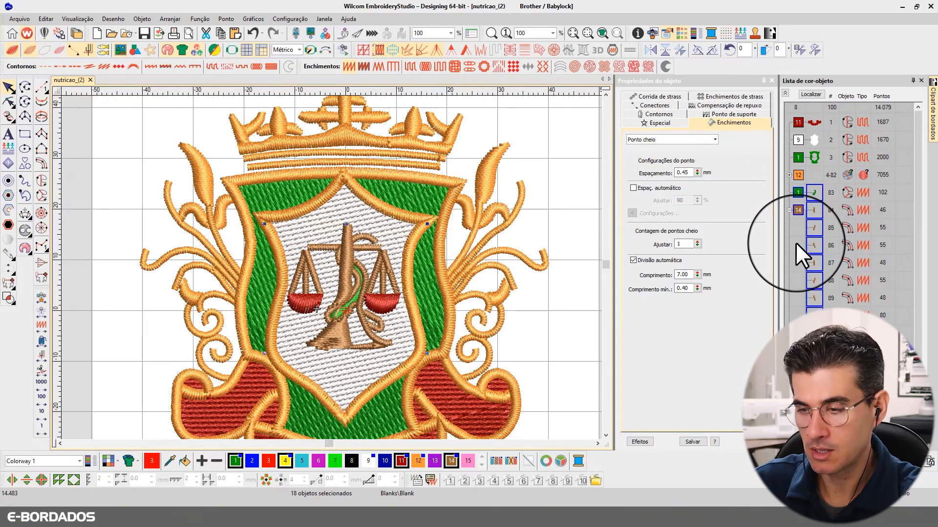
{"action": "key", "text": "shift+s"}
{"action": "left_click", "coordinate": [411, 272]}
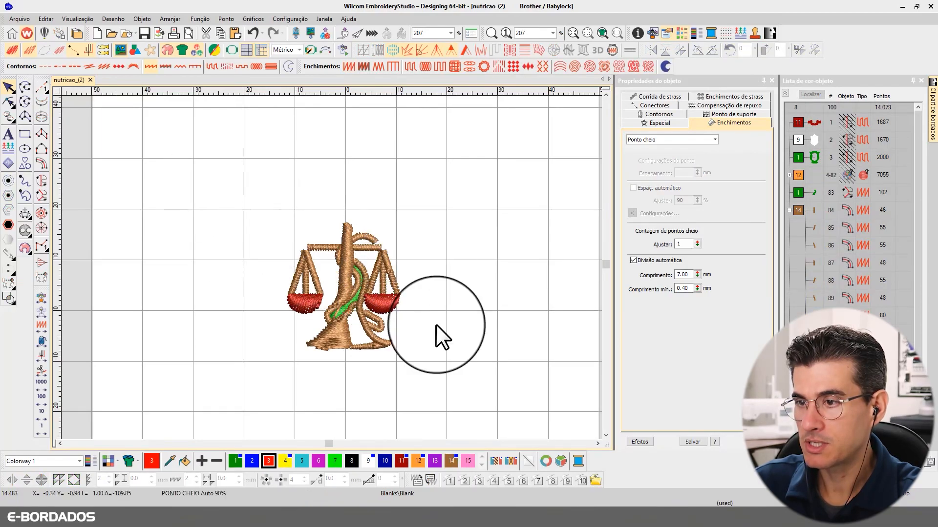
Examine the isolated scales emblem up close and select the brown curved Column C piece beside its stem
{"action": "key", "text": "ctrl+a"}
{"action": "key", "text": "b"}
{"action": "left_click_drag", "start_coordinate": [216, 169], "coordinate": [455, 384]}
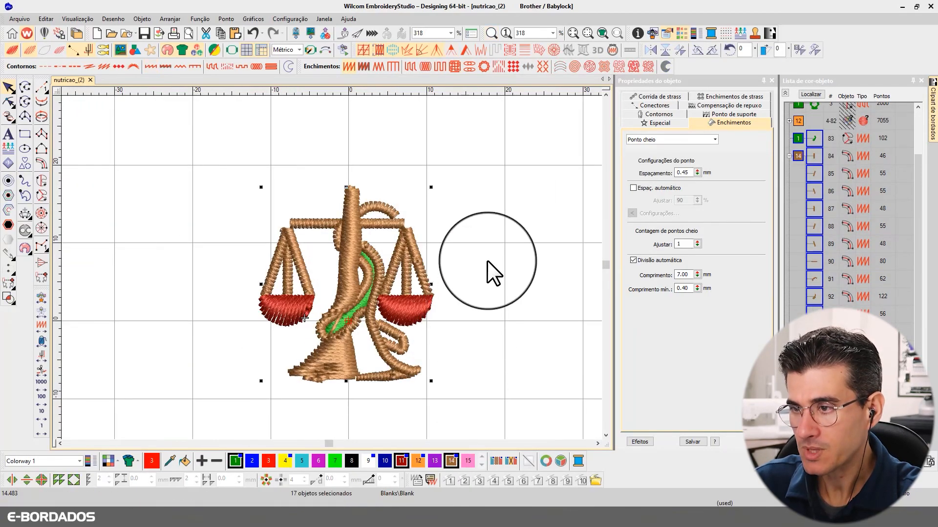
{"action": "left_click", "coordinate": [377, 336]}
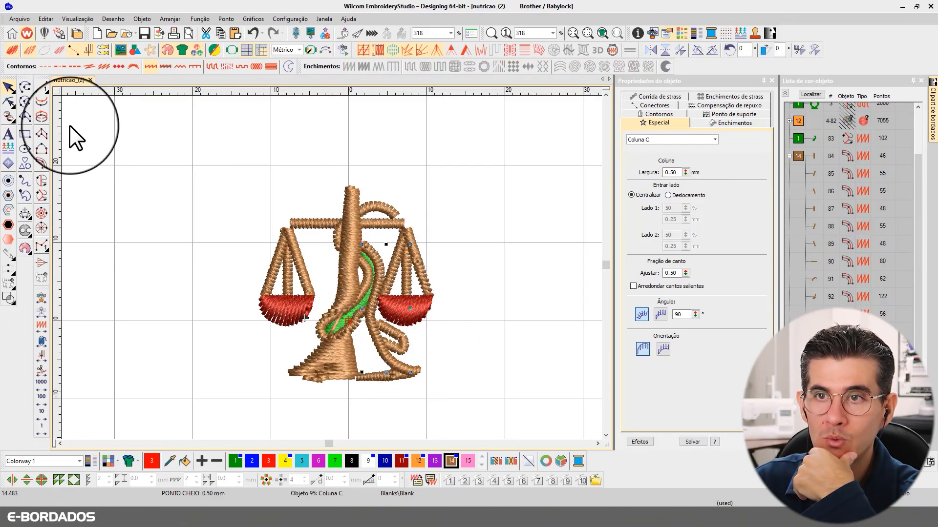
Convert the brown Column C outlines around the green serpent shape from satin to run stitch
{"action": "left_click", "coordinate": [42, 85]}
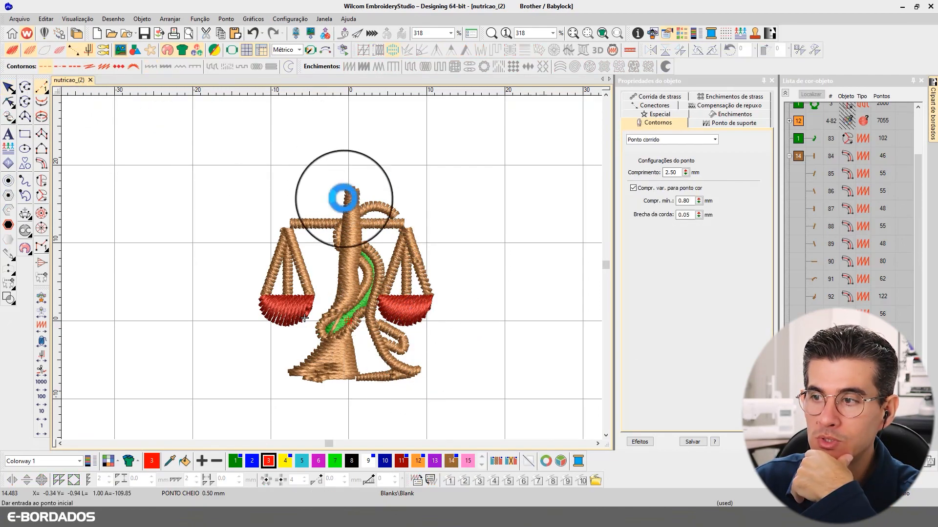
{"action": "left_click", "coordinate": [367, 283]}
{"action": "left_click", "coordinate": [41, 91]}
{"action": "left_click", "coordinate": [308, 378]}
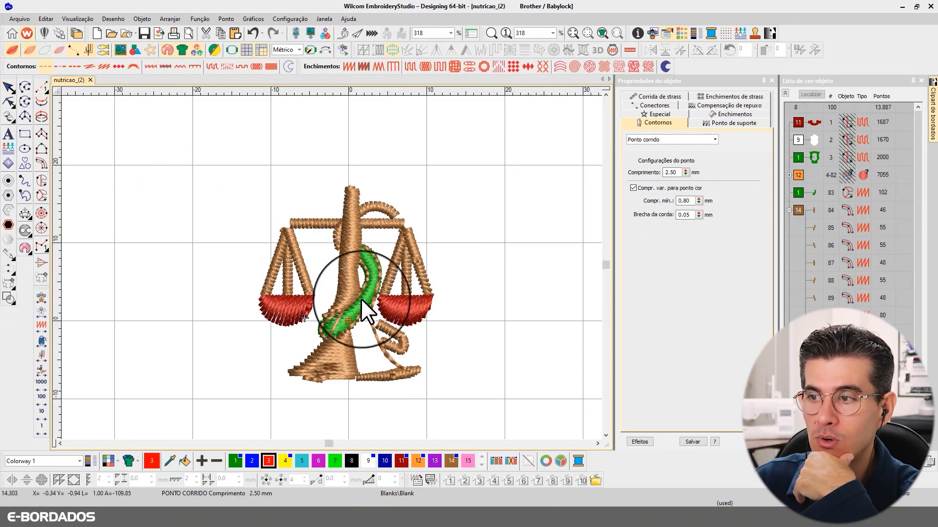
Set the satin stitch spacing of the brown curved piece crossing the stem's upper part to 1.00 mm
{"action": "left_click", "coordinate": [376, 206]}
{"action": "left_click", "coordinate": [450, 175]}
{"action": "left_click", "coordinate": [391, 206]}
{"action": "left_click", "coordinate": [433, 184]}
{"action": "left_click", "coordinate": [389, 220]}
{"action": "double_click", "coordinate": [682, 173]}
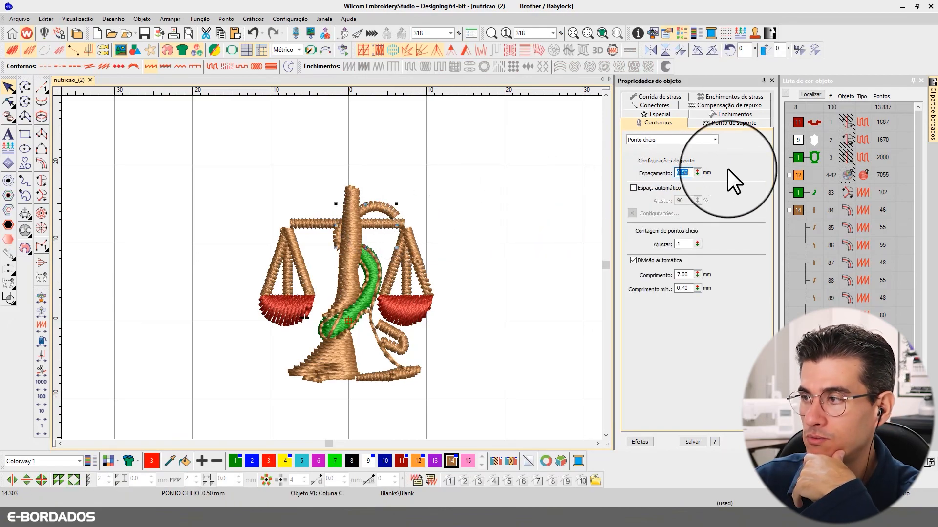
{"action": "type", "text": "1."}
{"action": "key", "text": "Return"}
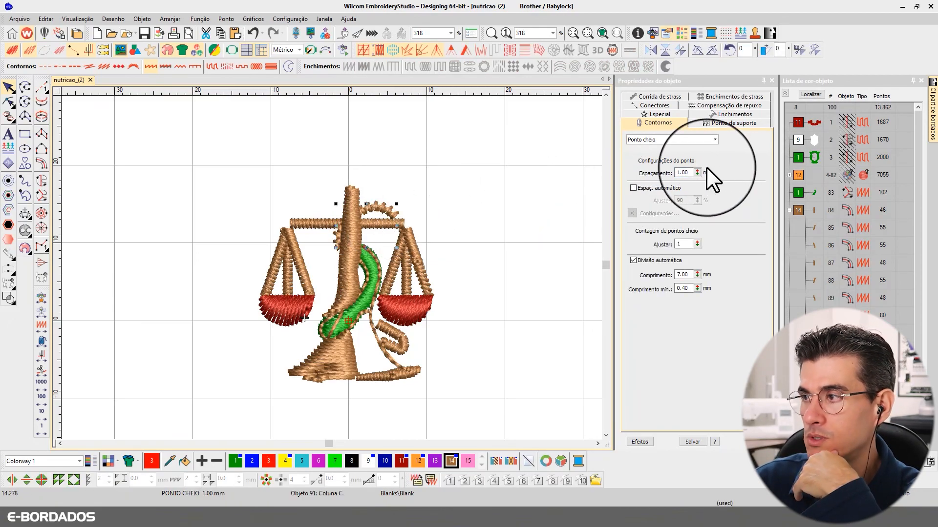
Set the Column C width of the curved piece crossing the upper stem to 1.00 mm
{"action": "left_click", "coordinate": [714, 115]}
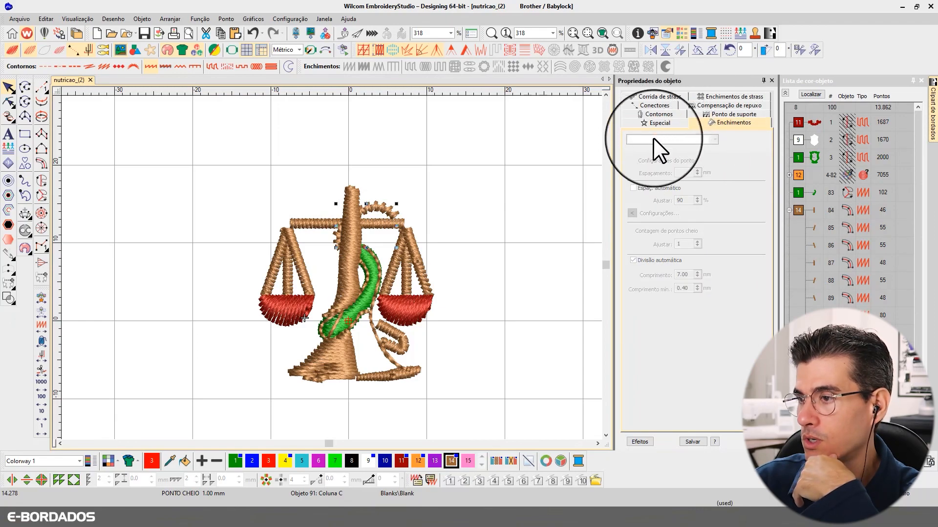
{"action": "left_click", "coordinate": [386, 207]}
{"action": "left_click", "coordinate": [658, 123]}
{"action": "double_click", "coordinate": [670, 173]}
{"action": "type", "text": "1"}
{"action": "key", "text": "Return"}
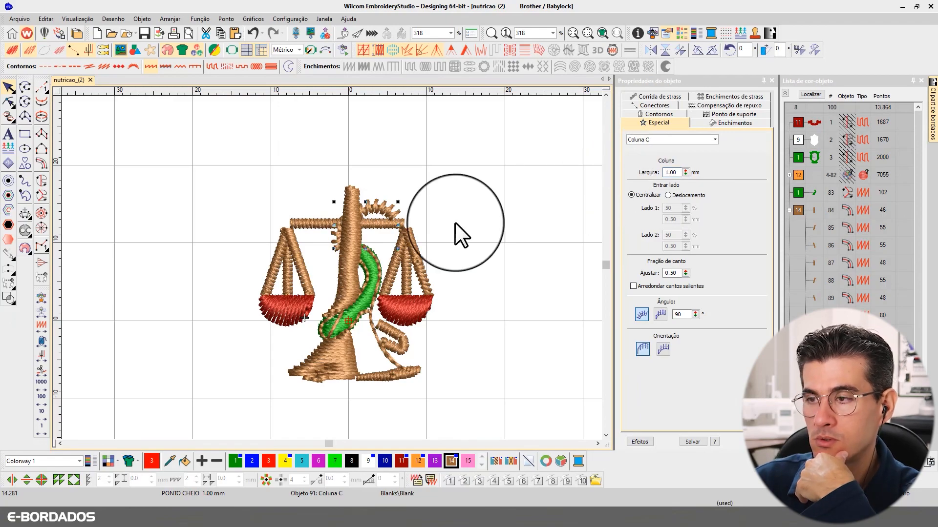
Try recolouring the green serpent shape to brown, colour 14, and undo the colour change
{"action": "left_click", "coordinate": [367, 308]}
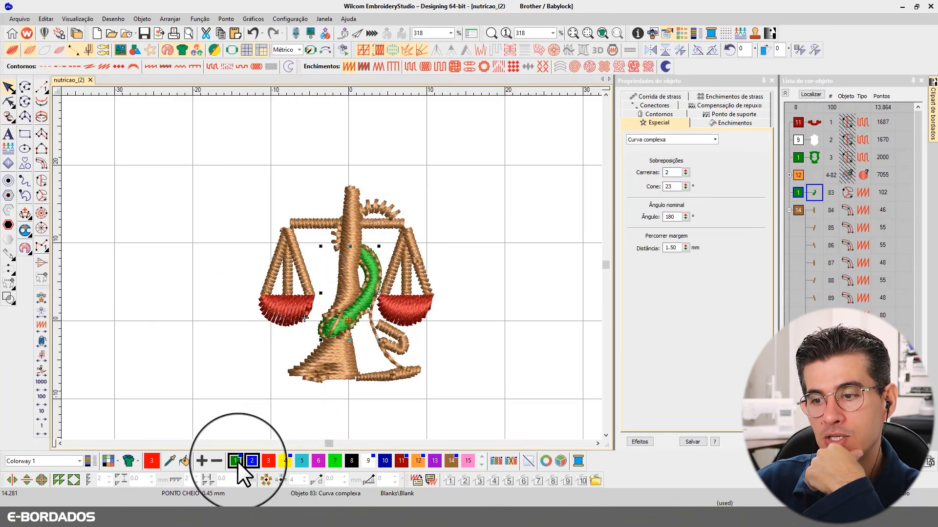
{"action": "left_click", "coordinate": [452, 460]}
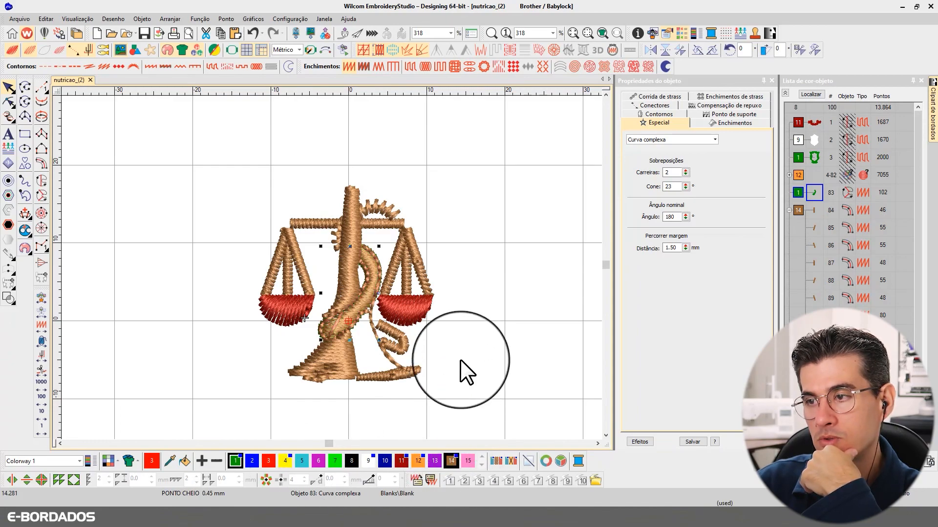
{"action": "key", "text": "ctrl+z"}
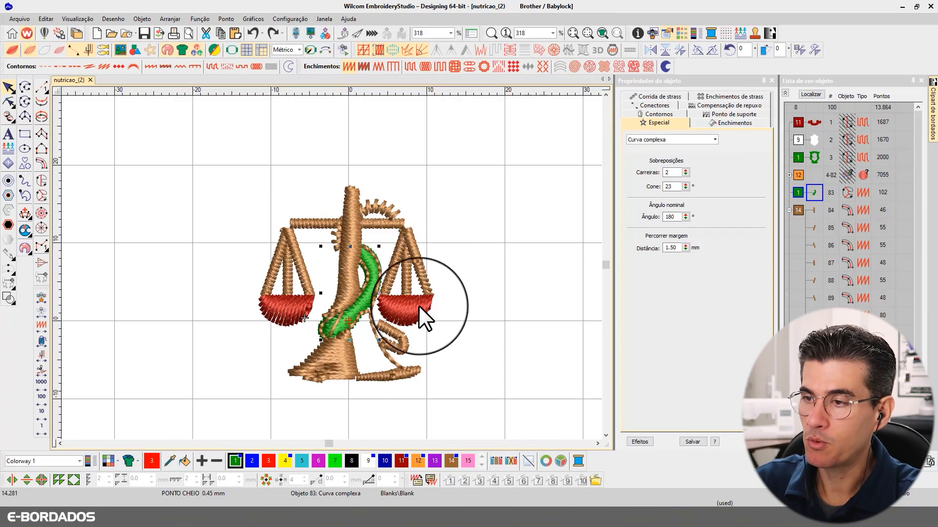
Apply 0.17 mm pull compensation to the green serpent shape and check it against its surrounding run-stitch outline
{"action": "left_click", "coordinate": [716, 105]}
{"action": "left_click", "coordinate": [676, 143]}
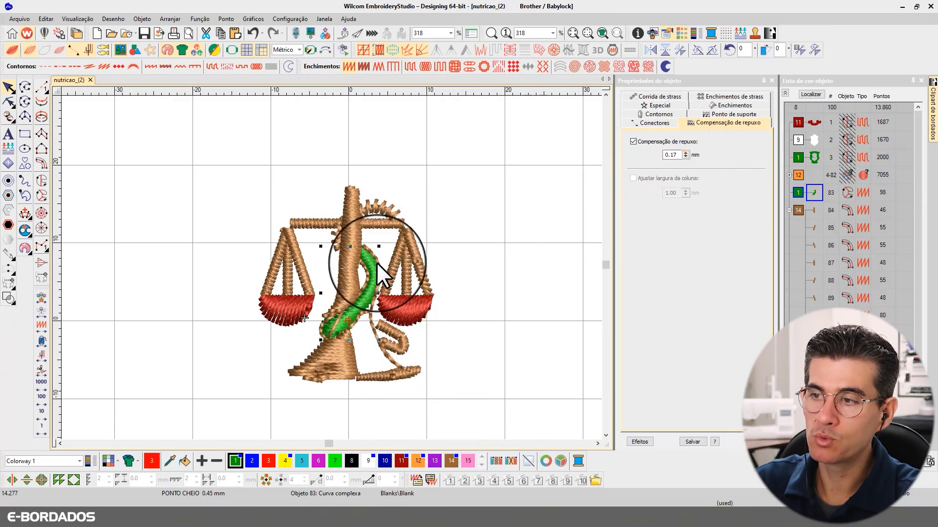
{"action": "left_click", "coordinate": [367, 254]}
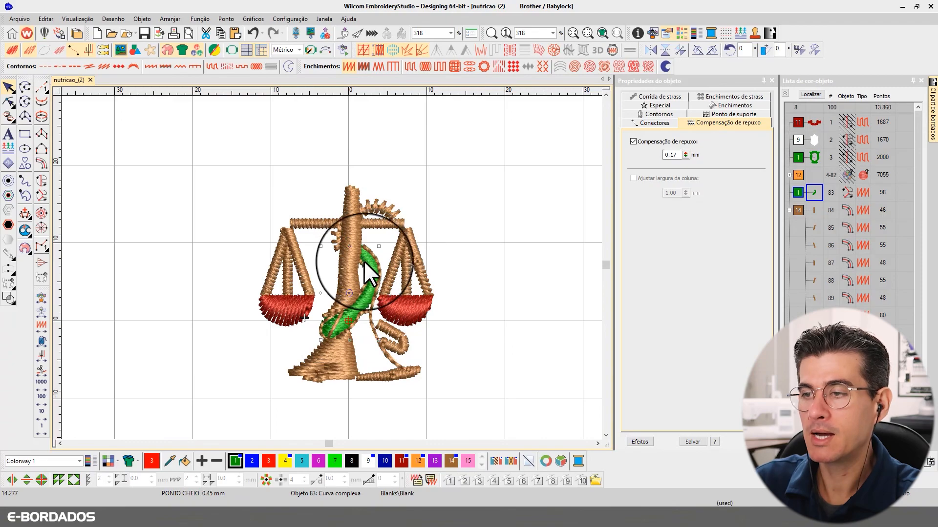
{"action": "left_click", "coordinate": [375, 270]}
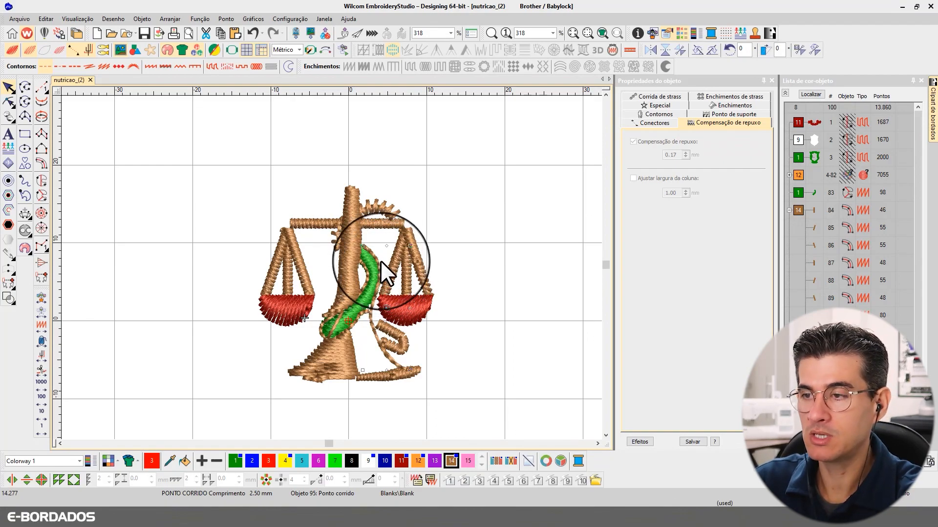
{"action": "left_click", "coordinate": [366, 311]}
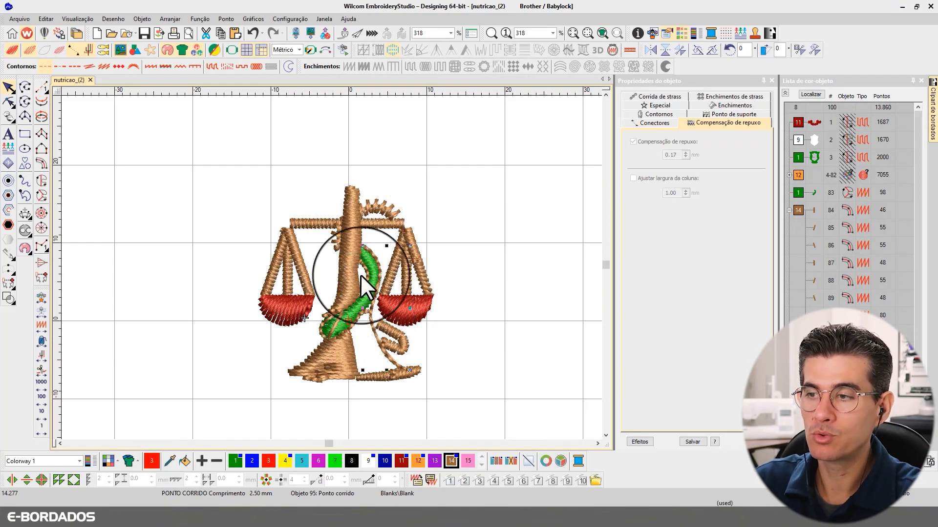
{"action": "left_click", "coordinate": [464, 261]}
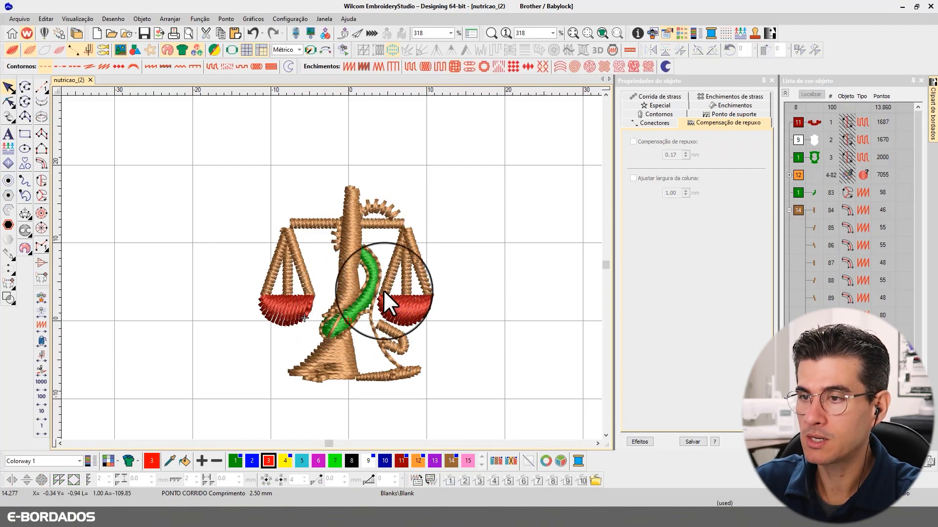
Select the three brown cords holding the left scale pan and set their Column C width to 1.00 mm
{"action": "left_click", "coordinate": [290, 270]}
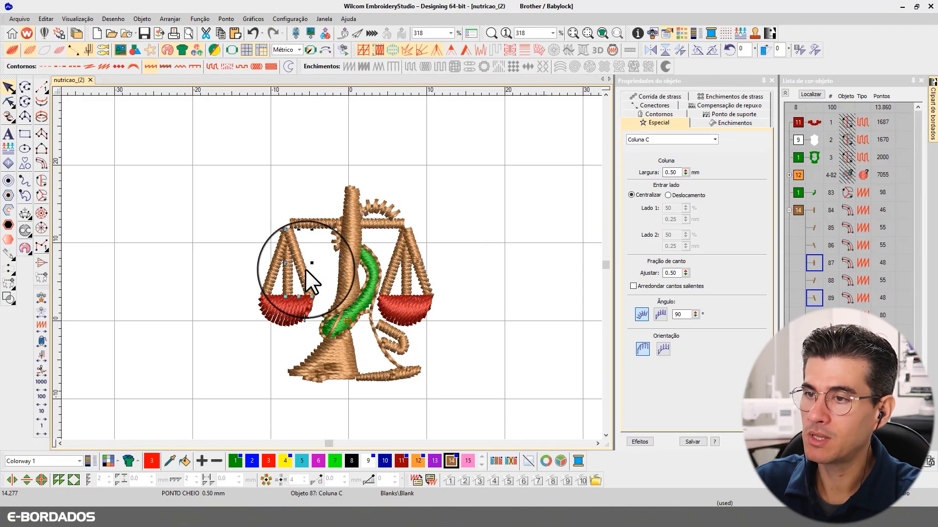
{"action": "left_click", "coordinate": [330, 269]}
{"action": "left_click", "coordinate": [305, 268]}
{"action": "left_click", "coordinate": [290, 273], "text": "ctrl"}
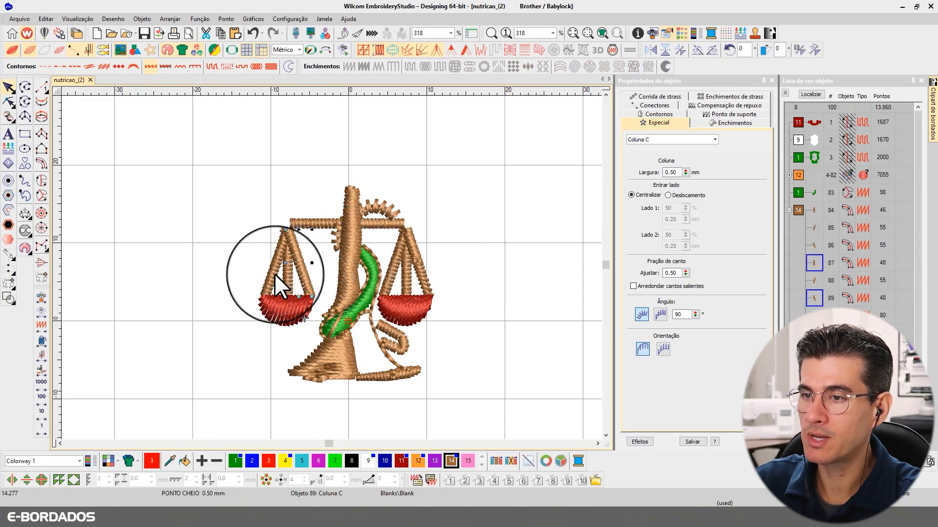
{"action": "left_click", "coordinate": [275, 274], "text": "ctrl"}
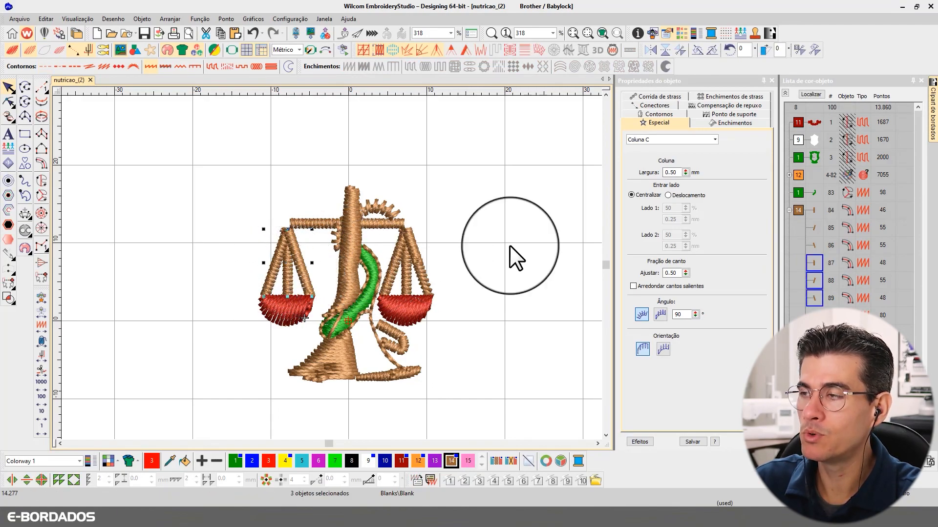
{"action": "double_click", "coordinate": [673, 172]}
{"action": "type", "text": "1."}
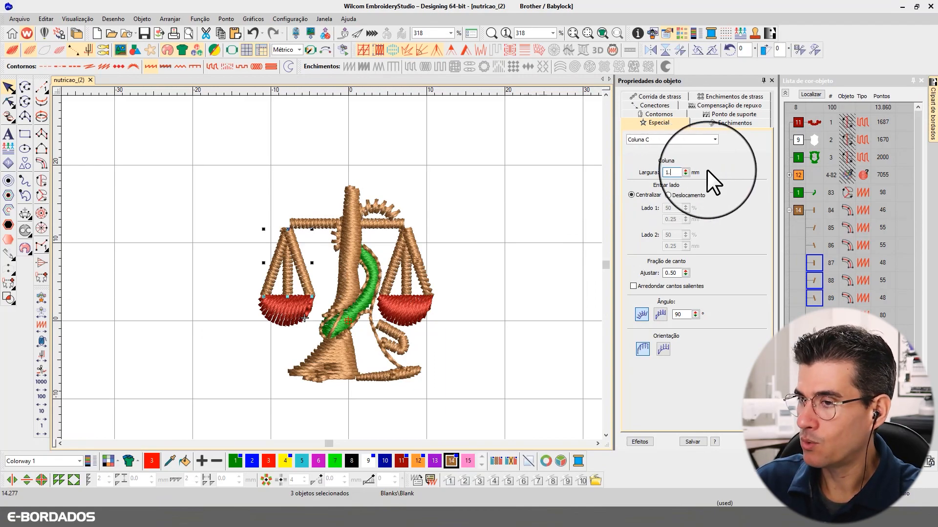
{"action": "key", "text": "Return"}
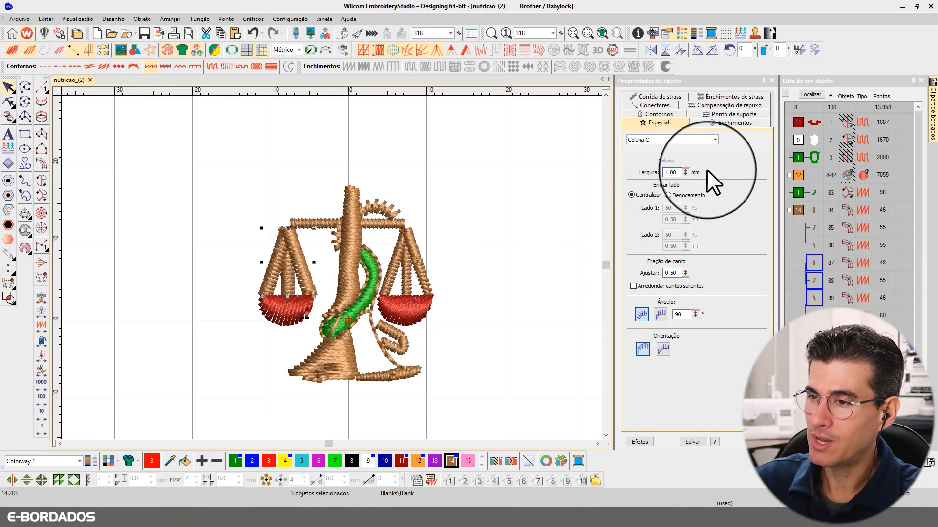
Widen the left scale pan's three selected cords to 1.50 mm
{"action": "double_click", "coordinate": [671, 172]}
{"action": "type", "text": "1.5"}
{"action": "key", "text": "Return"}
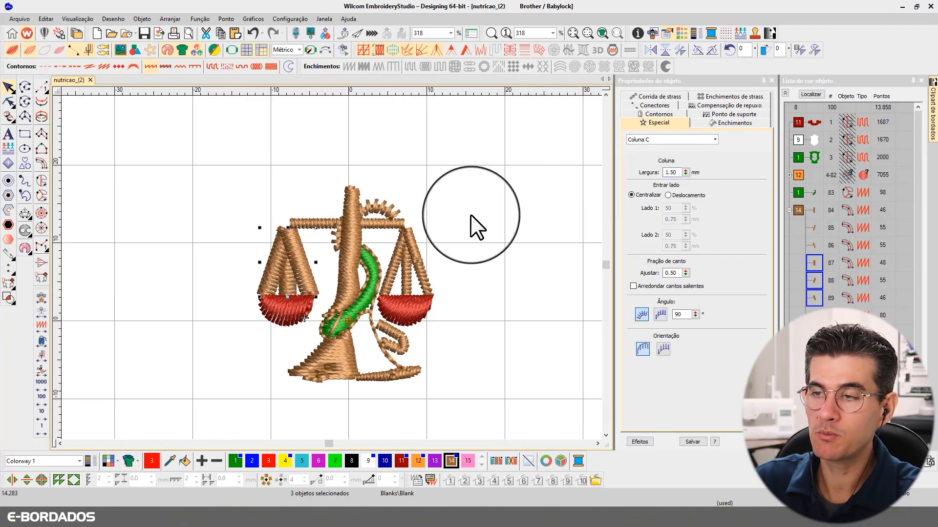
Convert the left scale pan's three Column C cords to run stitch, one after another
{"action": "left_click", "coordinate": [308, 247]}
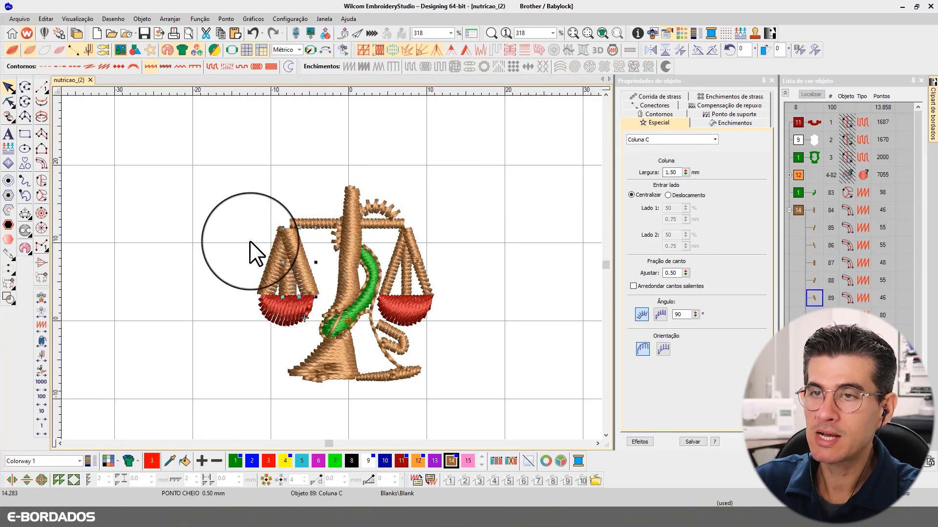
{"action": "left_click", "coordinate": [310, 301]}
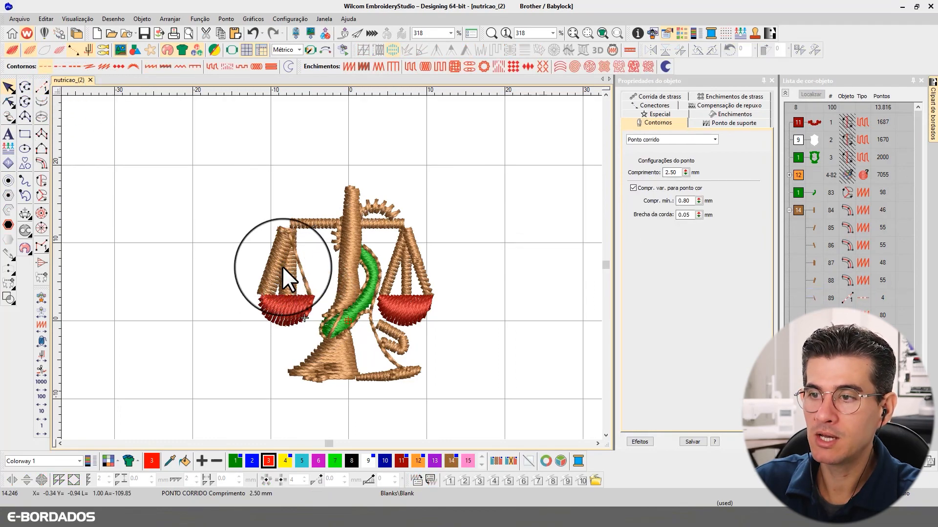
{"action": "left_click", "coordinate": [42, 89]}
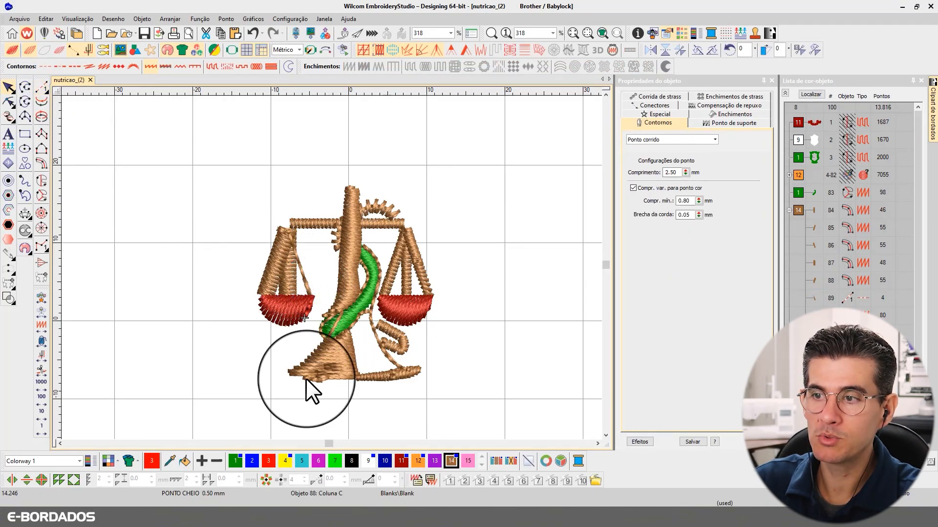
{"action": "left_click", "coordinate": [282, 270]}
{"action": "left_click", "coordinate": [41, 89]}
Convert the three Column C cords of the right scale pan to run stitch
{"action": "left_click", "coordinate": [425, 274]}
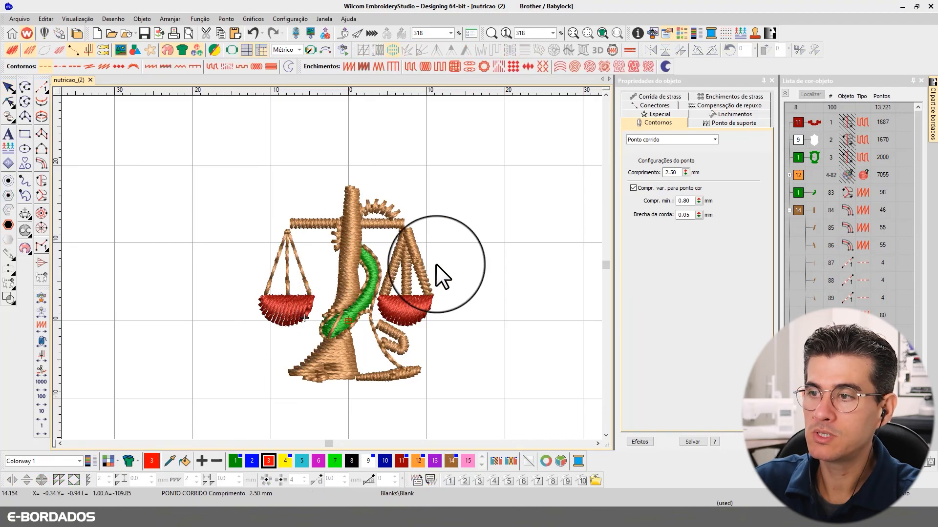
{"action": "left_click", "coordinate": [41, 89]}
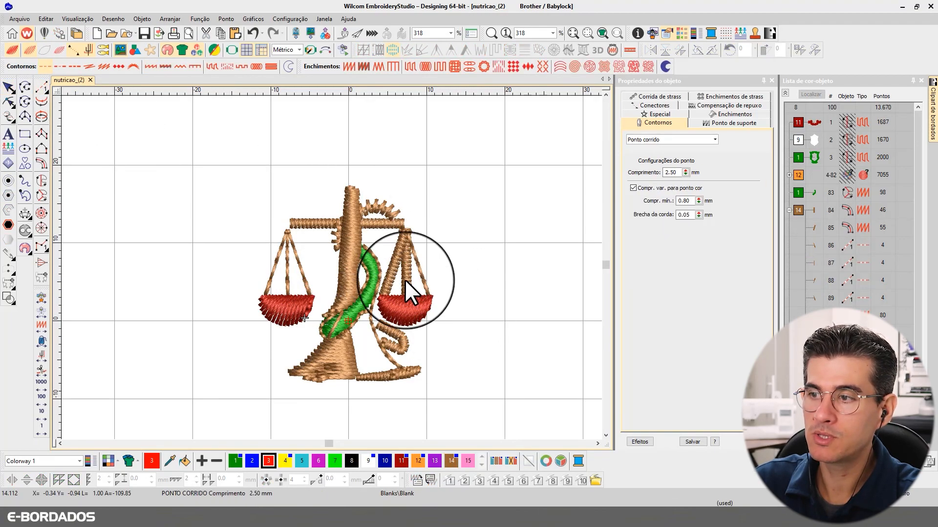
{"action": "left_click", "coordinate": [404, 280]}
{"action": "left_click", "coordinate": [42, 89]}
{"action": "left_click", "coordinate": [392, 278]}
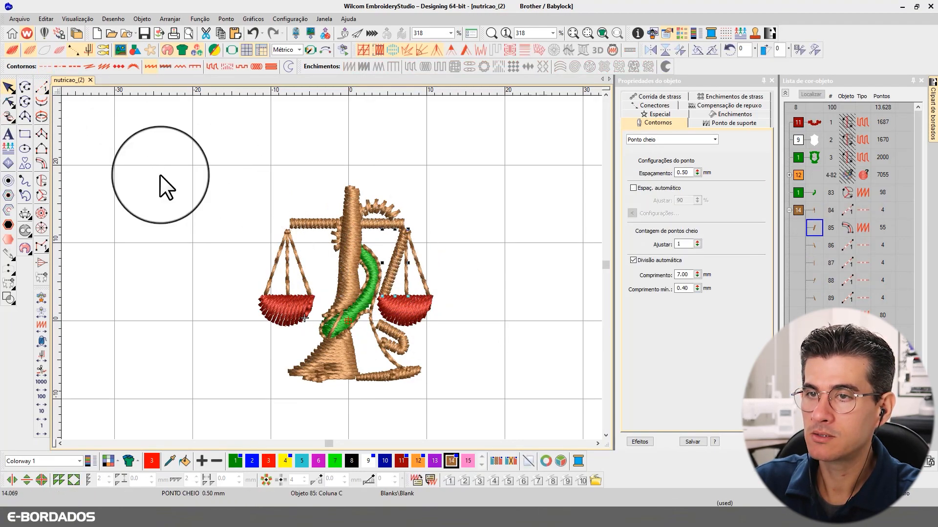
{"action": "left_click", "coordinate": [41, 90]}
Convert the horizontal balance beam and the small curved tail piece beside the base to run stitch
{"action": "left_click", "coordinate": [313, 221]}
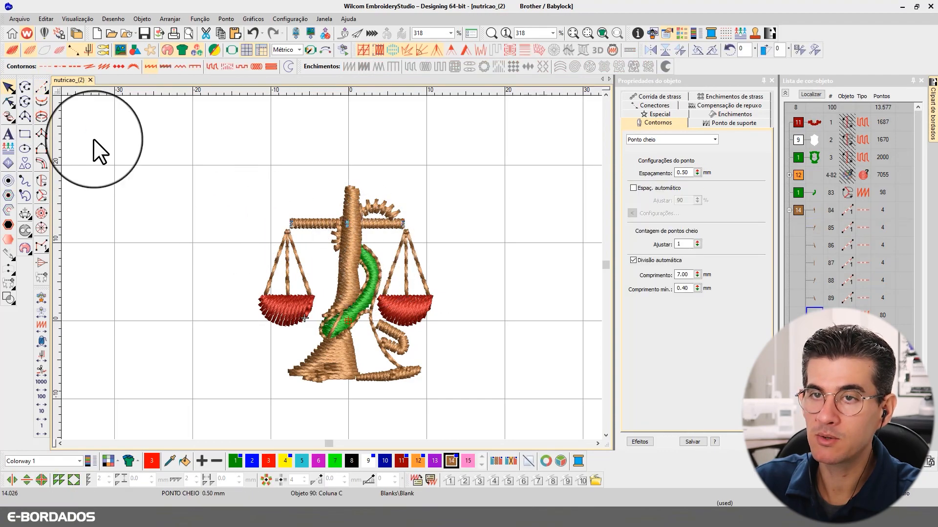
{"action": "left_click", "coordinate": [41, 89]}
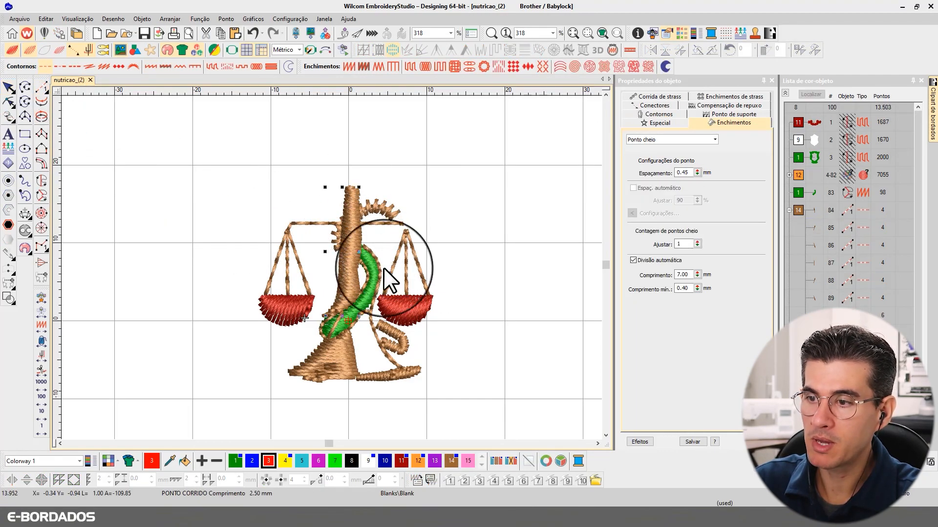
{"action": "left_click", "coordinate": [387, 374]}
{"action": "left_click", "coordinate": [402, 346]}
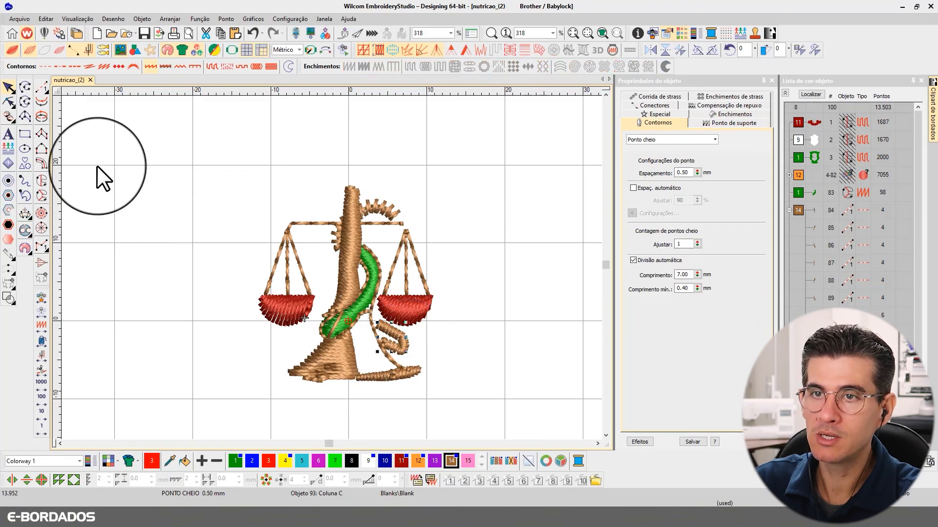
{"action": "left_click", "coordinate": [40, 89]}
{"action": "left_click", "coordinate": [432, 336]}
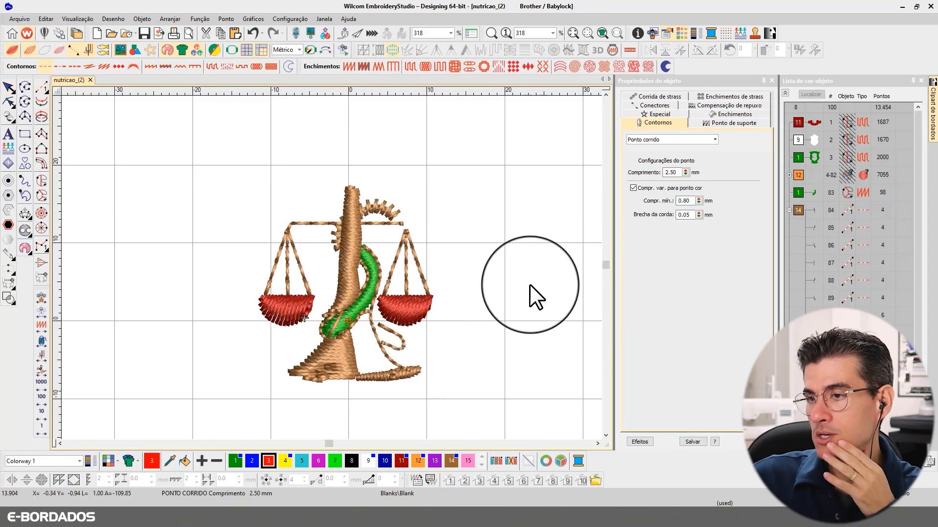
Convert the curved piece crossing the upper stem to run stitch and check the emblem in the plain stitch view
{"action": "left_click", "coordinate": [372, 217]}
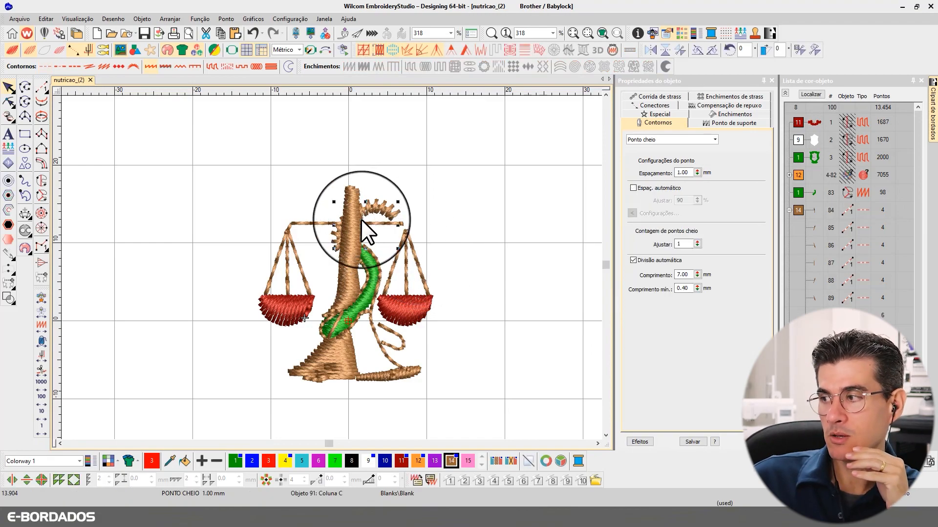
{"action": "left_click", "coordinate": [42, 101]}
{"action": "key", "text": "Escape"}
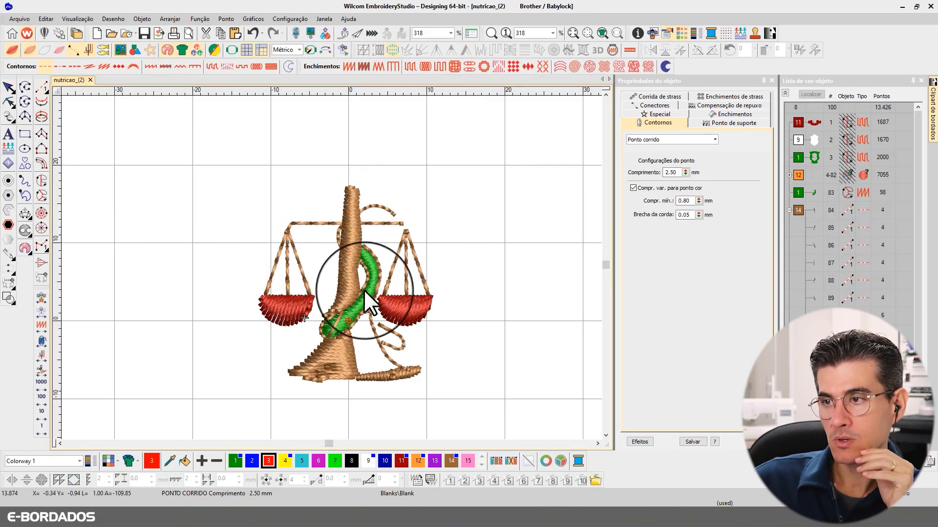
{"action": "left_click", "coordinate": [382, 207]}
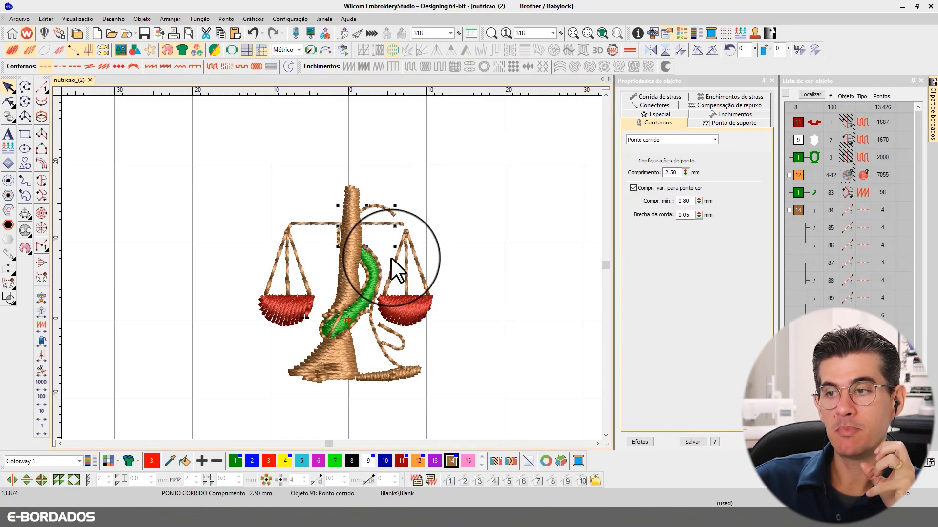
{"action": "left_click", "coordinate": [456, 248]}
{"action": "key", "text": "t"}
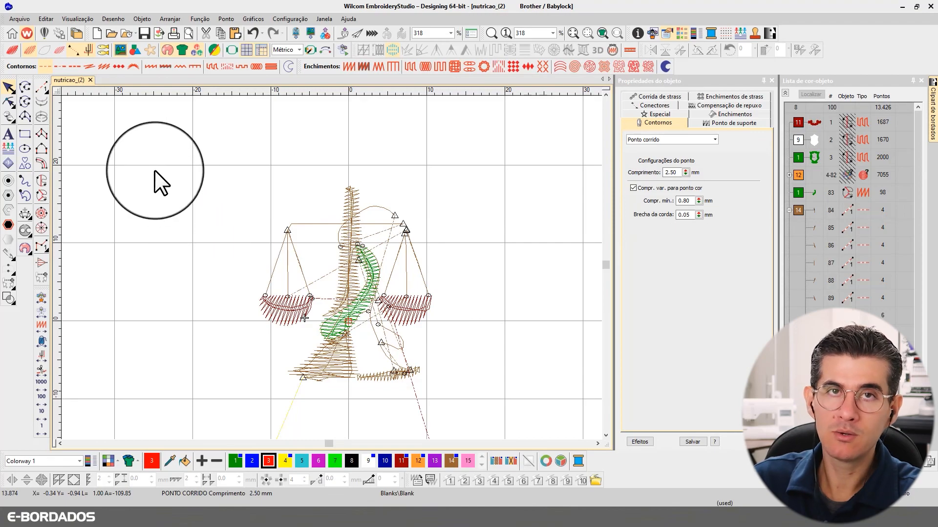
{"action": "key", "text": "t"}
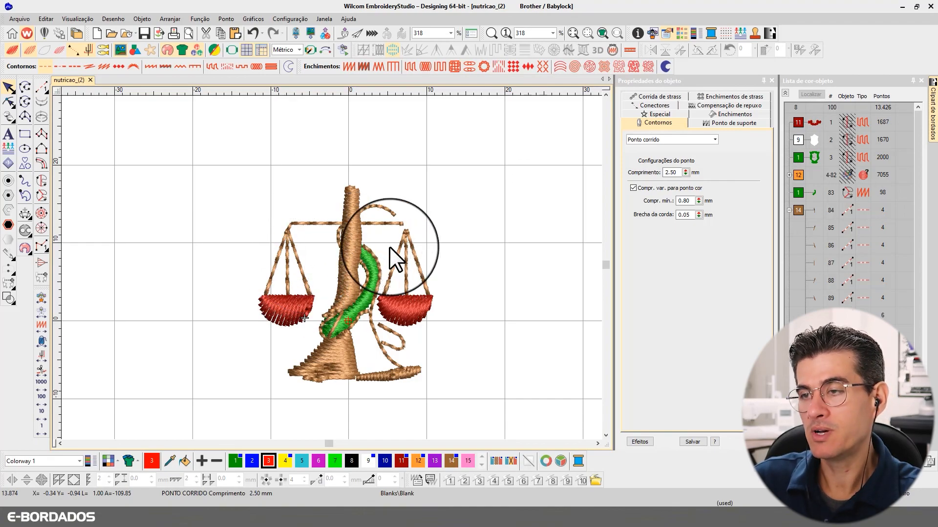
Tilt the stitch angle of the emblem's triangular base so its satin stitches run diagonally down toward the base's right corner
{"action": "key", "text": "t"}
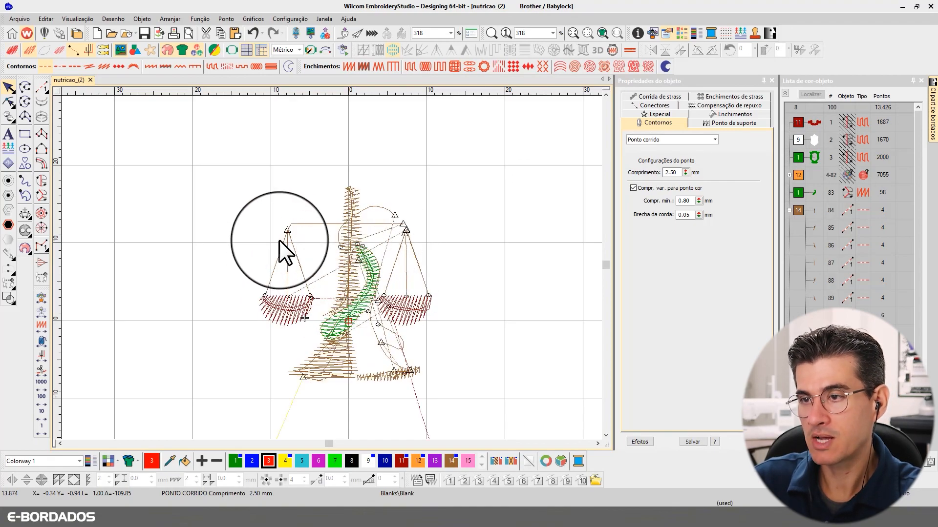
{"action": "key", "text": "t"}
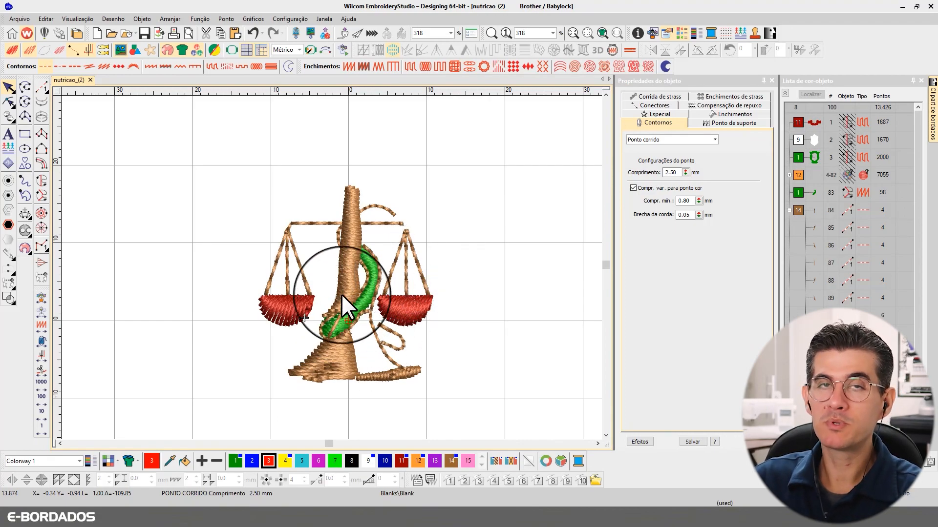
{"action": "left_click", "coordinate": [340, 277]}
{"action": "left_click", "coordinate": [326, 364]}
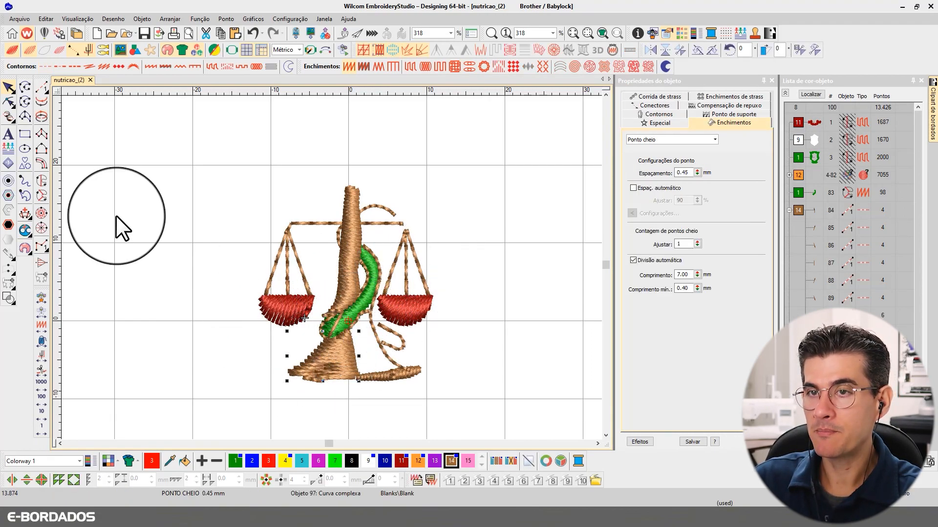
{"action": "left_click", "coordinate": [9, 101]}
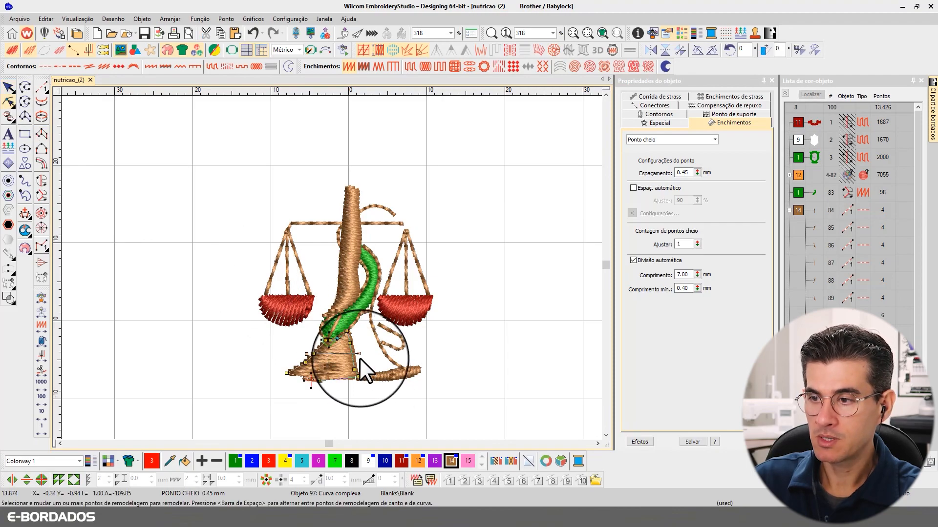
{"action": "left_click_drag", "start_coordinate": [359, 353], "coordinate": [375, 384]}
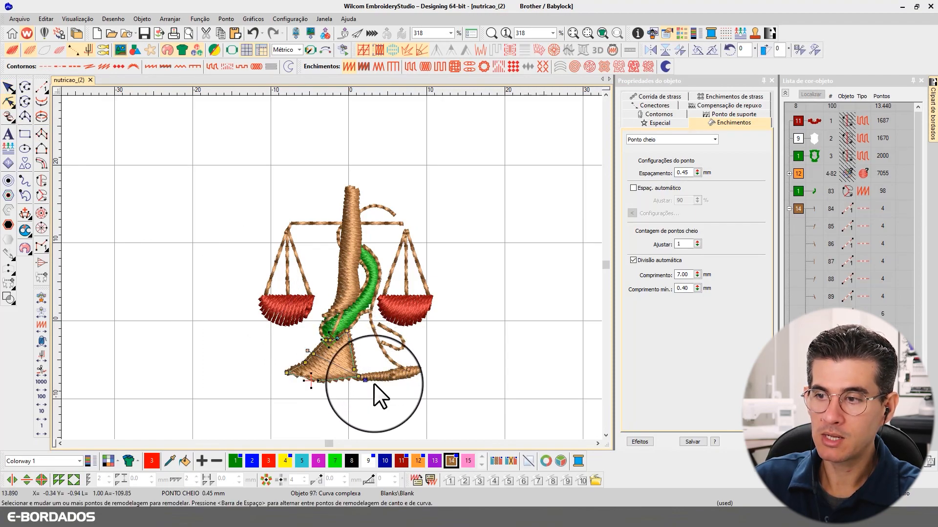
{"action": "left_click", "coordinate": [9, 88]}
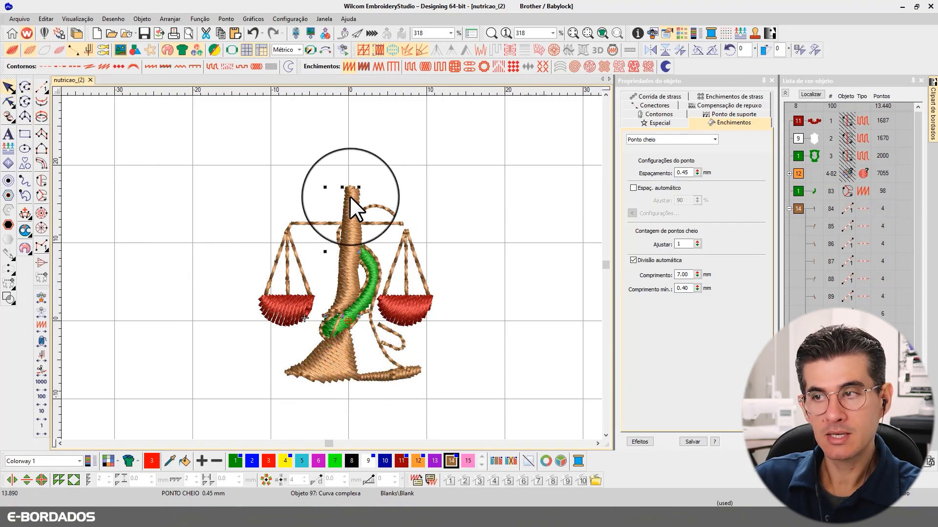
Reshape the stitch angle of the thin foot piece beside the base so its stitches run nearly lengthwise
{"action": "left_click", "coordinate": [377, 374]}
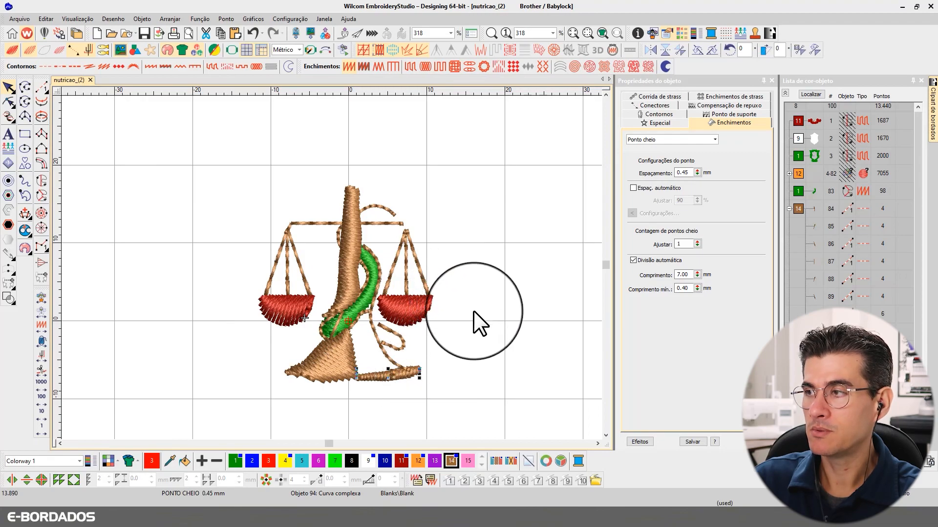
{"action": "left_click", "coordinate": [8, 102]}
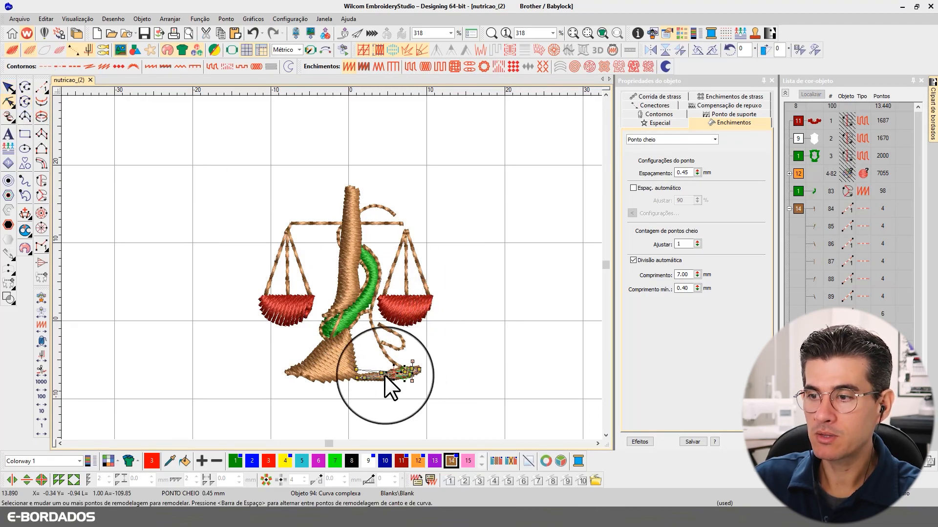
{"action": "left_click_drag", "start_coordinate": [418, 369], "coordinate": [425, 367]}
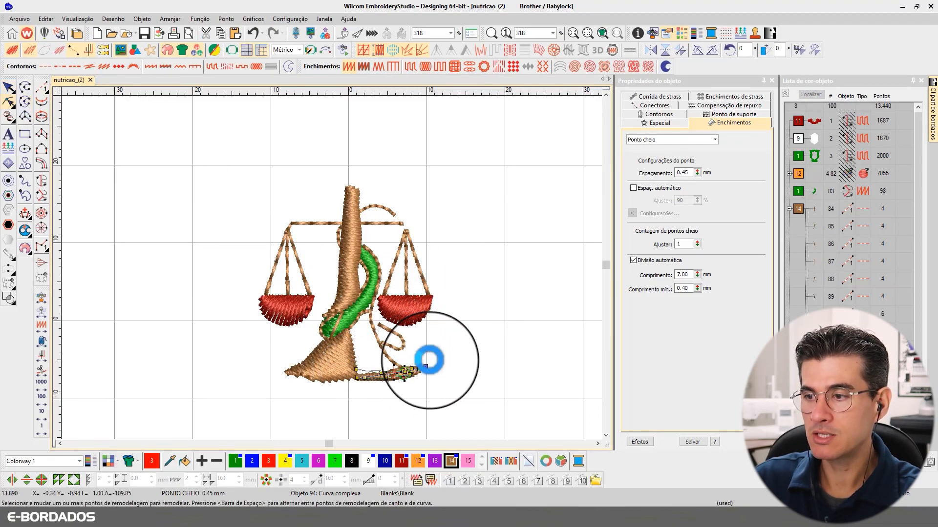
{"action": "left_click", "coordinate": [10, 87]}
{"action": "scroll", "coordinate": [335, 272], "scroll_direction": "up", "scroll_amount": 3}
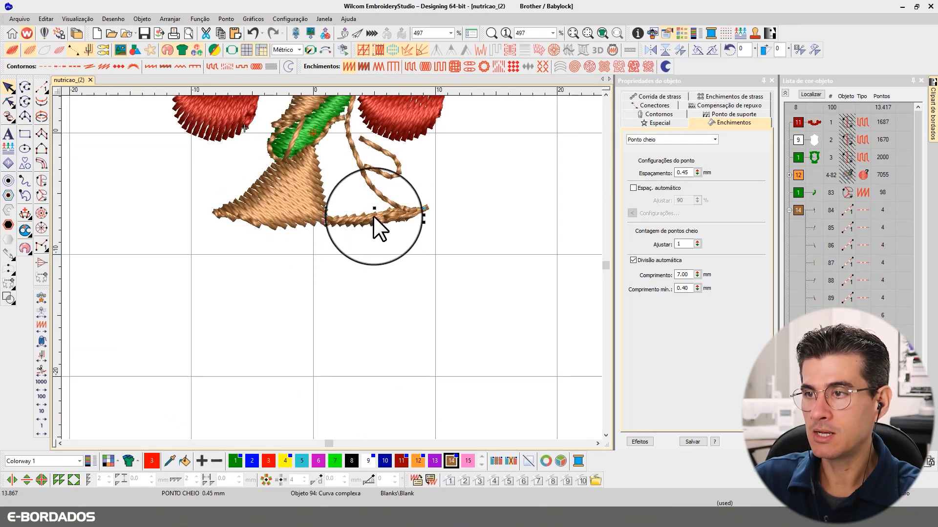
Set the thin foot piece's satin spacing to 0.75 mm and turn off its first underlay
{"action": "double_click", "coordinate": [684, 173]}
{"action": "type", "text": "75"}
{"action": "key", "text": "Return"}
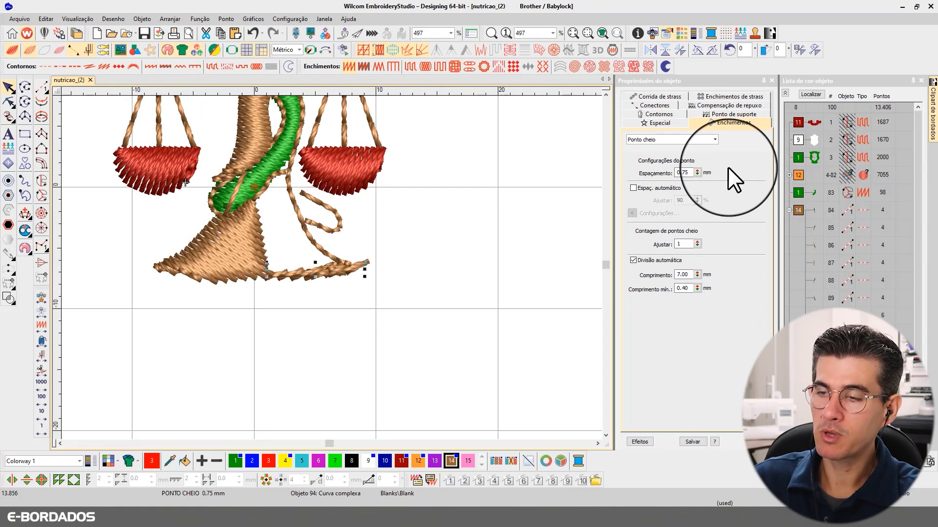
{"action": "left_click", "coordinate": [704, 114]}
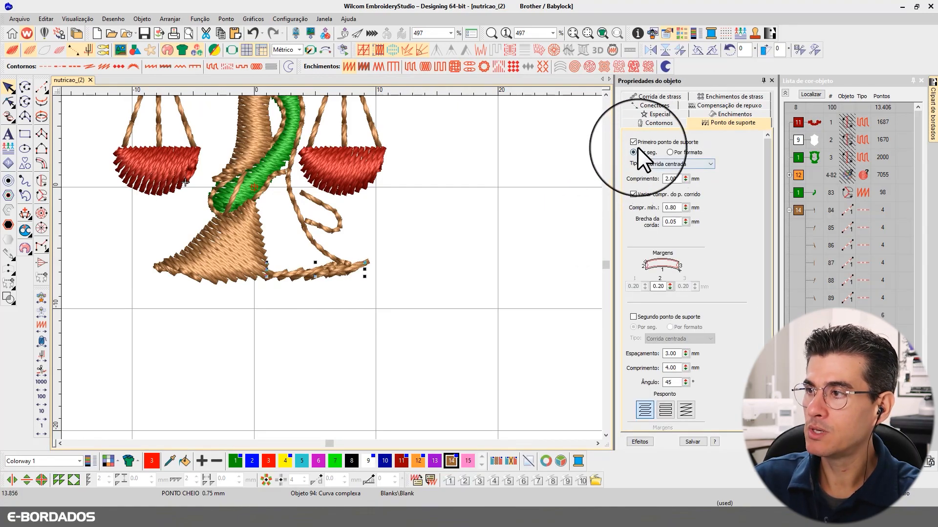
{"action": "left_click", "coordinate": [422, 231]}
{"action": "key", "text": "t"}
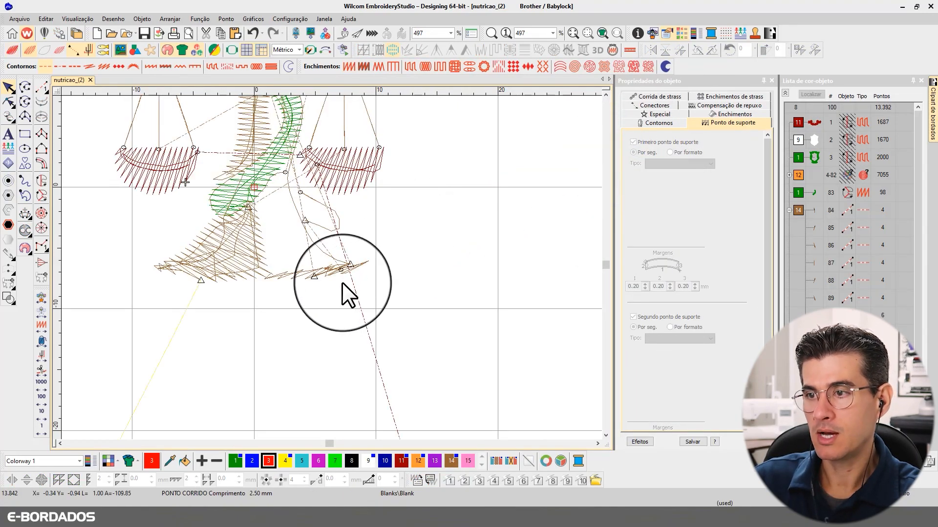
{"action": "left_click", "coordinate": [332, 274]}
{"action": "key", "text": "t"}
{"action": "scroll", "coordinate": [403, 280], "scroll_direction": "up", "scroll_amount": 1}
{"action": "scroll", "coordinate": [332, 269], "scroll_direction": "down", "scroll_amount": 1}
{"action": "scroll", "coordinate": [345, 272], "scroll_direction": "up", "scroll_amount": 1}
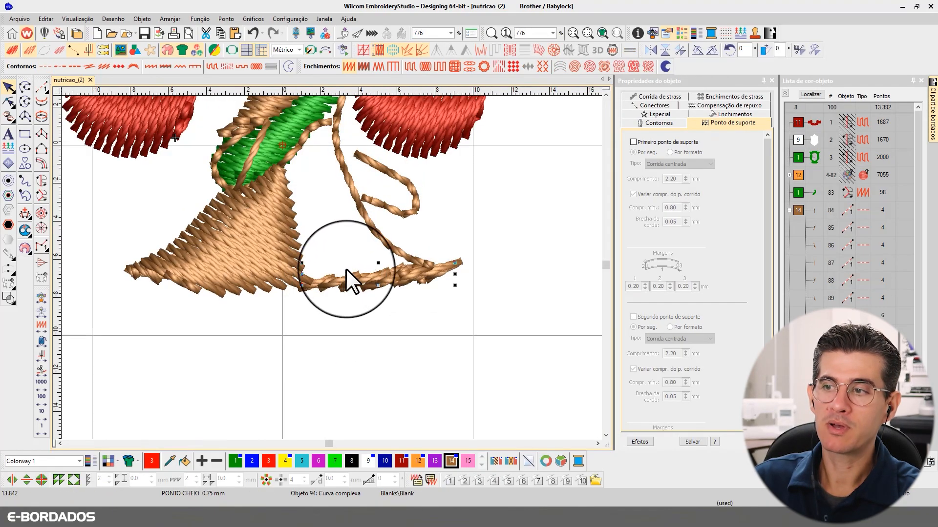
{"action": "scroll", "coordinate": [352, 282], "scroll_direction": "down", "scroll_amount": 1}
{"action": "scroll", "coordinate": [324, 278], "scroll_direction": "down", "scroll_amount": 1}
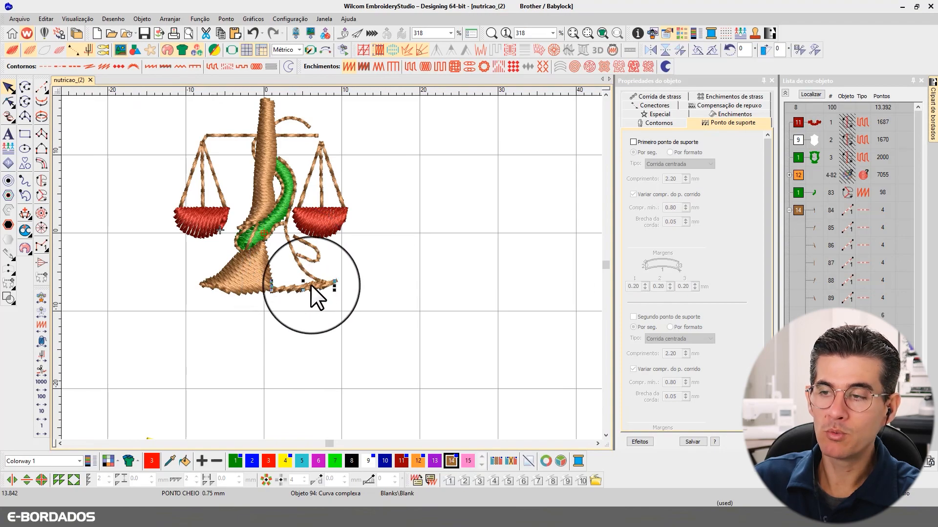
{"action": "scroll", "coordinate": [322, 278], "scroll_direction": "down", "scroll_amount": 1}
{"action": "scroll", "coordinate": [331, 268], "scroll_direction": "down", "scroll_amount": 1}
{"action": "scroll", "coordinate": [308, 278], "scroll_direction": "up", "scroll_amount": 3}
Convert the thin foot piece beside the base into a run stitch outline
{"action": "left_click", "coordinate": [333, 288]}
{"action": "left_click", "coordinate": [334, 285]}
{"action": "left_click", "coordinate": [43, 89]}
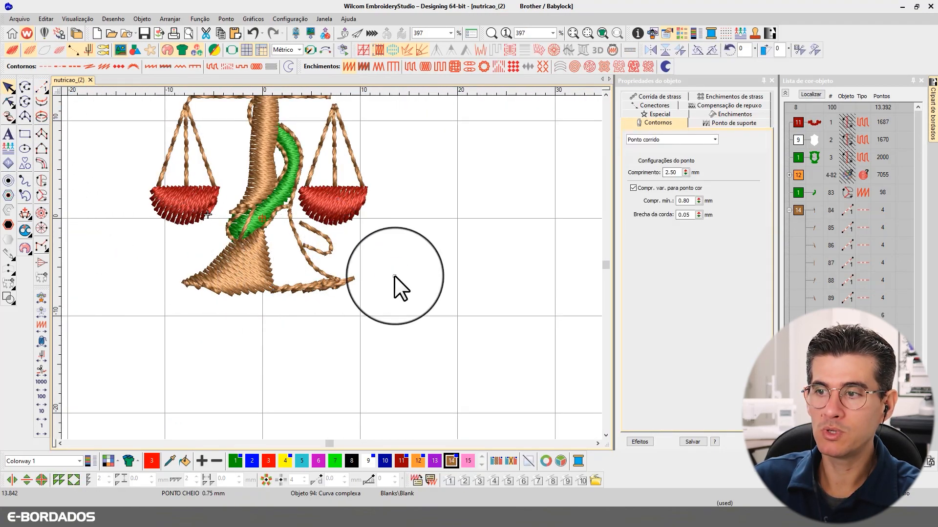
{"action": "left_click", "coordinate": [352, 277]}
{"action": "key", "text": "Return"}
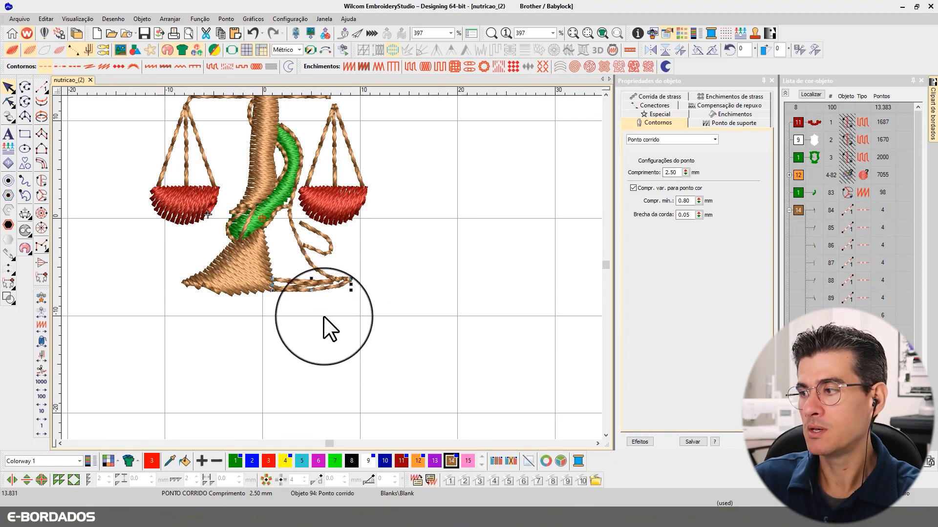
Reshape the foot's run stitch outline by moving its inner upper node to the base's edge
{"action": "left_click", "coordinate": [8, 101]}
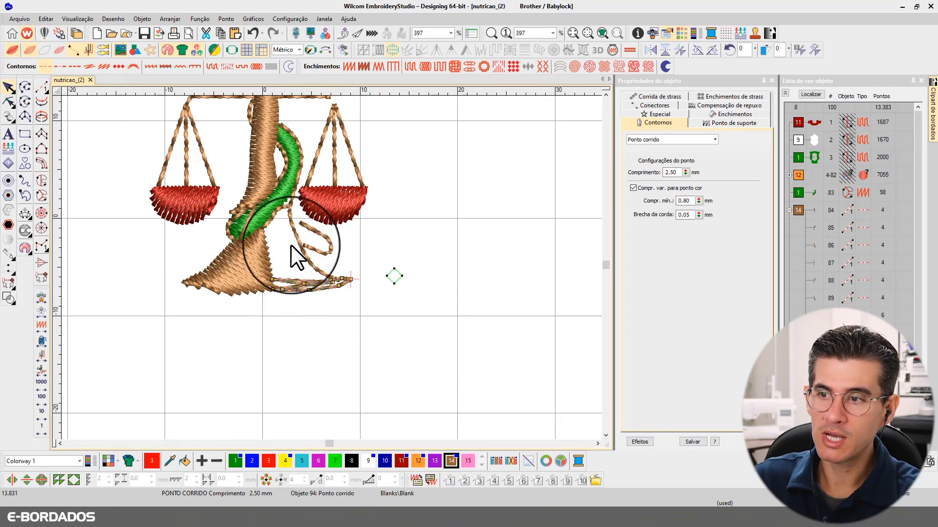
{"action": "left_click_drag", "start_coordinate": [303, 284], "coordinate": [274, 277]}
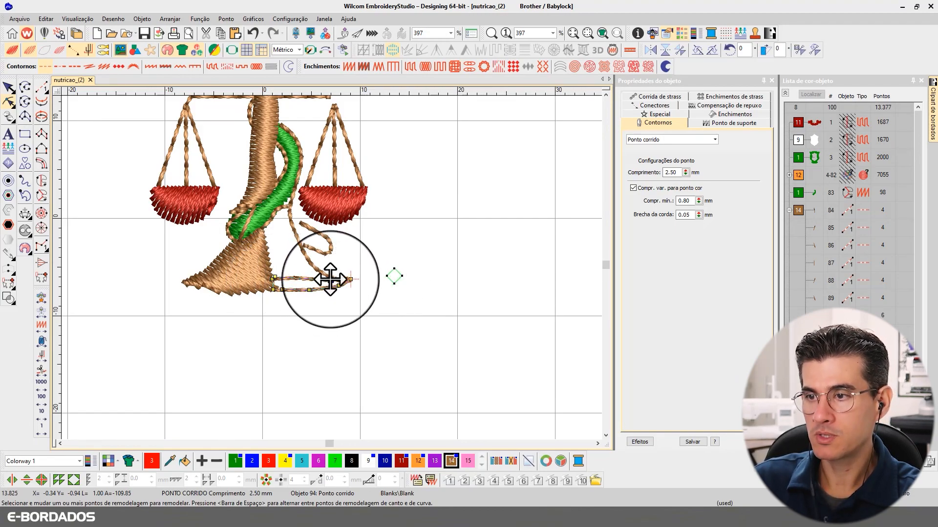
{"action": "left_click", "coordinate": [9, 88]}
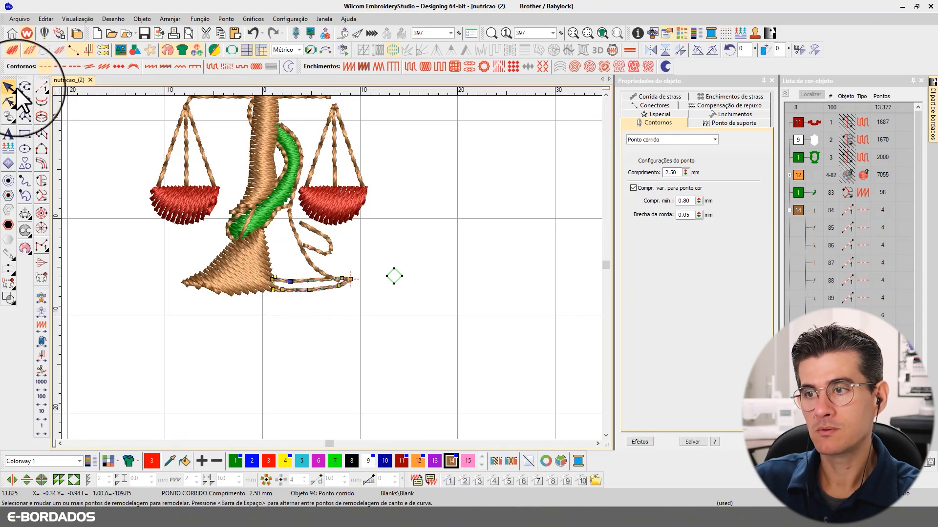
{"action": "scroll", "coordinate": [329, 266], "scroll_direction": "down", "scroll_amount": 2}
{"action": "scroll", "coordinate": [330, 265], "scroll_direction": "down", "scroll_amount": 2}
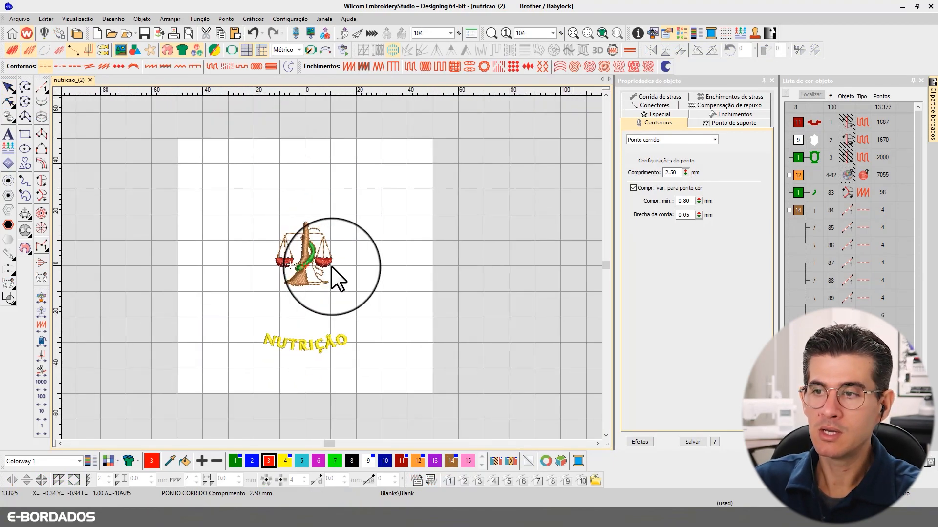
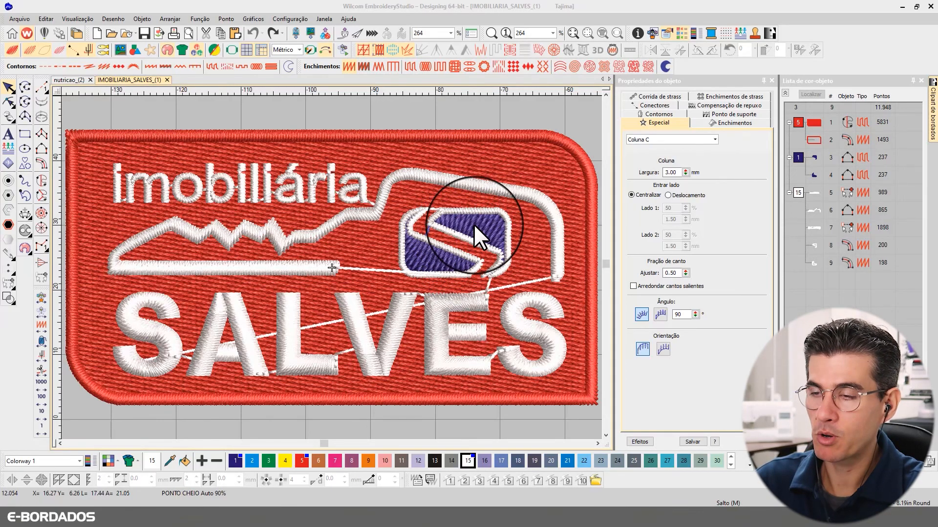
Play back the stitching sequence of the IMOBILIARIA_SALVES design, raising the playback speed to about 70320 s/m
{"action": "left_click", "coordinate": [457, 116]}
{"action": "key", "text": "shift+r"}
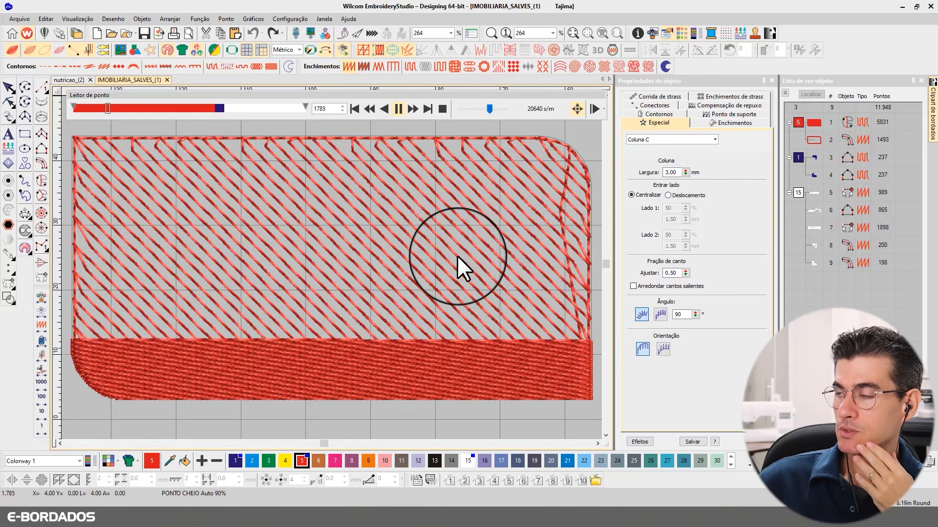
{"action": "left_click_drag", "start_coordinate": [488, 108], "coordinate": [495, 109]}
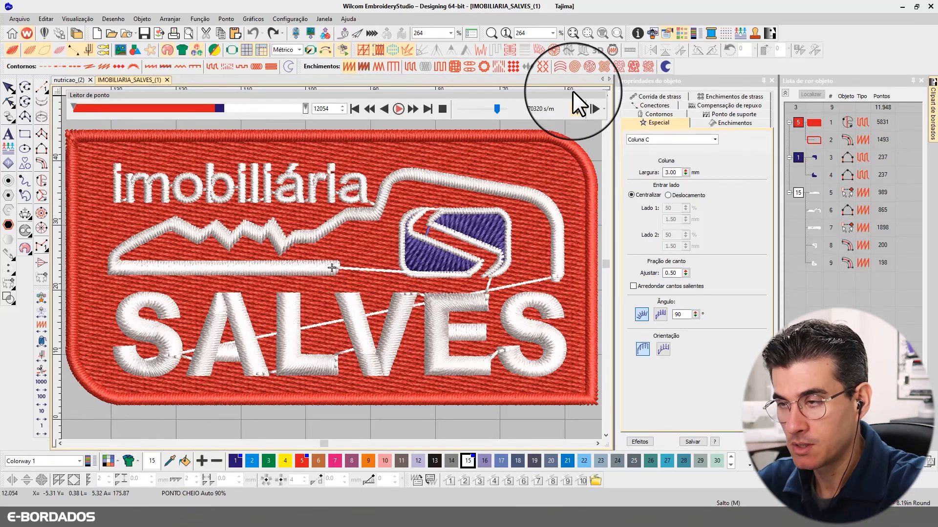
{"action": "key", "text": "Escape"}
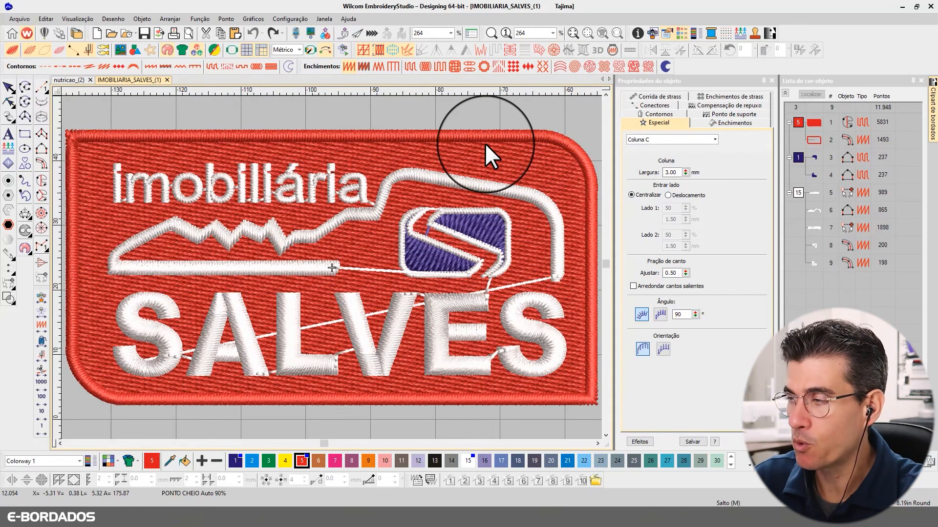
Isolate the red background fill and show its edge as plain stitch lines with needle points
{"action": "left_click", "coordinate": [813, 122]}
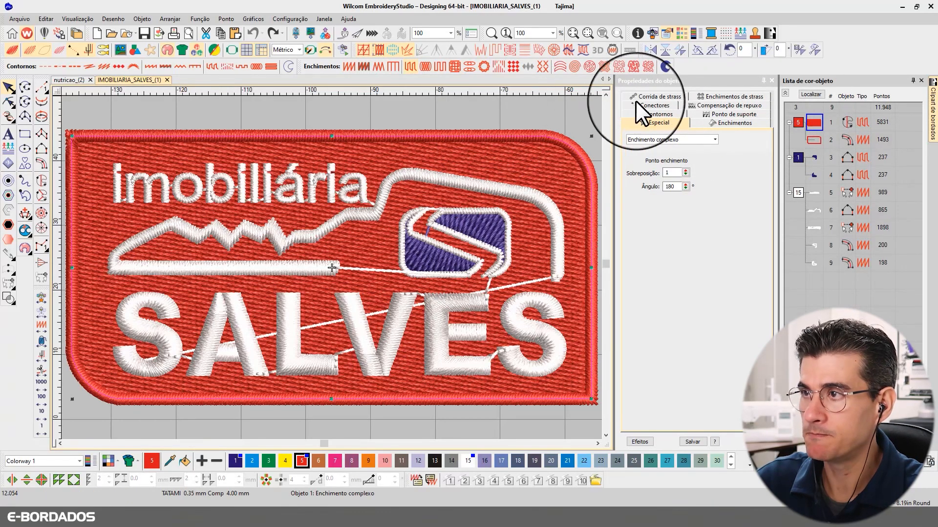
{"action": "left_click", "coordinate": [809, 94]}
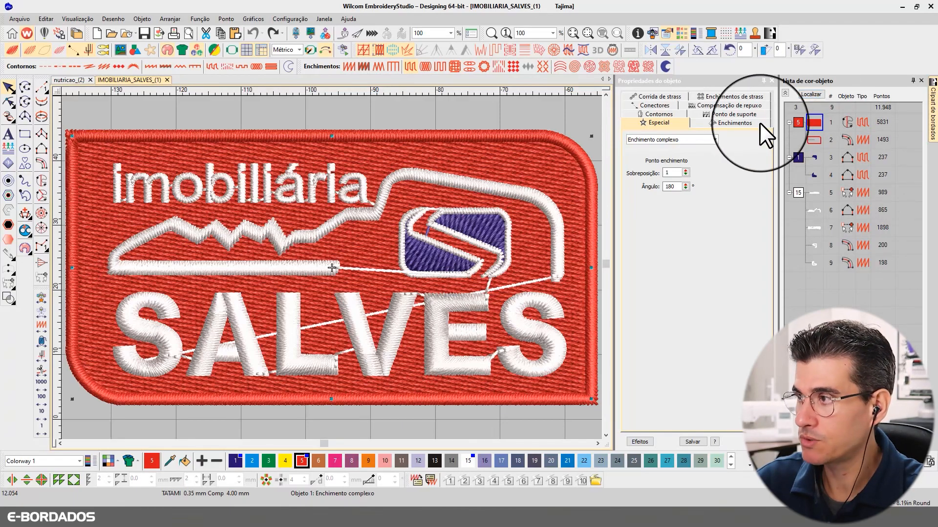
{"action": "key", "text": "shift+s"}
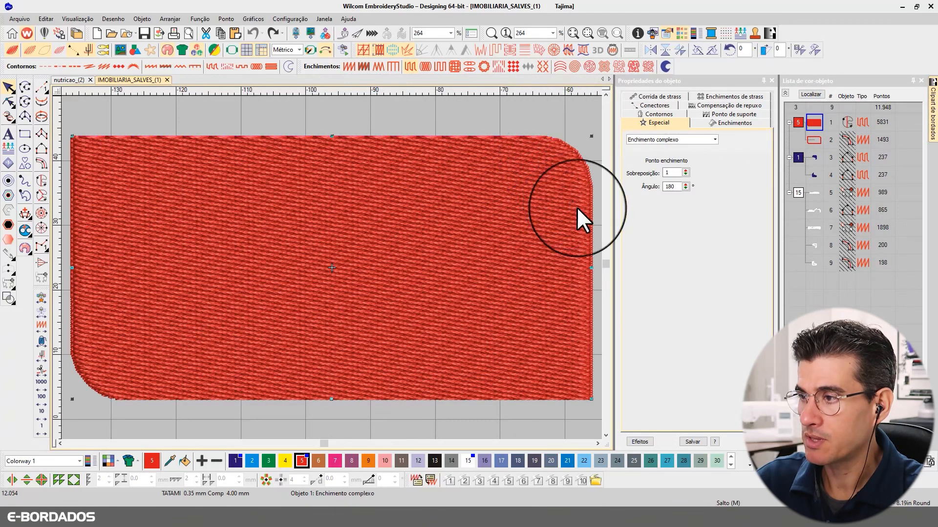
{"action": "scroll", "coordinate": [593, 211], "scroll_direction": "up", "scroll_amount": 5}
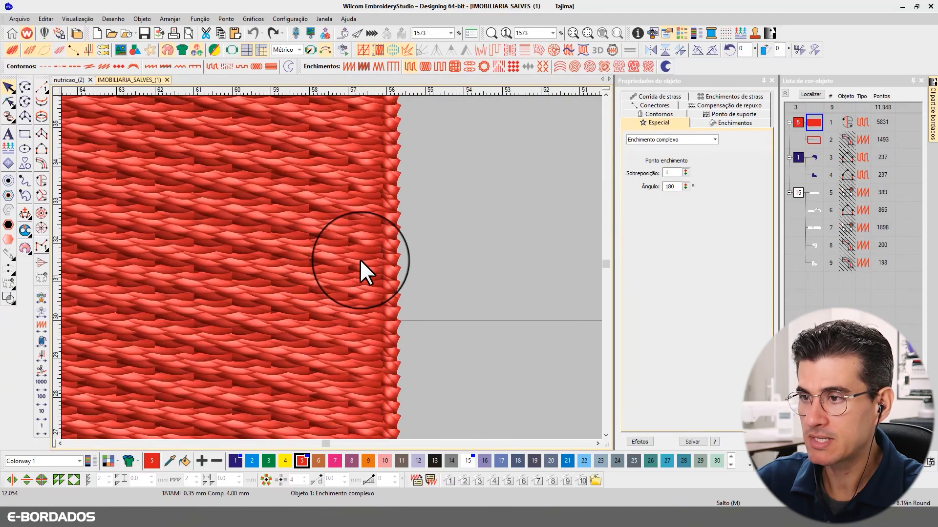
{"action": "left_click", "coordinate": [15, 51]}
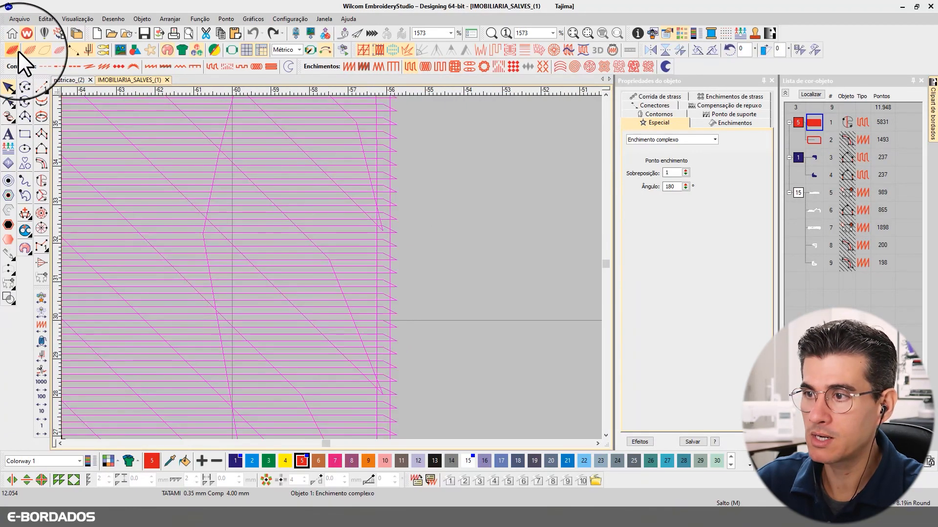
{"action": "left_click", "coordinate": [59, 49]}
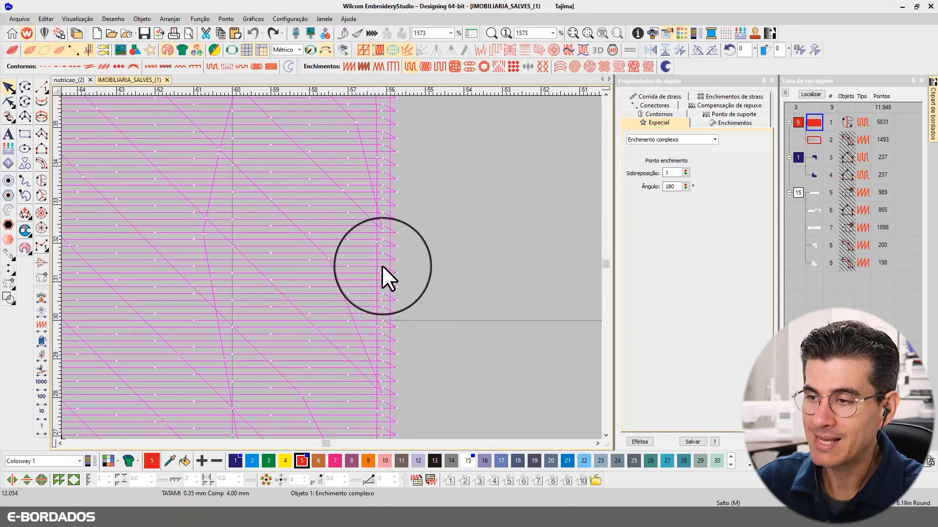
Measure the length of a short turning stitch at the background fill's right edge
{"action": "key", "text": "m"}
{"action": "left_click", "coordinate": [381, 252]}
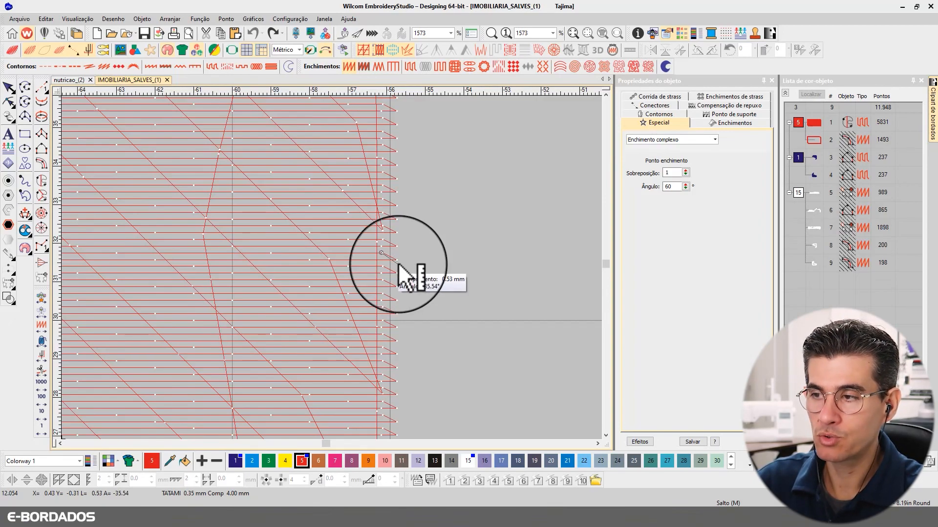
{"action": "left_click", "coordinate": [9, 89]}
{"action": "left_click", "coordinate": [178, 151]}
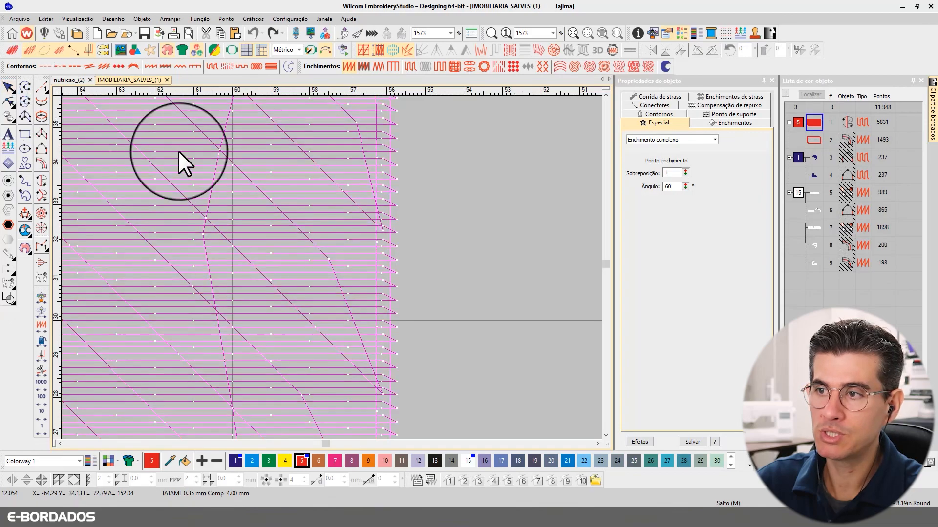
Try the diagonal Pesponto (backstitch) style on the red background's Tatami fill and examine its rounded upper-right corner
{"action": "scroll", "coordinate": [339, 263], "scroll_direction": "down", "scroll_amount": 2}
{"action": "scroll", "coordinate": [336, 266], "scroll_direction": "up", "scroll_amount": 1}
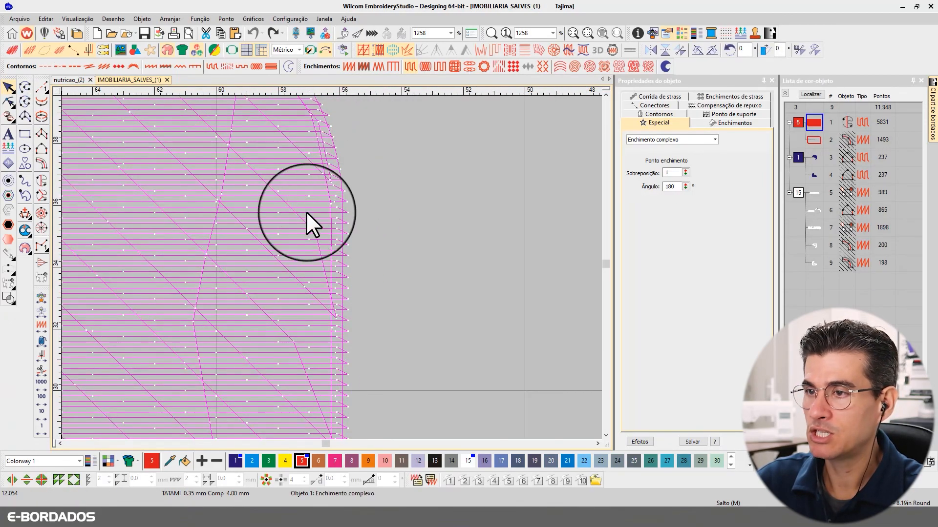
{"action": "left_click", "coordinate": [731, 123]}
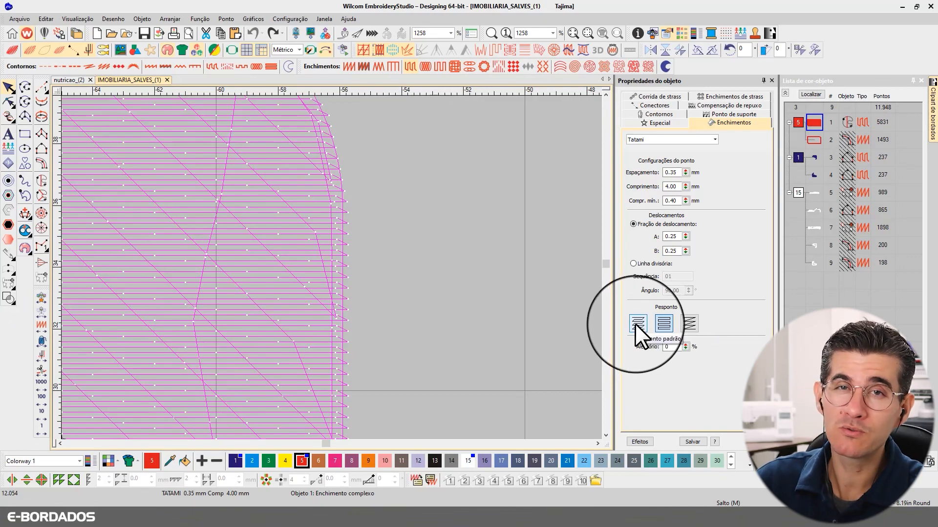
{"action": "left_click", "coordinate": [688, 324]}
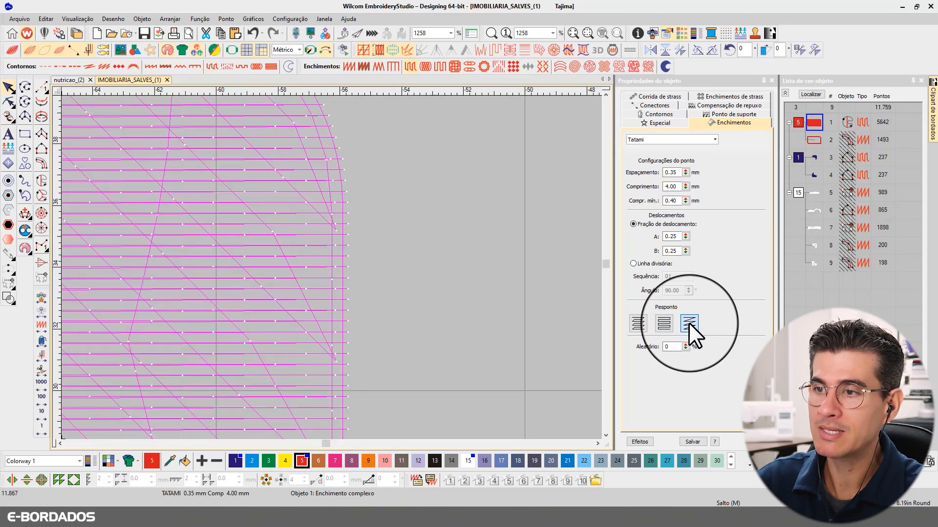
{"action": "scroll", "coordinate": [327, 268], "scroll_direction": "down", "scroll_amount": 3}
{"action": "scroll", "coordinate": [262, 242], "scroll_direction": "down", "scroll_amount": 1}
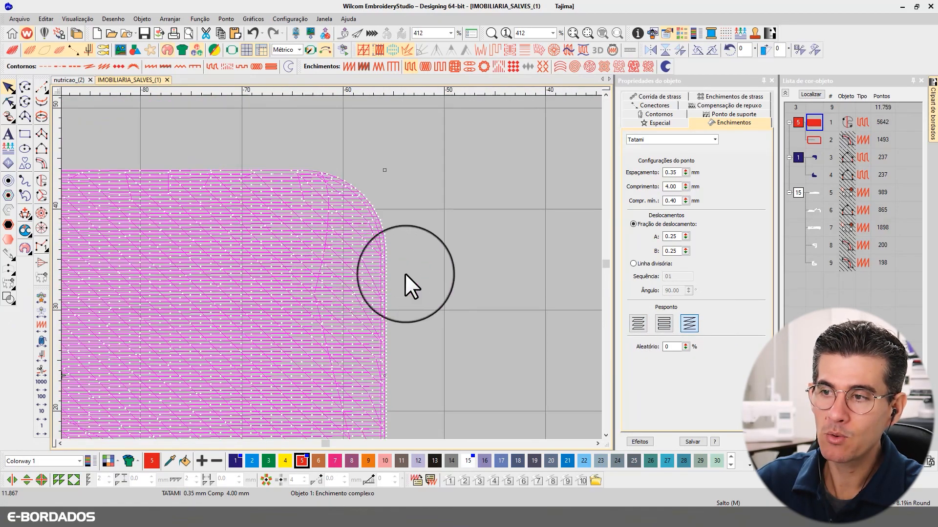
{"action": "scroll", "coordinate": [495, 282], "scroll_direction": "up", "scroll_amount": 2}
{"action": "scroll", "coordinate": [66, 269], "scroll_direction": "down", "scroll_amount": 2}
{"action": "scroll", "coordinate": [327, 268], "scroll_direction": "down", "scroll_amount": 2}
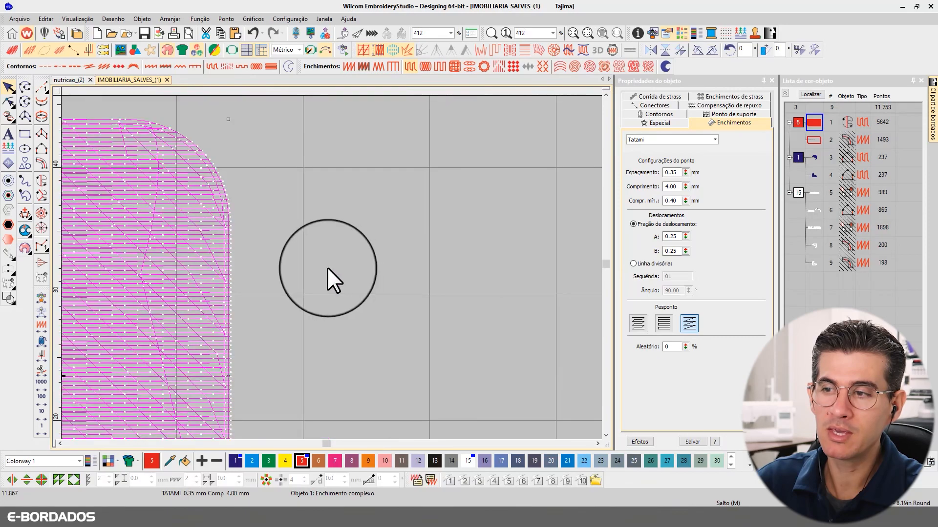
{"action": "scroll", "coordinate": [316, 268], "scroll_direction": "up", "scroll_amount": 3}
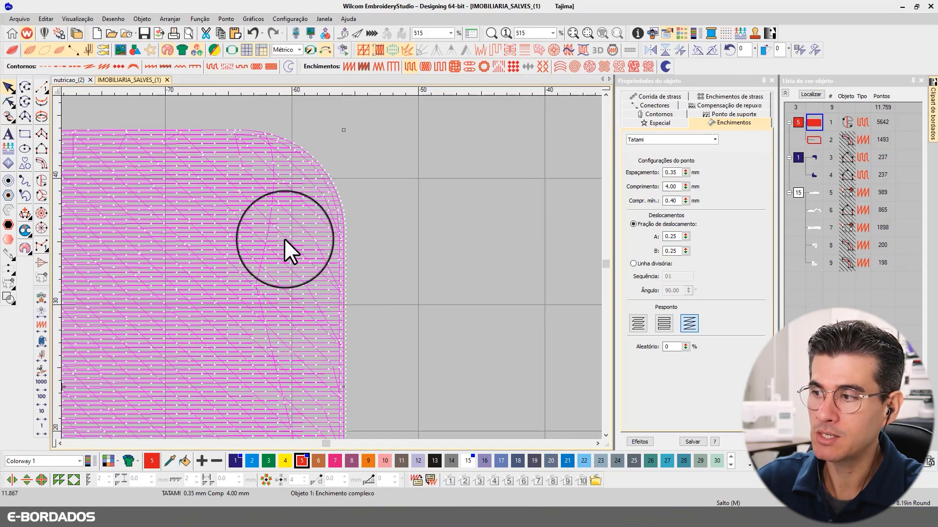
Compare the two horizontal-row Pesponto styles on the background's Tatami fill and apply the one with staggered row ends
{"action": "left_click", "coordinate": [638, 323]}
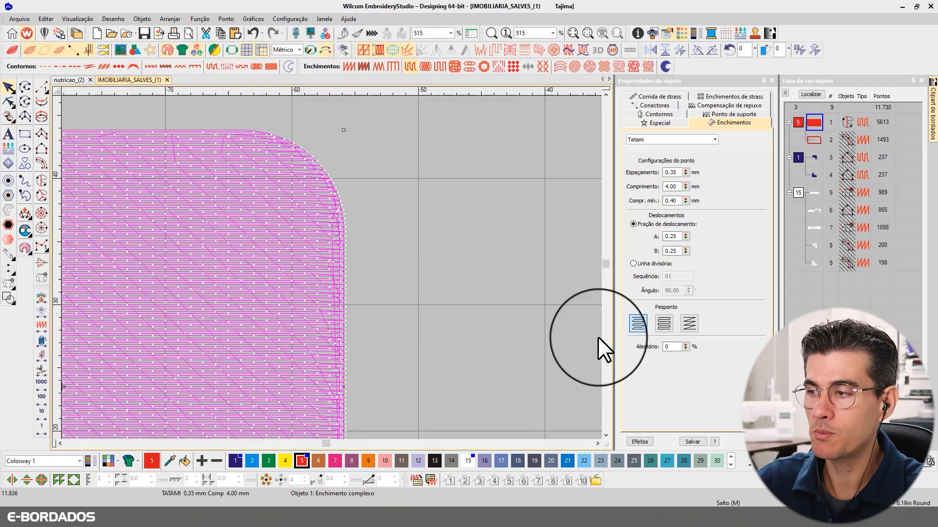
{"action": "left_click", "coordinate": [665, 326]}
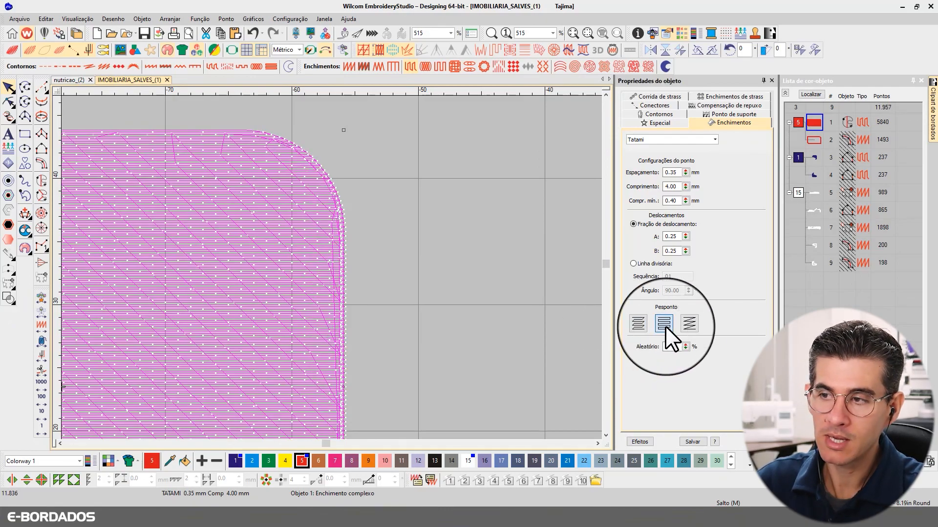
{"action": "left_click", "coordinate": [636, 322]}
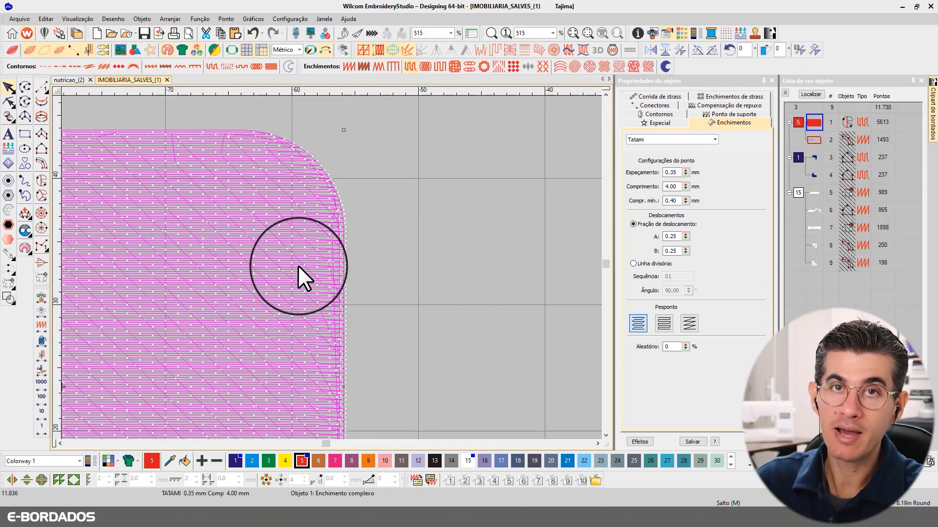
Examine the background fill's right edge and rounded corner in realistic thread view and as plain stitch lines
{"action": "scroll", "coordinate": [299, 264], "scroll_direction": "down", "scroll_amount": 4}
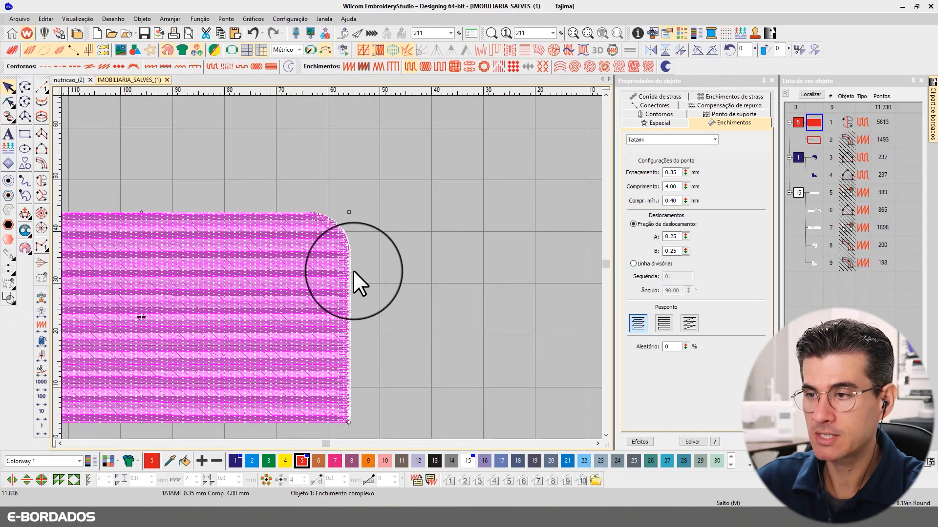
{"action": "key", "text": "t"}
{"action": "scroll", "coordinate": [343, 290], "scroll_direction": "down", "scroll_amount": 1}
{"action": "scroll", "coordinate": [342, 245], "scroll_direction": "up", "scroll_amount": 6}
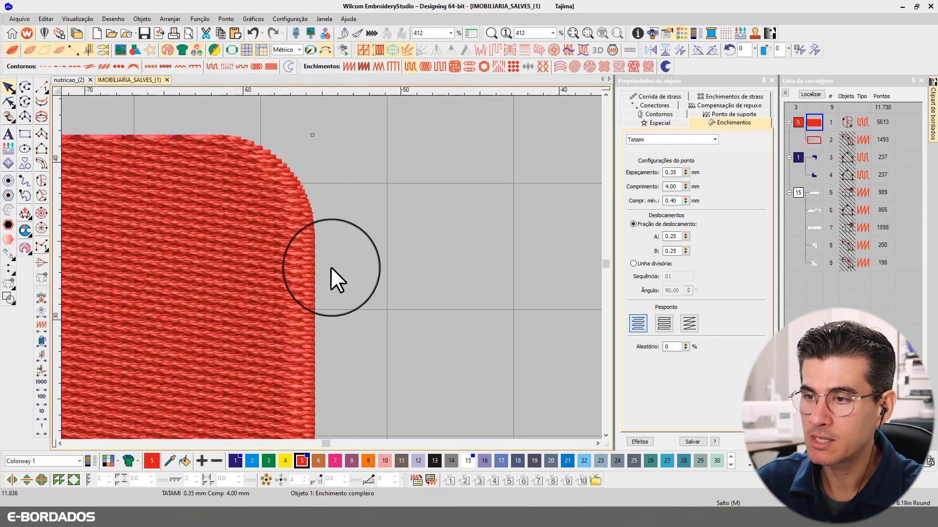
{"action": "scroll", "coordinate": [332, 270], "scroll_direction": "down", "scroll_amount": 2}
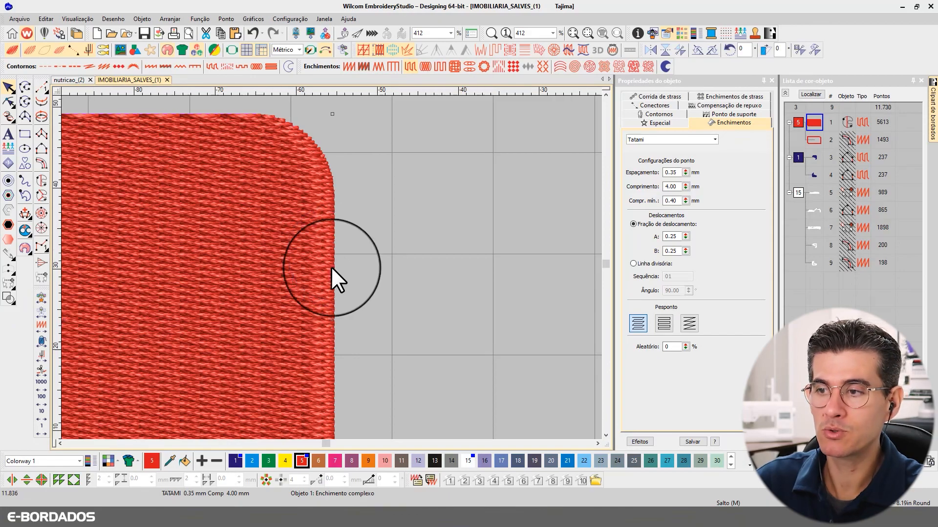
{"action": "scroll", "coordinate": [331, 266], "scroll_direction": "down", "scroll_amount": 3}
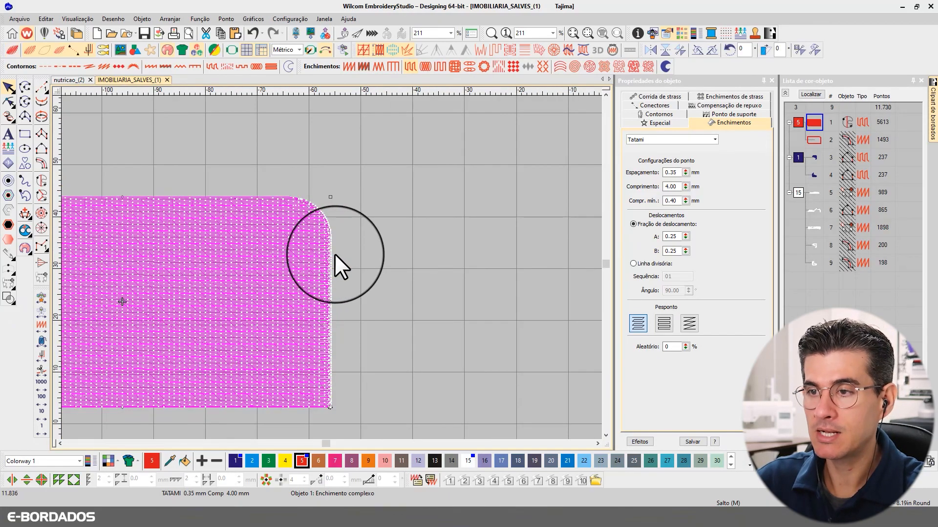
{"action": "scroll", "coordinate": [337, 256], "scroll_direction": "down", "scroll_amount": 3}
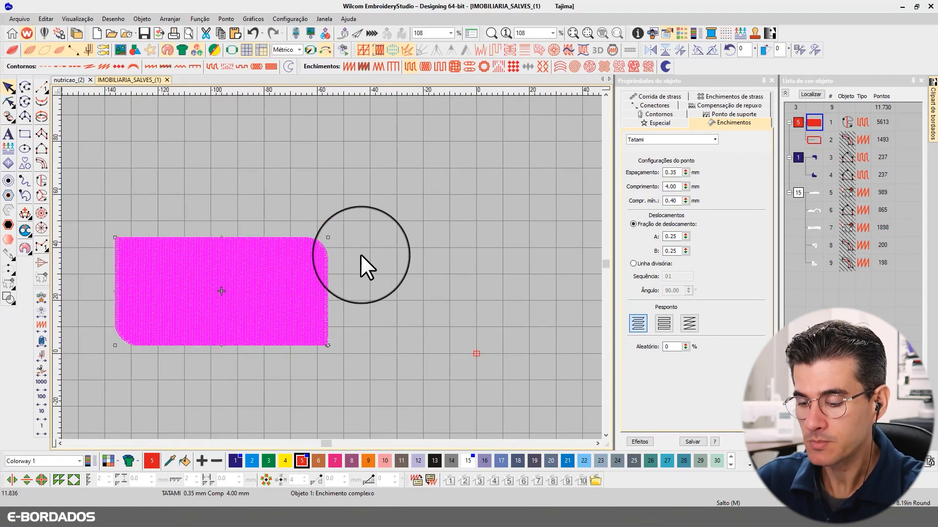
Display the complete design, fitted to the window, in realistic thread view
{"action": "key", "text": "0"}
{"action": "left_click", "coordinate": [360, 251]}
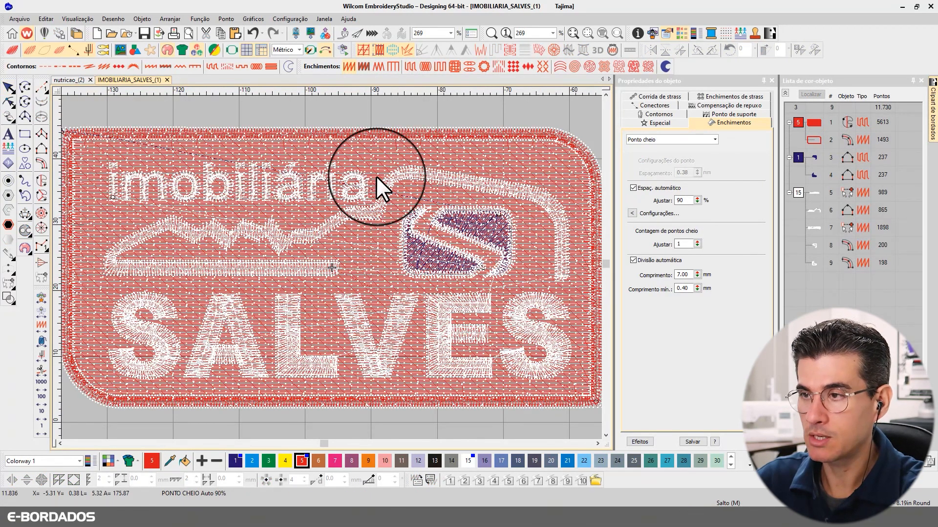
{"action": "key", "text": "t"}
Set the column width of the red satin border around the badge to 2.50 mm
{"action": "left_click", "coordinate": [482, 133]}
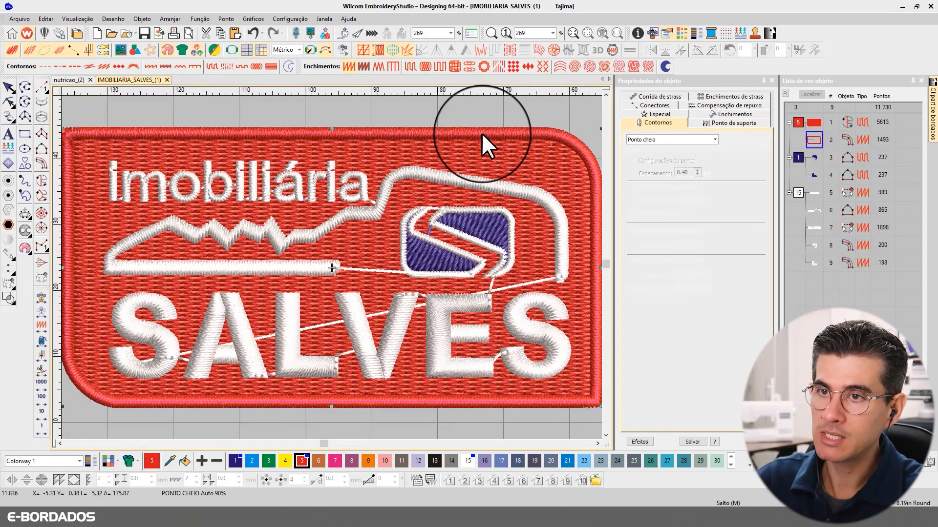
{"action": "scroll", "coordinate": [482, 143], "scroll_direction": "down", "scroll_amount": 2}
{"action": "scroll", "coordinate": [330, 269], "scroll_direction": "down", "scroll_amount": 1}
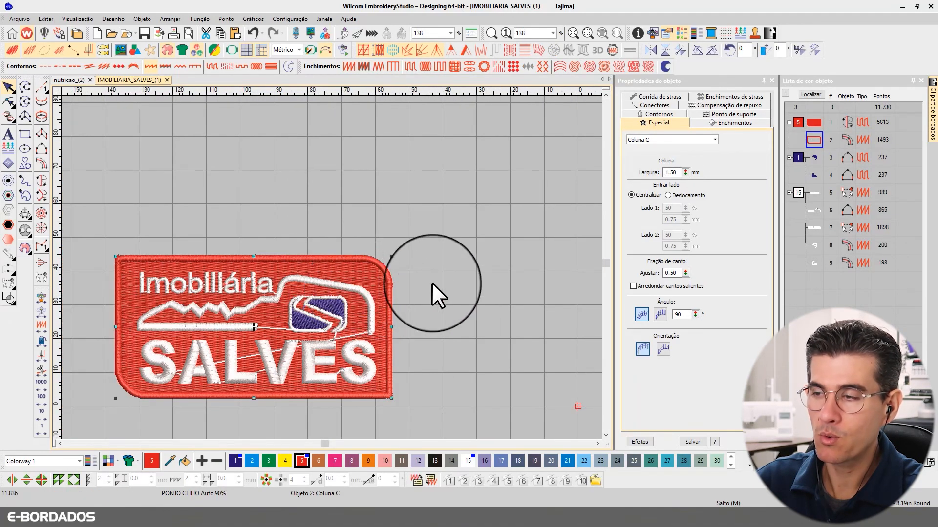
{"action": "double_click", "coordinate": [674, 172]}
{"action": "type", "text": "2.5"}
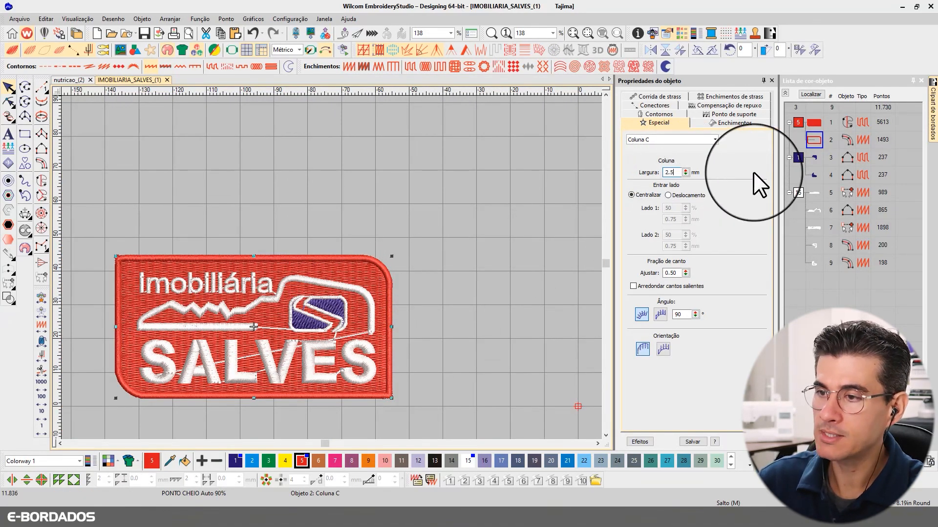
{"action": "key", "text": "Return"}
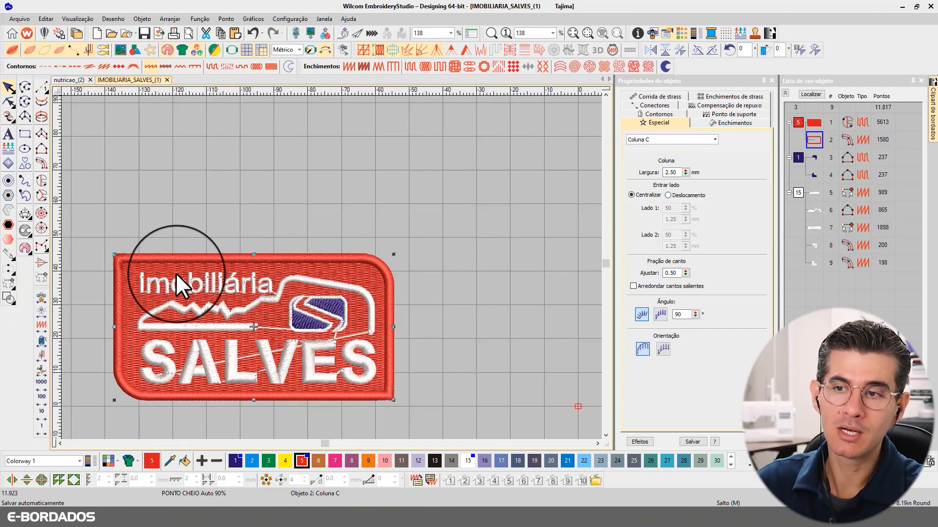
{"action": "scroll", "coordinate": [181, 283], "scroll_direction": "up", "scroll_amount": 2}
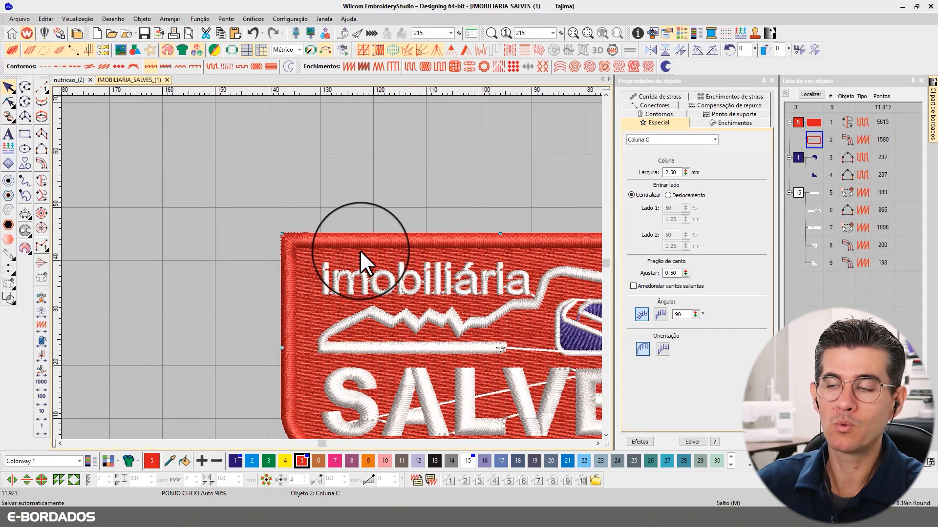
{"action": "scroll", "coordinate": [412, 244], "scroll_direction": "down", "scroll_amount": 2}
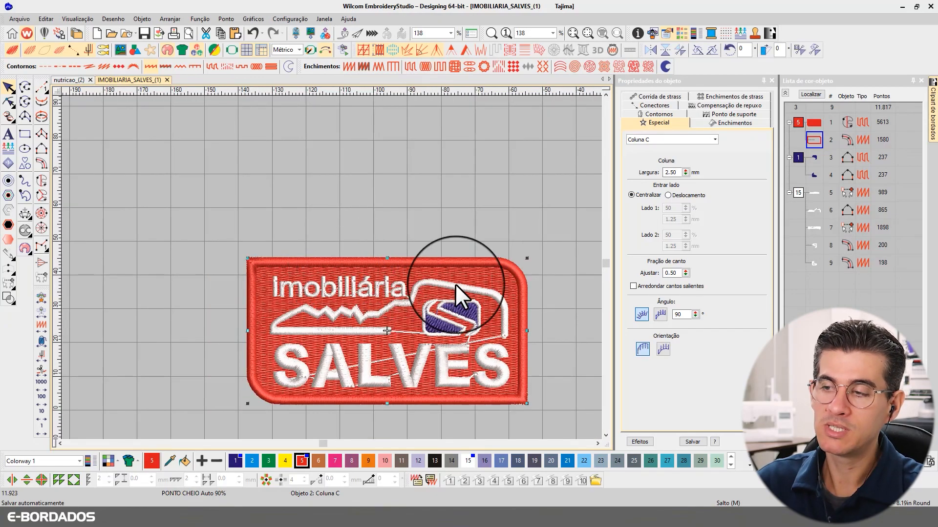
{"action": "scroll", "coordinate": [330, 267], "scroll_direction": "down", "scroll_amount": 1}
{"action": "scroll", "coordinate": [330, 266], "scroll_direction": "up", "scroll_amount": 2}
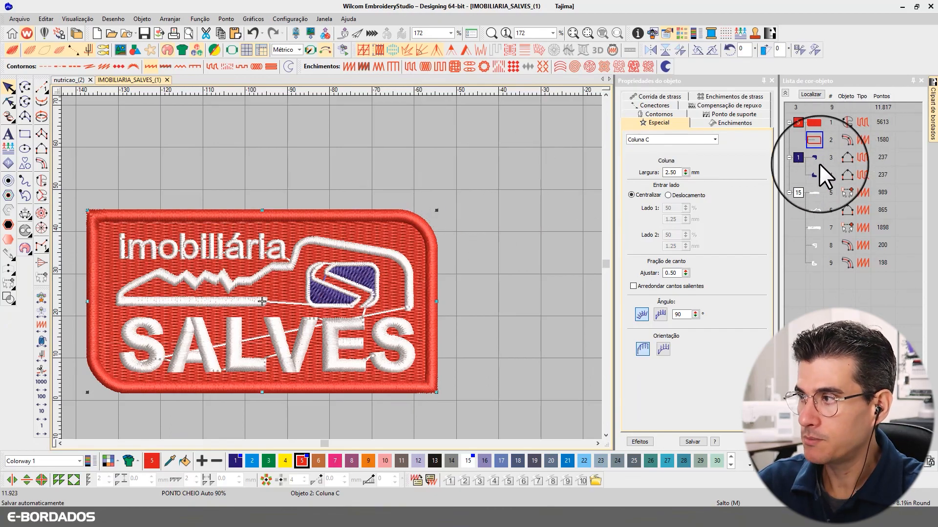
Isolate the emblem's two navy shapes and their white outlines, enlarging the emblem for inspection
{"action": "left_click", "coordinate": [798, 157]}
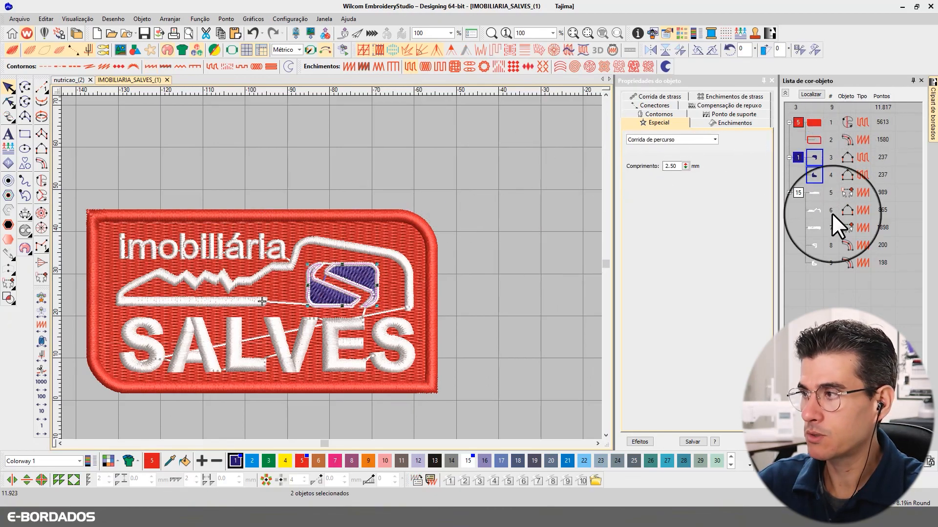
{"action": "left_click", "coordinate": [813, 245], "text": "ctrl"}
{"action": "left_click", "coordinate": [814, 263], "text": "ctrl"}
{"action": "left_click", "coordinate": [476, 233]}
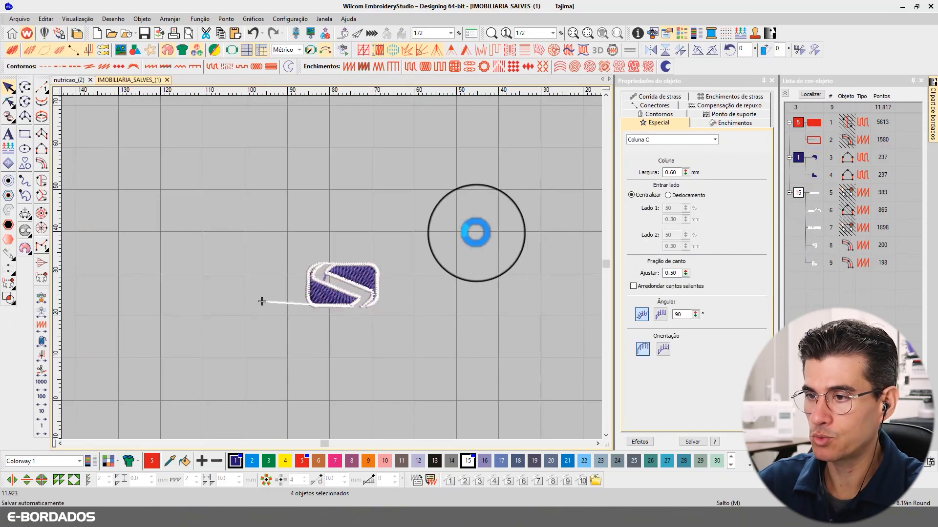
{"action": "key", "text": "b"}
{"action": "left_click_drag", "start_coordinate": [279, 245], "coordinate": [411, 314]}
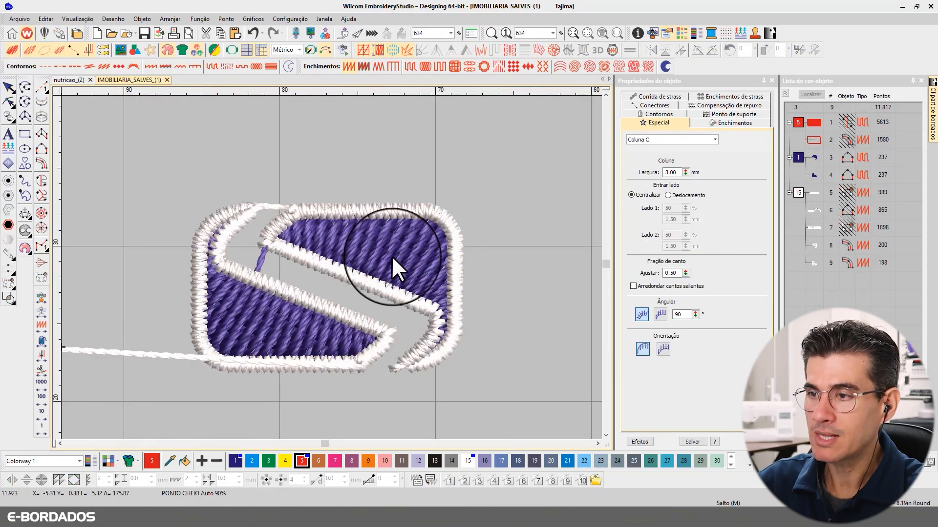
Isolate only the two navy fills of the emblem and select the lower-left one
{"action": "left_click", "coordinate": [269, 293]}
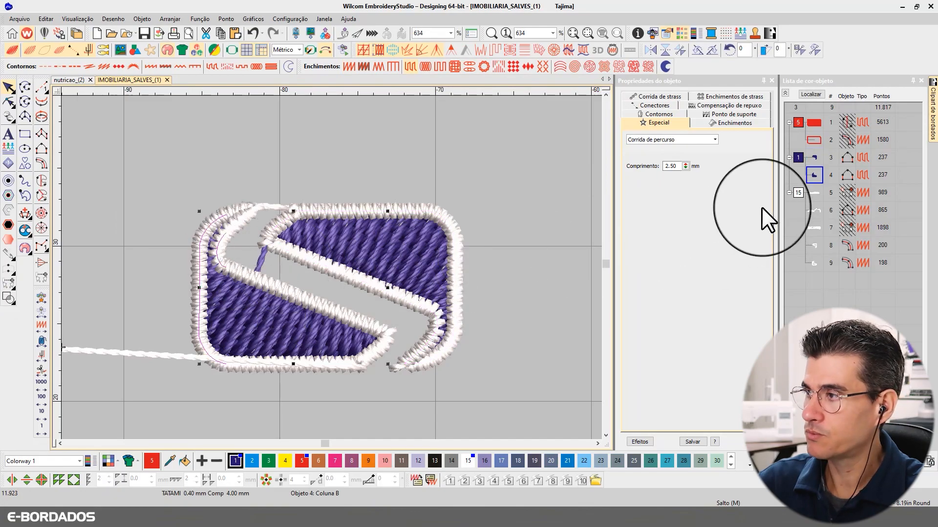
{"action": "left_click", "coordinate": [798, 159]}
{"action": "key", "text": "shift+s"}
{"action": "left_click", "coordinate": [298, 266]}
{"action": "left_click", "coordinate": [212, 253]}
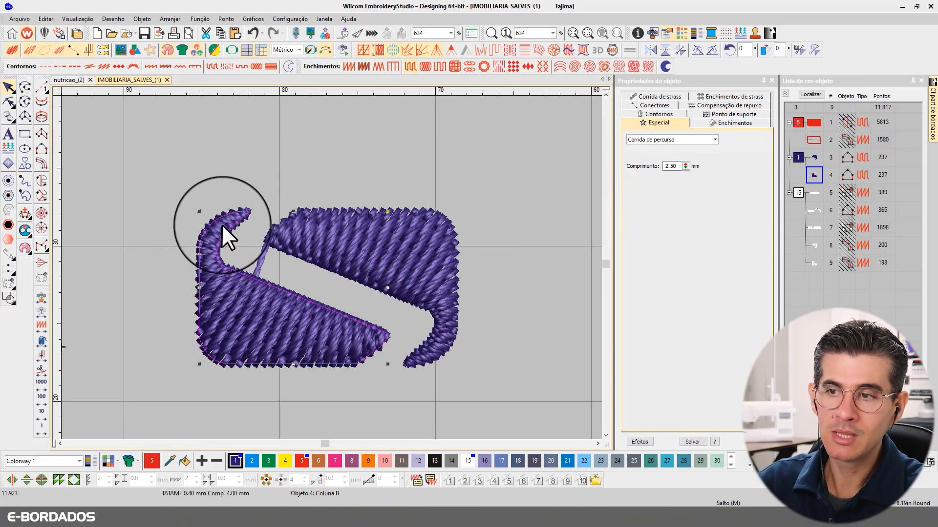
Measure the width of the narrow curved tip on the lower-left navy fill
{"action": "left_click", "coordinate": [245, 166]}
{"action": "key", "text": "m"}
{"action": "left_click", "coordinate": [201, 237]}
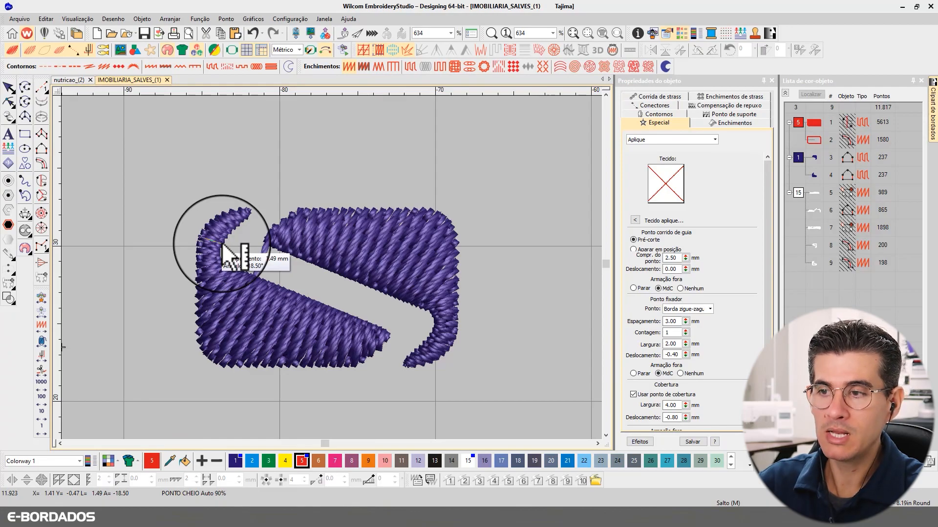
{"action": "left_click", "coordinate": [9, 88]}
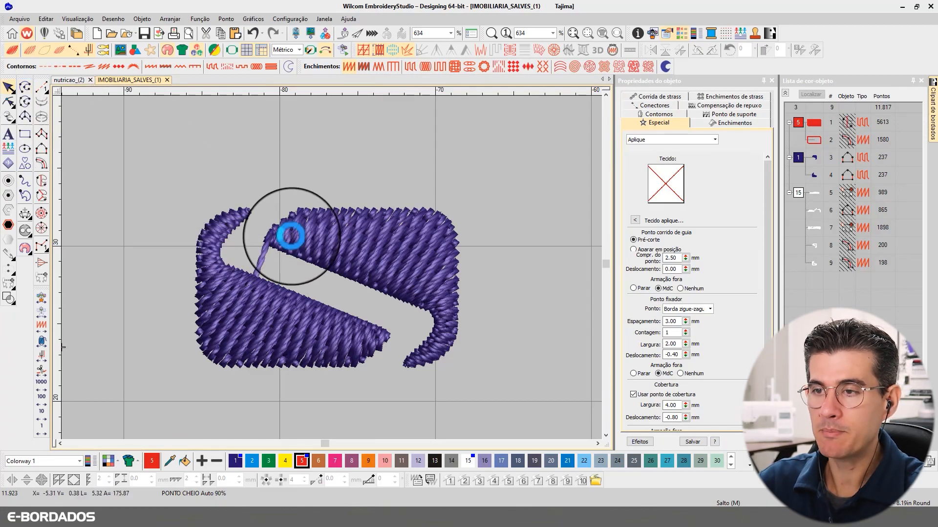
Examine the lower-left navy fill's stitches and needle points in plain line view, comparing them with the realistic thread view
{"action": "left_click", "coordinate": [221, 234]}
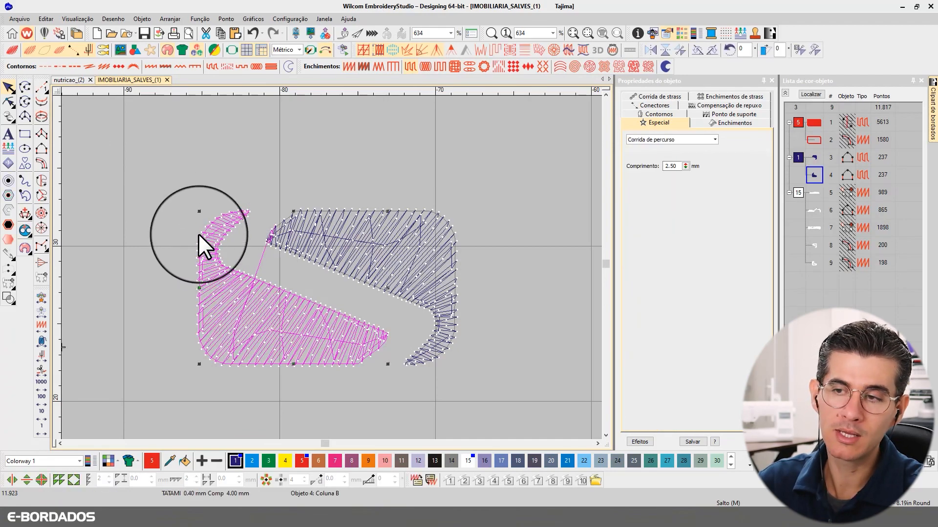
{"action": "left_click", "coordinate": [237, 227]}
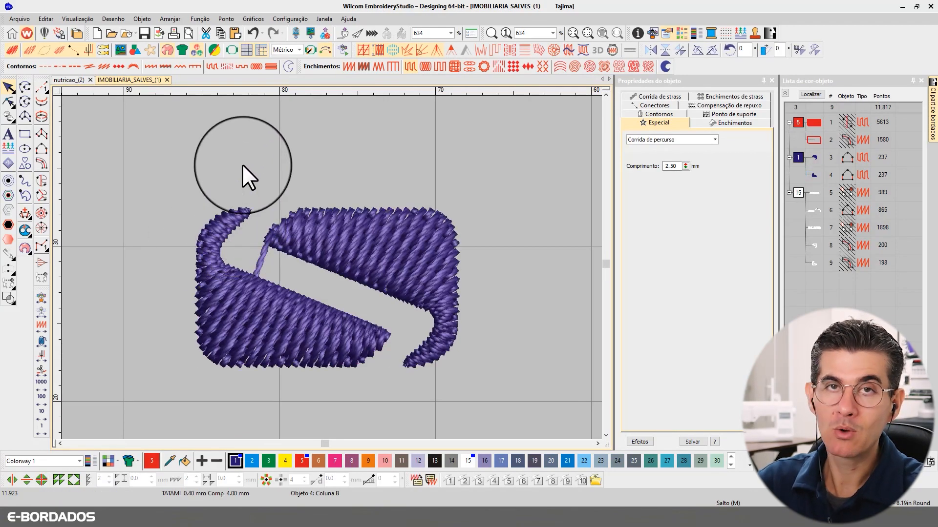
{"action": "left_click", "coordinate": [227, 231]}
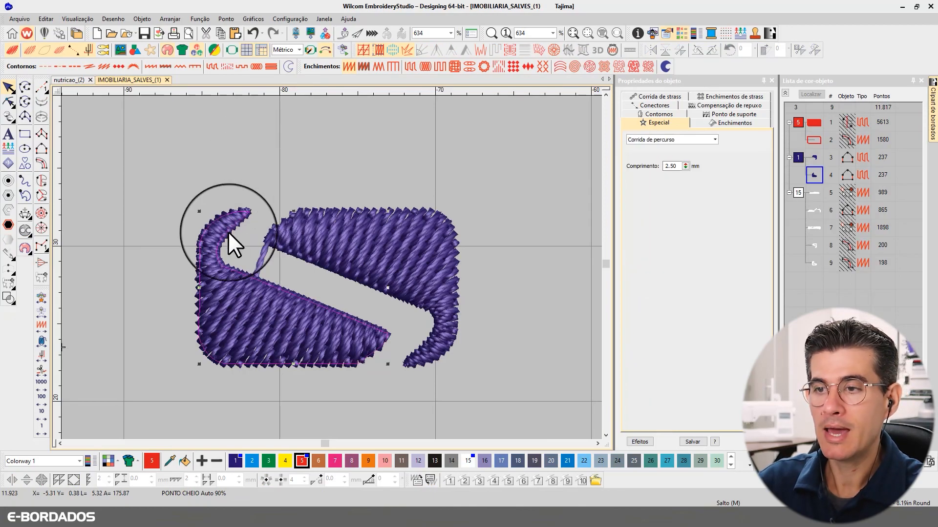
{"action": "left_click", "coordinate": [210, 152]}
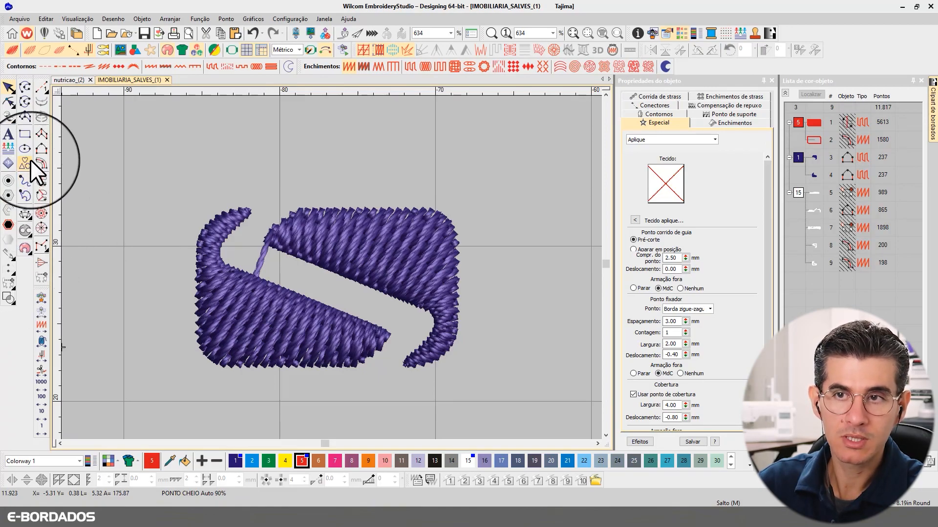
Digitize the curved tip of the lower-left navy fill as a separate satin object with Complex Turning, using nine outline points
{"action": "left_click", "coordinate": [41, 180]}
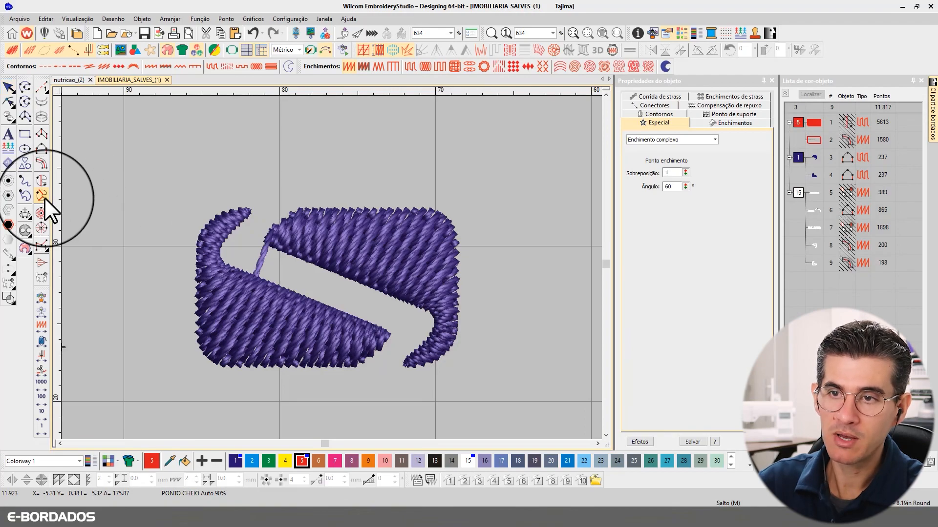
{"action": "left_click", "coordinate": [42, 197]}
{"action": "left_click", "coordinate": [221, 258]}
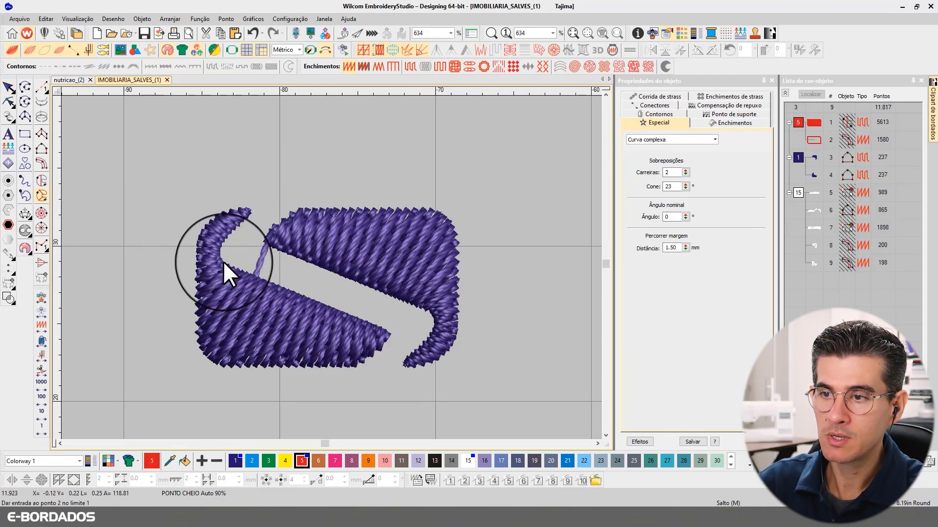
{"action": "left_click", "coordinate": [219, 253]}
{"action": "left_click", "coordinate": [229, 230]}
{"action": "left_click", "coordinate": [251, 213]}
{"action": "left_click", "coordinate": [245, 206]}
{"action": "left_click", "coordinate": [217, 216]}
{"action": "left_click", "coordinate": [200, 233]}
{"action": "left_click", "coordinate": [196, 254]}
{"action": "left_click", "coordinate": [199, 274]}
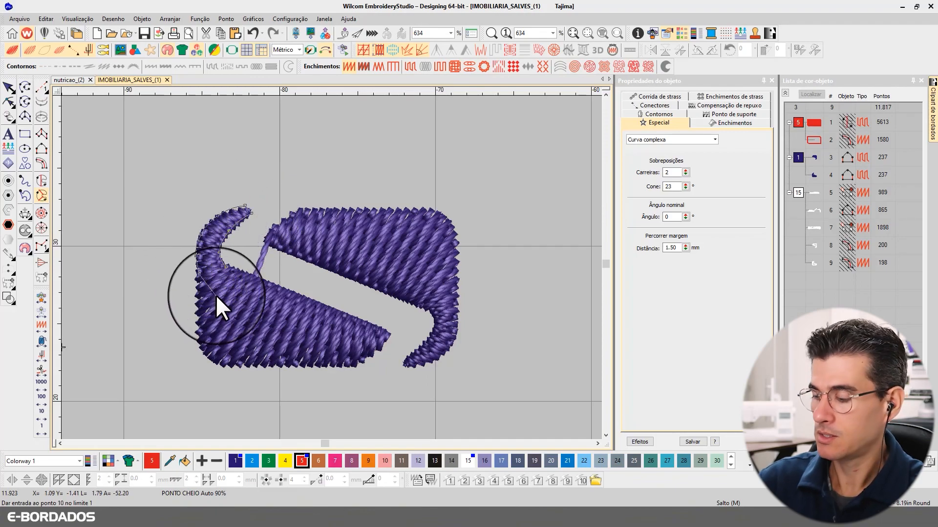
{"action": "key", "text": "Return"}
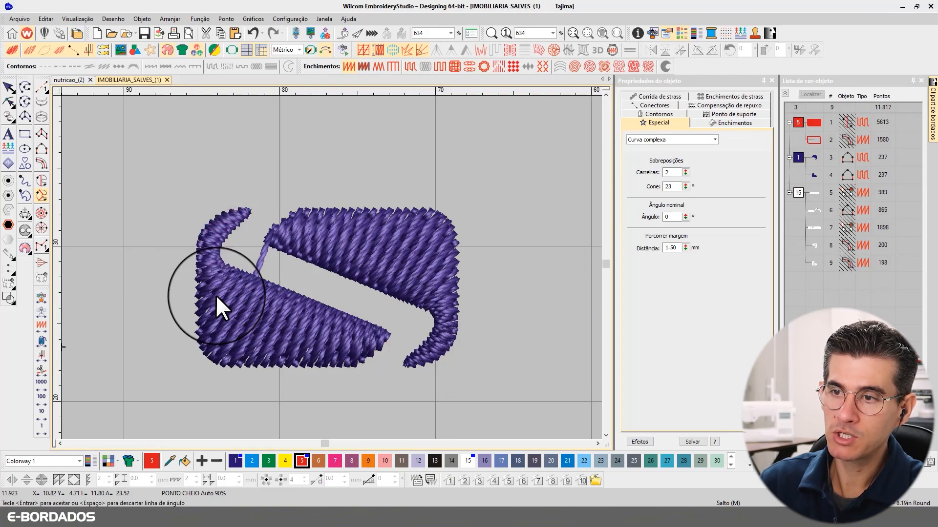
{"action": "key", "text": "Return"}
{"action": "left_click", "coordinate": [8, 87]}
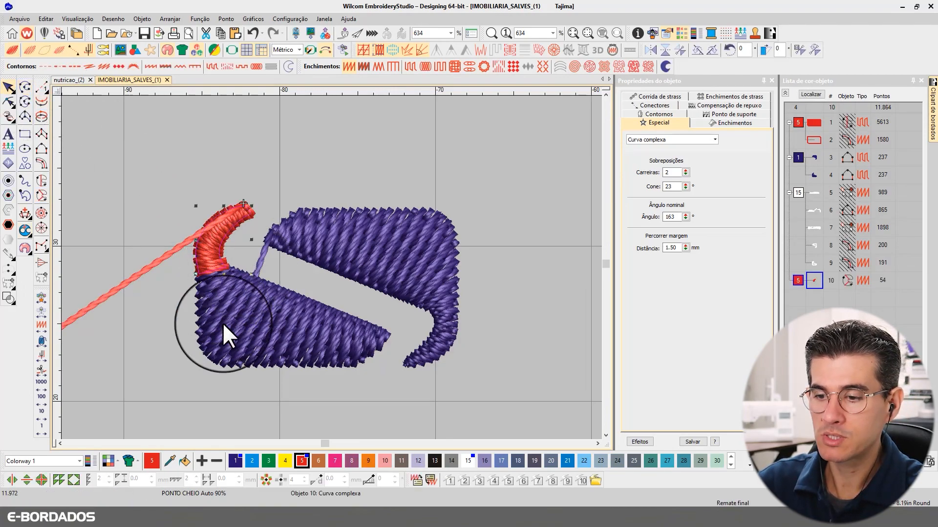
Recolour the new satin tip with green colour 3 and delete the uppermost tip nodes of the lower-left navy fill
{"action": "left_click", "coordinate": [268, 461]}
{"action": "left_click", "coordinate": [265, 318]}
{"action": "left_click", "coordinate": [8, 102]}
{"action": "key", "text": "Delete"}
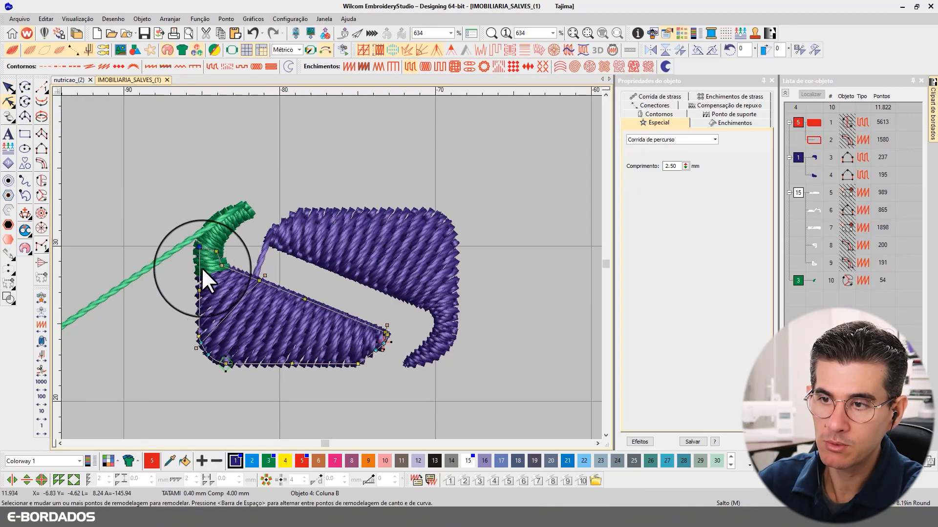
Try to remove the lower-left navy fill's remaining nodes beneath the green tip while it is still a Column B object
{"action": "left_click_drag", "start_coordinate": [147, 205], "coordinate": [235, 267]}
{"action": "key", "text": "Delete"}
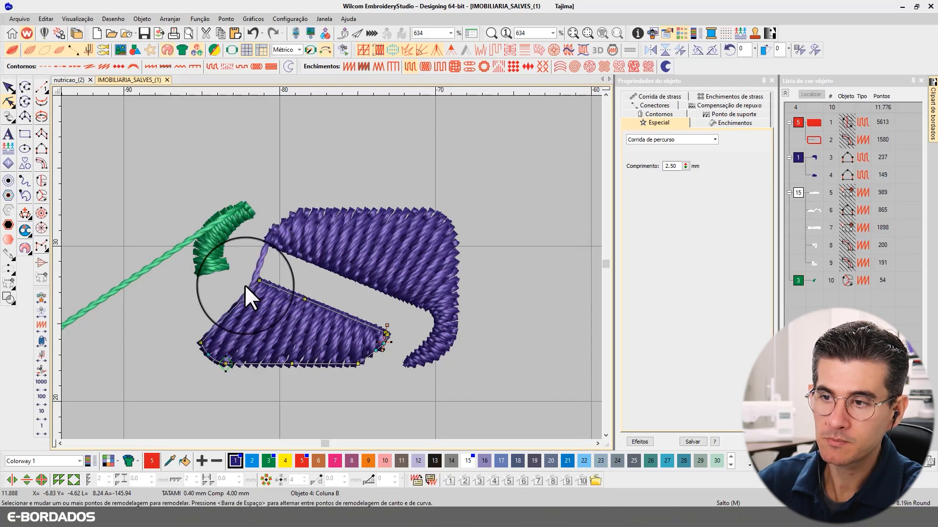
{"action": "key", "text": "ctrl+z"}
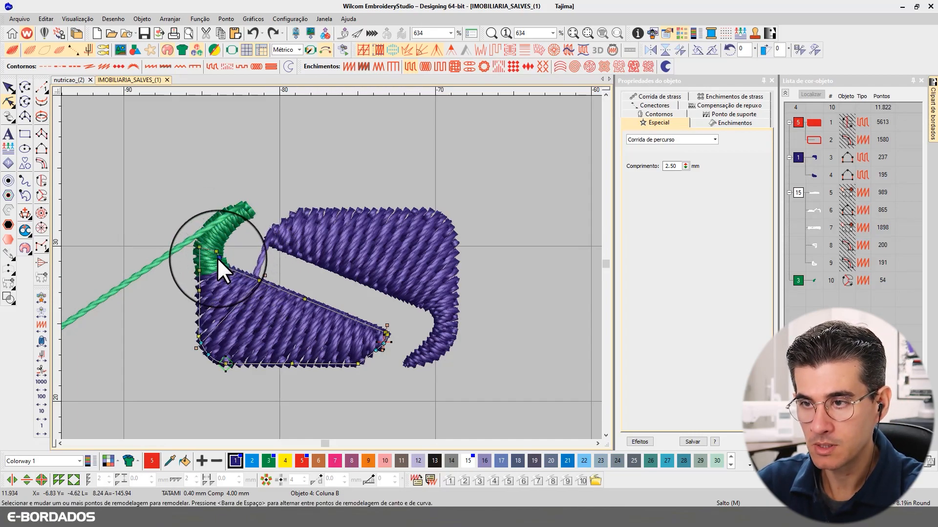
{"action": "key", "text": "ctrl+y"}
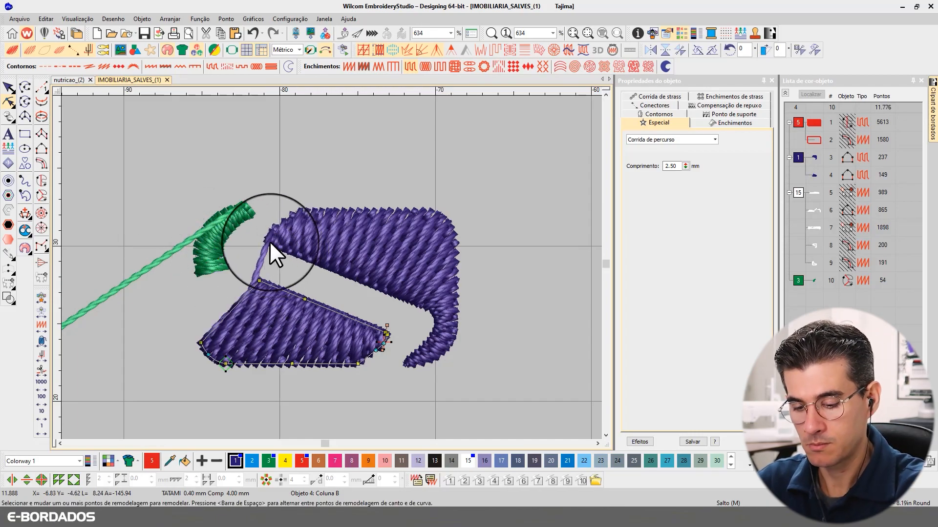
{"action": "key", "text": "ctrl+z"}
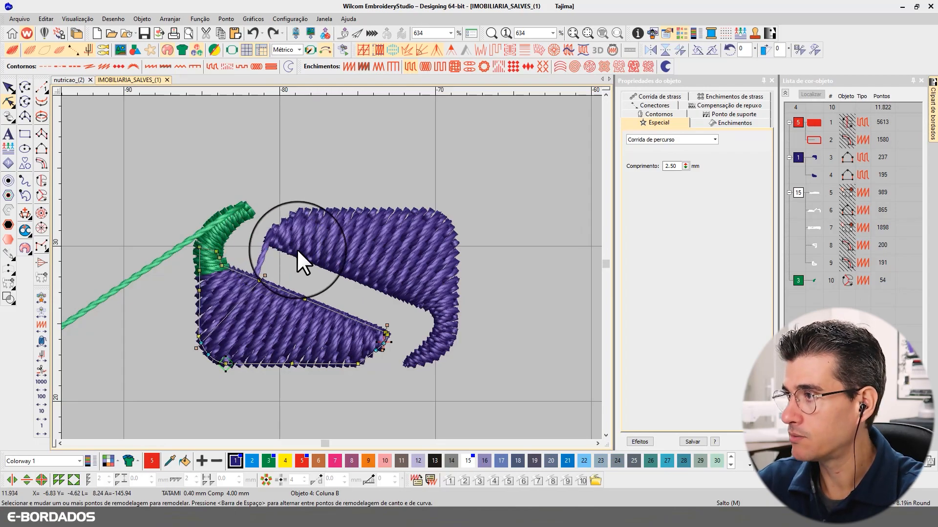
{"action": "left_click", "coordinate": [8, 88]}
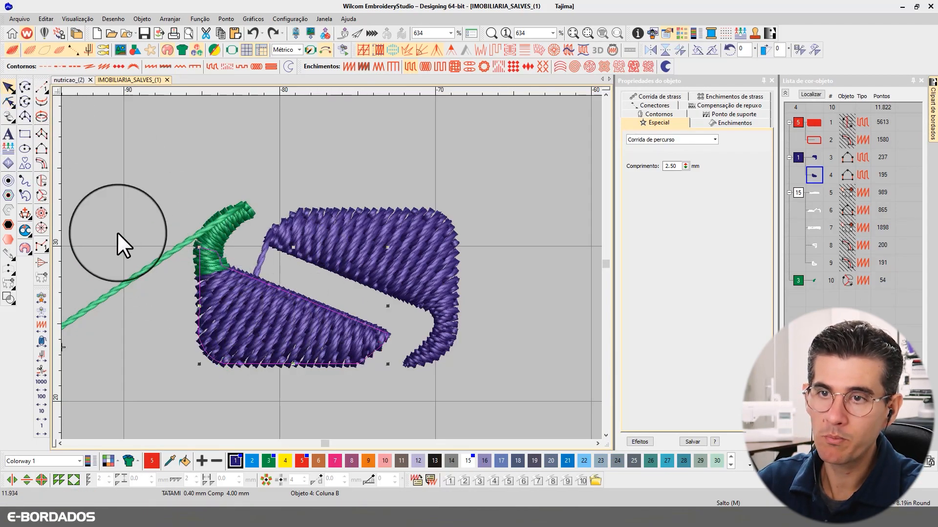
{"action": "left_click", "coordinate": [41, 181]}
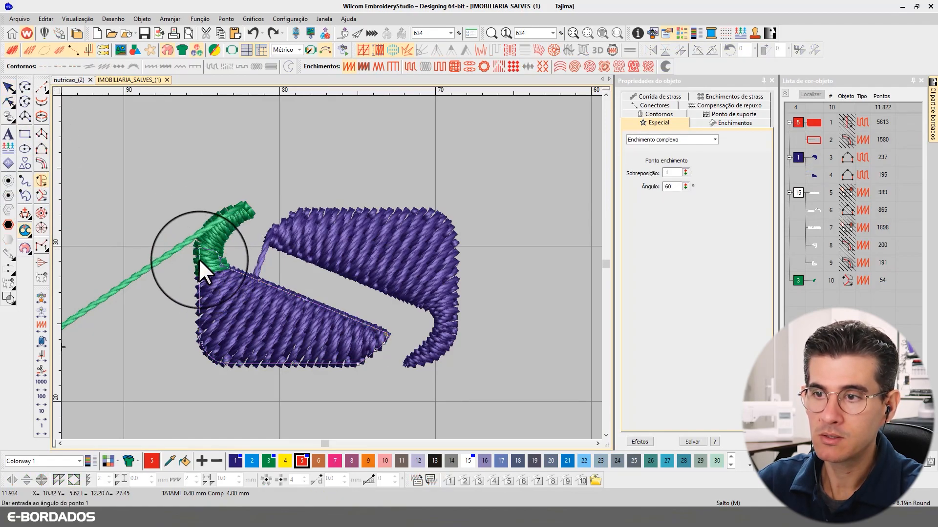
{"action": "left_click", "coordinate": [8, 101]}
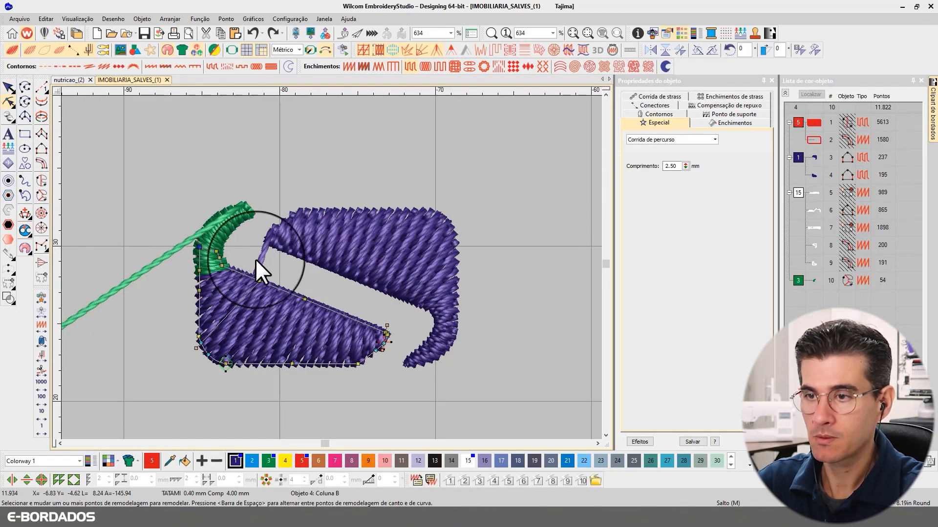
{"action": "key", "text": "Delete"}
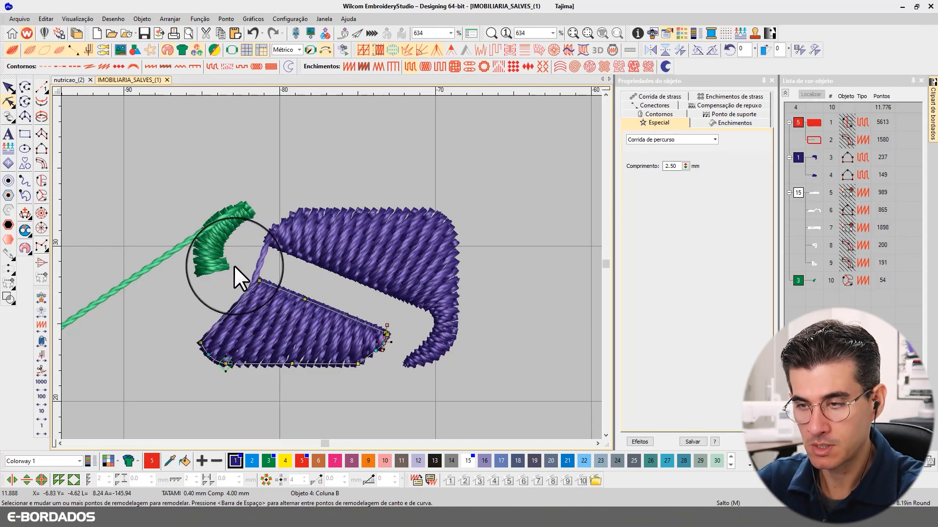
{"action": "key", "text": "ctrl+z"}
{"action": "left_click", "coordinate": [8, 88]}
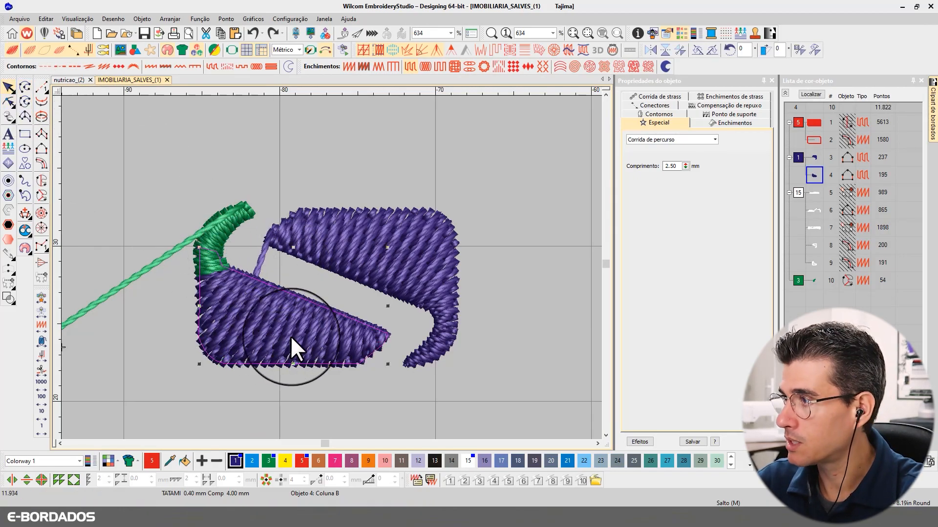
Convert the lower-left navy fill to Complex Fill and delete its leftover nodes beneath the green tip
{"action": "right_click", "coordinate": [251, 313]}
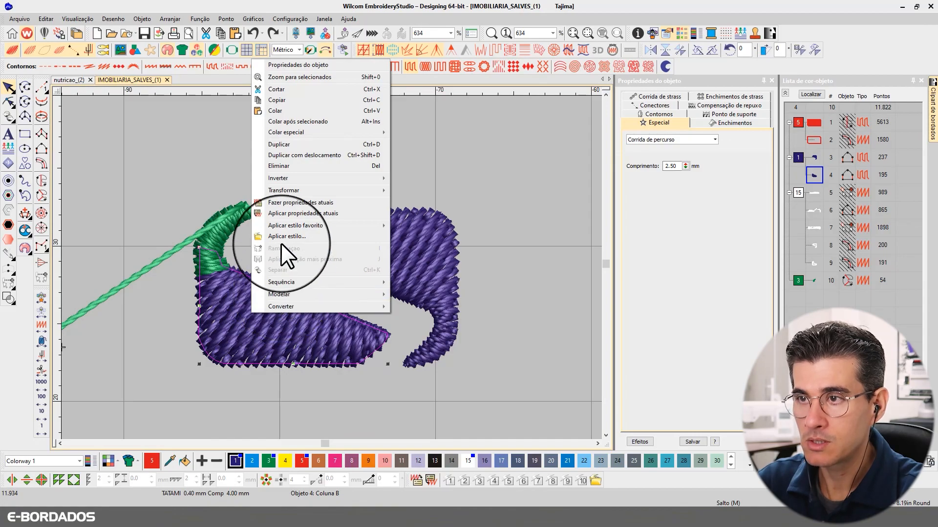
{"action": "mouse_move", "coordinate": [292, 305]}
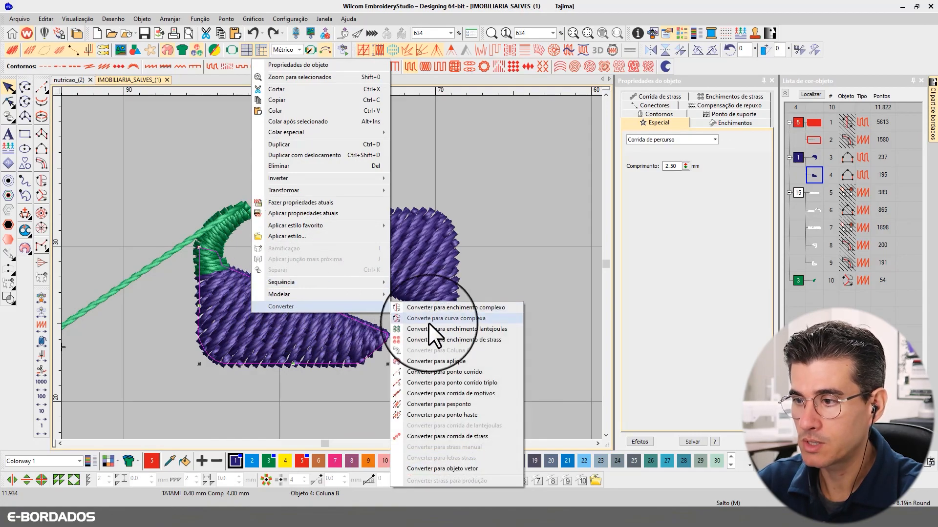
{"action": "left_click", "coordinate": [483, 310]}
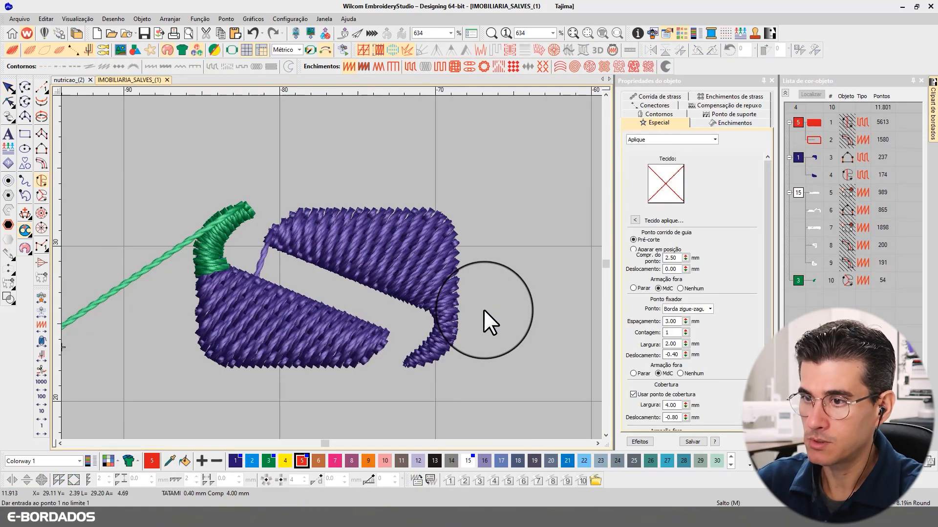
{"action": "left_click", "coordinate": [9, 100]}
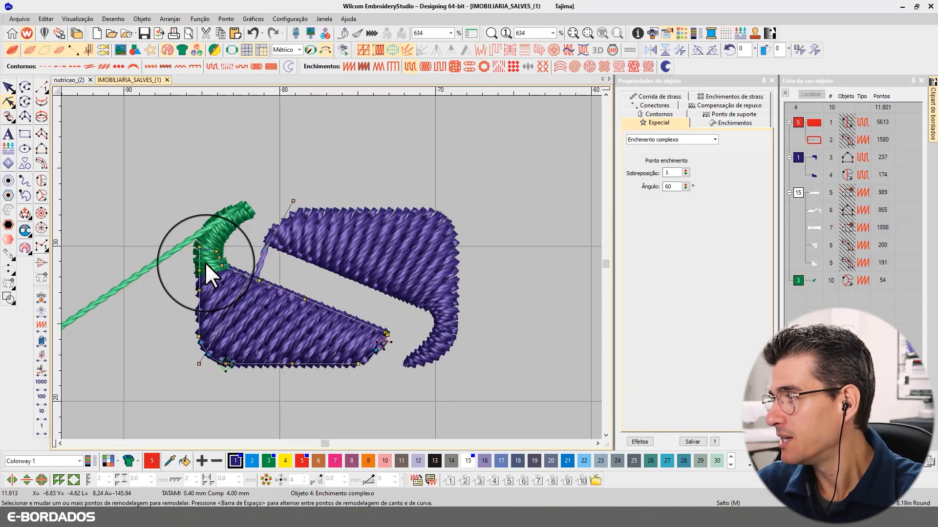
{"action": "left_click_drag", "start_coordinate": [186, 239], "coordinate": [224, 260]}
{"action": "key", "text": "Delete"}
{"action": "left_click", "coordinate": [9, 87]}
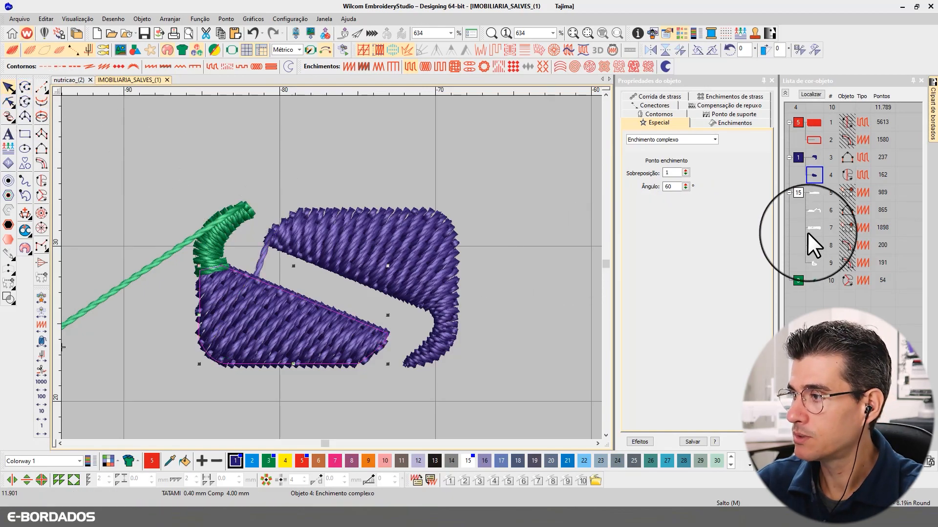
Recolour the satin tip with navy colour 1 and resequence it directly after the lower-left navy fill
{"action": "left_click", "coordinate": [813, 282]}
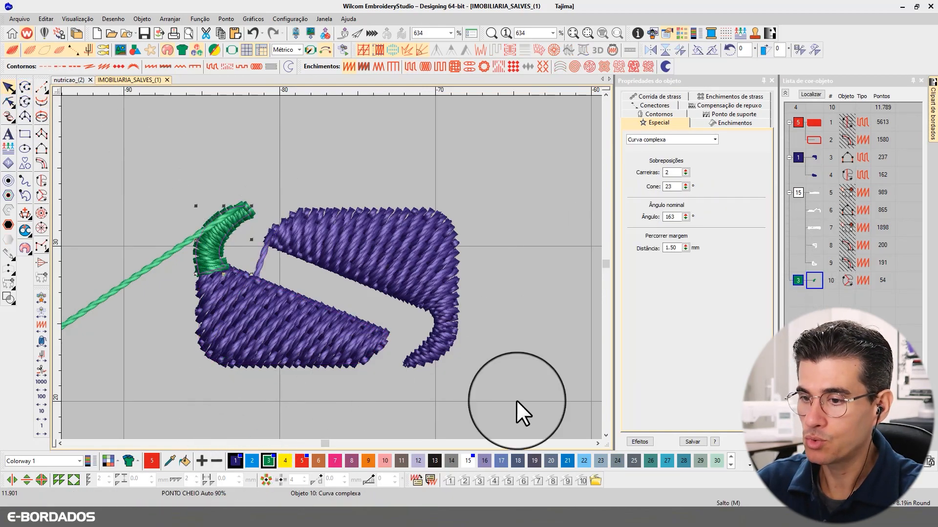
{"action": "left_click", "coordinate": [236, 461]}
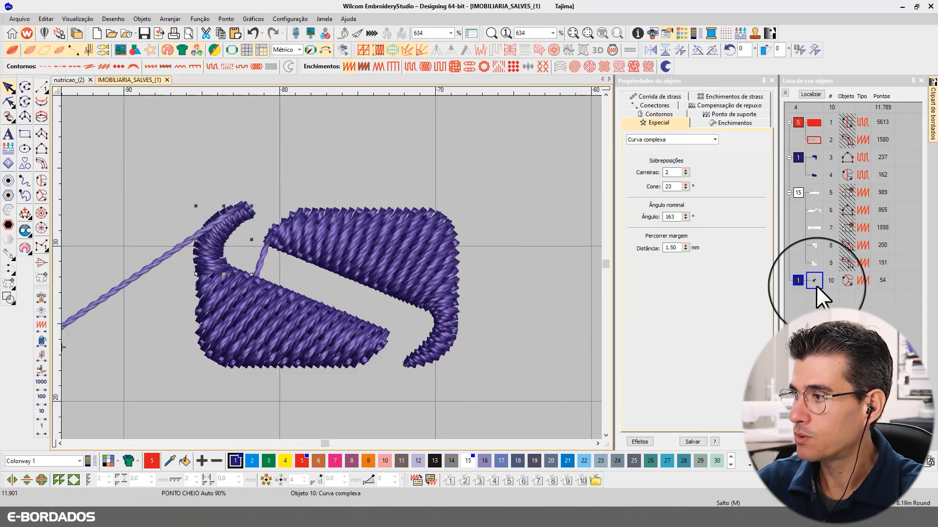
{"action": "left_click_drag", "start_coordinate": [815, 283], "coordinate": [814, 172]}
Move the lower-left fill's entry point beside the upper-right shape's hooked end and its exit point to the satin tip junction
{"action": "left_click", "coordinate": [8, 101]}
{"action": "left_click", "coordinate": [333, 329]}
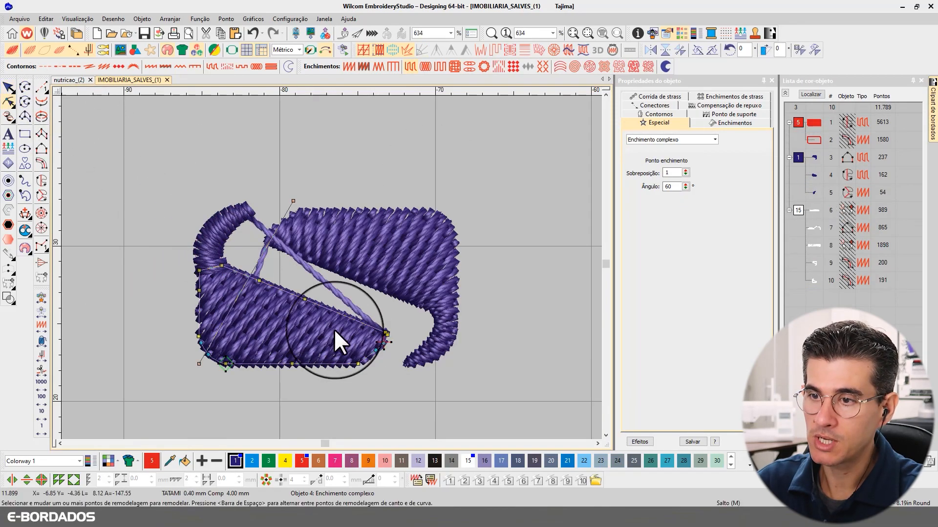
{"action": "left_click_drag", "start_coordinate": [331, 379], "coordinate": [398, 374]}
{"action": "left_click_drag", "start_coordinate": [386, 342], "coordinate": [209, 261]}
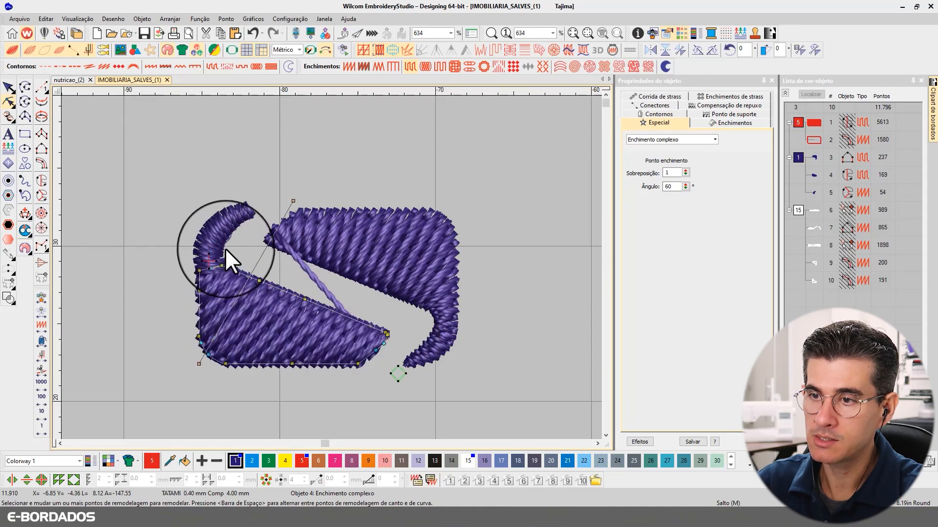
Move the satin tip's entry point to its junction with the lower-left navy fill
{"action": "left_click", "coordinate": [223, 239]}
{"action": "mouse_move", "coordinate": [268, 204]}
{"action": "left_mouse_down"}
{"action": "mouse_move", "coordinate": [258, 196]}
{"action": "mouse_move", "coordinate": [213, 288]}
{"action": "left_mouse_up"}
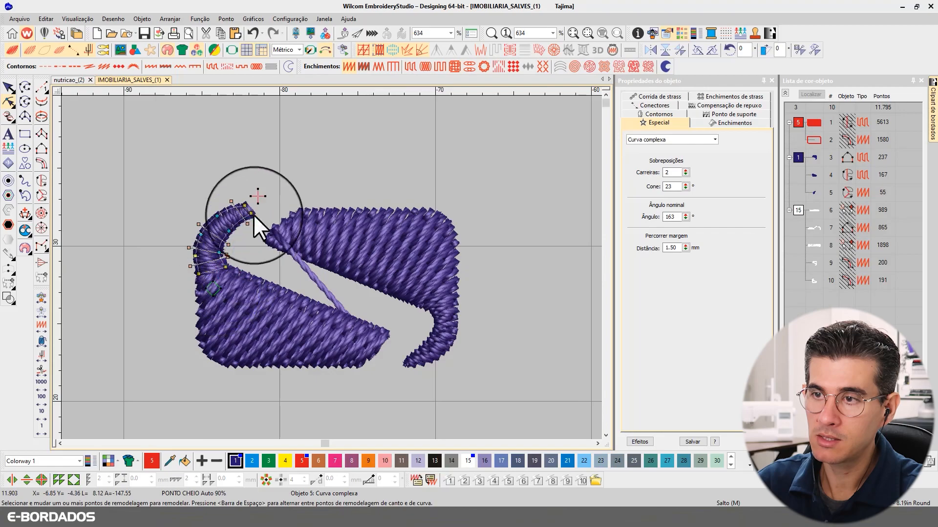
{"action": "left_click", "coordinate": [8, 87]}
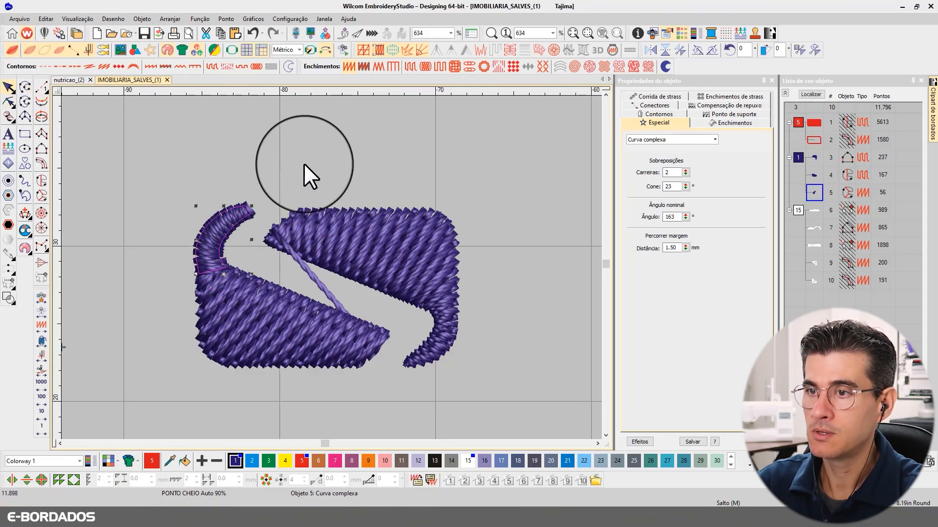
Set the satin tip's stitch spacing to a manual 0.55 mm and turn off its first underlay
{"action": "left_click", "coordinate": [722, 123]}
{"action": "left_click", "coordinate": [673, 185]}
{"action": "left_click_drag", "start_coordinate": [682, 173], "coordinate": [730, 175]}
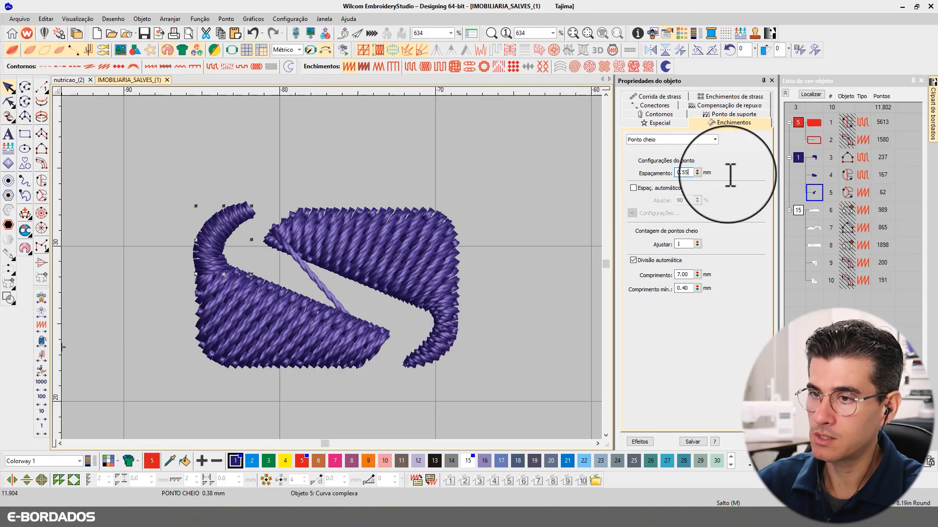
{"action": "type", "text": "55"}
{"action": "left_click", "coordinate": [730, 115]}
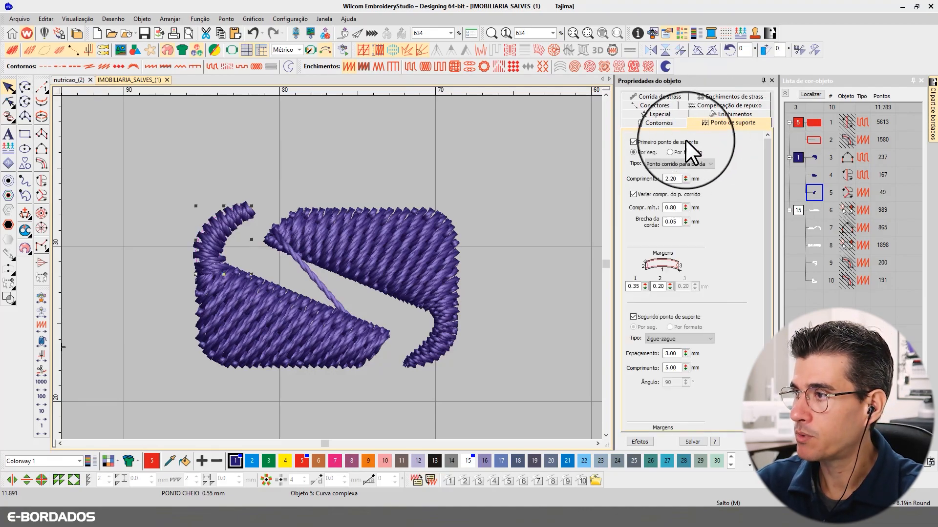
{"action": "left_click", "coordinate": [633, 142]}
{"action": "left_click", "coordinate": [813, 167]}
{"action": "left_click", "coordinate": [812, 176]}
{"action": "left_click", "coordinate": [353, 147]}
Examine the stitching order of the navy shapes by travelling through the stitches in plain line view
{"action": "key", "text": "t"}
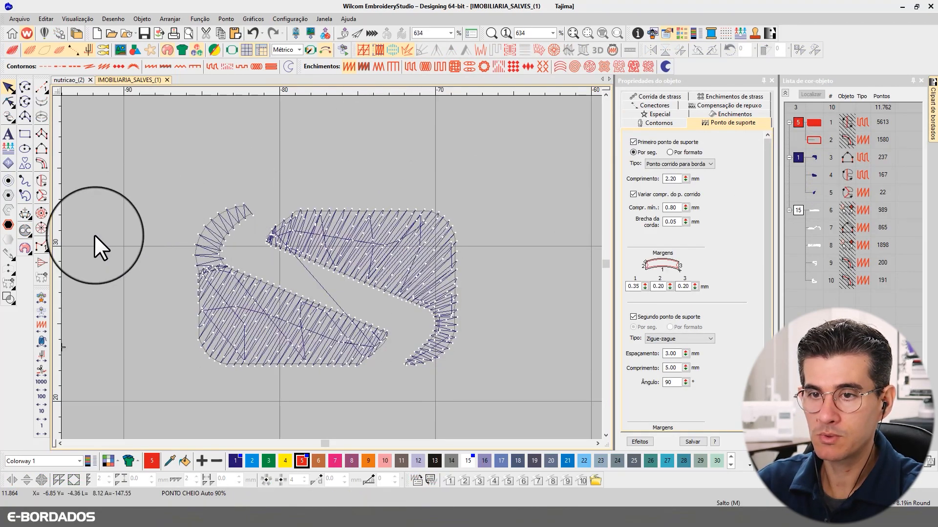
{"action": "left_click", "coordinate": [40, 385]}
{"action": "left_click", "coordinate": [39, 385]}
{"action": "left_click", "coordinate": [39, 385]}
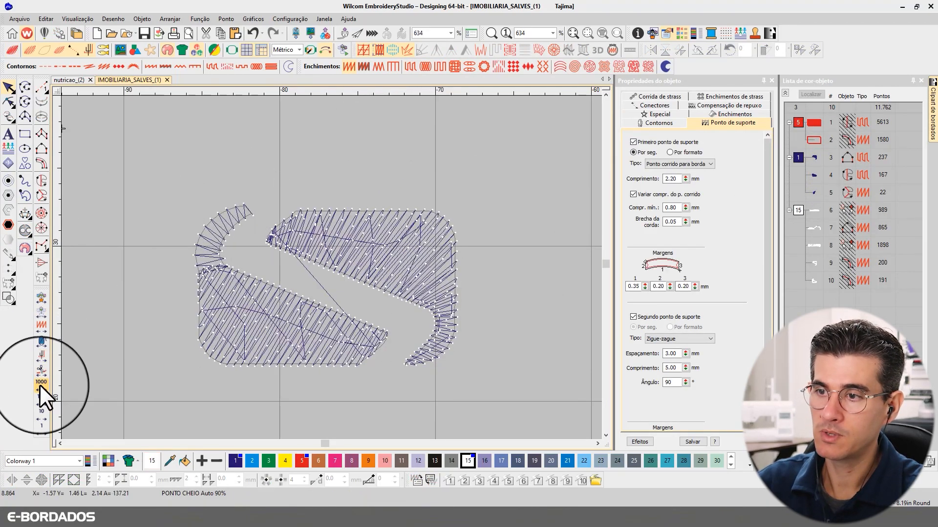
{"action": "left_click", "coordinate": [40, 385]}
{"action": "left_click", "coordinate": [42, 409]}
{"action": "left_click", "coordinate": [42, 409]}
{"action": "left_click", "coordinate": [41, 397]}
{"action": "left_click", "coordinate": [41, 398]}
{"action": "left_click", "coordinate": [41, 398]}
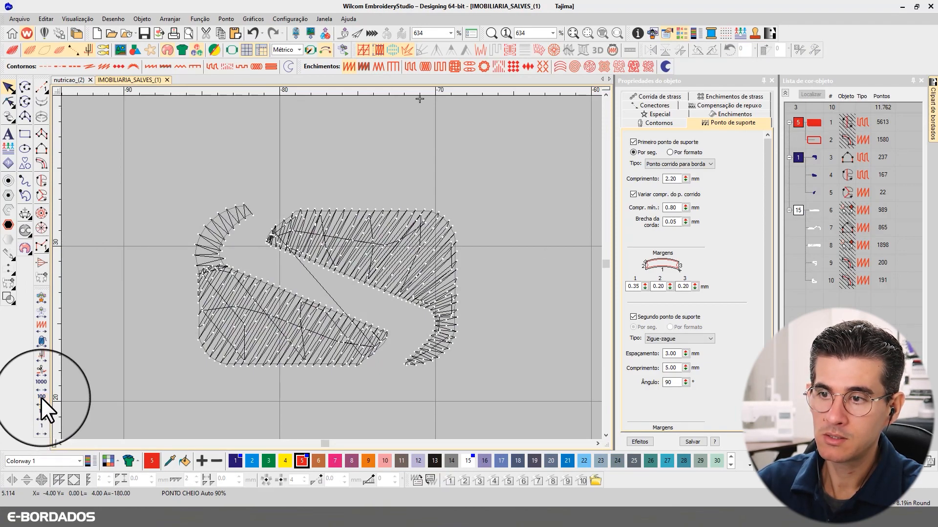
{"action": "left_click", "coordinate": [41, 397]}
{"action": "left_click", "coordinate": [41, 385]}
{"action": "left_click", "coordinate": [41, 385]}
{"action": "left_click", "coordinate": [41, 385]}
{"action": "left_click", "coordinate": [42, 411]}
{"action": "left_click", "coordinate": [42, 411]}
{"action": "left_click", "coordinate": [42, 411]}
{"action": "left_click", "coordinate": [42, 411]}
{"action": "left_click", "coordinate": [42, 411]}
{"action": "left_click", "coordinate": [42, 411]}
{"action": "left_click", "coordinate": [42, 411]}
{"action": "left_click", "coordinate": [42, 411]}
Recolour the lower-left fill and its satin tip together with red colour 5
{"action": "left_click", "coordinate": [267, 352]}
{"action": "left_click", "coordinate": [223, 270], "text": "ctrl"}
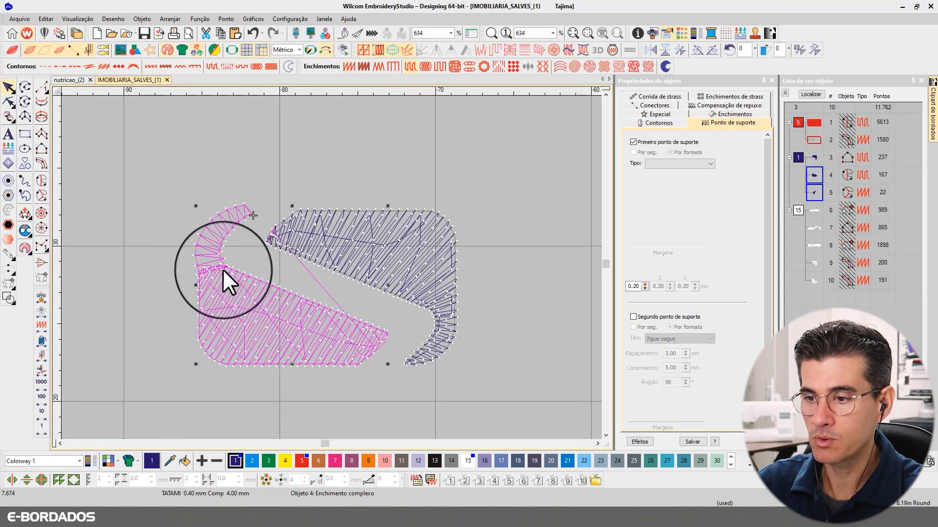
{"action": "left_click", "coordinate": [302, 460]}
{"action": "left_click", "coordinate": [234, 391]}
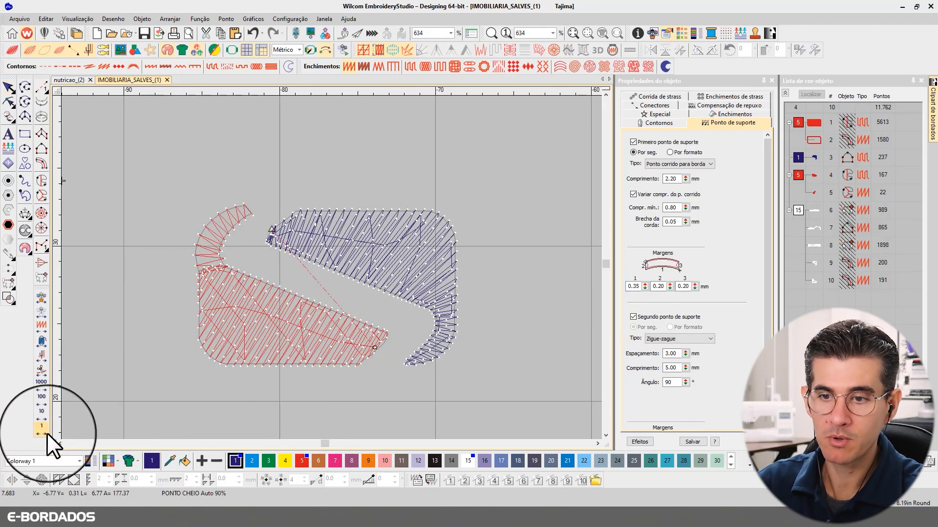
Travel back and forth through the red fill and satin tip to examine their connection, finishing in the realistic thread view
{"action": "left_click", "coordinate": [42, 414]}
{"action": "left_click", "coordinate": [41, 415]}
{"action": "left_click", "coordinate": [42, 414]}
{"action": "left_click", "coordinate": [41, 414]}
{"action": "left_click", "coordinate": [41, 414]}
{"action": "left_click", "coordinate": [41, 415]}
{"action": "left_click", "coordinate": [41, 415]}
{"action": "left_click", "coordinate": [42, 414]}
{"action": "left_click", "coordinate": [43, 415]}
{"action": "left_click", "coordinate": [42, 415]}
{"action": "left_click", "coordinate": [43, 416]}
{"action": "left_click", "coordinate": [42, 415]}
{"action": "left_click", "coordinate": [43, 415]}
{"action": "left_click", "coordinate": [42, 415]}
{"action": "left_click", "coordinate": [42, 415]}
{"action": "right_click", "coordinate": [43, 415]}
{"action": "right_click", "coordinate": [43, 415]}
{"action": "right_click", "coordinate": [43, 415]}
{"action": "right_click", "coordinate": [43, 415]}
{"action": "right_click", "coordinate": [43, 415]}
{"action": "right_click", "coordinate": [43, 415]}
{"action": "right_click", "coordinate": [43, 415]}
{"action": "right_click", "coordinate": [43, 415]}
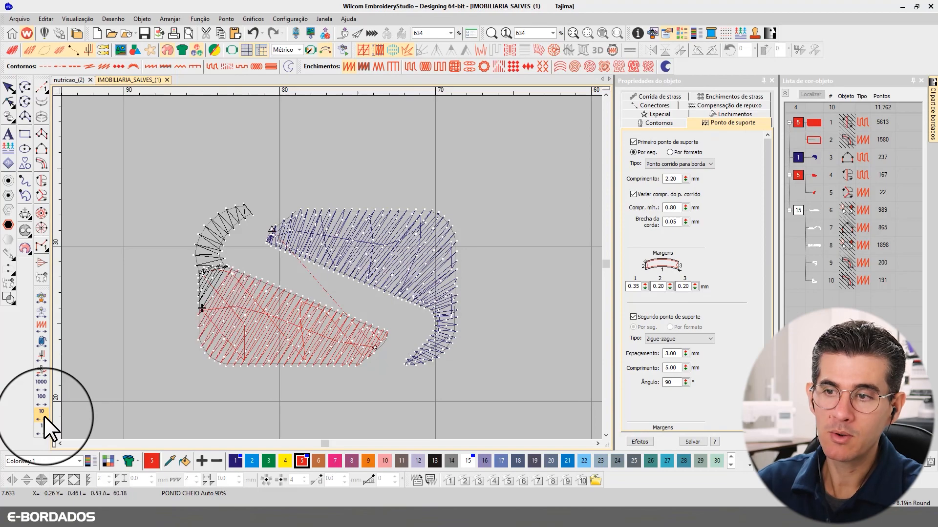
{"action": "right_click", "coordinate": [43, 416]}
{"action": "right_click", "coordinate": [43, 417]}
{"action": "right_click", "coordinate": [43, 418]}
{"action": "right_click", "coordinate": [43, 417]}
{"action": "right_click", "coordinate": [43, 417]}
{"action": "right_click", "coordinate": [43, 417]}
{"action": "right_click", "coordinate": [43, 417]}
{"action": "key", "text": "t"}
{"action": "scroll", "coordinate": [332, 271], "scroll_direction": "down", "scroll_amount": 1}
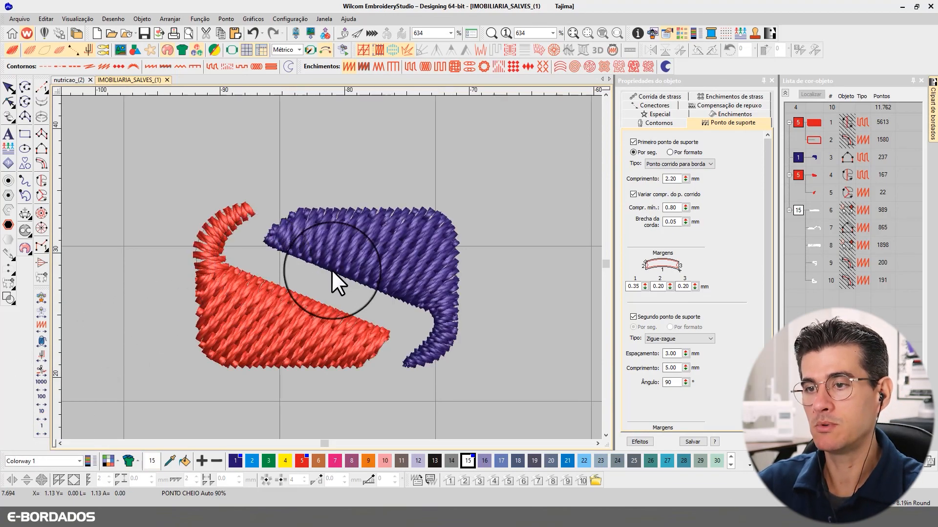
Duplicate the red lower-left fill with its satin tip, place the copy beside the navy shape and rotate it half a turn
{"action": "scroll", "coordinate": [331, 269], "scroll_direction": "down", "scroll_amount": 1}
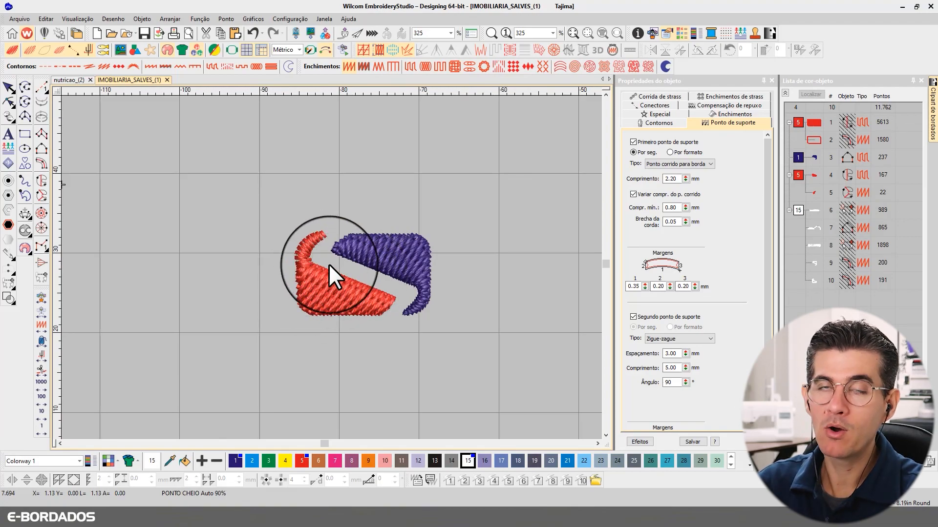
{"action": "left_click", "coordinate": [426, 298]}
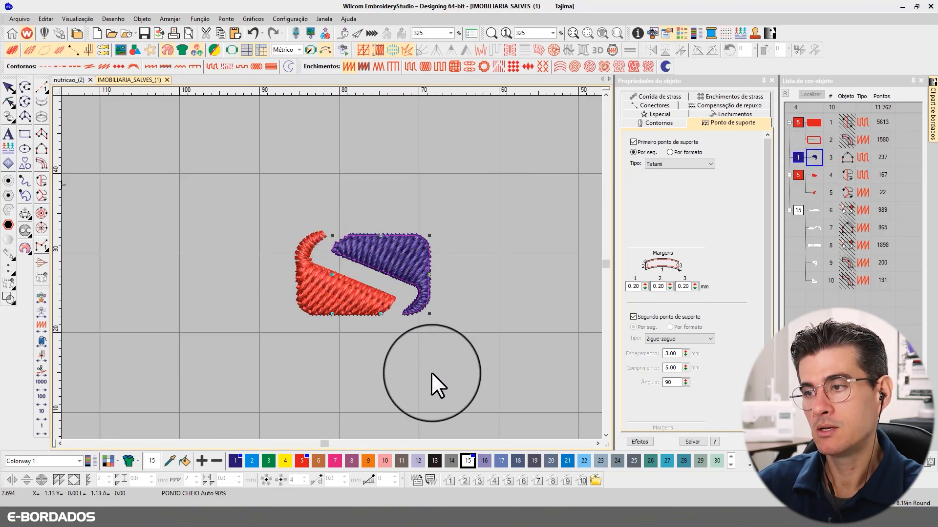
{"action": "left_click", "coordinate": [352, 287]}
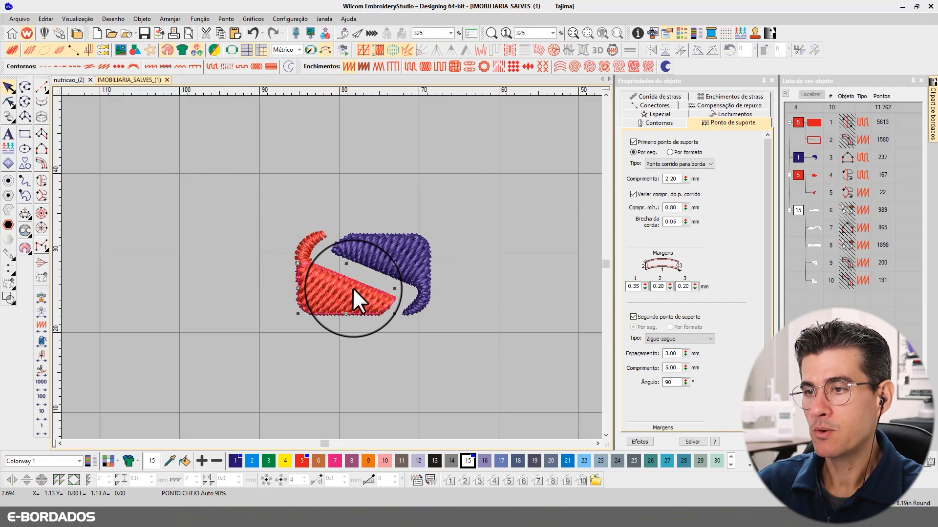
{"action": "left_click", "coordinate": [308, 238], "text": "ctrl"}
{"action": "key", "text": "ctrl+d"}
{"action": "left_click_drag", "start_coordinate": [325, 282], "coordinate": [466, 282]}
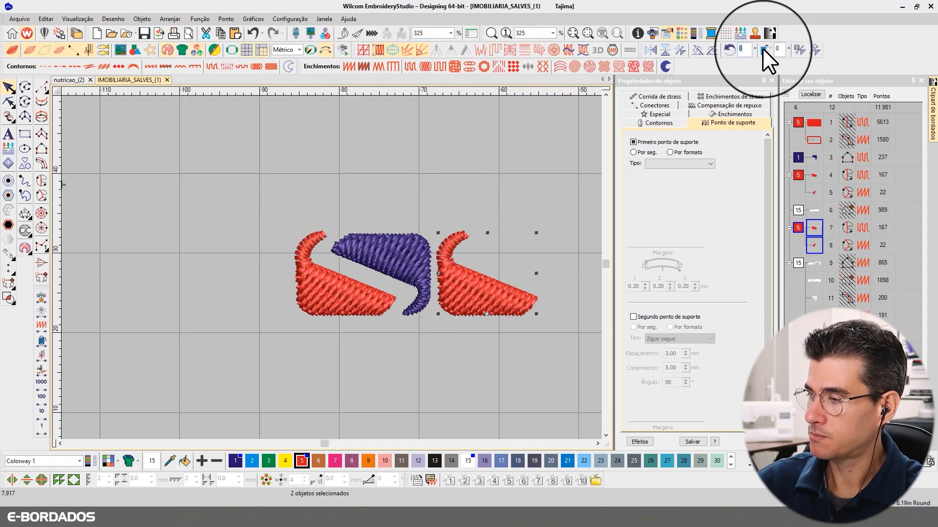
{"action": "key", "text": "Return"}
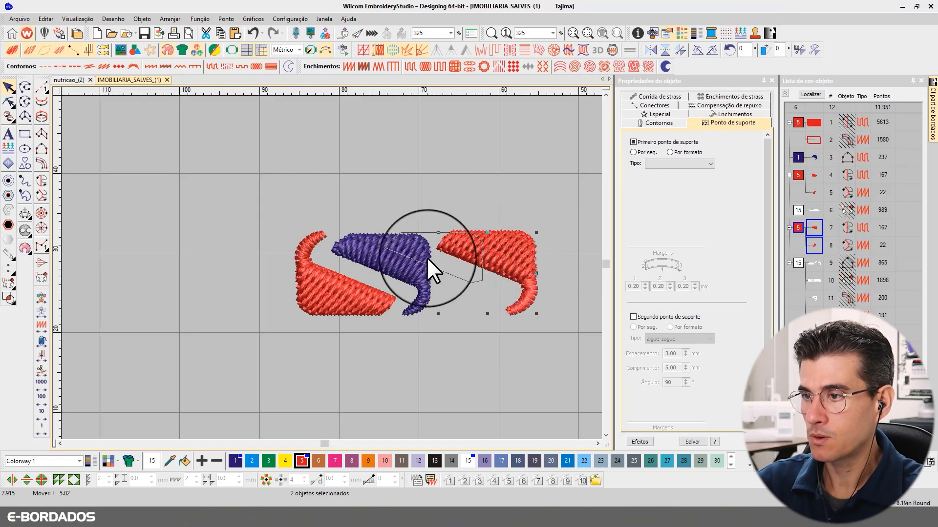
Align the rotated red copy over the navy upper-right shape so that it covers that shape
{"action": "left_click_drag", "start_coordinate": [396, 256], "coordinate": [391, 257]}
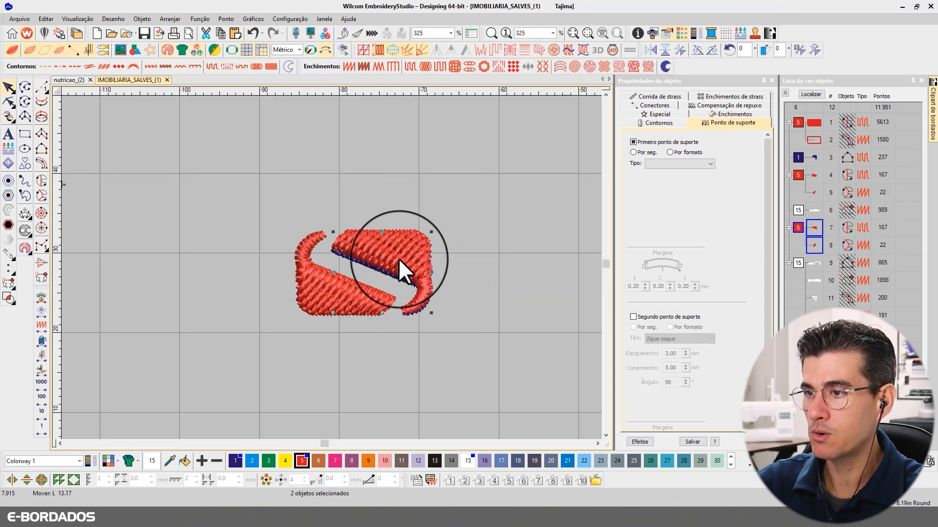
{"action": "key", "text": "Down"}
{"action": "key", "text": "Down"}
{"action": "key", "text": "Down"}
{"action": "key", "text": "Down"}
{"action": "key", "text": "Down"}
{"action": "key", "text": "Down"}
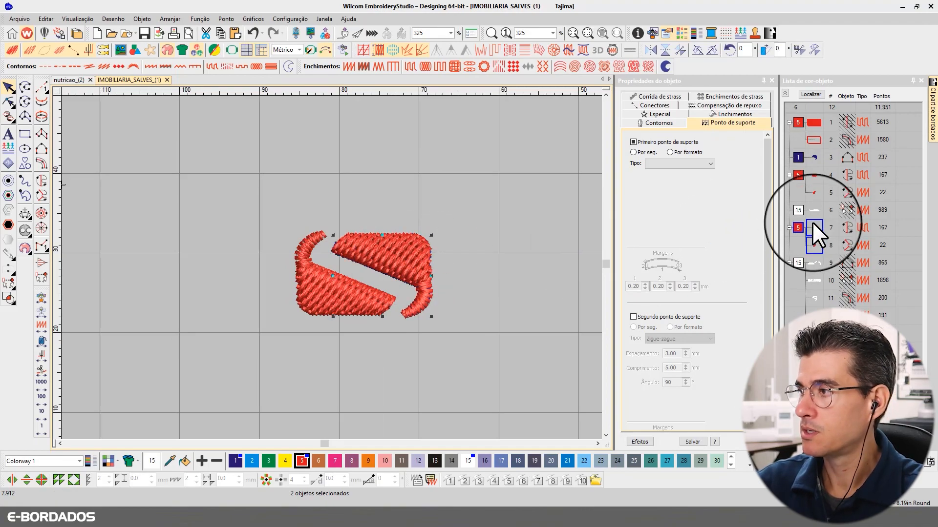
Move the copied pair in the stitching order to directly after the lower-left red fill and delete the old navy shape
{"action": "left_click_drag", "start_coordinate": [811, 221], "coordinate": [813, 165]}
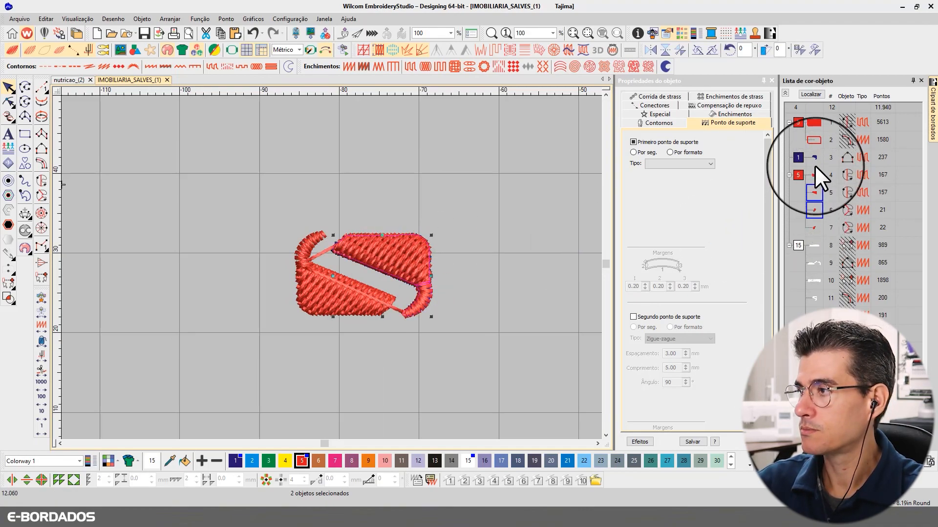
{"action": "left_click", "coordinate": [814, 157]}
{"action": "key", "text": "Delete"}
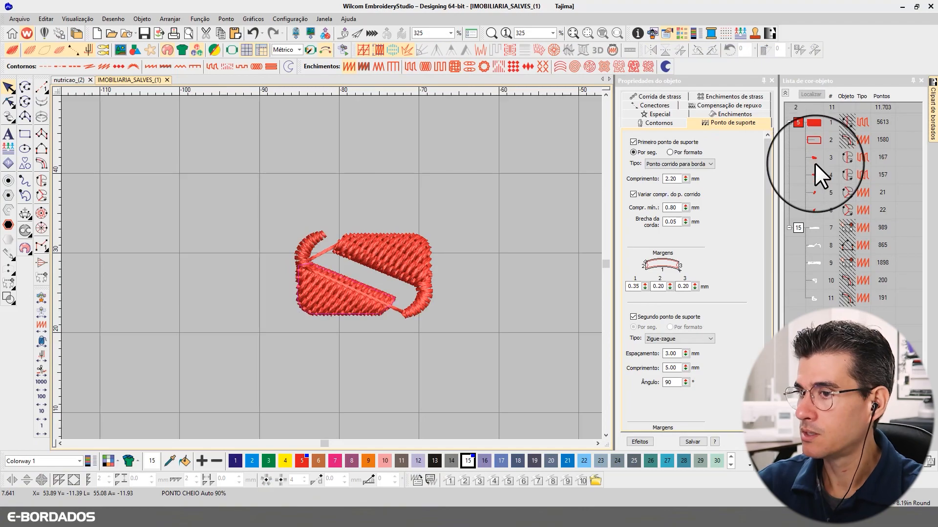
Reorder the lower-left satin tip to stitch directly after its own fill, before the upper-right fill and tip
{"action": "left_click", "coordinate": [816, 175]}
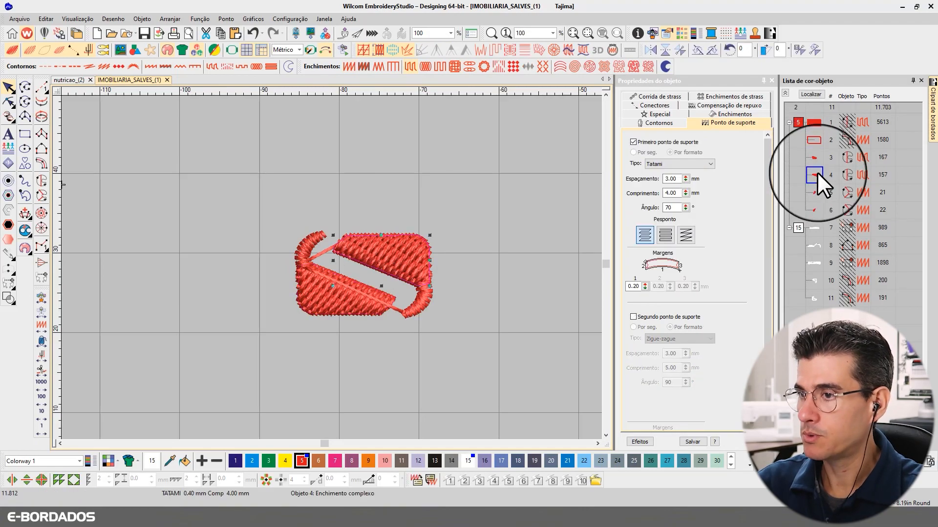
{"action": "left_click", "coordinate": [7, 100]}
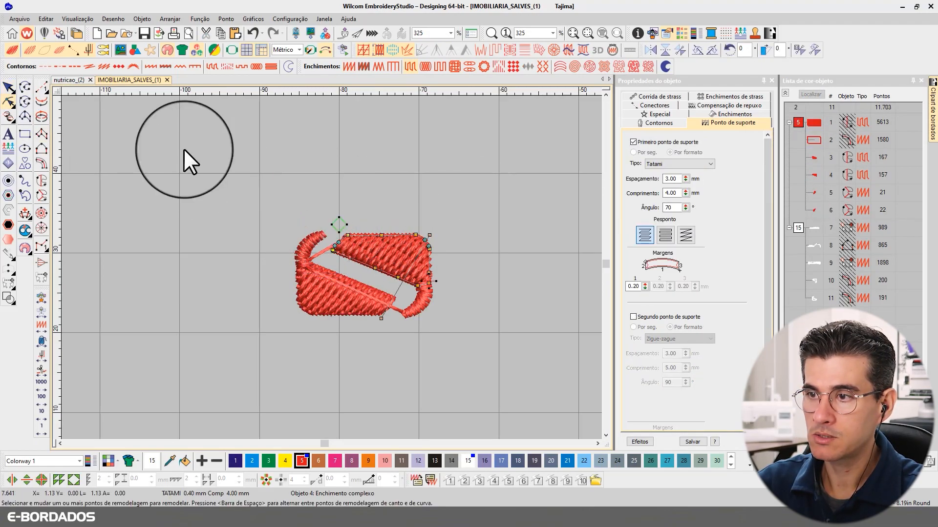
{"action": "left_click", "coordinate": [813, 156]}
{"action": "left_click", "coordinate": [815, 195]}
{"action": "left_click", "coordinate": [815, 156]}
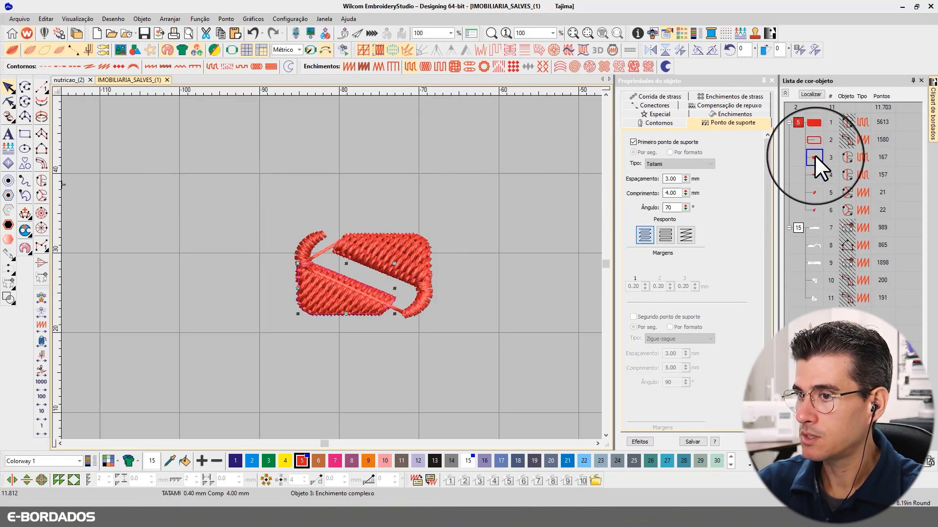
{"action": "left_click", "coordinate": [815, 176]}
{"action": "left_click", "coordinate": [818, 191]}
{"action": "left_click", "coordinate": [816, 209]}
{"action": "left_click_drag", "start_coordinate": [816, 209], "coordinate": [816, 172]}
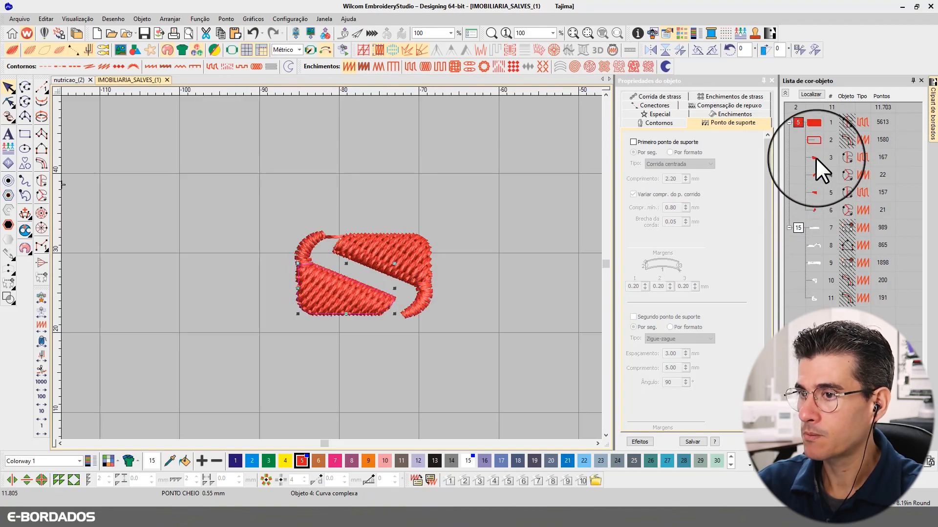
{"action": "left_click", "coordinate": [815, 157]}
{"action": "left_click", "coordinate": [816, 174]}
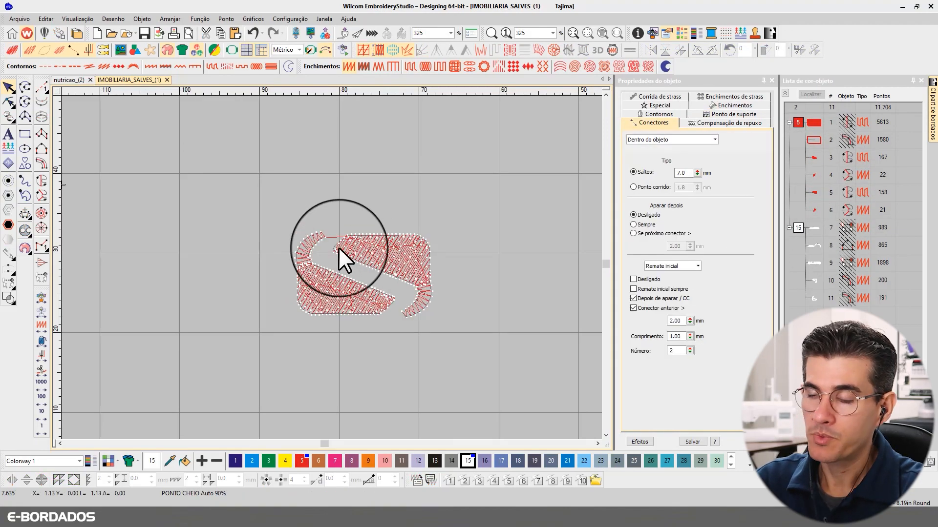
{"action": "key", "text": "t"}
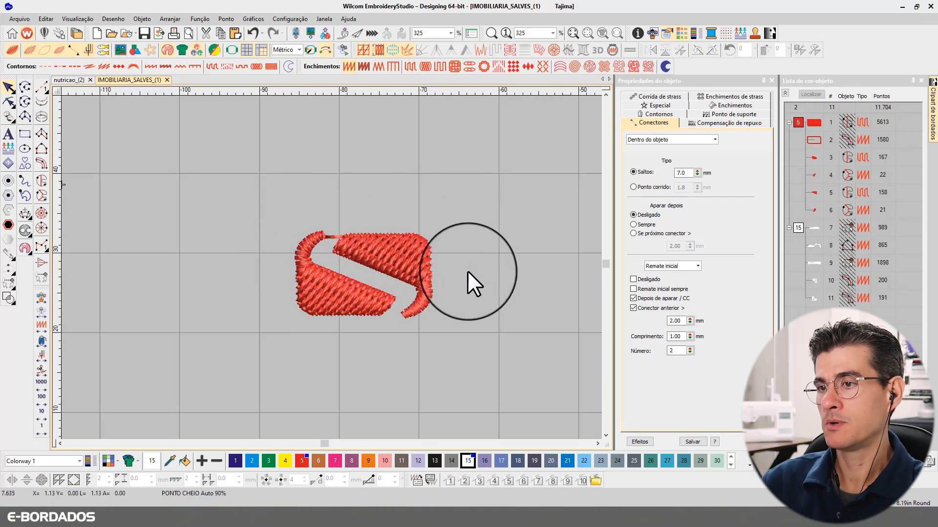
Select both satin tips and set their stitch spacing to 0.80 mm after trying 0.65 mm
{"action": "left_click", "coordinate": [314, 254]}
{"action": "left_click", "coordinate": [423, 295]}
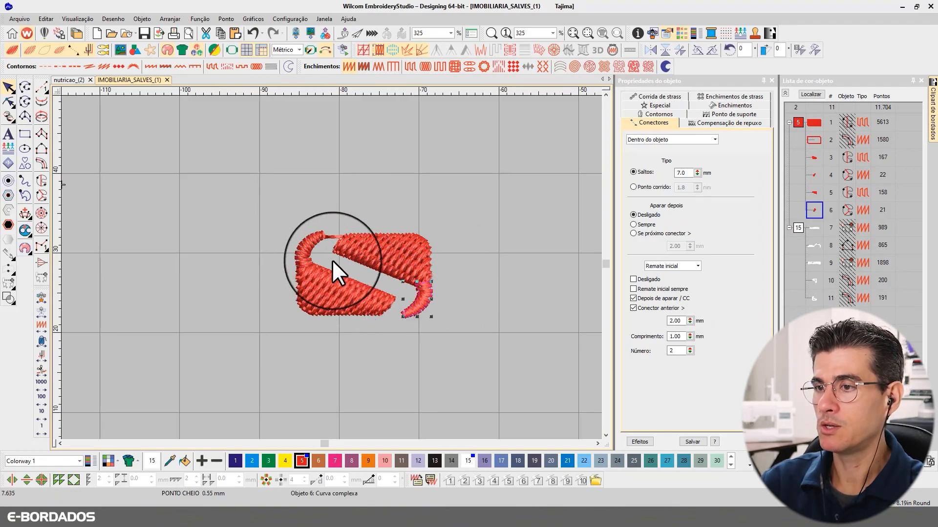
{"action": "left_click", "coordinate": [314, 243], "text": "ctrl"}
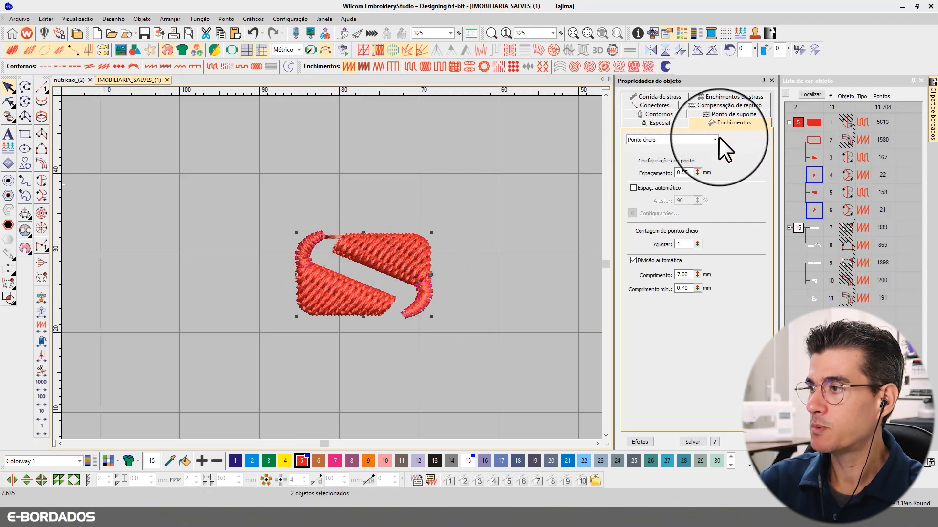
{"action": "double_click", "coordinate": [685, 172]}
{"action": "type", "text": "65"}
{"action": "key", "text": "Return"}
{"action": "double_click", "coordinate": [691, 171]}
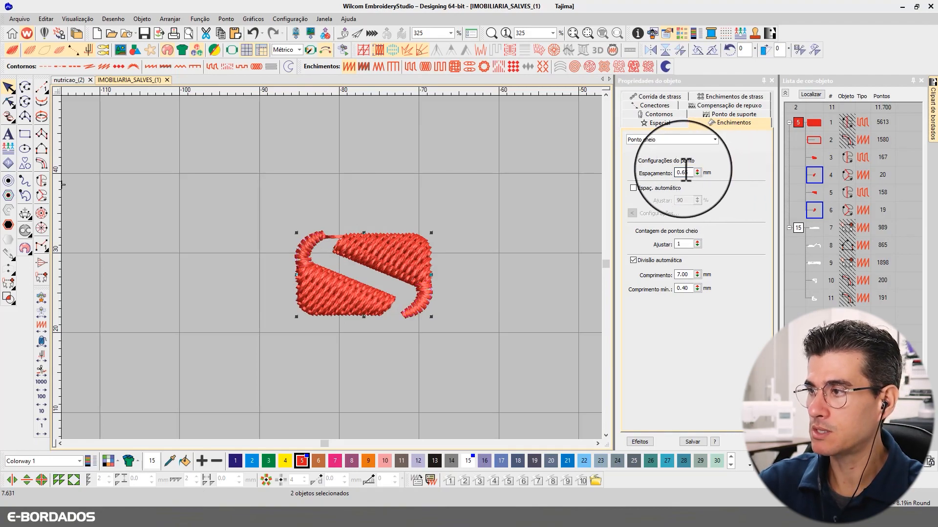
{"action": "type", "text": "80"}
{"action": "key", "text": "Return"}
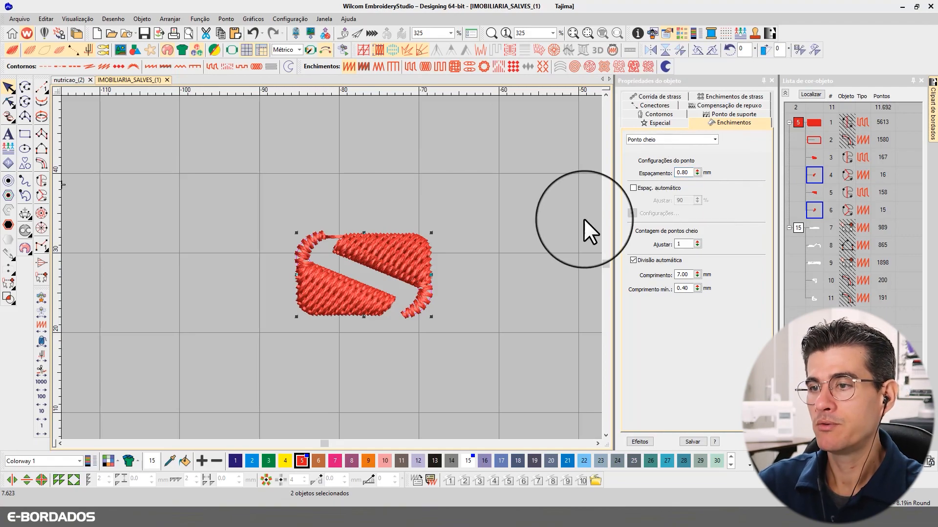
{"action": "left_click", "coordinate": [471, 279]}
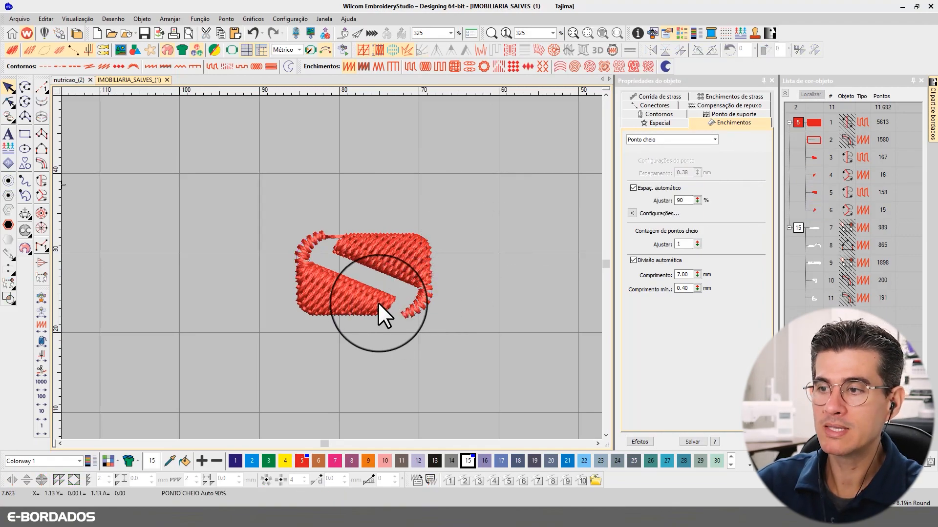
Try the zigzag-style backstitch on both tatami fills and undo the change
{"action": "left_click", "coordinate": [364, 300]}
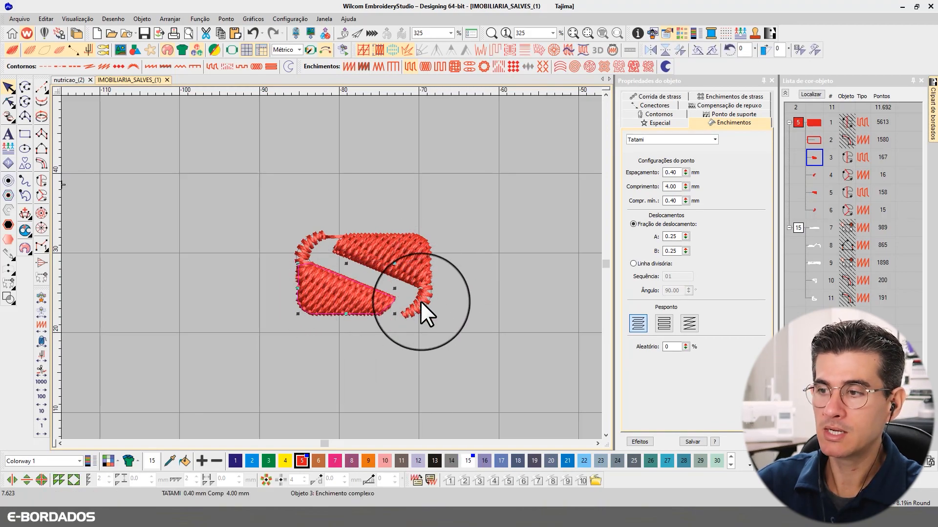
{"action": "left_click", "coordinate": [389, 254], "text": "ctrl"}
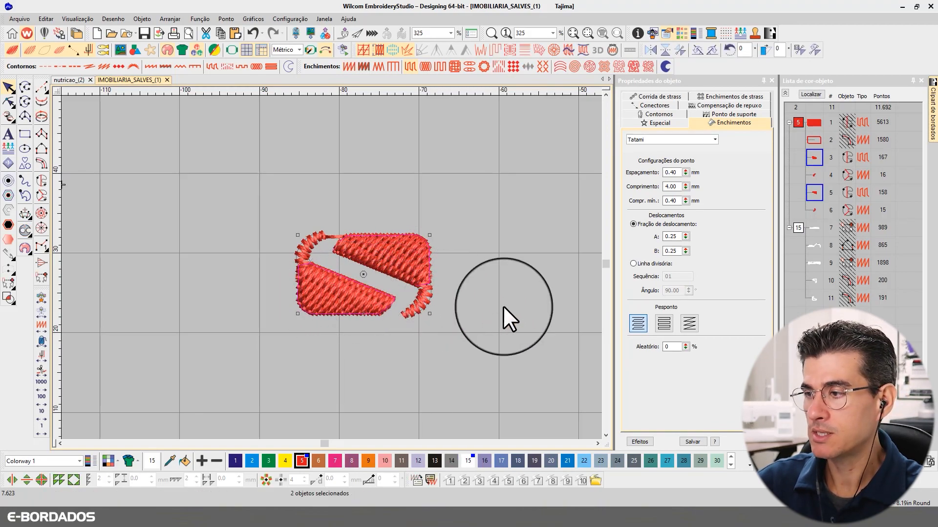
{"action": "left_click", "coordinate": [687, 324]}
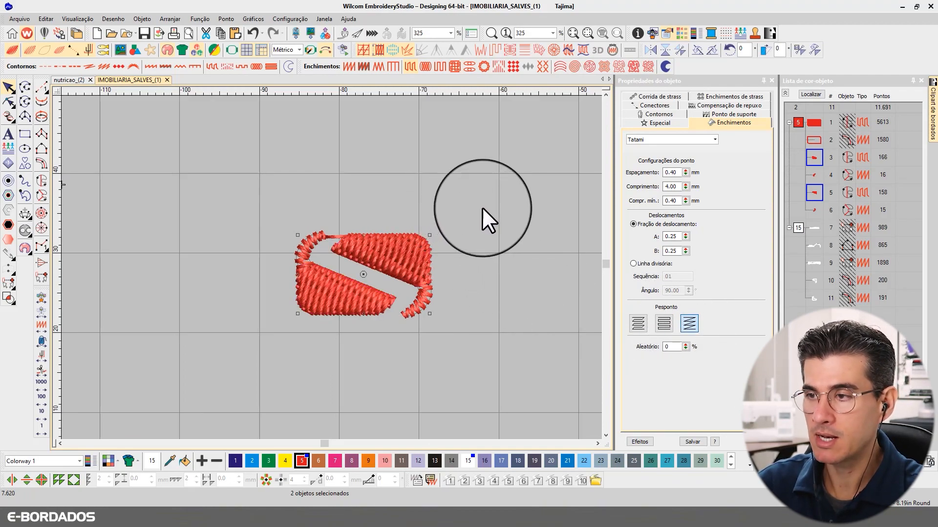
{"action": "key", "text": "ctrl+z"}
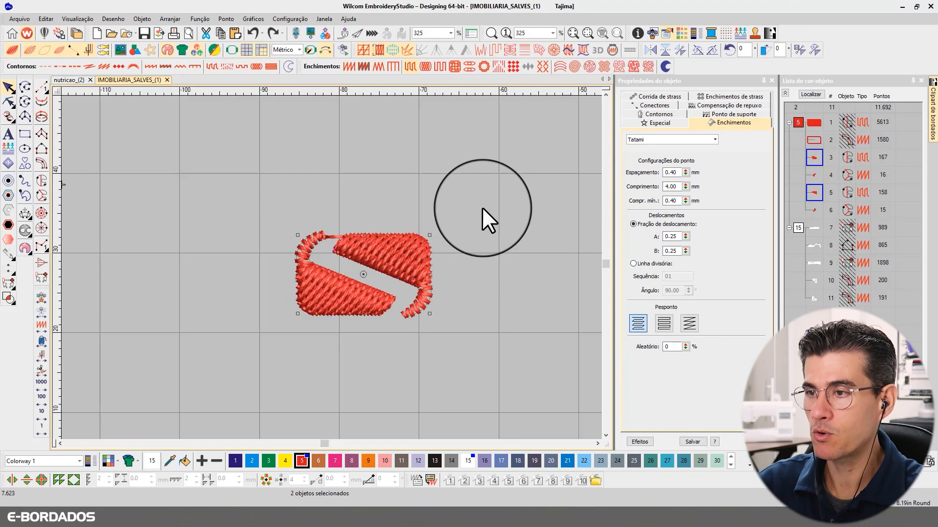
{"action": "left_click", "coordinate": [432, 216]}
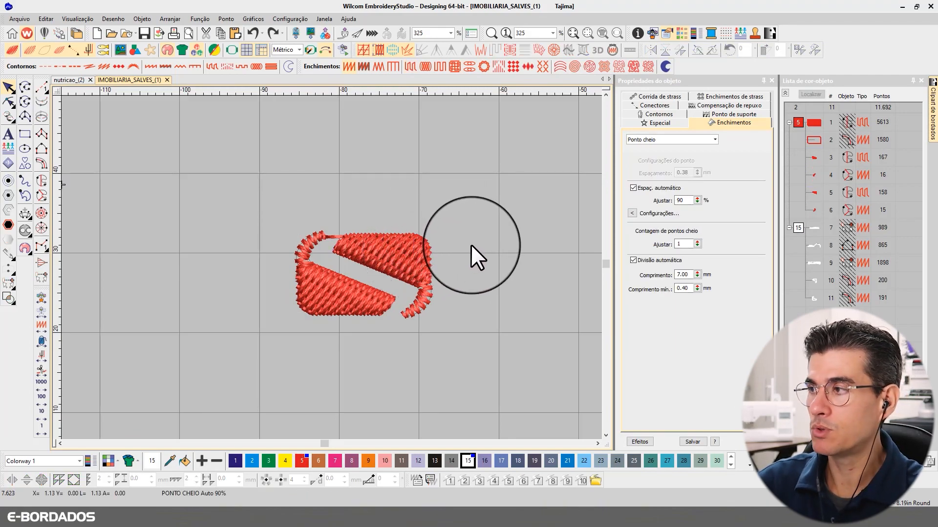
{"action": "left_click", "coordinate": [420, 253]}
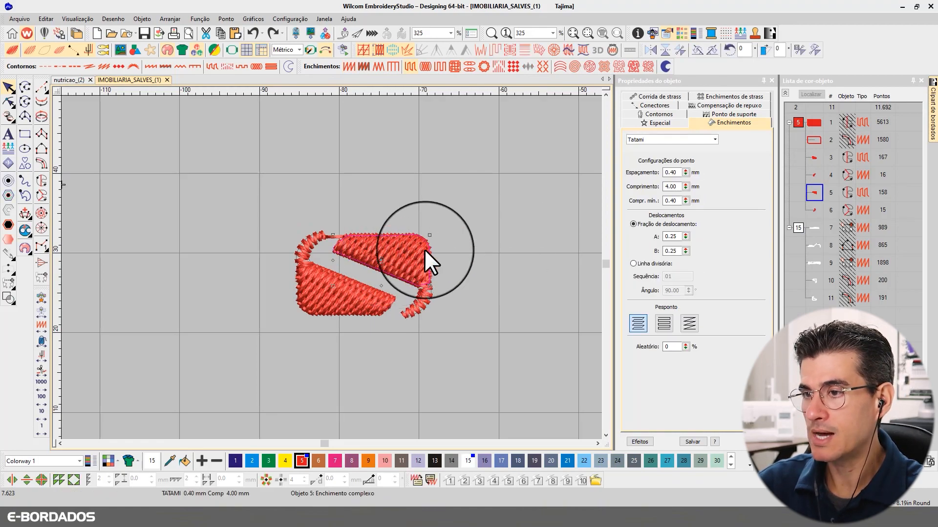
{"action": "left_click", "coordinate": [473, 224]}
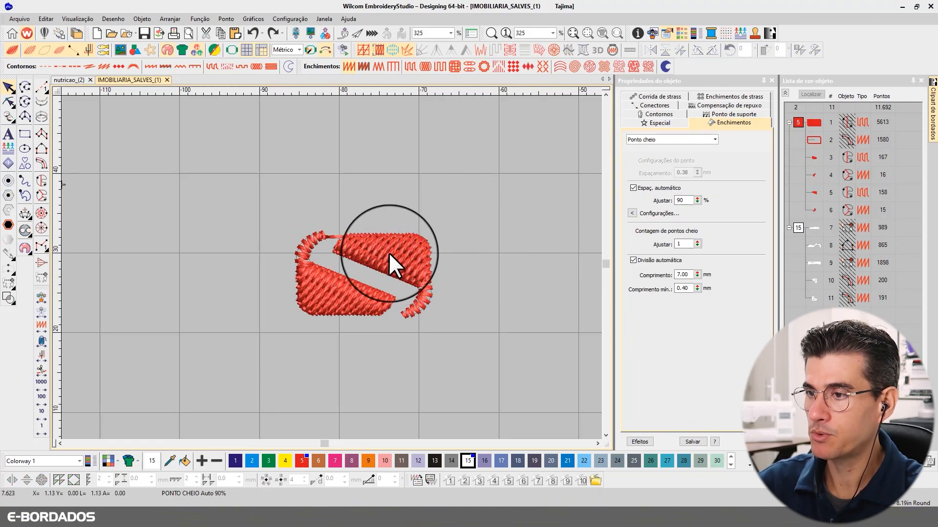
{"action": "left_click", "coordinate": [335, 277]}
{"action": "left_click", "coordinate": [450, 196]}
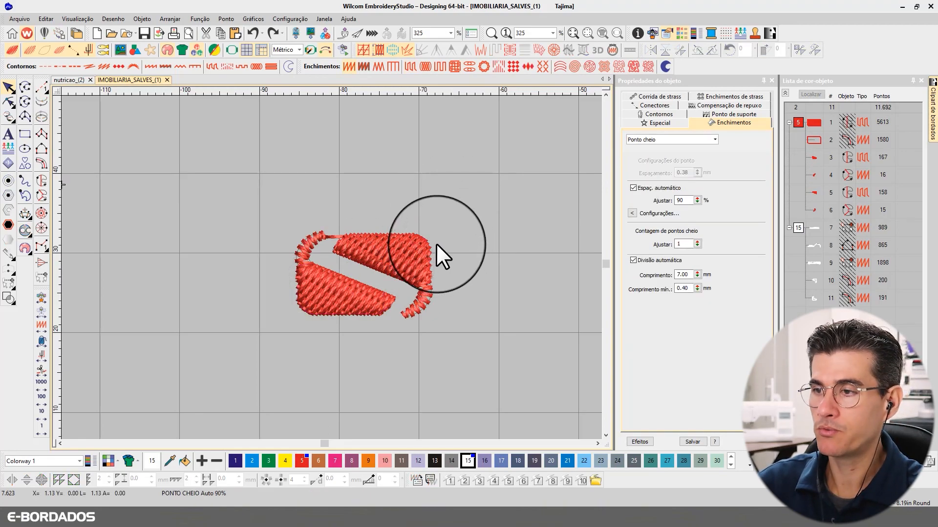
{"action": "left_click", "coordinate": [357, 287]}
{"action": "left_click", "coordinate": [356, 287], "text": "ctrl"}
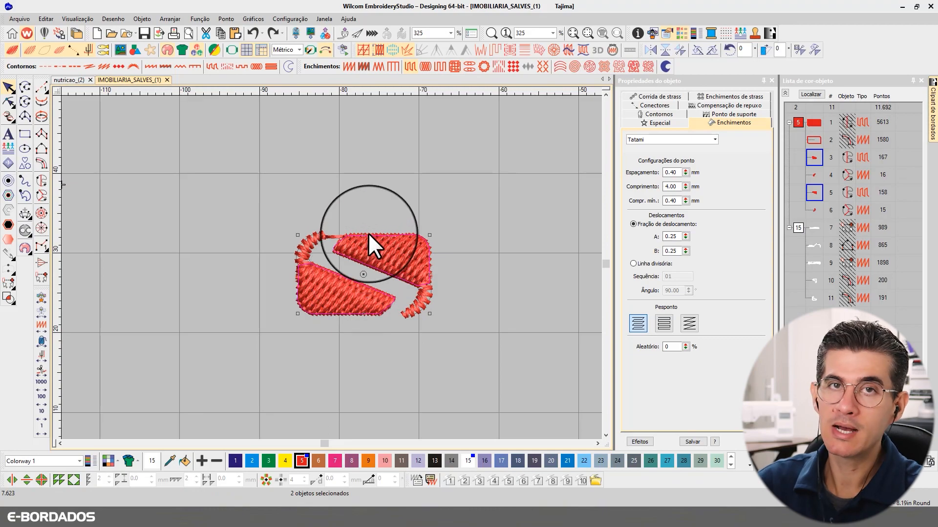
Show the full design and recolour both emblem fills and their satin tips with navy colour 1
{"action": "left_click", "coordinate": [450, 201]}
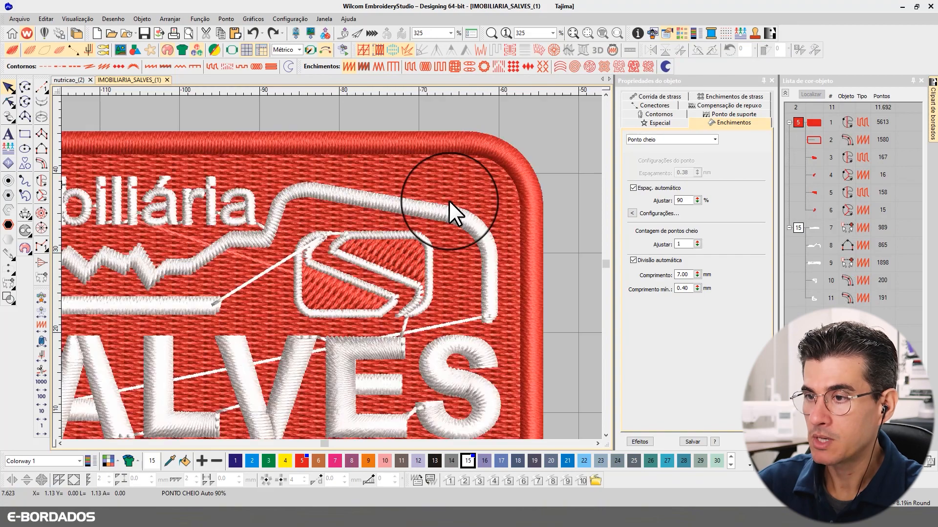
{"action": "left_click", "coordinate": [411, 240]}
{"action": "left_click", "coordinate": [342, 295], "text": "ctrl"}
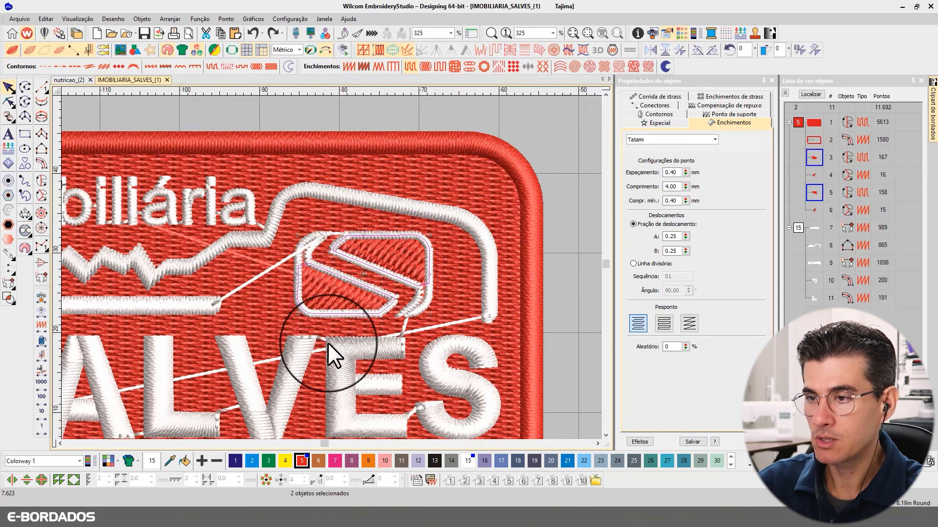
{"action": "left_click", "coordinate": [810, 208]}
{"action": "left_click", "coordinate": [812, 159], "text": "shift"}
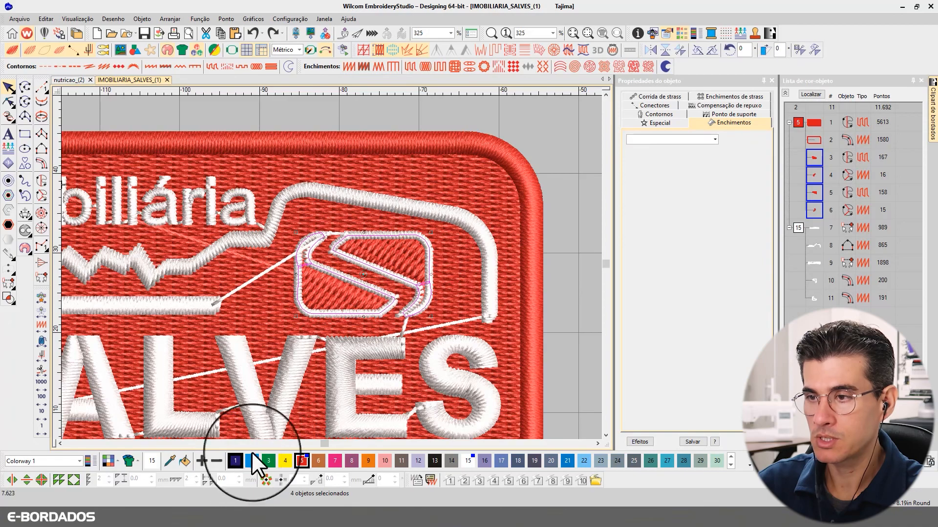
{"action": "left_click", "coordinate": [235, 460]}
Delete the two white satin outlines around the emblem's upper-right and lower-left shapes
{"action": "left_click", "coordinate": [426, 266]}
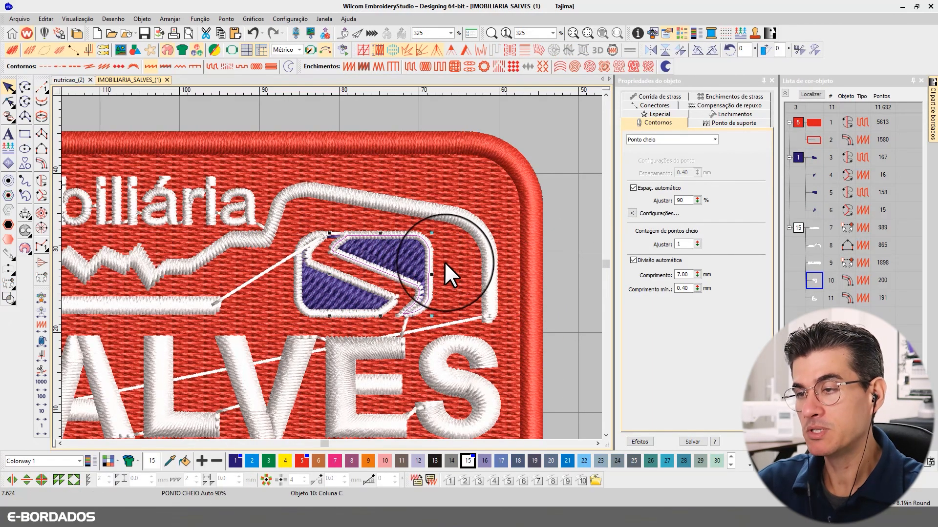
{"action": "key", "text": "Delete"}
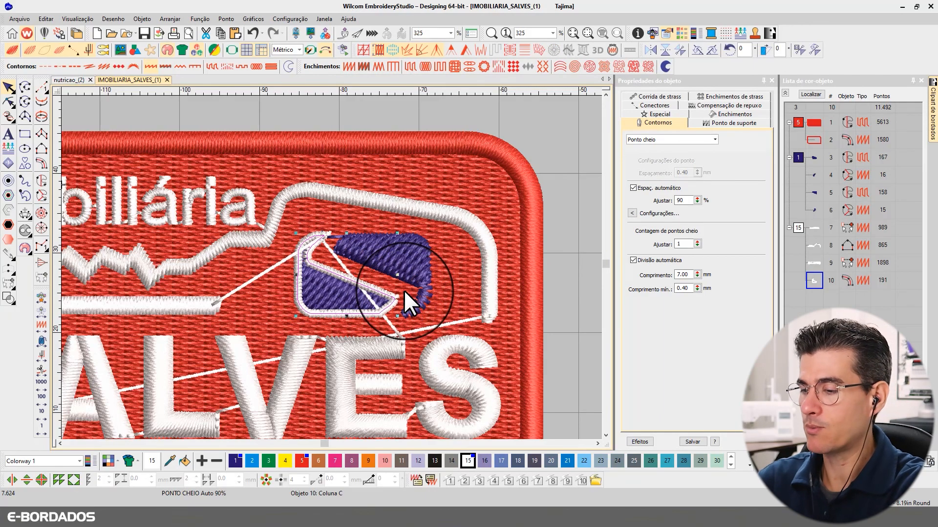
{"action": "key", "text": "Delete"}
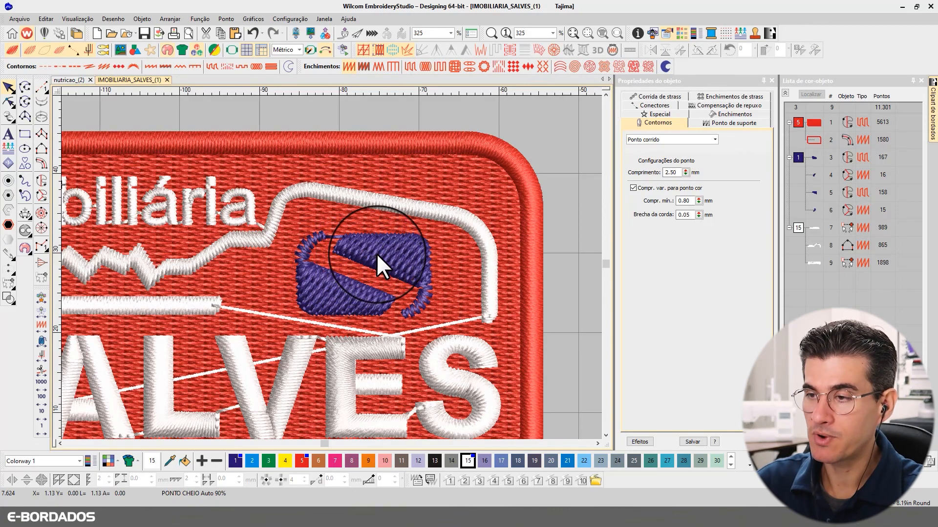
Restore the two deleted white outlines around the emblem shapes and try them both as running stitch
{"action": "key", "text": "ctrl+z"}
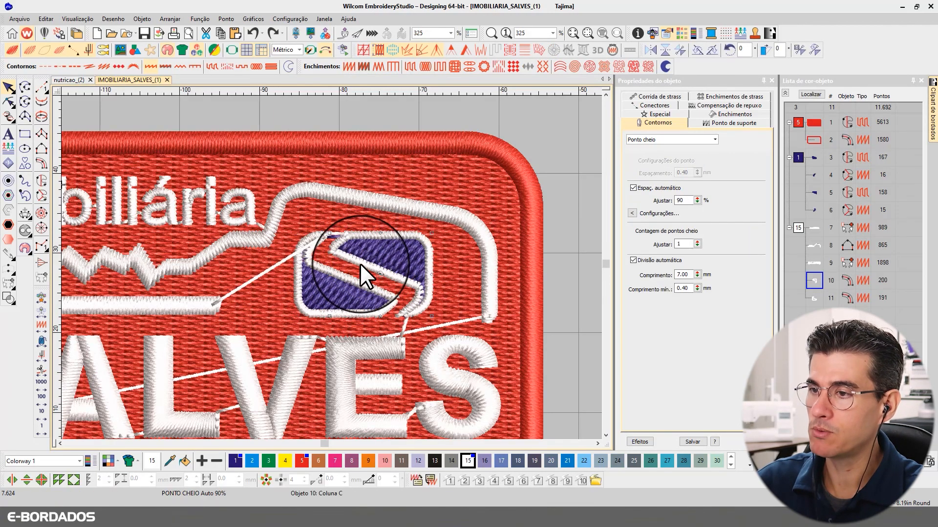
{"action": "left_click", "coordinate": [359, 263]}
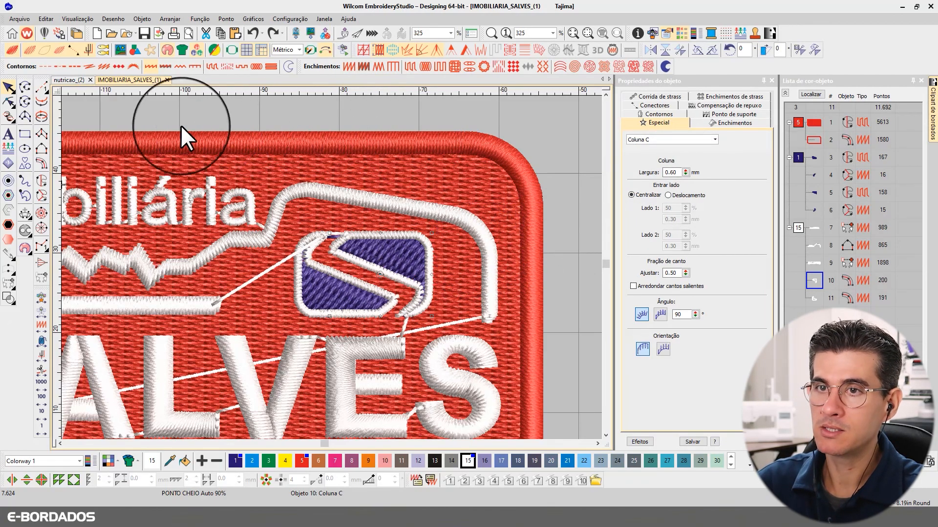
{"action": "left_click", "coordinate": [40, 87]}
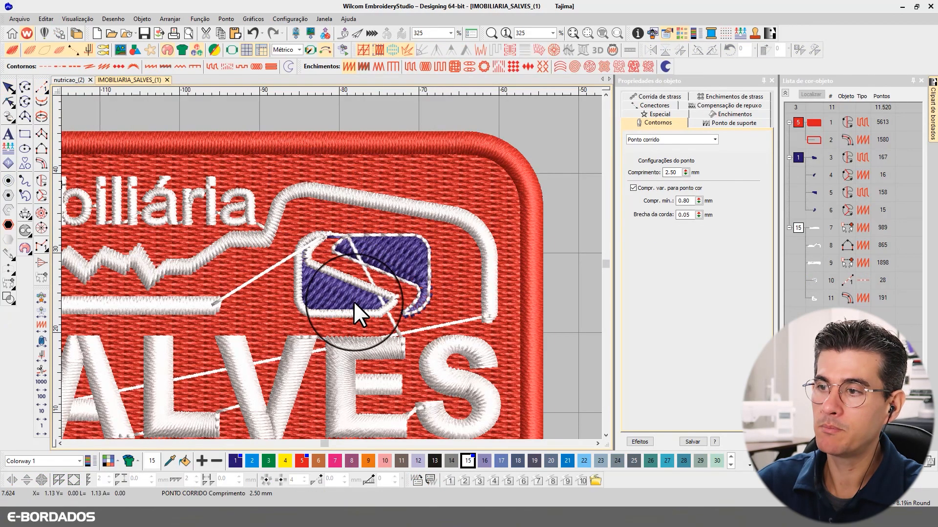
{"action": "left_click", "coordinate": [331, 276]}
{"action": "left_click", "coordinate": [296, 247]}
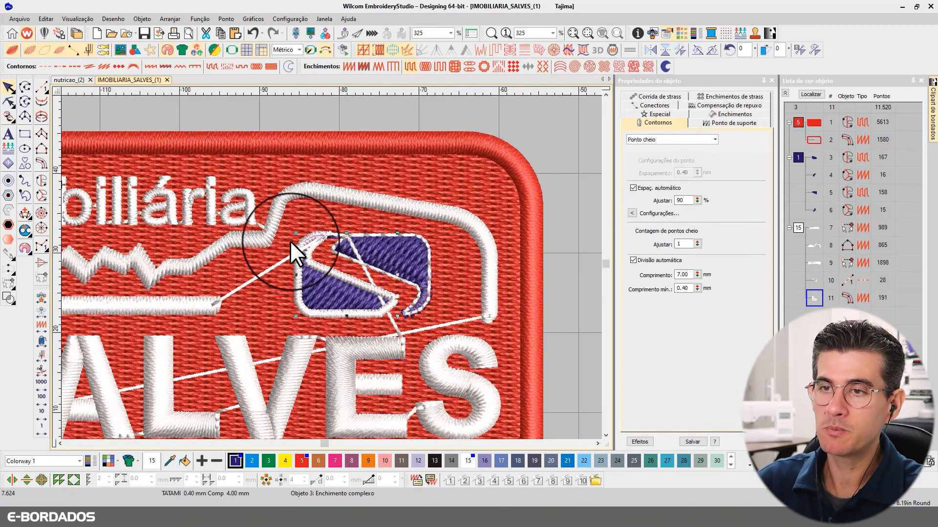
{"action": "left_click", "coordinate": [42, 87]}
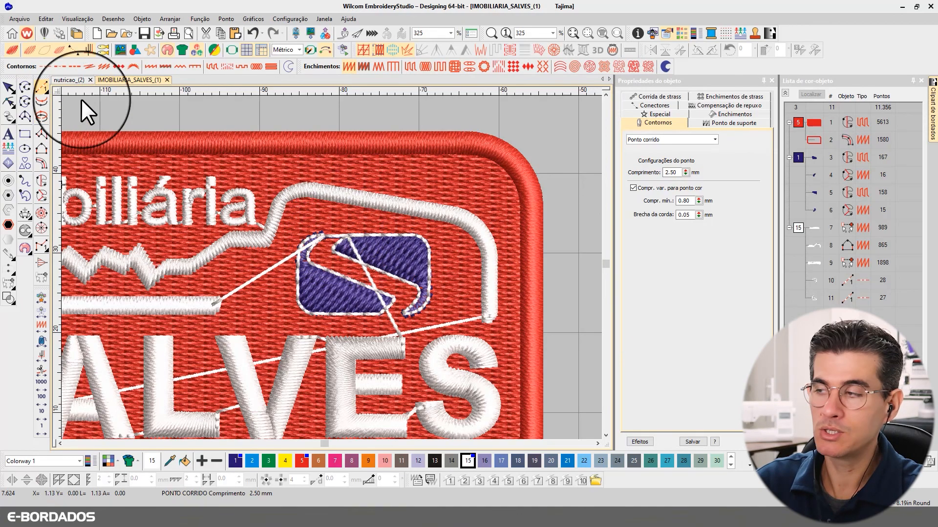
Delete both white running-stitch outlines around the emblem's navy shapes
{"action": "left_click", "coordinate": [814, 296]}
{"action": "left_click", "coordinate": [814, 281], "text": "ctrl"}
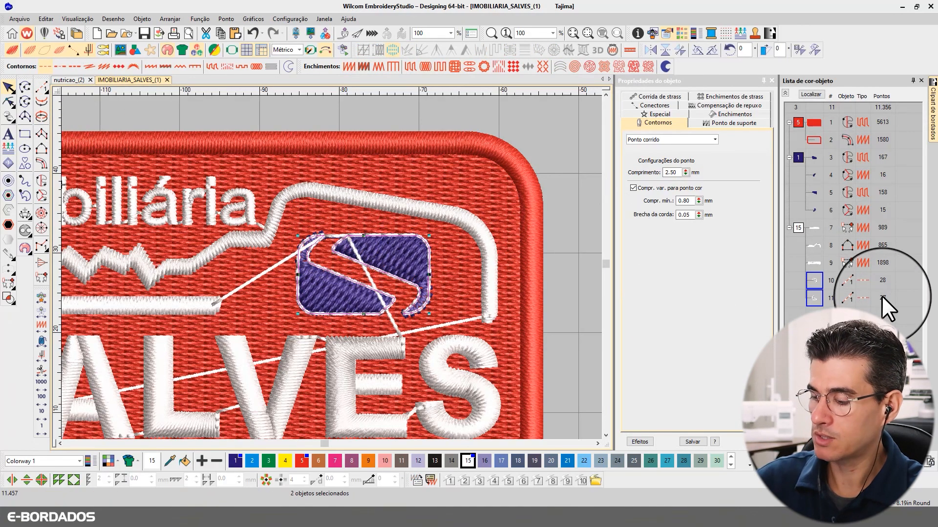
{"action": "key", "text": "Delete"}
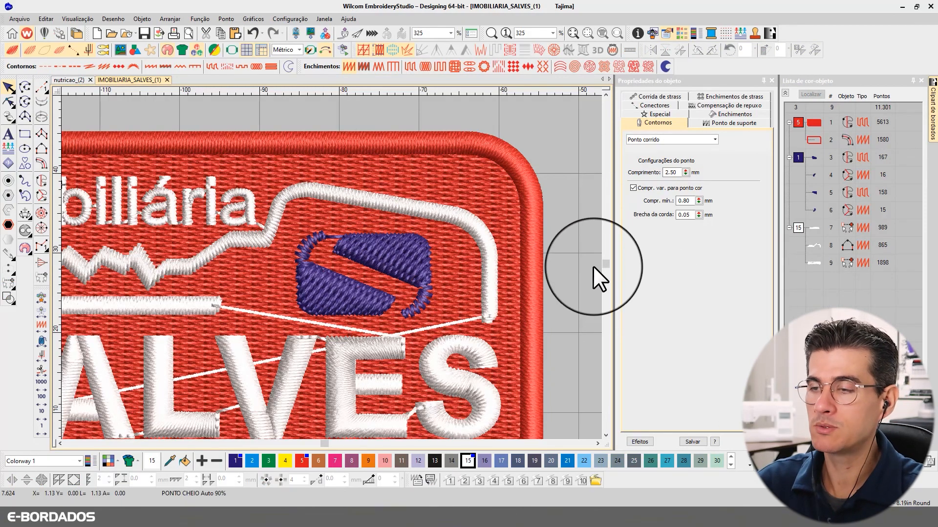
Select the white "imobiliária" lettering and stretch it slightly upward to make it taller
{"action": "scroll", "coordinate": [425, 230], "scroll_direction": "down", "scroll_amount": 3}
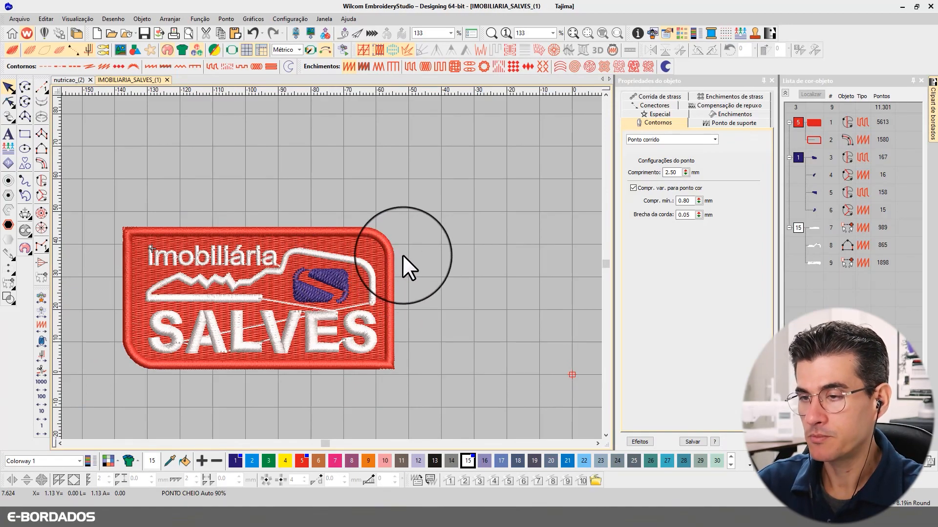
{"action": "scroll", "coordinate": [420, 251], "scroll_direction": "up", "scroll_amount": 2}
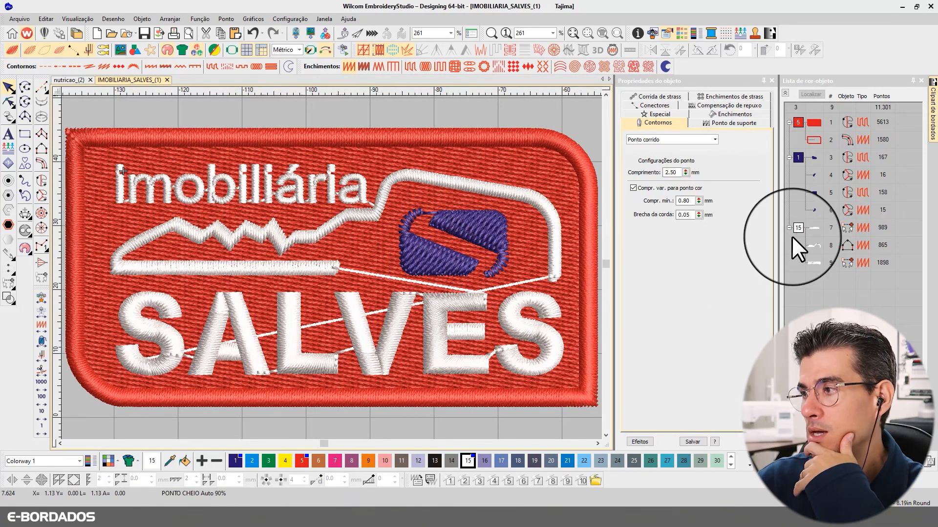
{"action": "left_click", "coordinate": [814, 210]}
{"action": "left_click", "coordinate": [814, 198]}
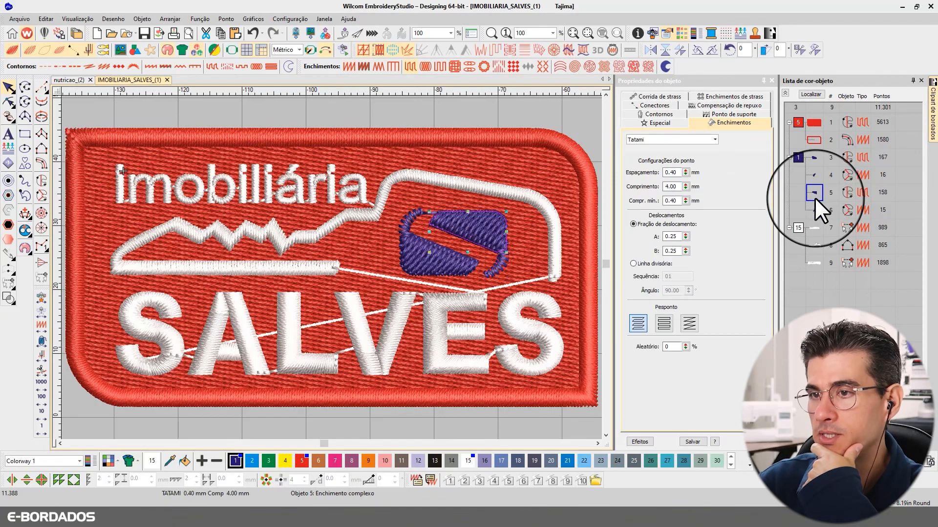
{"action": "left_click", "coordinate": [280, 212]}
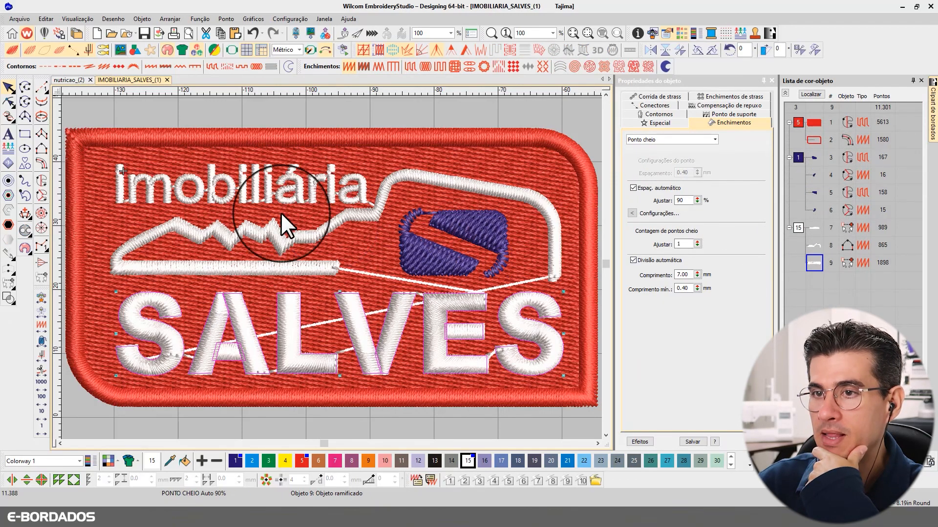
{"action": "left_click", "coordinate": [283, 116]}
{"action": "left_click", "coordinate": [245, 178]}
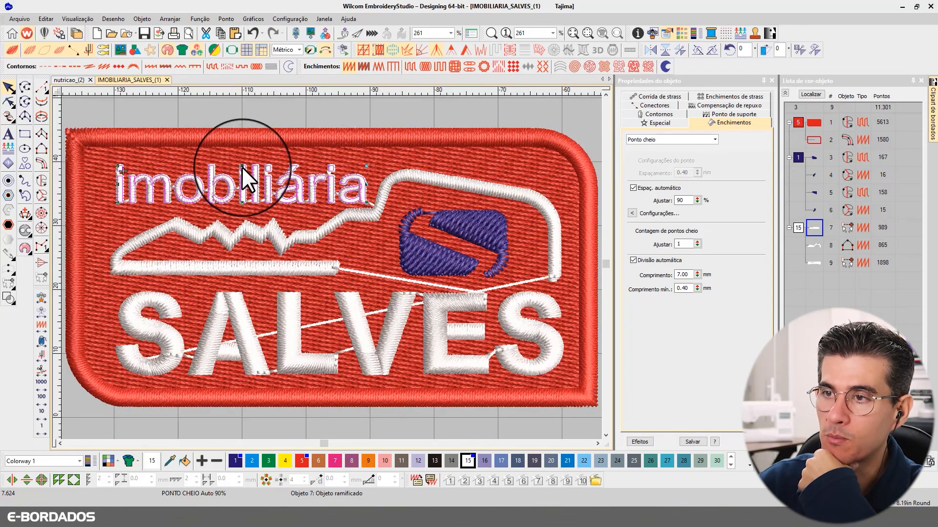
{"action": "left_click_drag", "start_coordinate": [241, 167], "coordinate": [242, 159]}
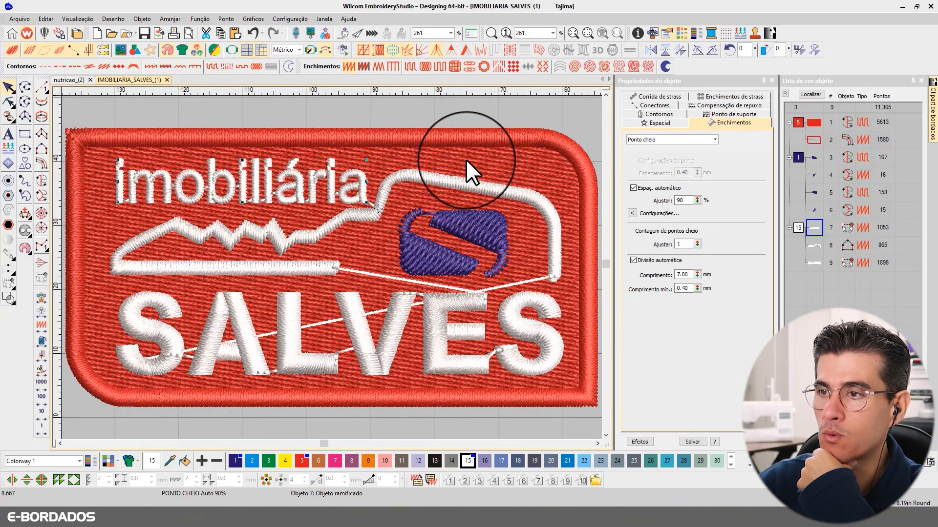
Set the pull compensation of the "imobiliária" lettering to 0.25 mm
{"action": "left_click", "coordinate": [710, 107]}
{"action": "double_click", "coordinate": [678, 155]}
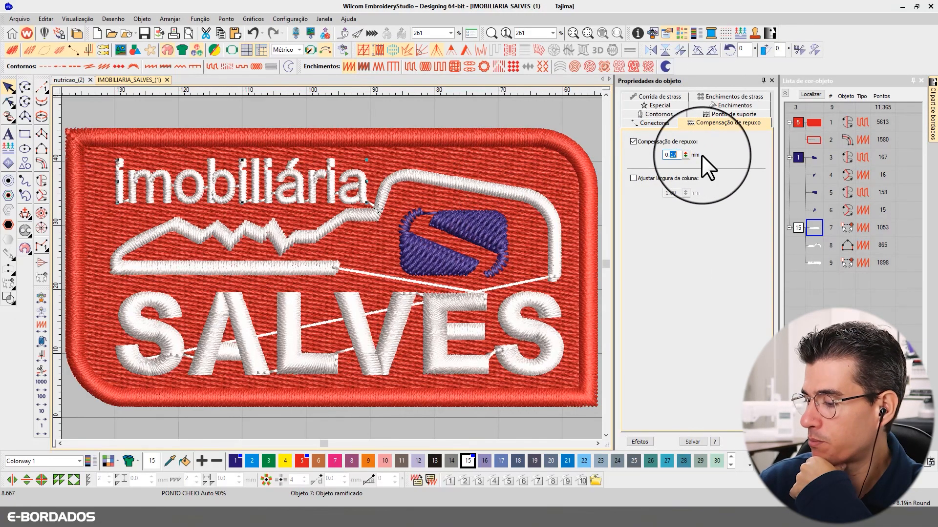
{"action": "type", "text": "25"}
{"action": "key", "text": "Return"}
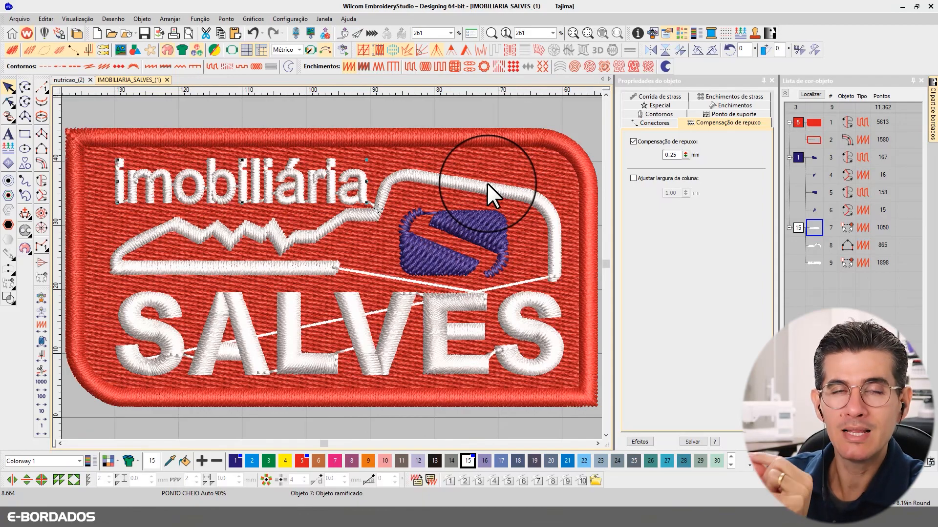
Try 0.17 mm pull compensation on the "imobiliária" lettering and undo the change
{"action": "left_click_drag", "start_coordinate": [668, 154], "coordinate": [705, 160]}
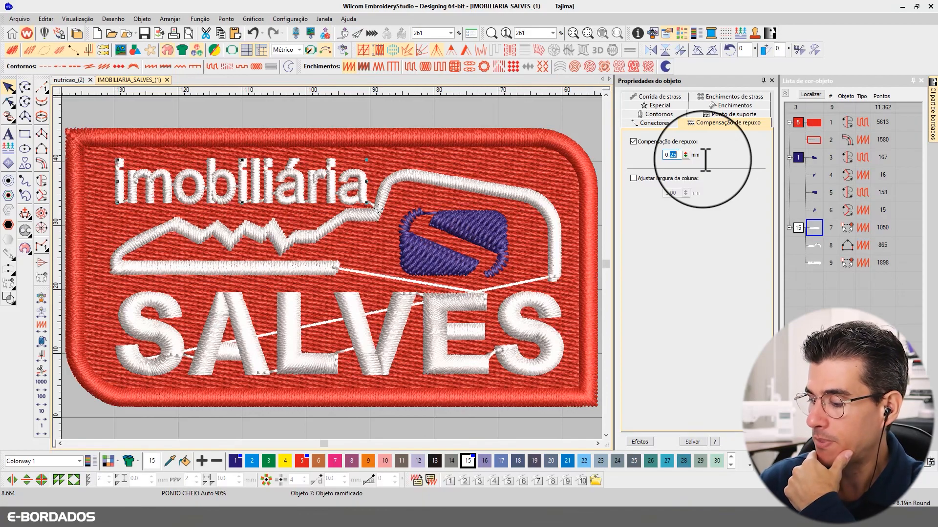
{"action": "type", "text": "17"}
{"action": "key", "text": "Return"}
{"action": "key", "text": "ctrl+z"}
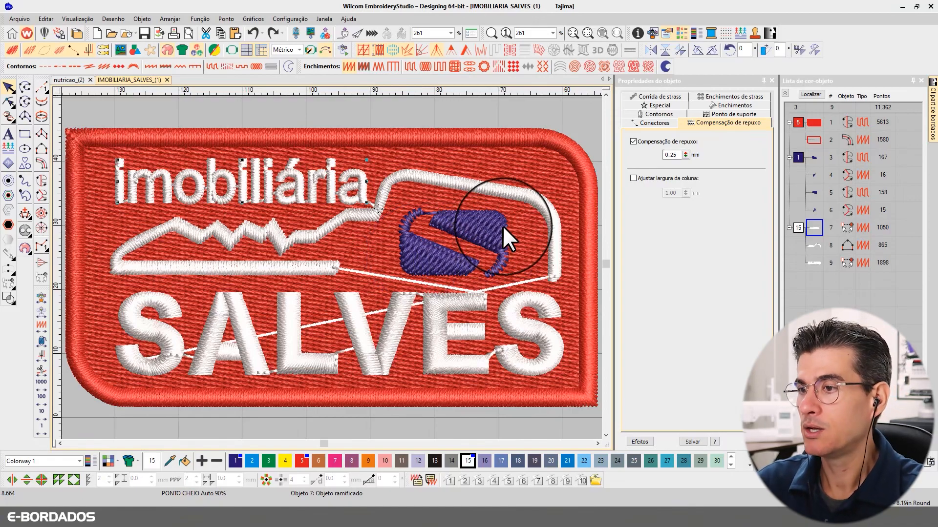
Select the "SALVES" lettering, turn off its automatic satin spacing and set the stitch spacing to 0.38 mm
{"action": "left_click", "coordinate": [448, 312]}
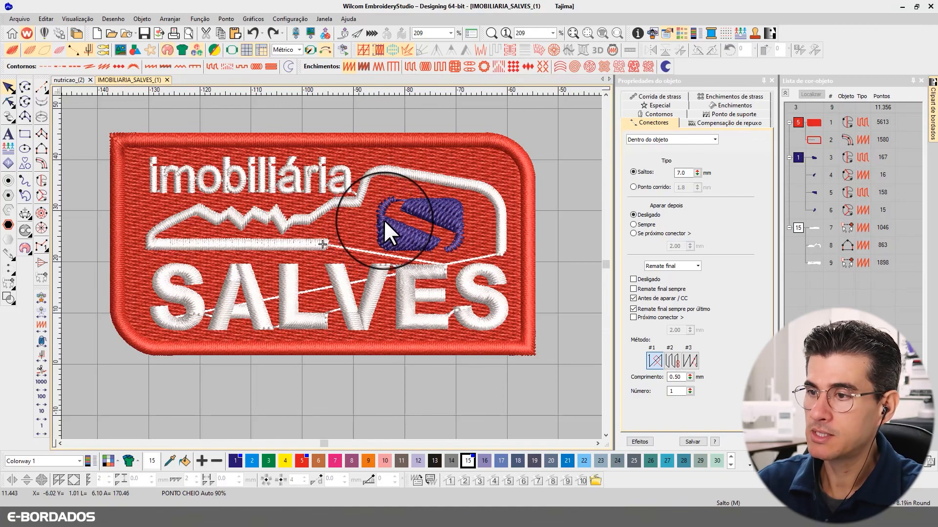
{"action": "left_click", "coordinate": [414, 299]}
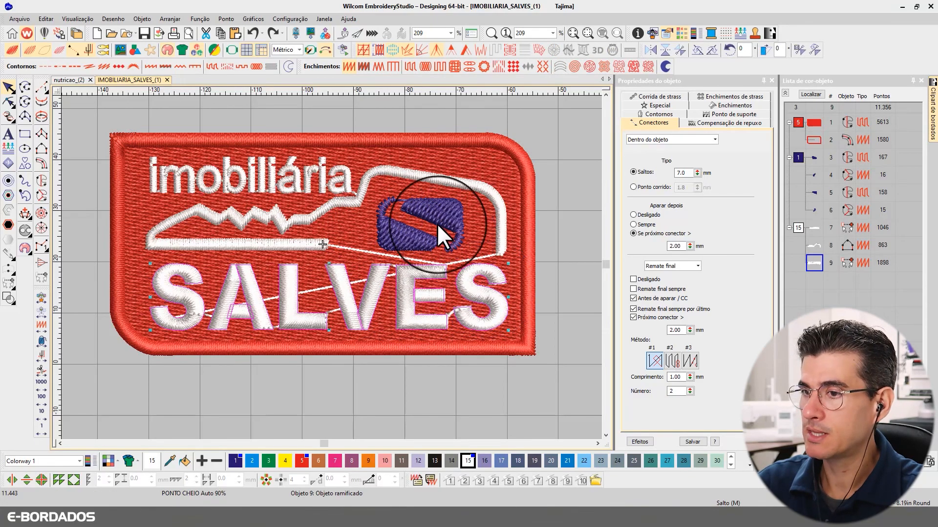
{"action": "left_click", "coordinate": [722, 104]}
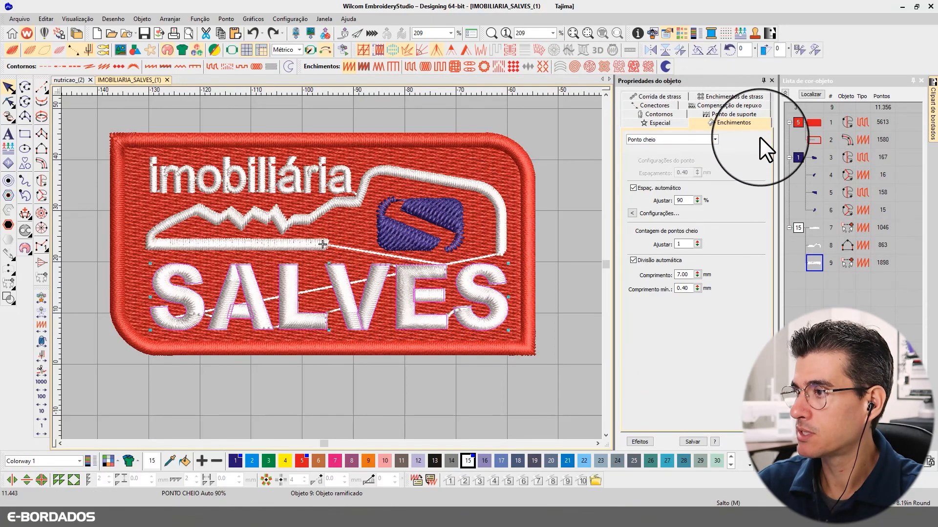
{"action": "left_click", "coordinate": [659, 187]}
{"action": "double_click", "coordinate": [684, 172]}
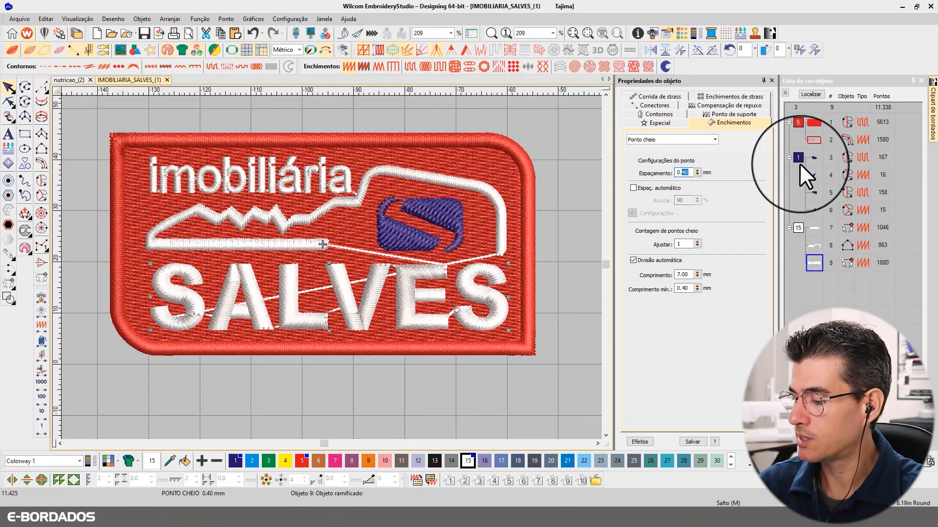
{"action": "type", "text": "38"}
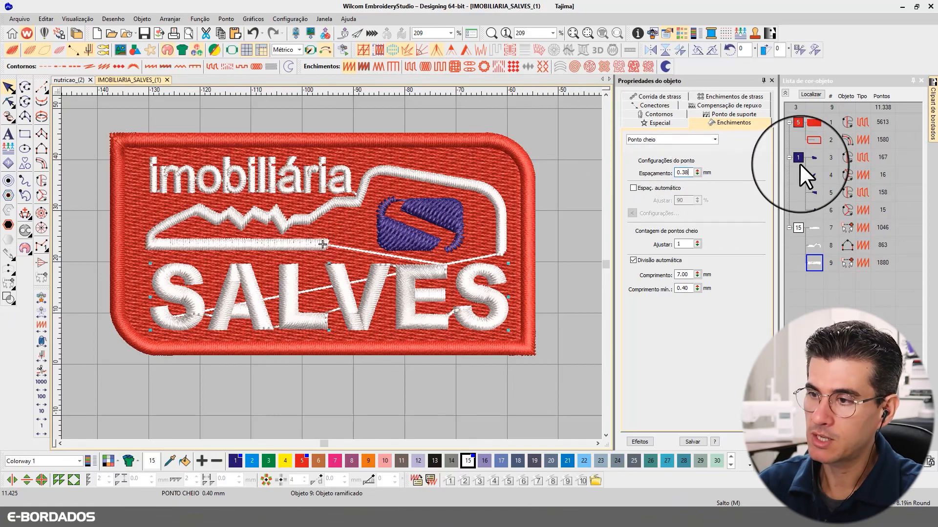
{"action": "key", "text": "Return"}
Try a stitch spacing of 0.60 mm on the "SALVES" lettering and undo the change
{"action": "double_click", "coordinate": [685, 172]}
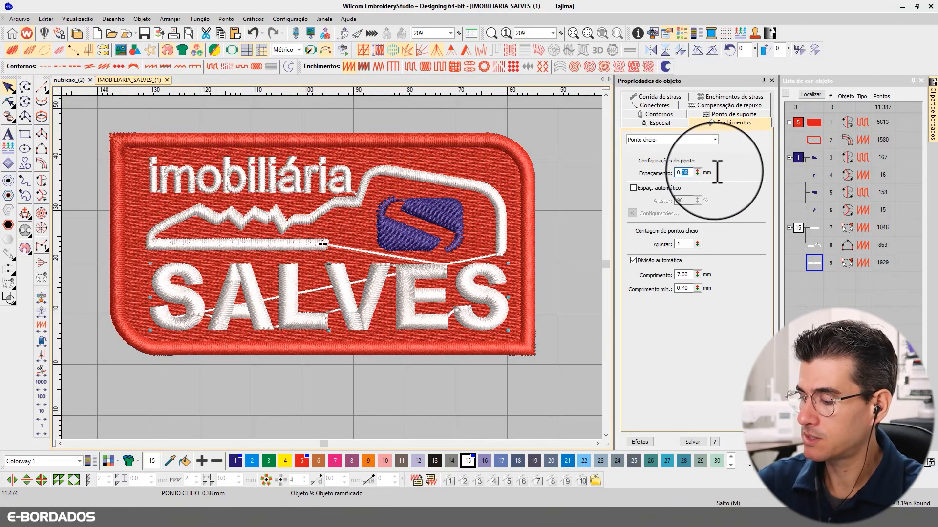
{"action": "type", "text": "60"}
{"action": "key", "text": "Return"}
{"action": "key", "text": "ctrl+z"}
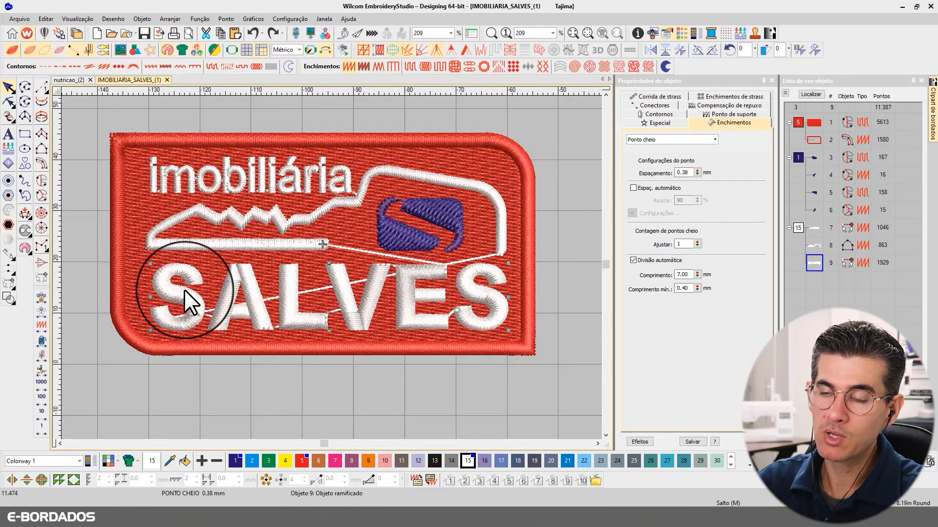
Set the "SALVES" lettering's stitch spacing to 0.36 mm and enable its pull compensation at 0.17 mm
{"action": "double_click", "coordinate": [684, 173]}
{"action": "type", "text": "36"}
{"action": "key", "text": "Return"}
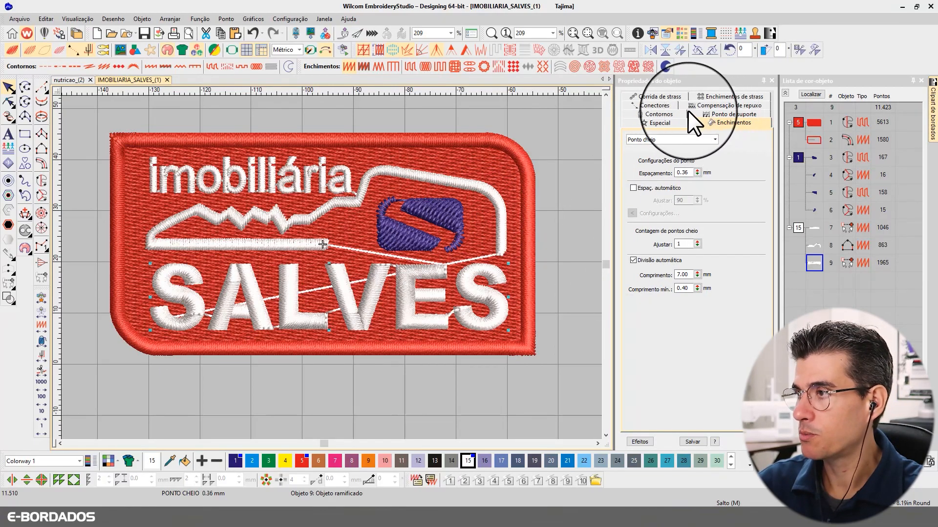
{"action": "left_click", "coordinate": [699, 105]}
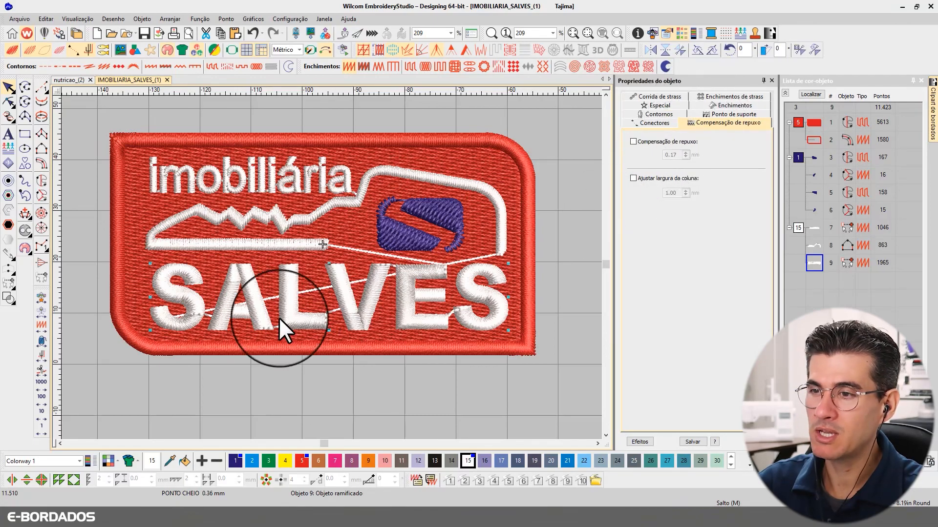
{"action": "left_click", "coordinate": [659, 140]}
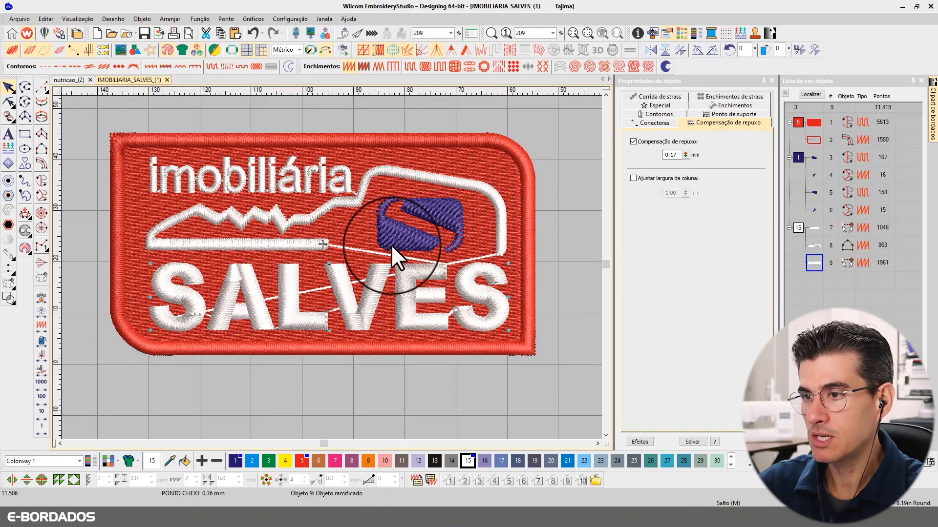
Reshape the white mountain-and-roof line by slightly shifting the end point above the final S of "SALVES"
{"action": "left_click", "coordinate": [316, 249]}
{"action": "left_click", "coordinate": [561, 225]}
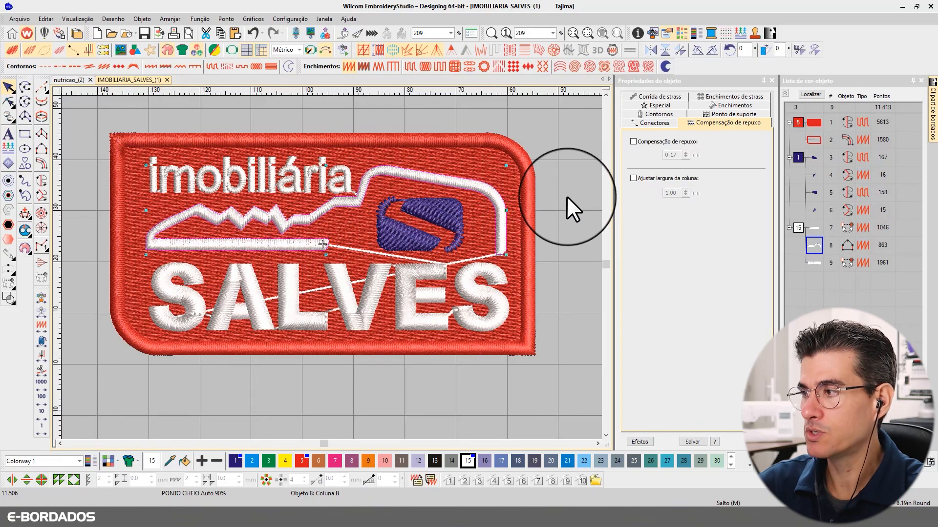
{"action": "left_click", "coordinate": [820, 244]}
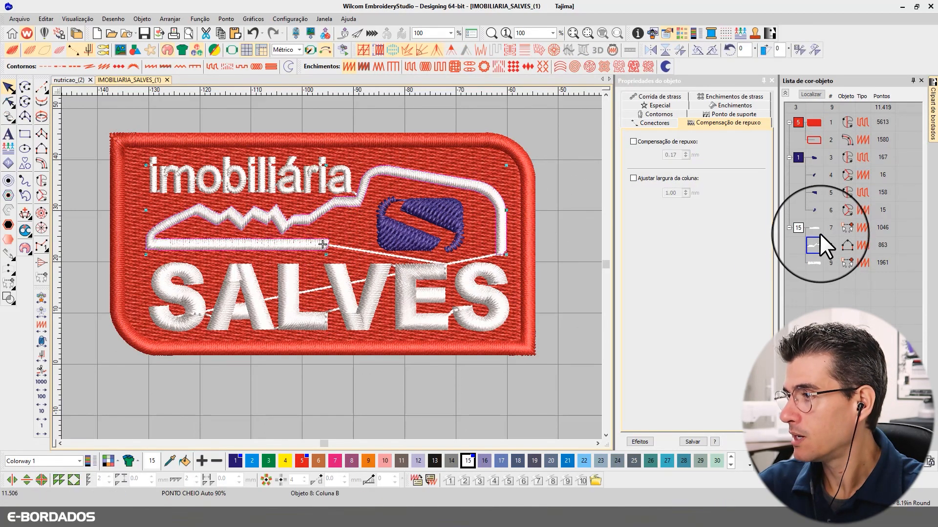
{"action": "left_click", "coordinate": [814, 263]}
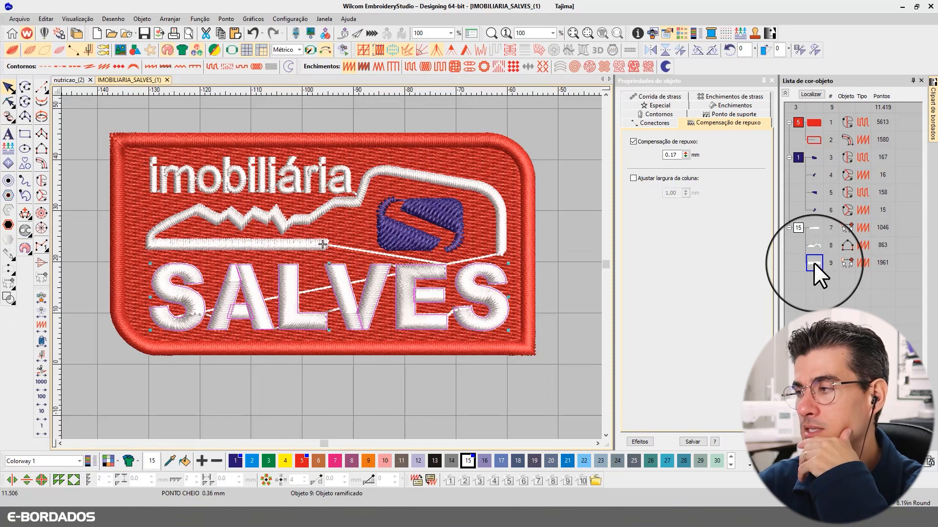
{"action": "left_click", "coordinate": [811, 249]}
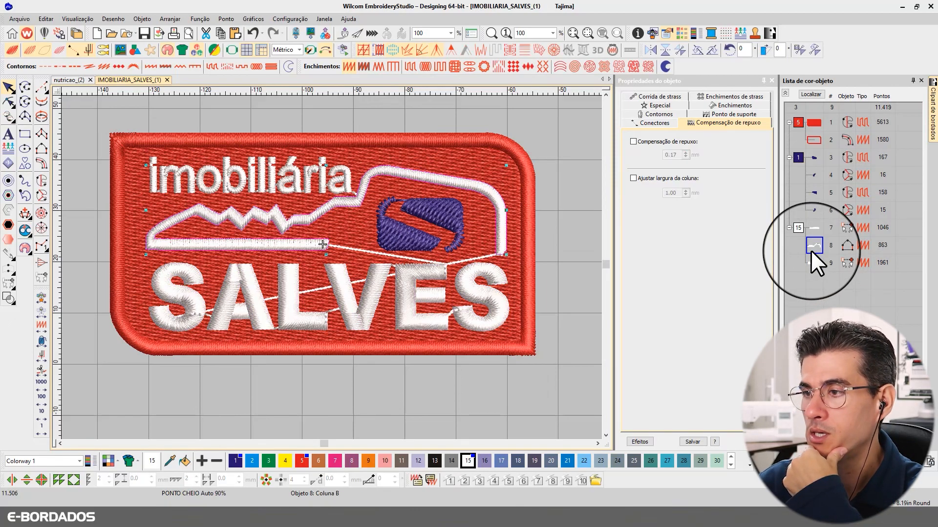
{"action": "left_click", "coordinate": [8, 102]}
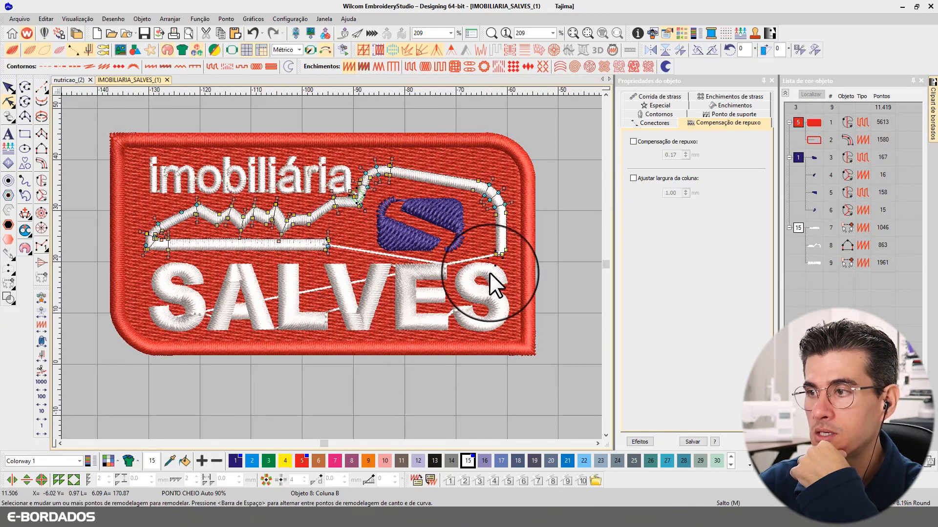
{"action": "left_click_drag", "start_coordinate": [500, 258], "coordinate": [507, 264]}
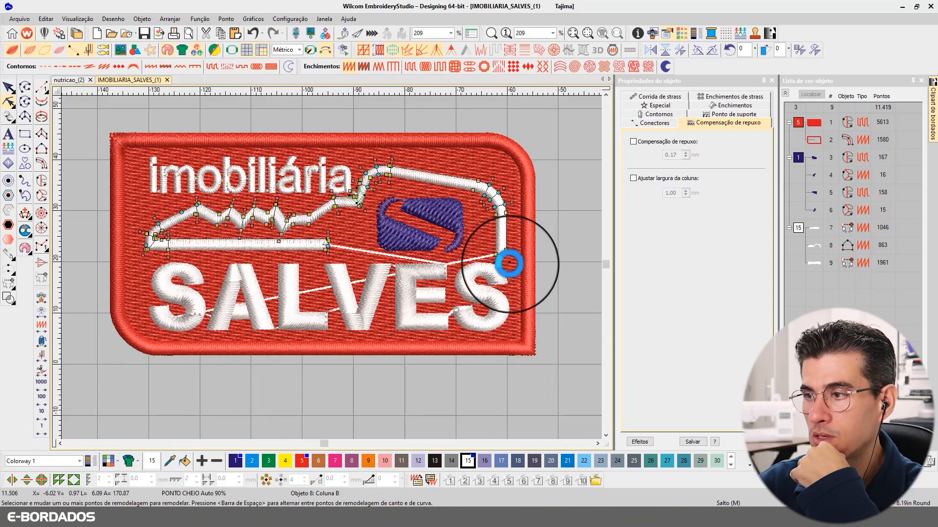
{"action": "left_click", "coordinate": [8, 87]}
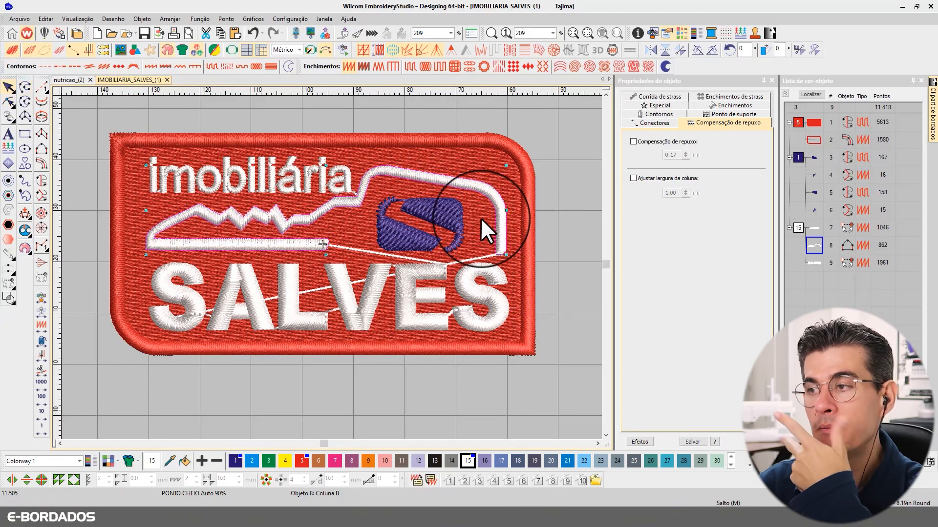
{"action": "left_click", "coordinate": [550, 224]}
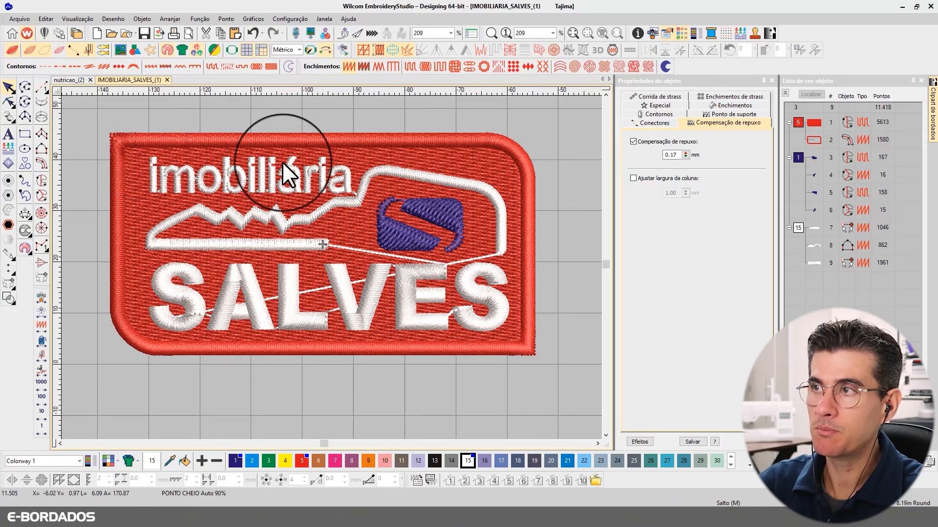
Set the white mountain-and-roof line's connector inside the object to a running stitch of 1.8 mm
{"action": "left_click", "coordinate": [499, 251]}
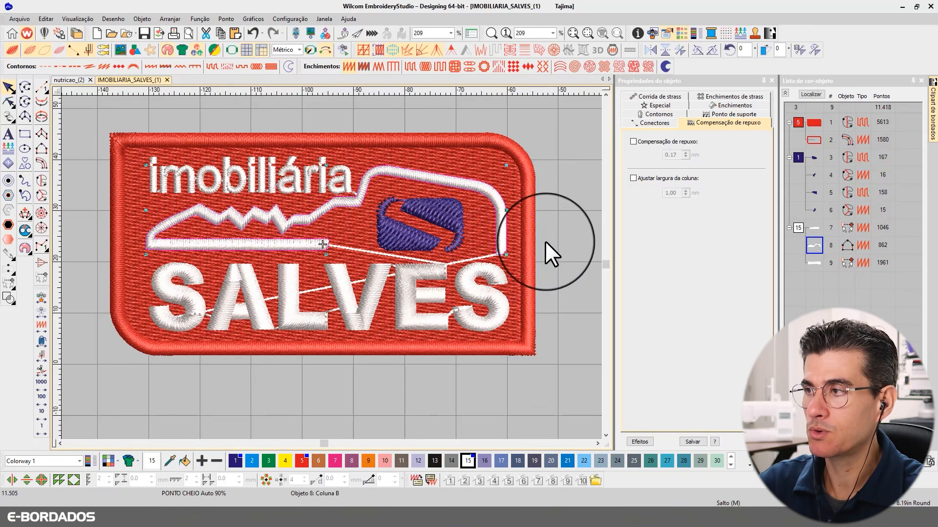
{"action": "left_click", "coordinate": [675, 96]}
{"action": "left_click", "coordinate": [657, 106]}
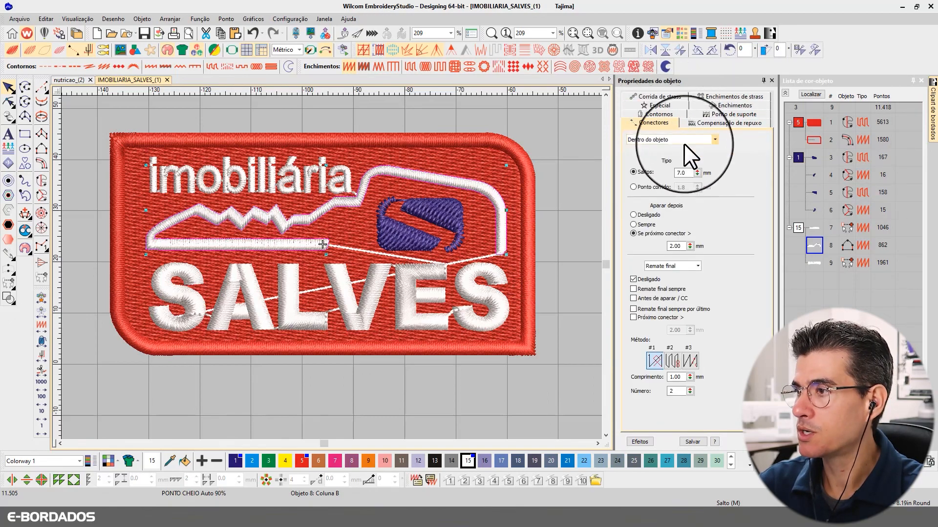
{"action": "left_click", "coordinate": [647, 216]}
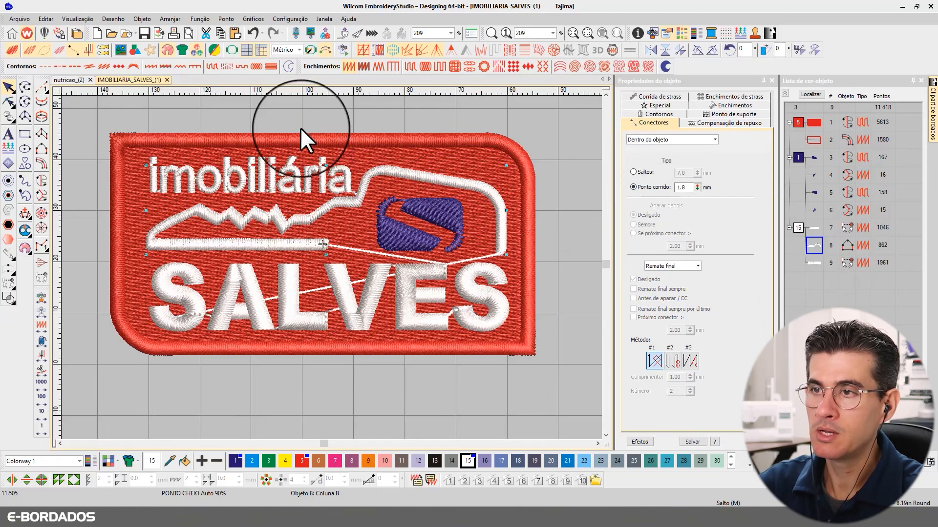
Copy all objects of the logo into a new blank design and fit it to the view
{"action": "left_click", "coordinate": [312, 118]}
{"action": "key", "text": "ctrl+a"}
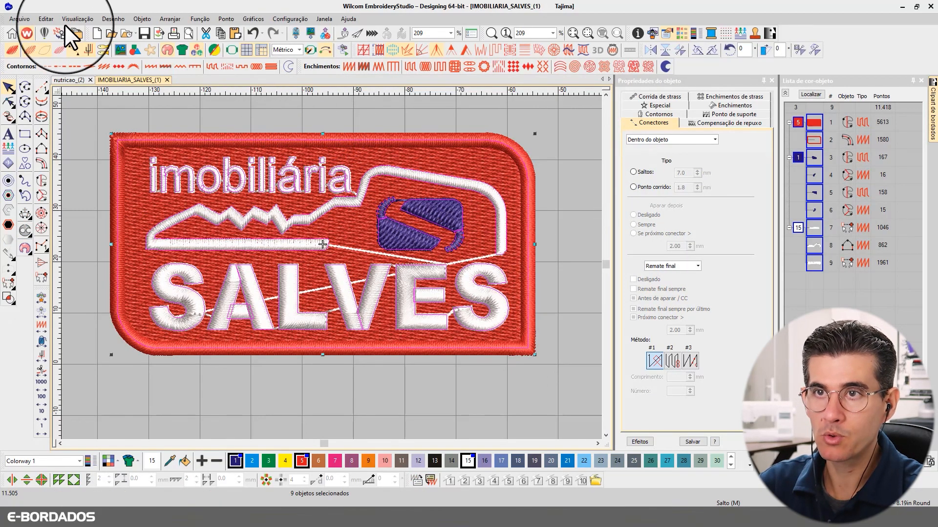
{"action": "left_click", "coordinate": [97, 34]}
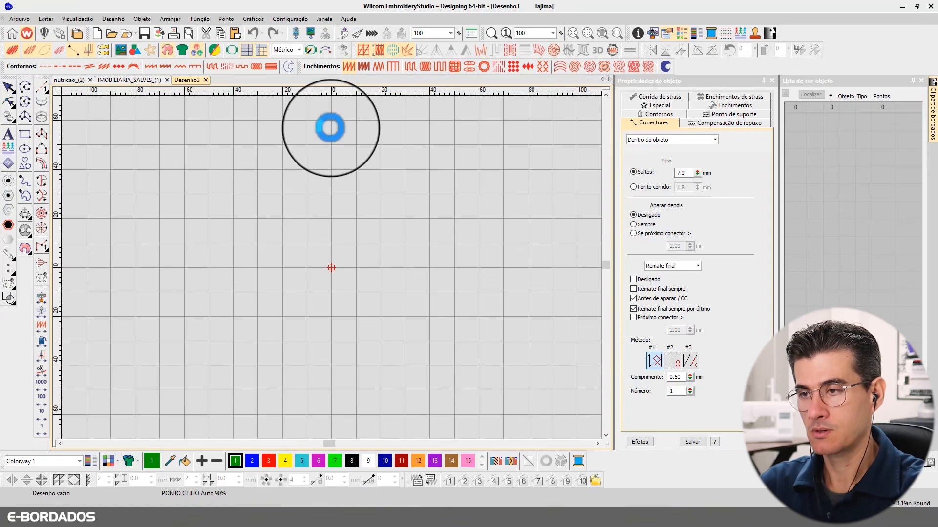
{"action": "key", "text": "ctrl+v"}
{"action": "key", "text": "0"}
{"action": "key", "text": "t"}
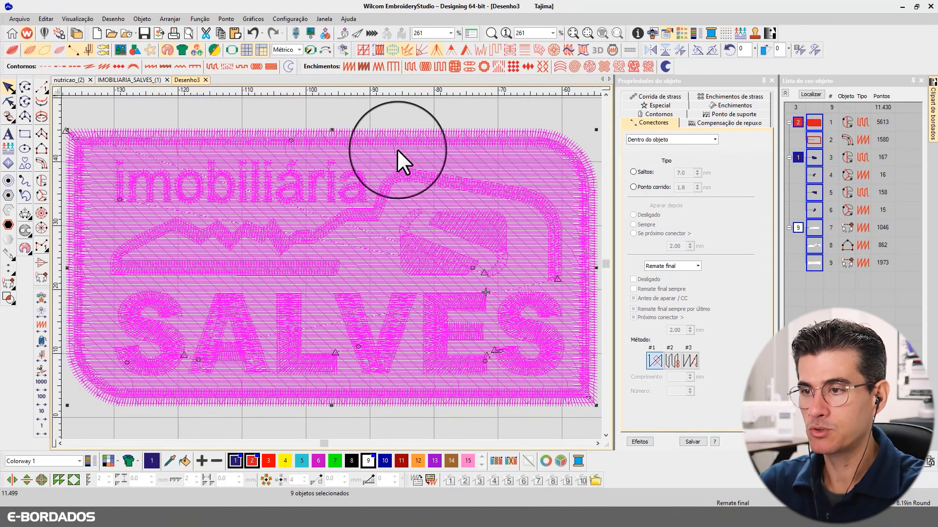
Examine the copied logo at different magnifications, comparing the realistic embroidery preview with the plain stitch view
{"action": "key", "text": "t"}
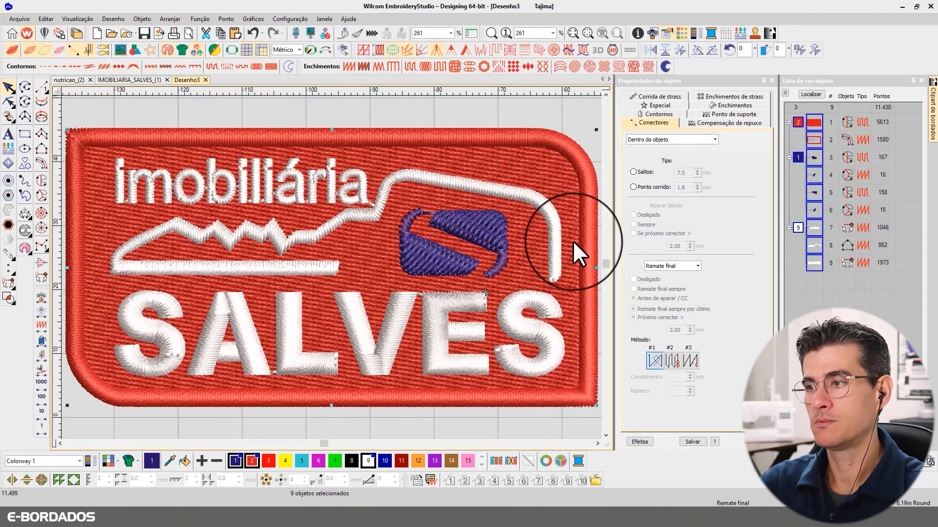
{"action": "scroll", "coordinate": [547, 230], "scroll_direction": "down", "scroll_amount": 2}
{"action": "scroll", "coordinate": [326, 265], "scroll_direction": "down", "scroll_amount": 2}
{"action": "key", "text": "t"}
{"action": "key", "text": "t"}
{"action": "left_click", "coordinate": [304, 304]}
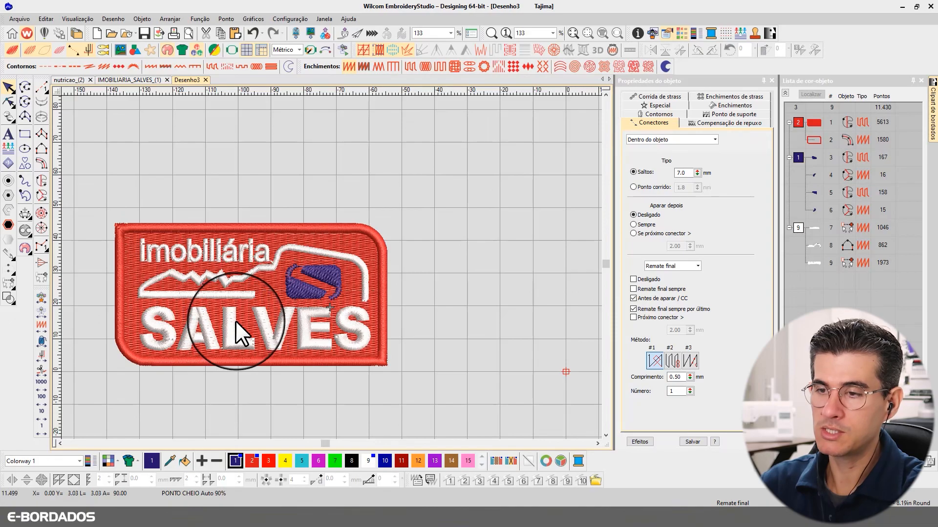
{"action": "scroll", "coordinate": [235, 320], "scroll_direction": "up", "scroll_amount": 2}
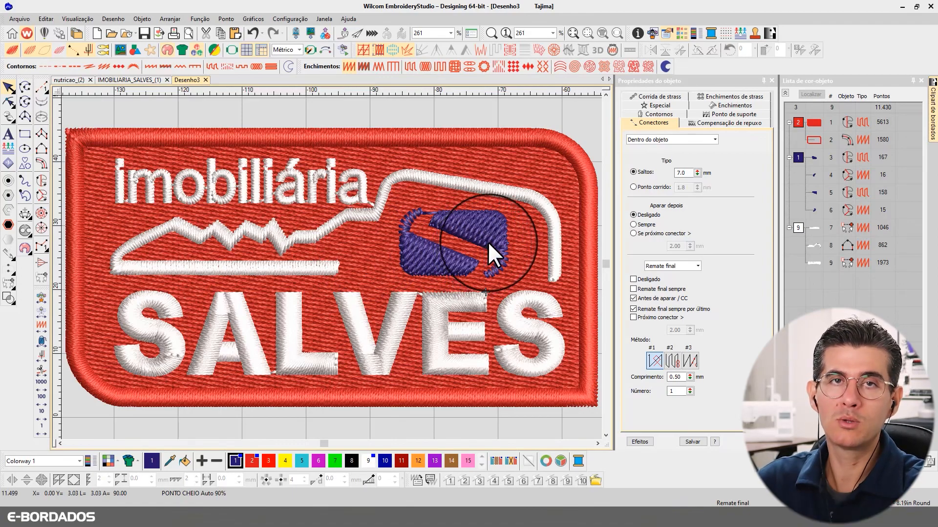
{"action": "key", "text": "t"}
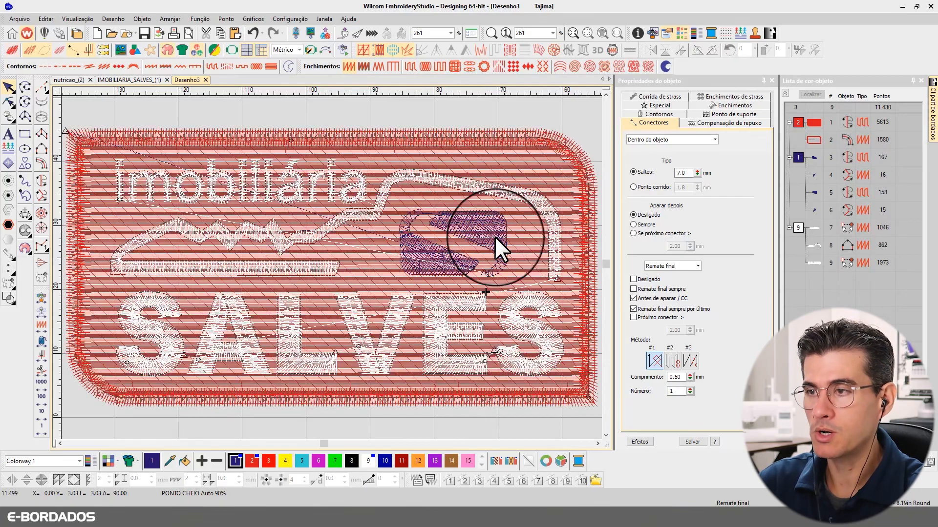
{"action": "key", "text": "t"}
{"action": "scroll", "coordinate": [336, 262], "scroll_direction": "down", "scroll_amount": 3}
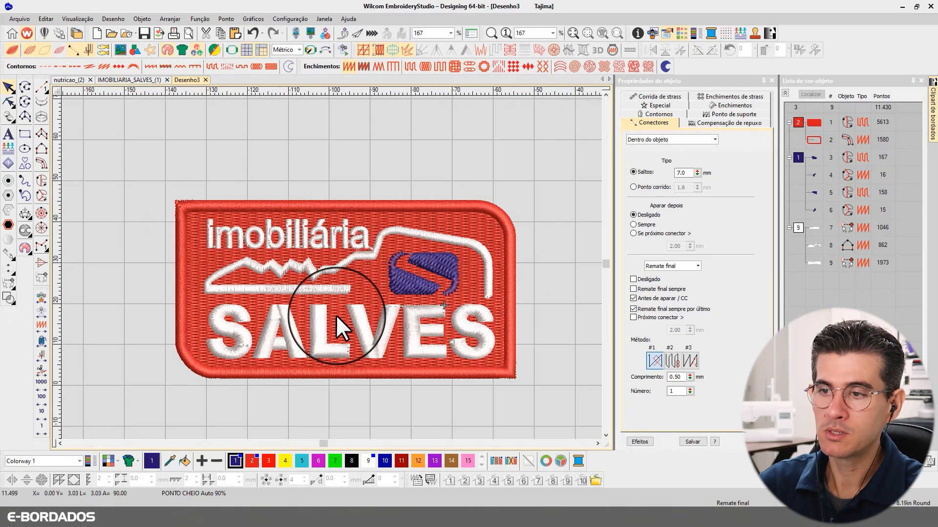
Try a random factor of 45% on the red background's Tatami fill and undo the change
{"action": "left_click", "coordinate": [198, 256]}
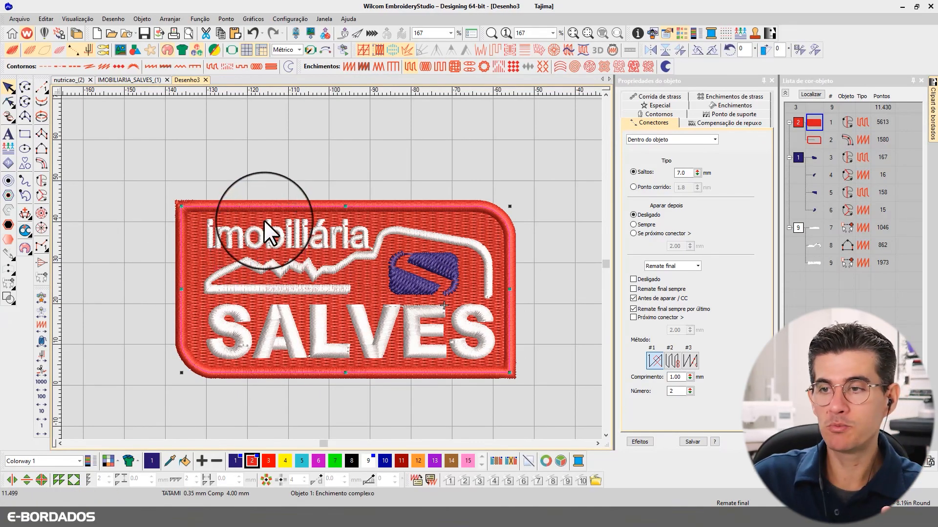
{"action": "left_click", "coordinate": [723, 104]}
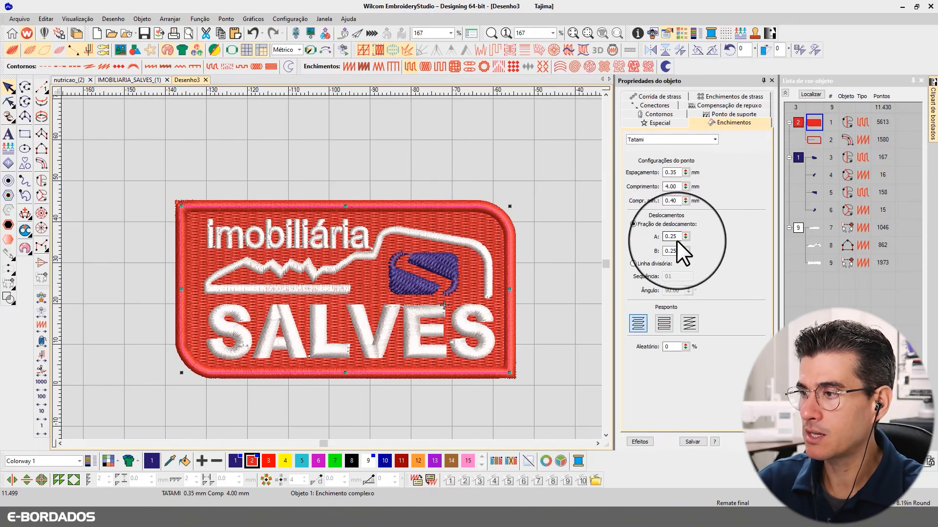
{"action": "double_click", "coordinate": [670, 346]}
{"action": "type", "text": "45"}
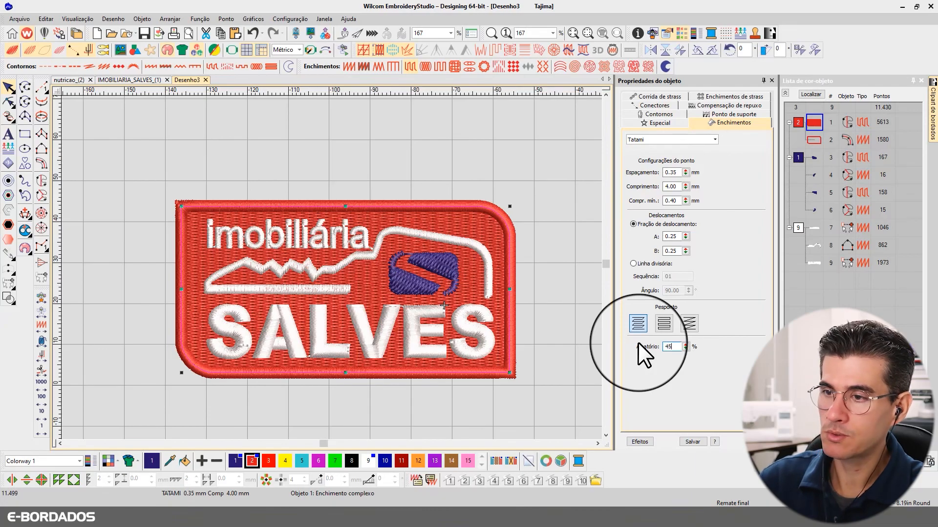
{"action": "key", "text": "Return"}
{"action": "key", "text": "ctrl+z"}
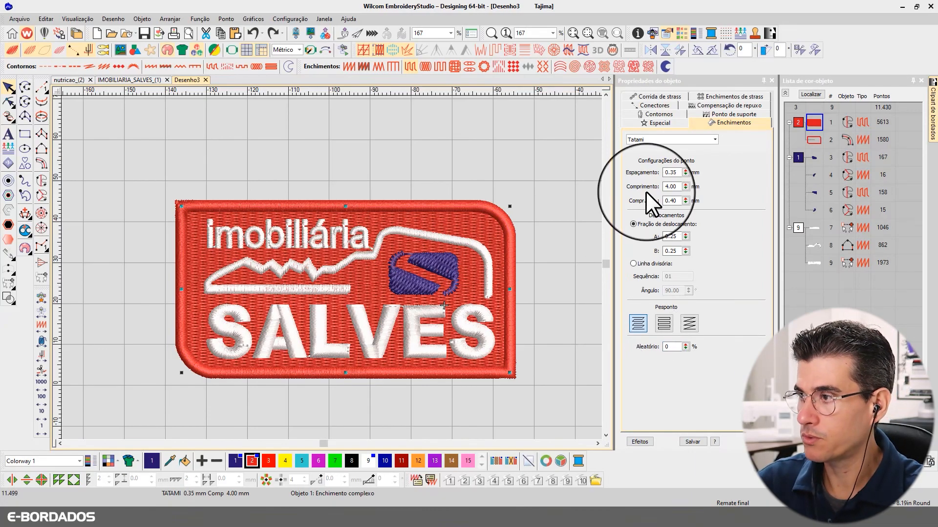
Set the red background fill's stitch angle to 45°
{"action": "double_click", "coordinate": [453, 220]}
{"action": "left_click_drag", "start_coordinate": [677, 187], "coordinate": [628, 186]}
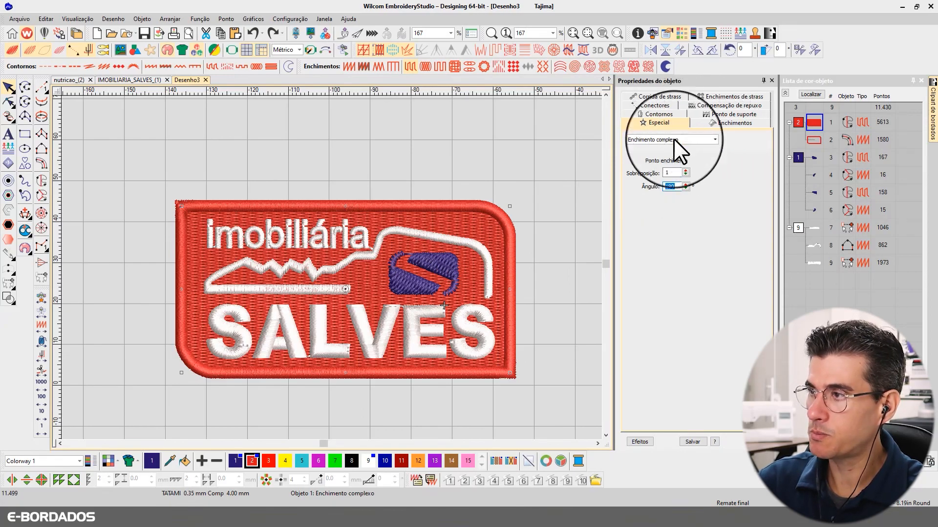
{"action": "left_click", "coordinate": [677, 187]}
{"action": "left_click_drag", "start_coordinate": [677, 187], "coordinate": [653, 185]}
{"action": "type", "text": "45"}
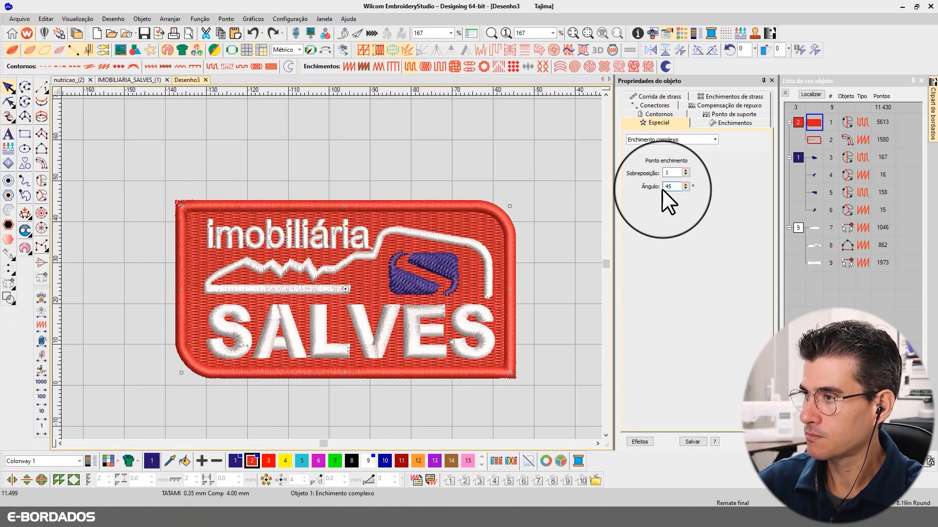
{"action": "key", "text": "Return"}
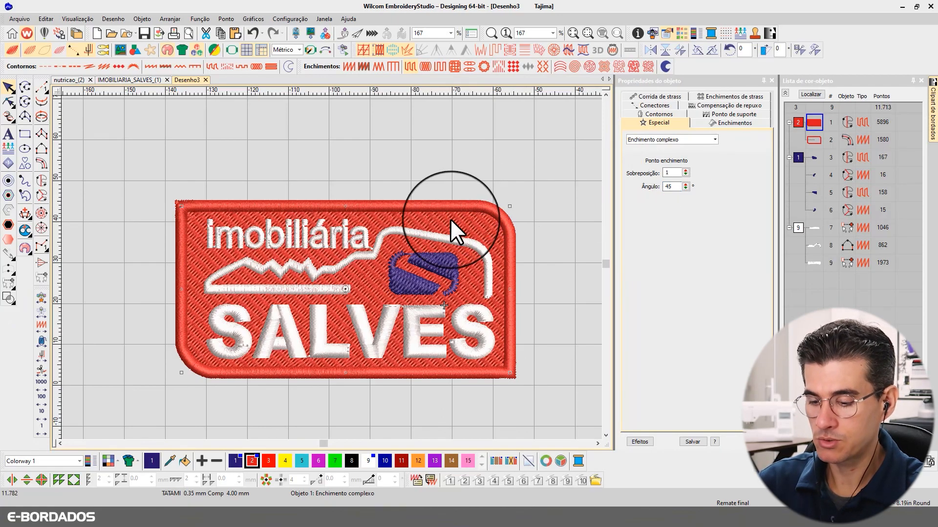
{"action": "key", "text": "b"}
{"action": "left_click_drag", "start_coordinate": [138, 167], "coordinate": [548, 410]}
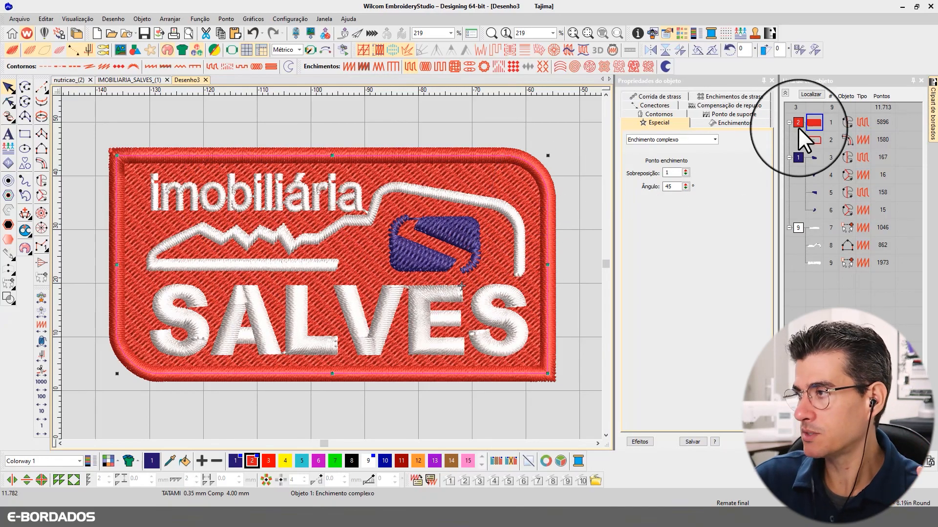
{"action": "left_click", "coordinate": [817, 95]}
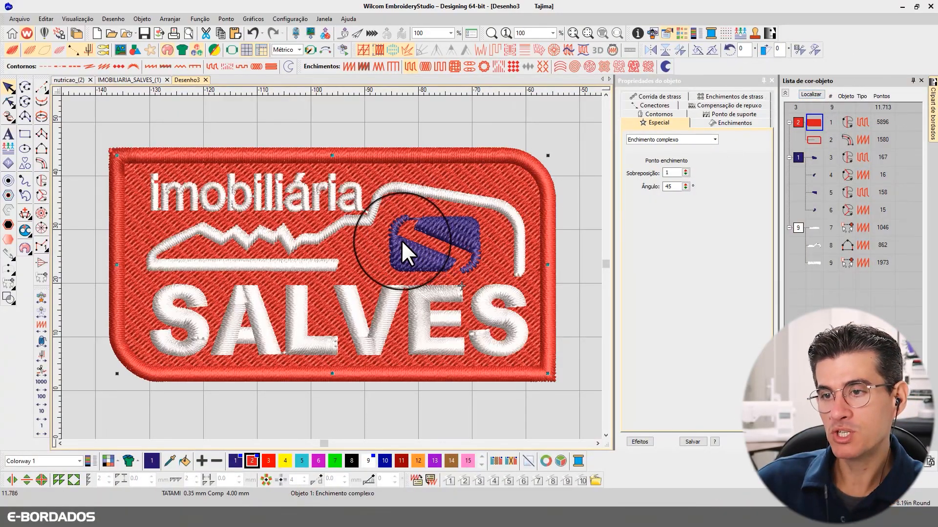
{"action": "left_click", "coordinate": [810, 95]}
{"action": "left_click", "coordinate": [810, 94]}
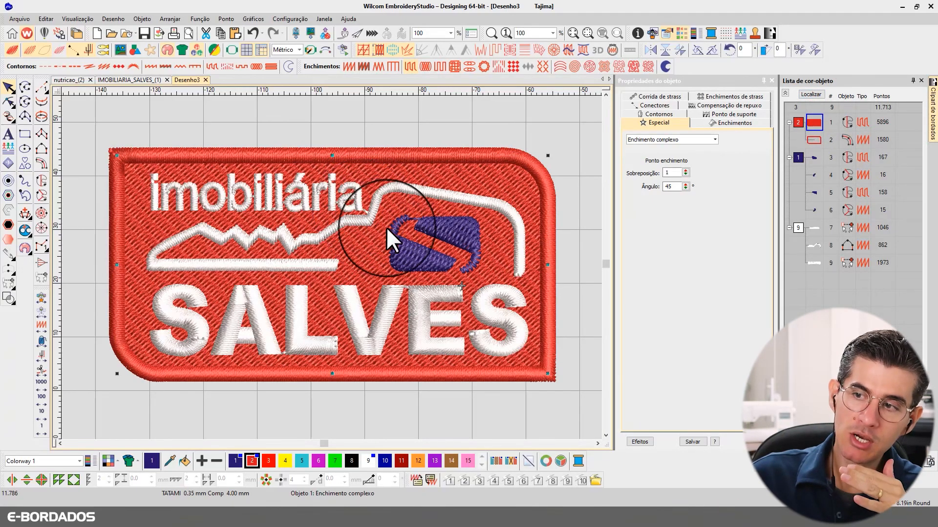
Try an offset fraction A of 0.35 on the red background's Tatami fill and undo it
{"action": "left_click", "coordinate": [714, 123]}
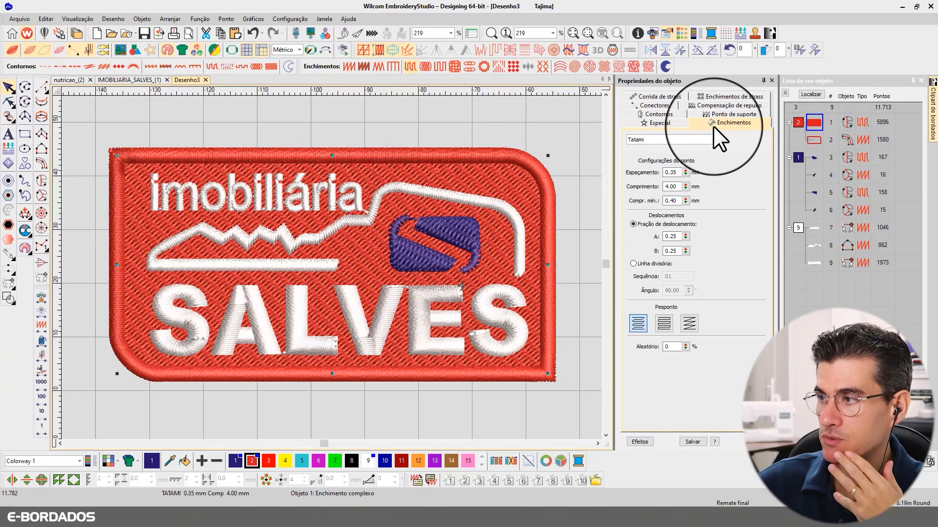
{"action": "left_click_drag", "start_coordinate": [679, 237], "coordinate": [669, 242]}
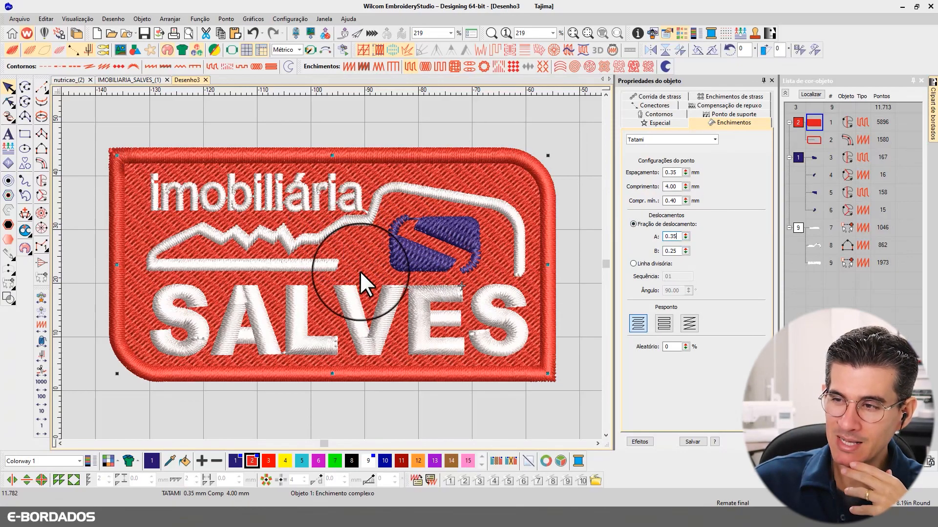
{"action": "key", "text": "Return"}
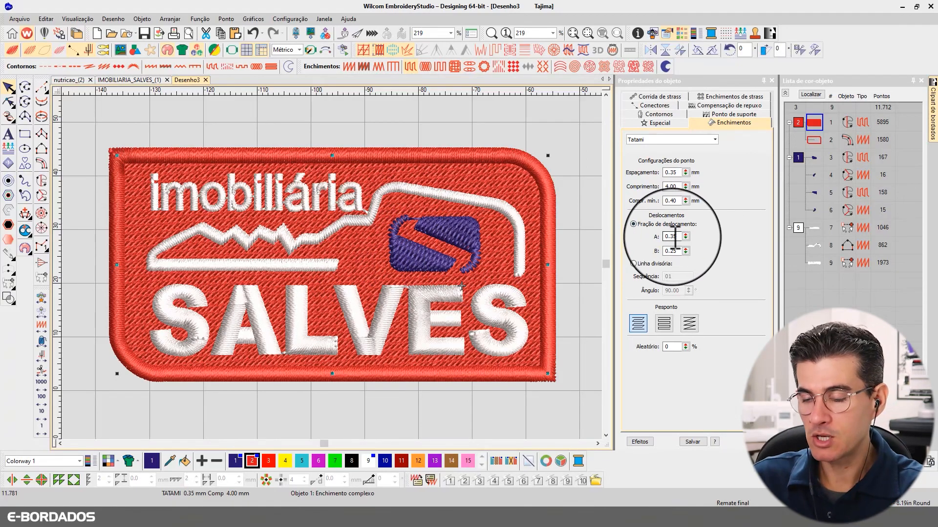
{"action": "key", "text": "ctrl+z"}
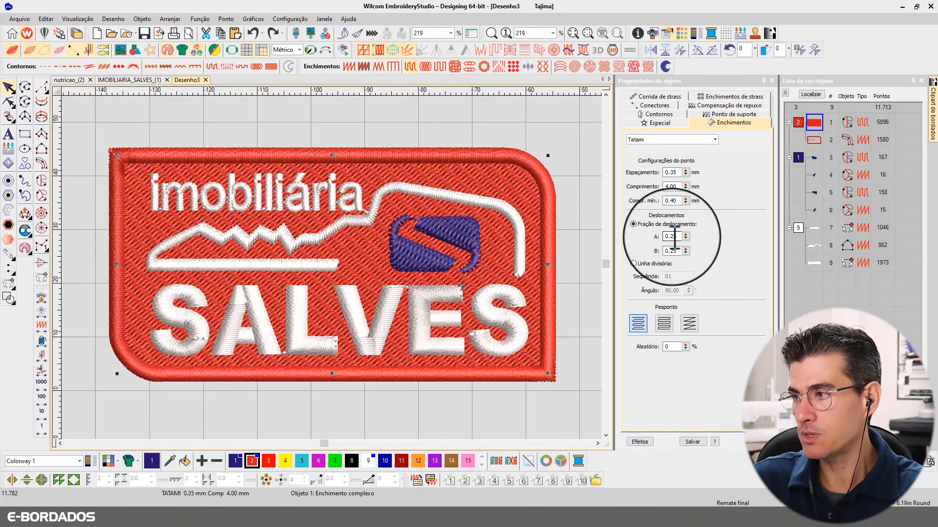
Try an offset fraction B of 0.35 on the red background's Tatami fill and return it to 0.25
{"action": "left_click_drag", "start_coordinate": [673, 237], "coordinate": [692, 238]}
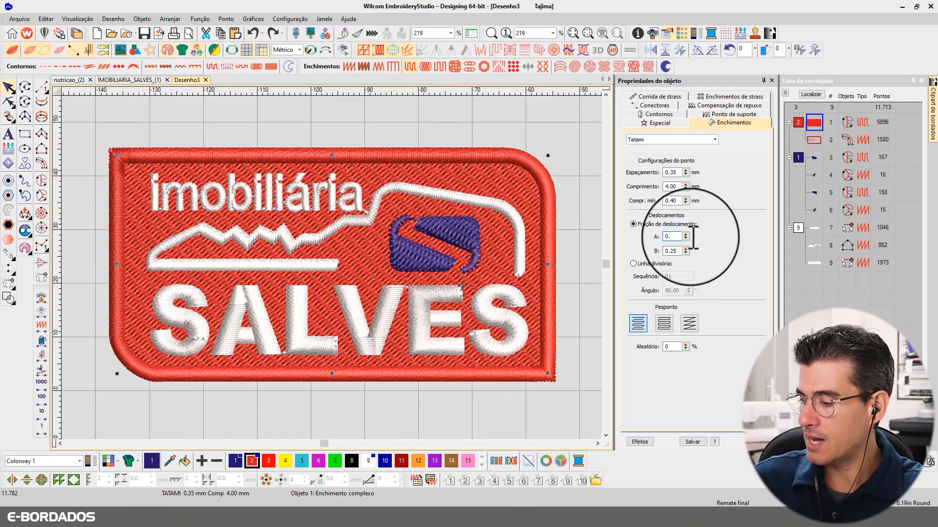
{"action": "left_click", "coordinate": [685, 248]}
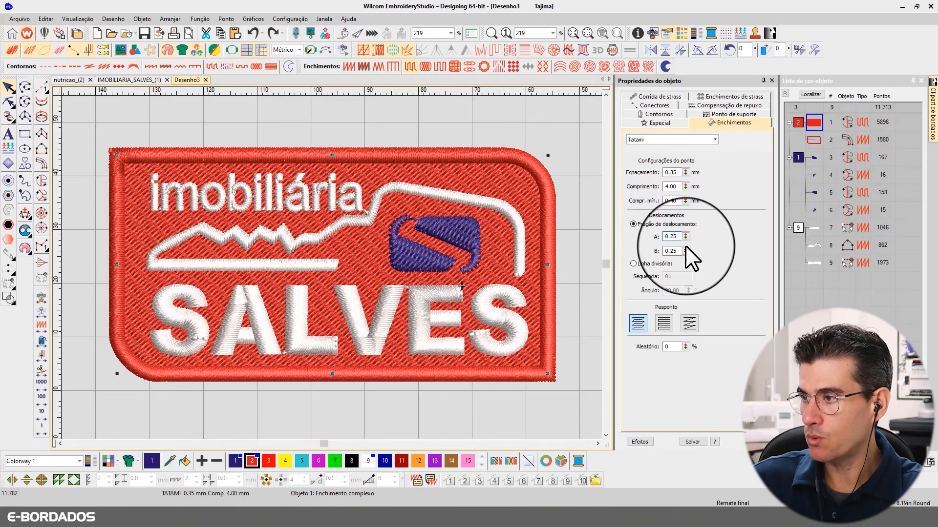
{"action": "type", "text": "5"}
{"action": "key", "text": "Return"}
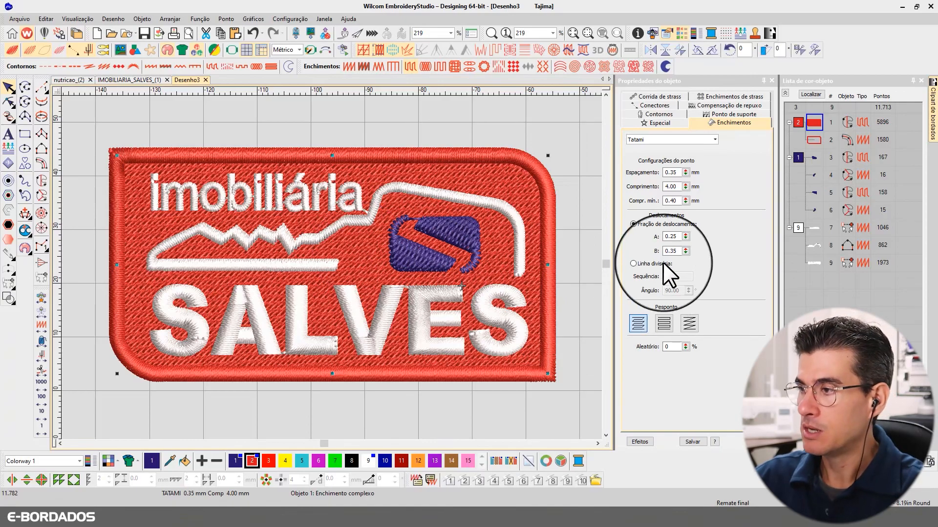
{"action": "left_click_drag", "start_coordinate": [674, 254], "coordinate": [703, 254]}
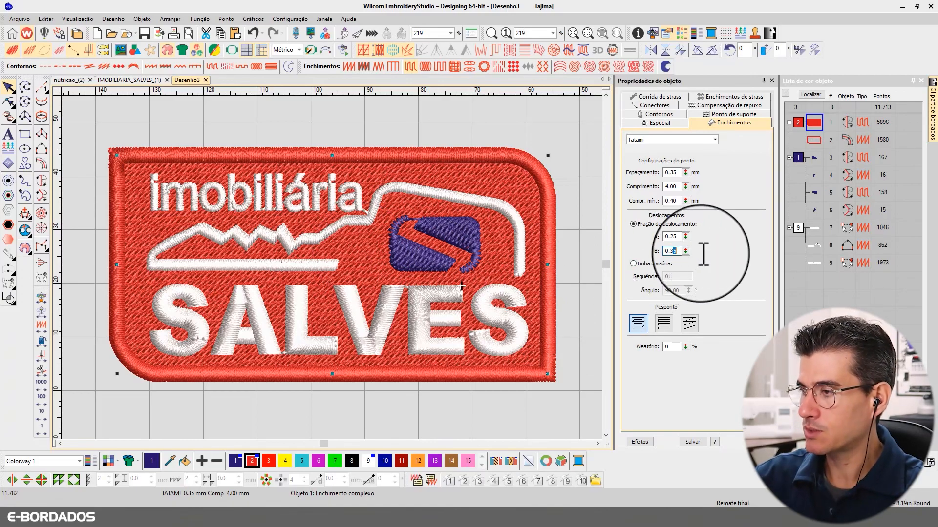
{"action": "key", "text": "Return"}
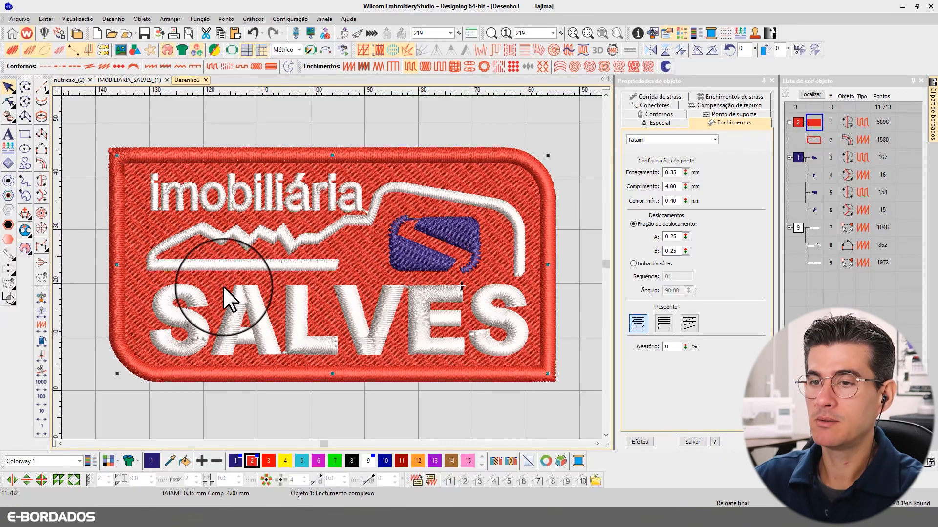
Examine the 45° Tatami texture of the red background up close and isolate the fill by hiding all other objects
{"action": "scroll", "coordinate": [130, 220], "scroll_direction": "up", "scroll_amount": 2}
{"action": "scroll", "coordinate": [343, 257], "scroll_direction": "up", "scroll_amount": 1}
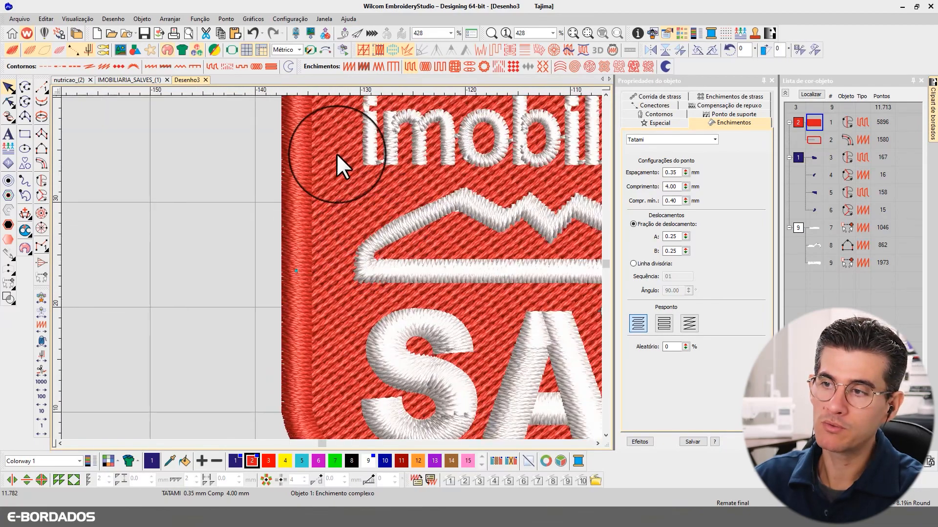
{"action": "scroll", "coordinate": [359, 221], "scroll_direction": "up", "scroll_amount": 4}
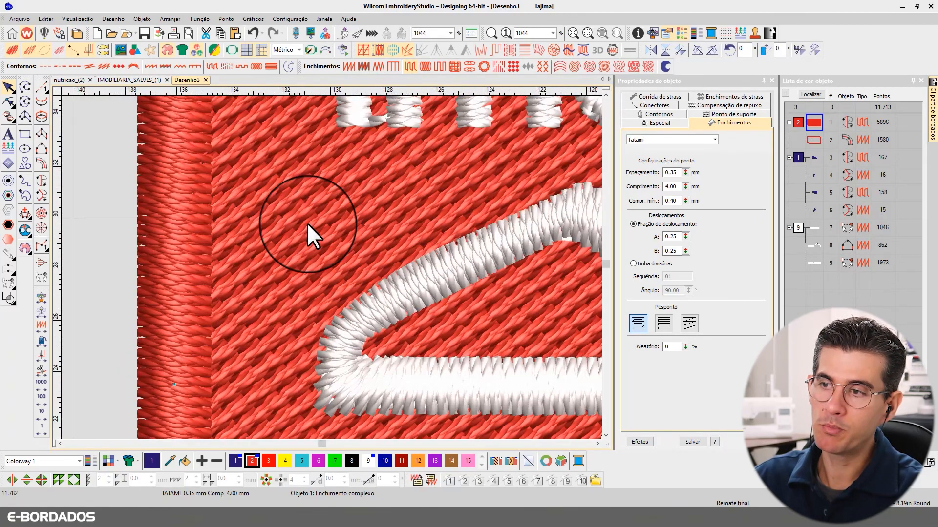
{"action": "scroll", "coordinate": [332, 267], "scroll_direction": "down", "scroll_amount": 5}
{"action": "scroll", "coordinate": [330, 268], "scroll_direction": "down", "scroll_amount": 2}
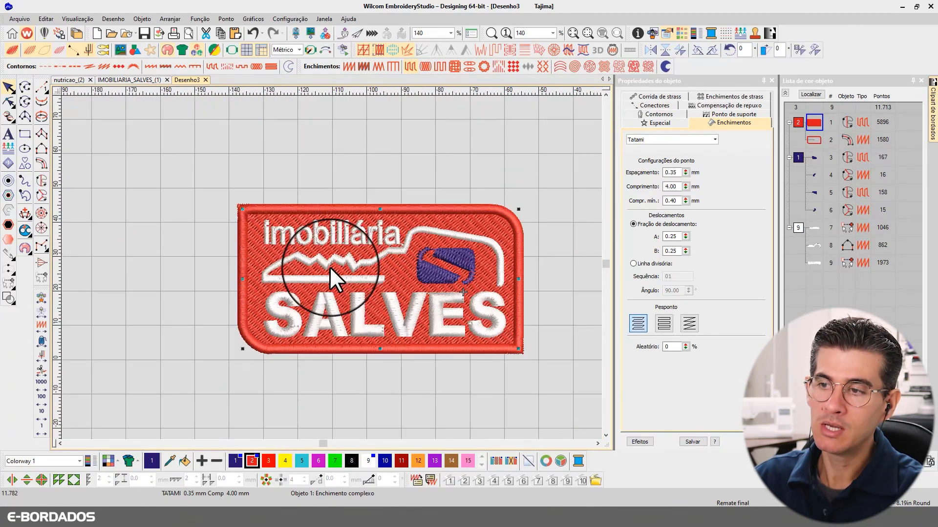
{"action": "scroll", "coordinate": [382, 278], "scroll_direction": "up", "scroll_amount": 1}
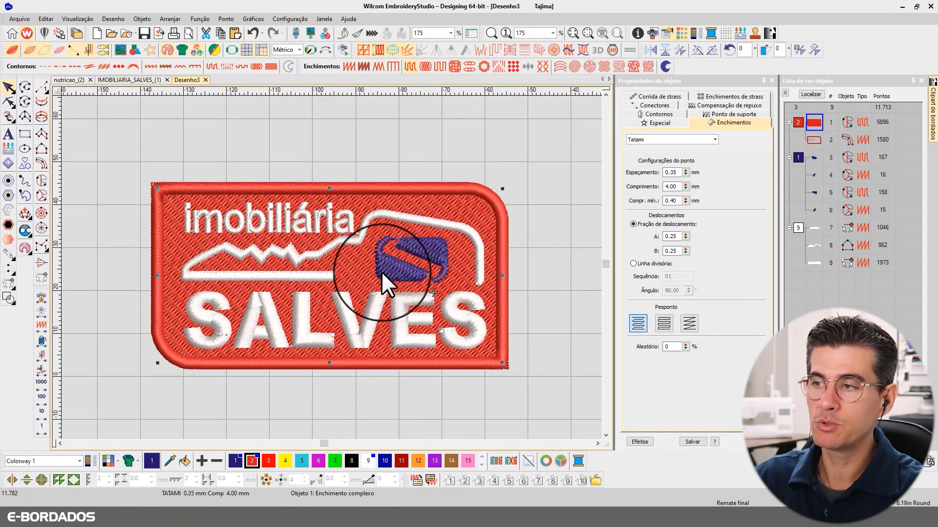
{"action": "key", "text": "shift+s"}
{"action": "scroll", "coordinate": [330, 265], "scroll_direction": "up", "scroll_amount": 2}
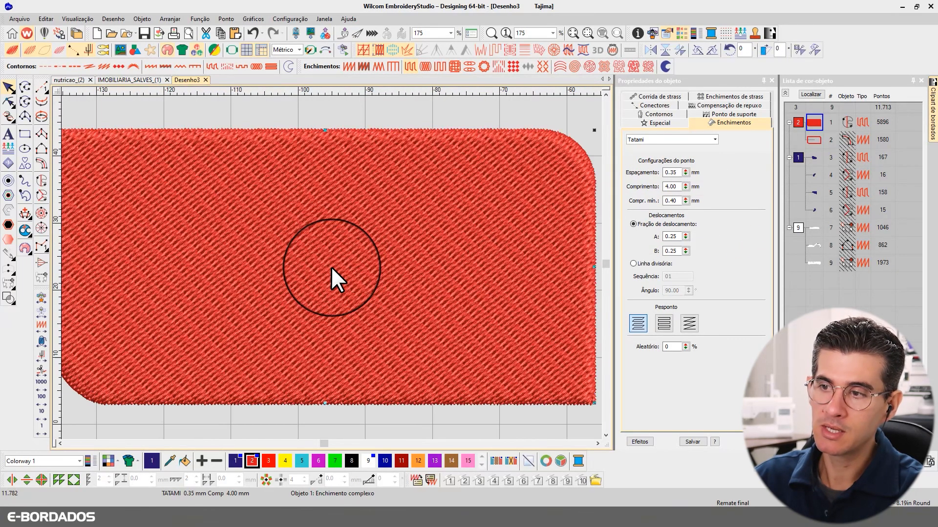
Inspect the red background fill's texture and check its stitch angle among the special object properties
{"action": "key", "text": "Escape"}
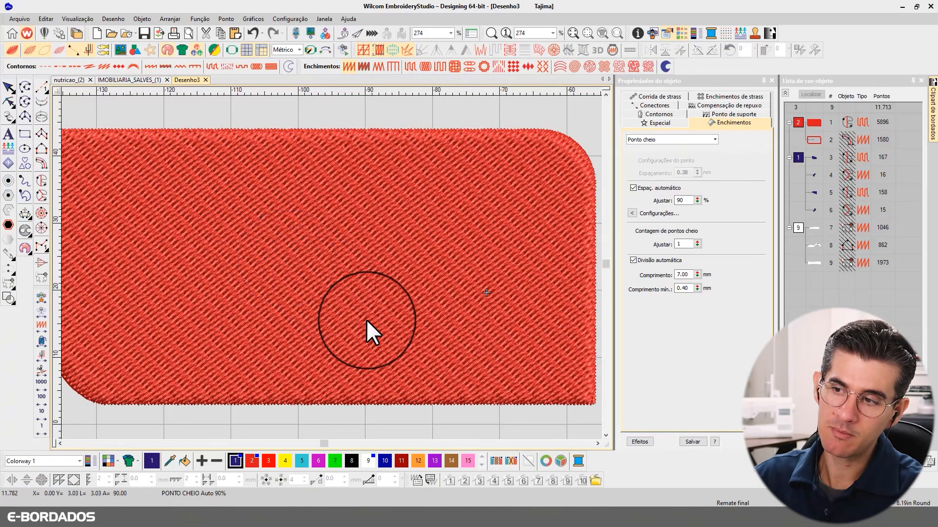
{"action": "left_click", "coordinate": [310, 215]}
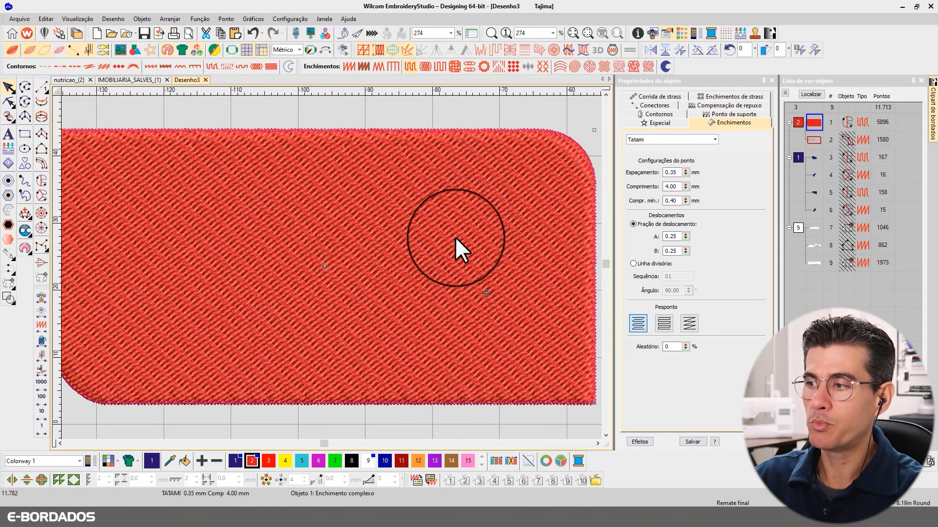
{"action": "left_click", "coordinate": [655, 123]}
{"action": "key", "text": "Escape"}
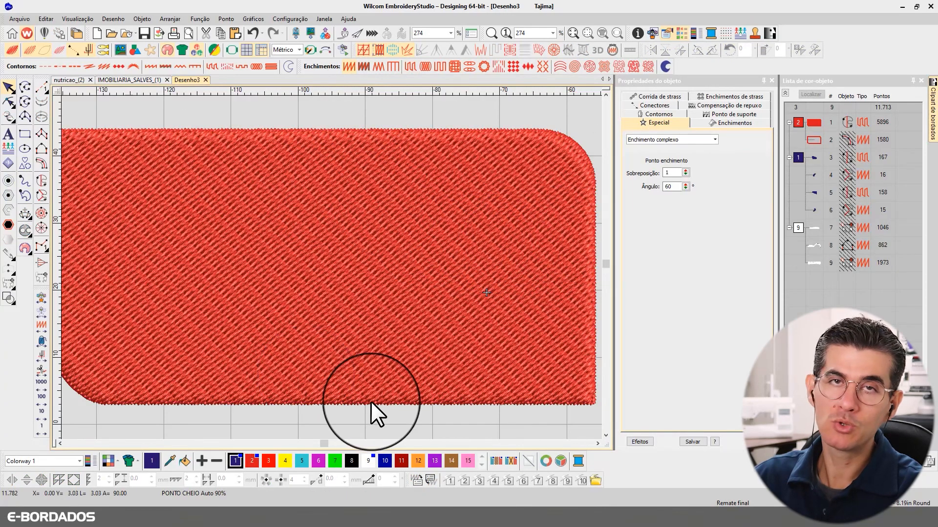
Try an offset fraction A of 0.30 on the red background's Tatami fill
{"action": "left_click", "coordinate": [400, 293]}
{"action": "left_click", "coordinate": [717, 124]}
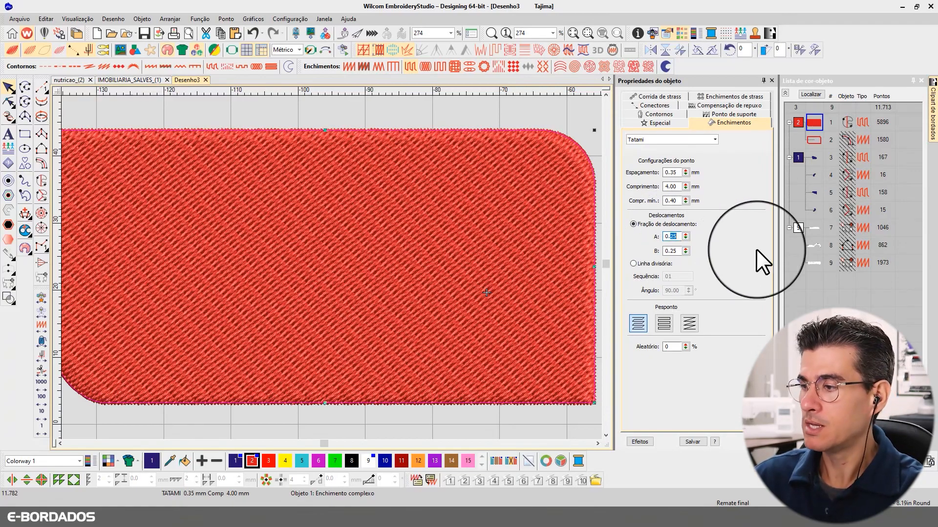
{"action": "type", "text": "30"}
{"action": "key", "text": "Return"}
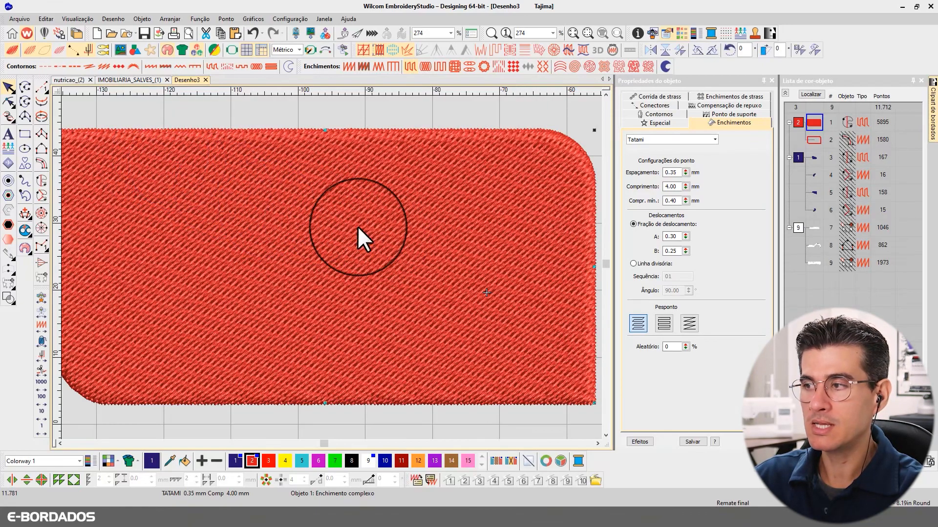
Set the offset fraction A of the red background's Tatami fill to 0.35 and compare the texture with the fill selected and deselected
{"action": "left_click_drag", "start_coordinate": [673, 237], "coordinate": [693, 237]}
{"action": "type", "text": "5"}
{"action": "key", "text": "Return"}
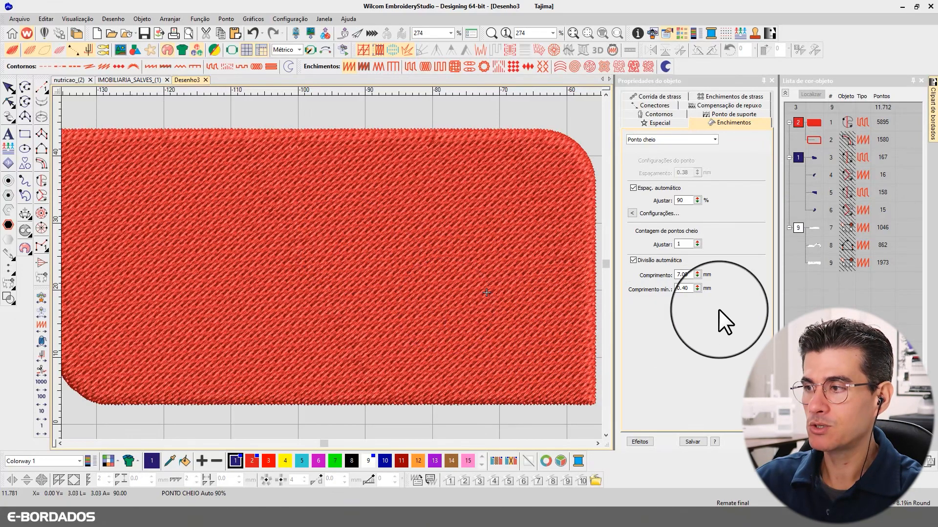
{"action": "left_click", "coordinate": [478, 226]}
{"action": "left_click", "coordinate": [671, 237]}
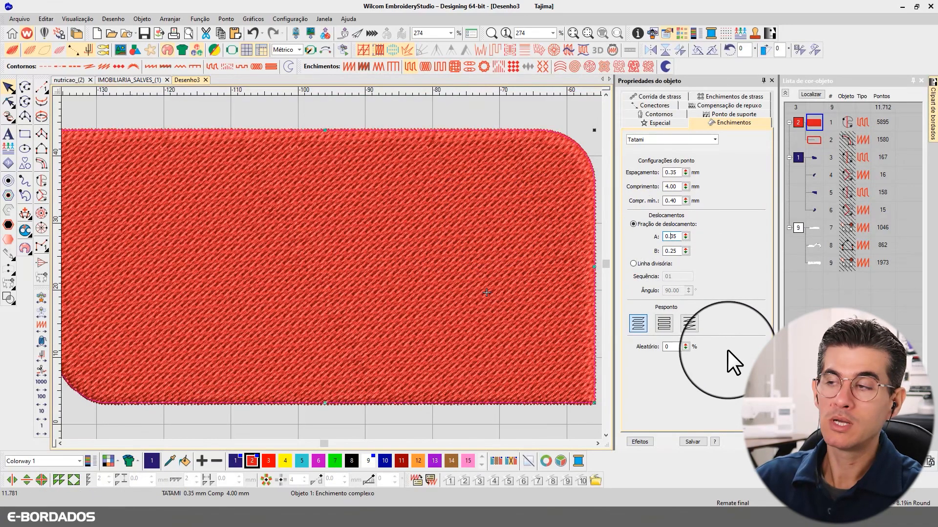
Show all hidden objects again and examine the whole logo against the red background's new texture
{"action": "left_click", "coordinate": [517, 120]}
{"action": "key", "text": "shift+s"}
{"action": "scroll", "coordinate": [513, 188], "scroll_direction": "down", "scroll_amount": 3}
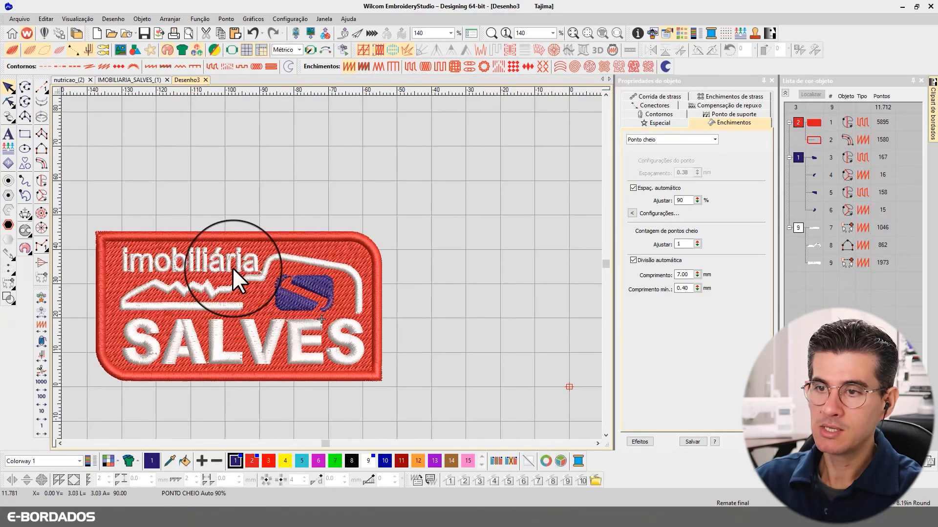
{"action": "scroll", "coordinate": [232, 268], "scroll_direction": "down", "scroll_amount": 2}
{"action": "scroll", "coordinate": [338, 264], "scroll_direction": "up", "scroll_amount": 1}
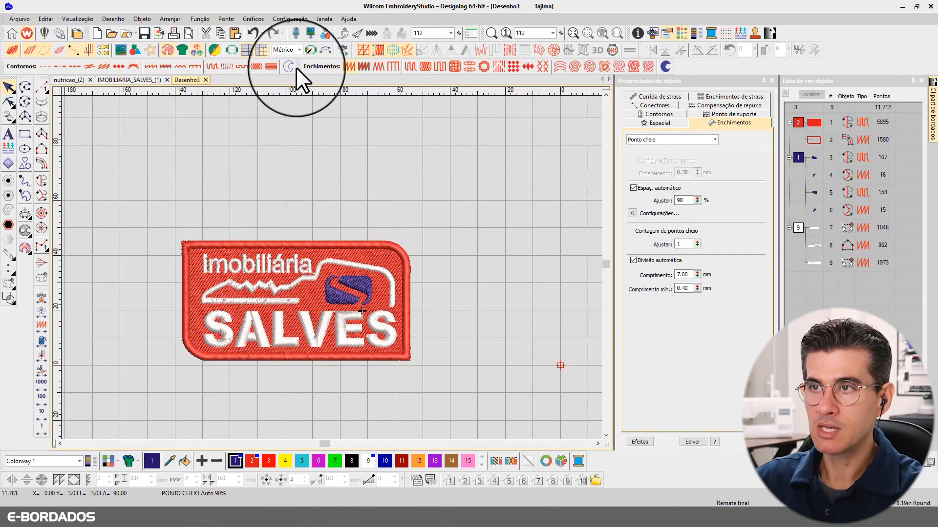
{"action": "scroll", "coordinate": [432, 271], "scroll_direction": "up", "scroll_amount": 2}
{"action": "scroll", "coordinate": [432, 271], "scroll_direction": "up", "scroll_amount": 3}
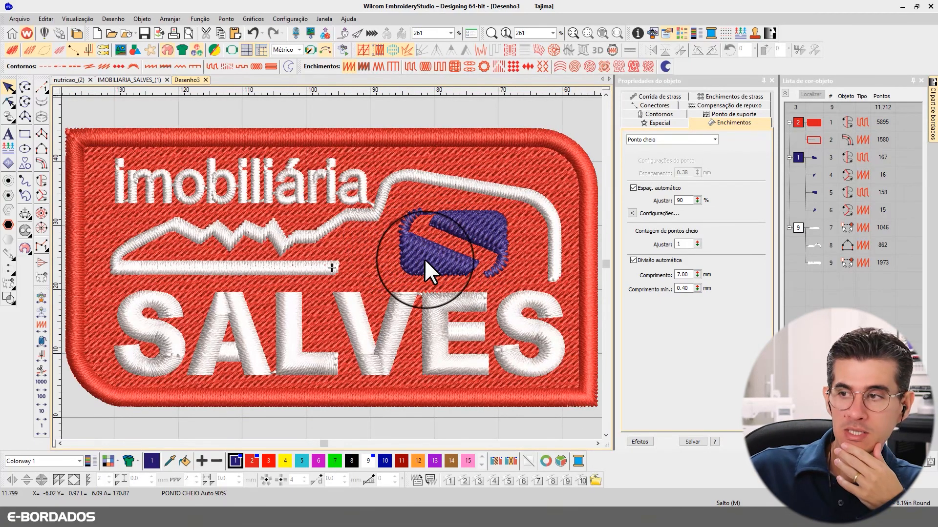